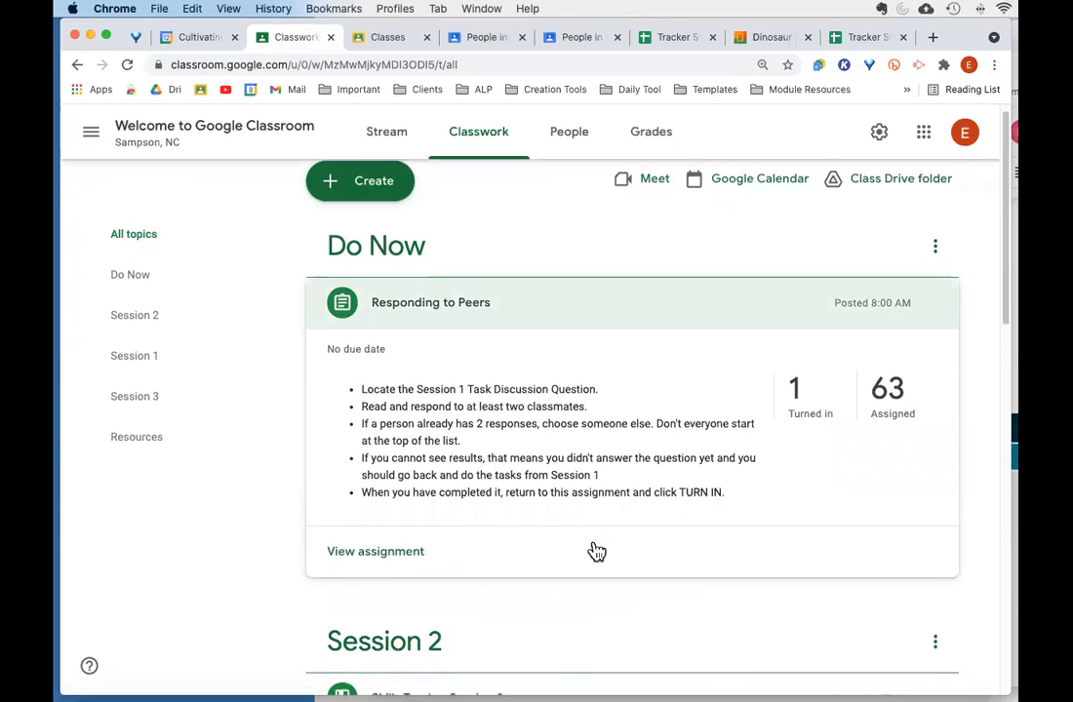
Look over the Classwork topics and view the Responding to Peers assignment under Do Now
scroll(601, 376, "down", 15)
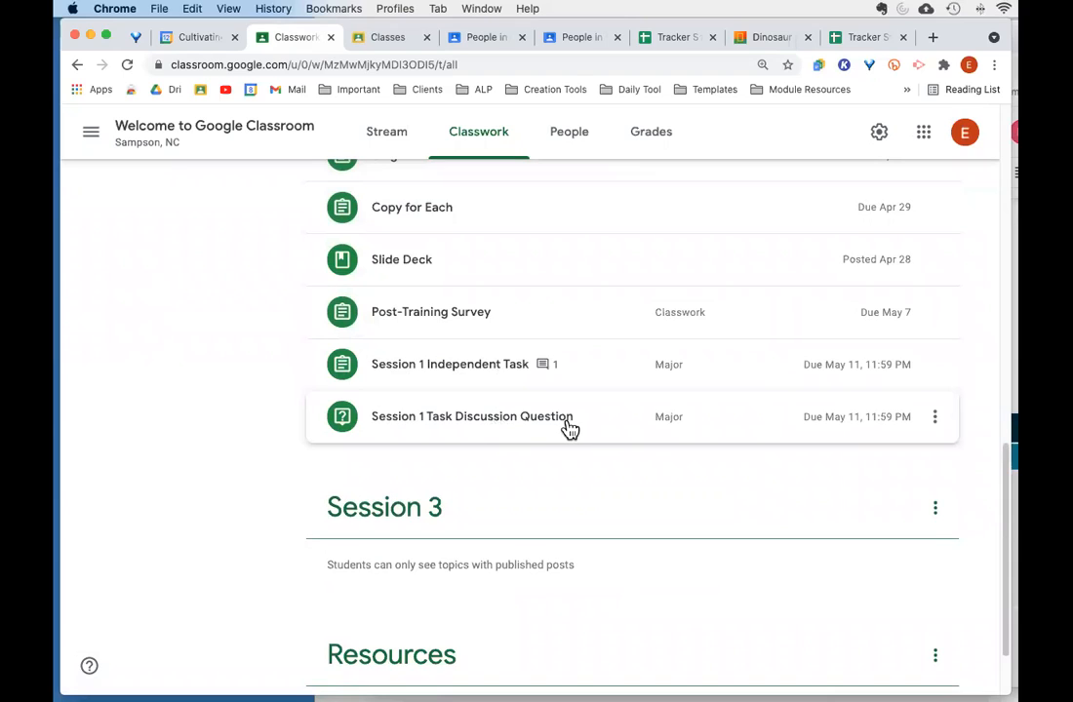
scroll(568, 430, "up", 15)
scroll(571, 430, "up", 1)
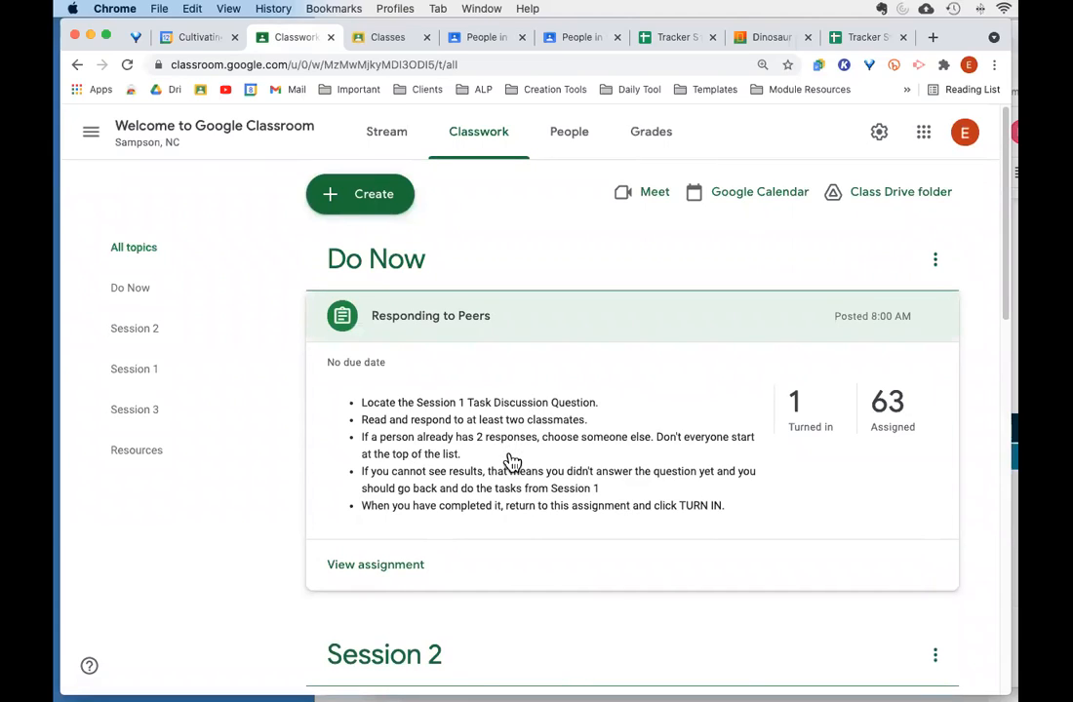
left_click(368, 571)
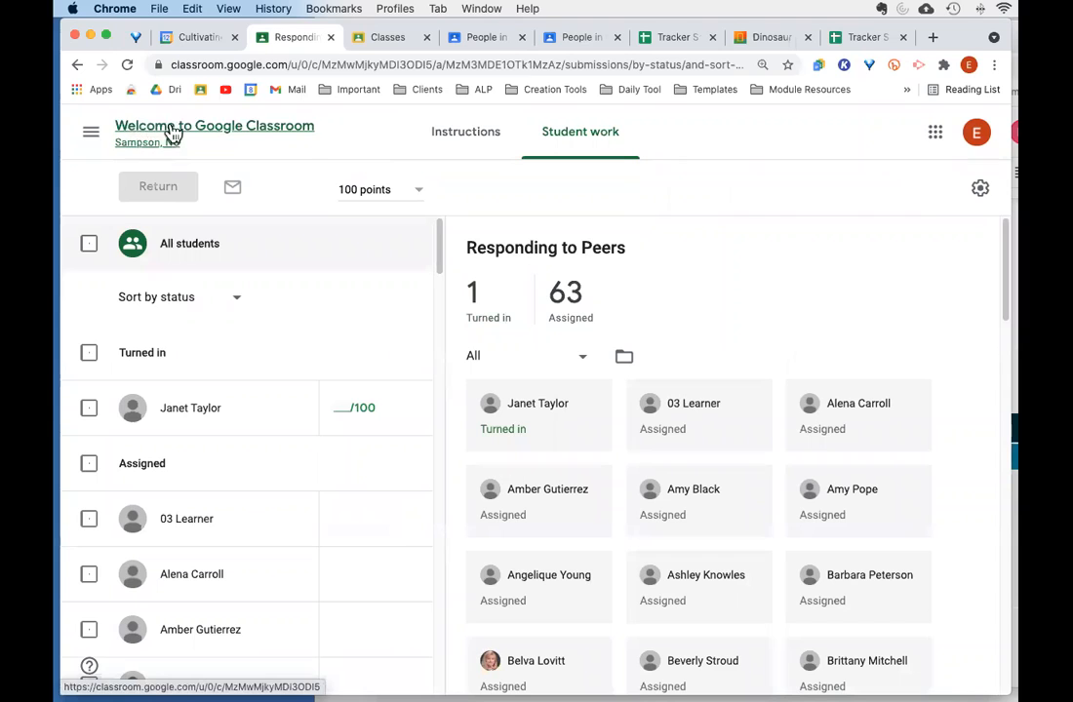
Leave the Responding to Peers assignment and return to the Classwork page of Welcome to Google Classroom
left_click(450, 141)
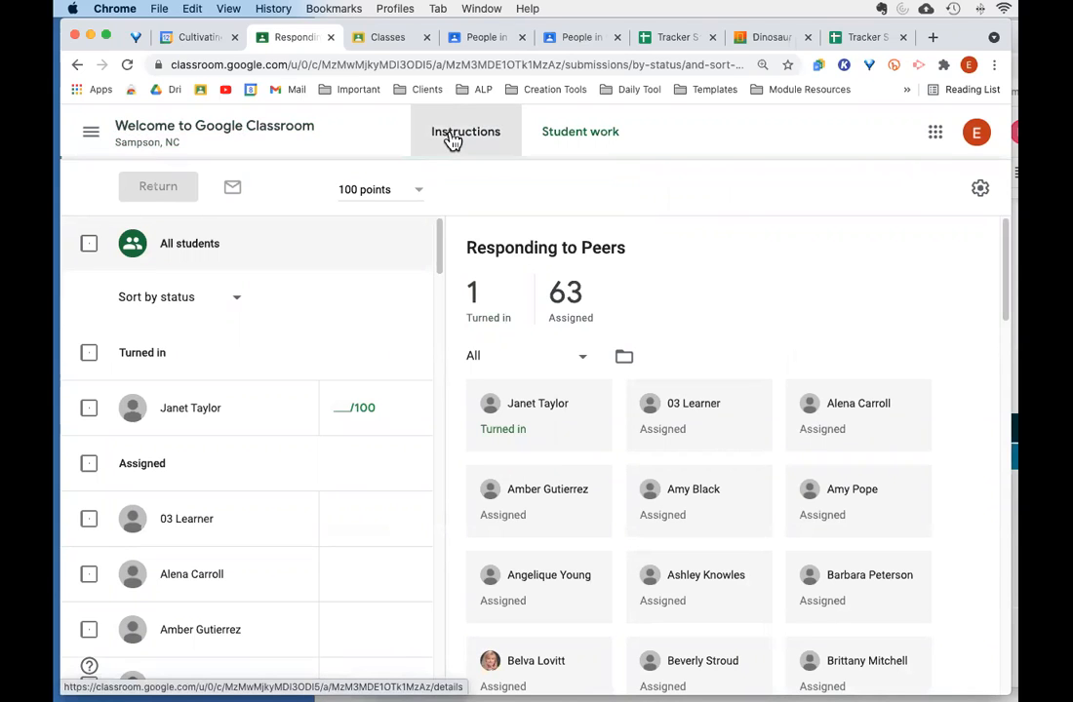
left_click(140, 140)
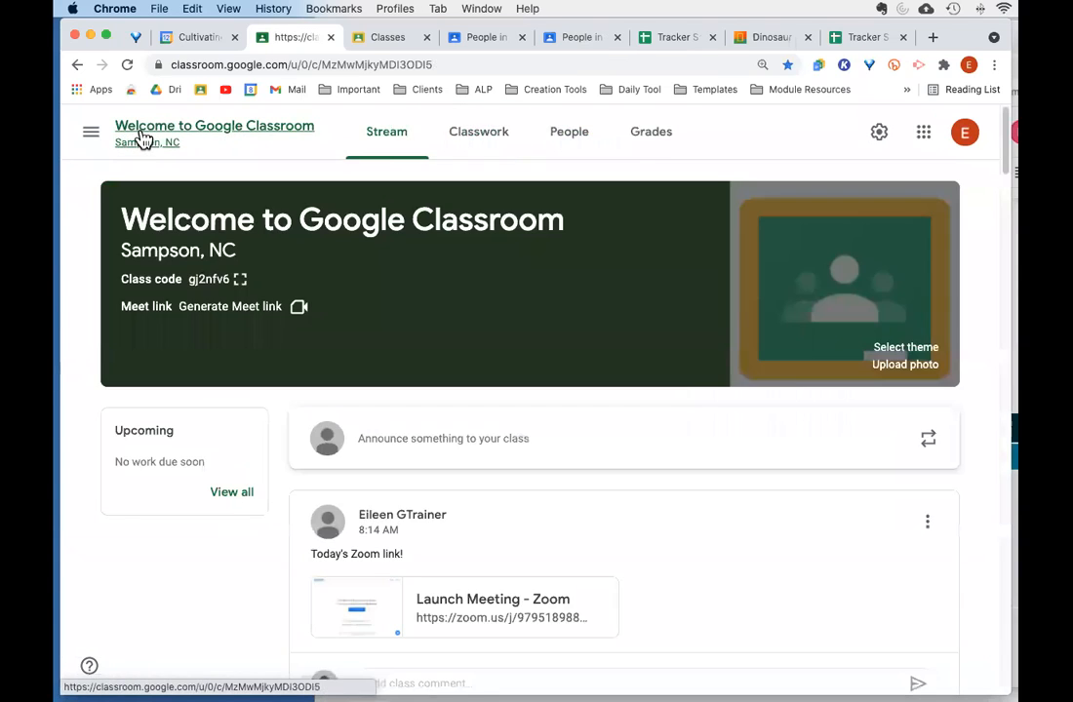
left_click(481, 135)
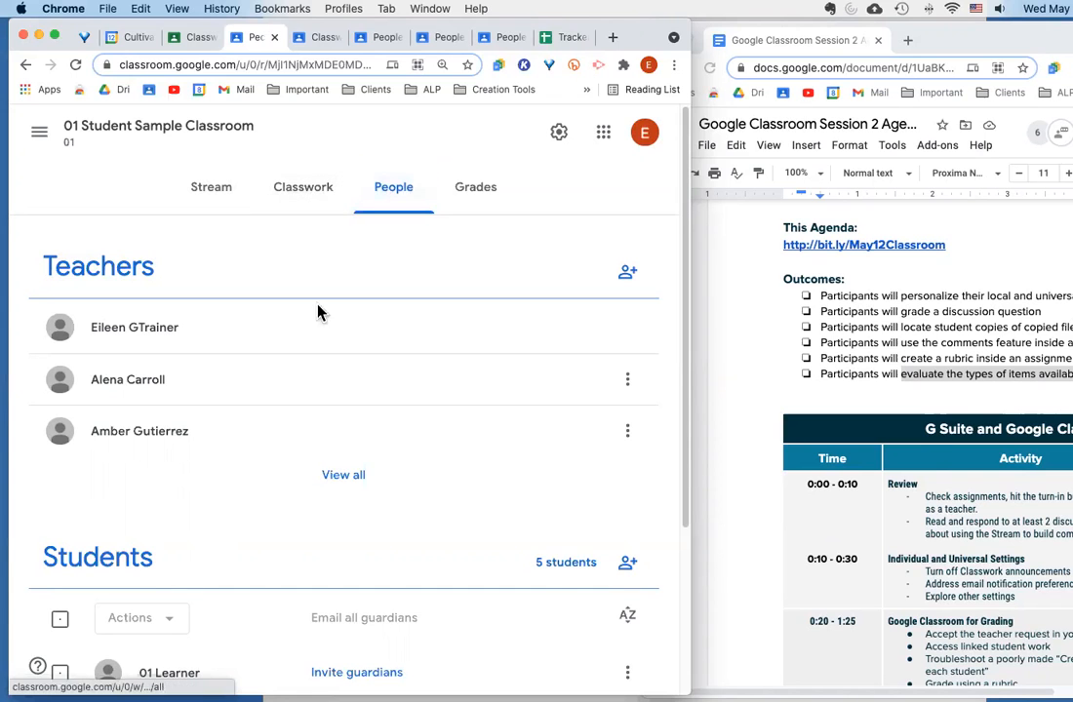
Look through the teachers and students of 01 Student Sample Classroom and open the class Stream
scroll(318, 366, "down", 5)
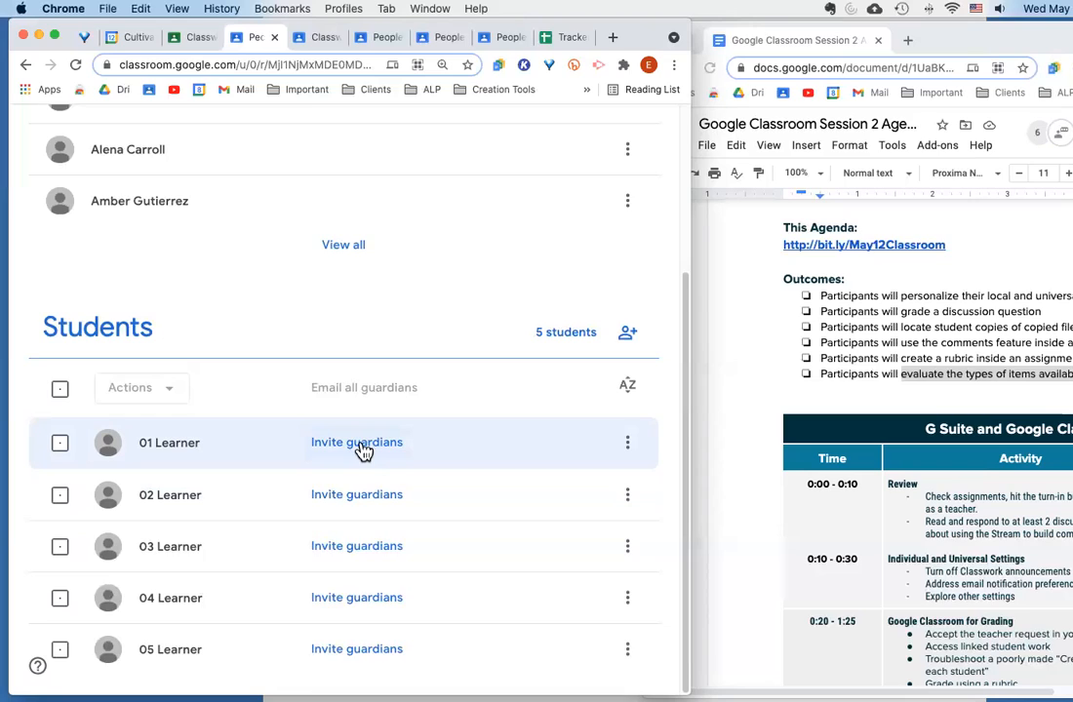
scroll(363, 447, "up", 3)
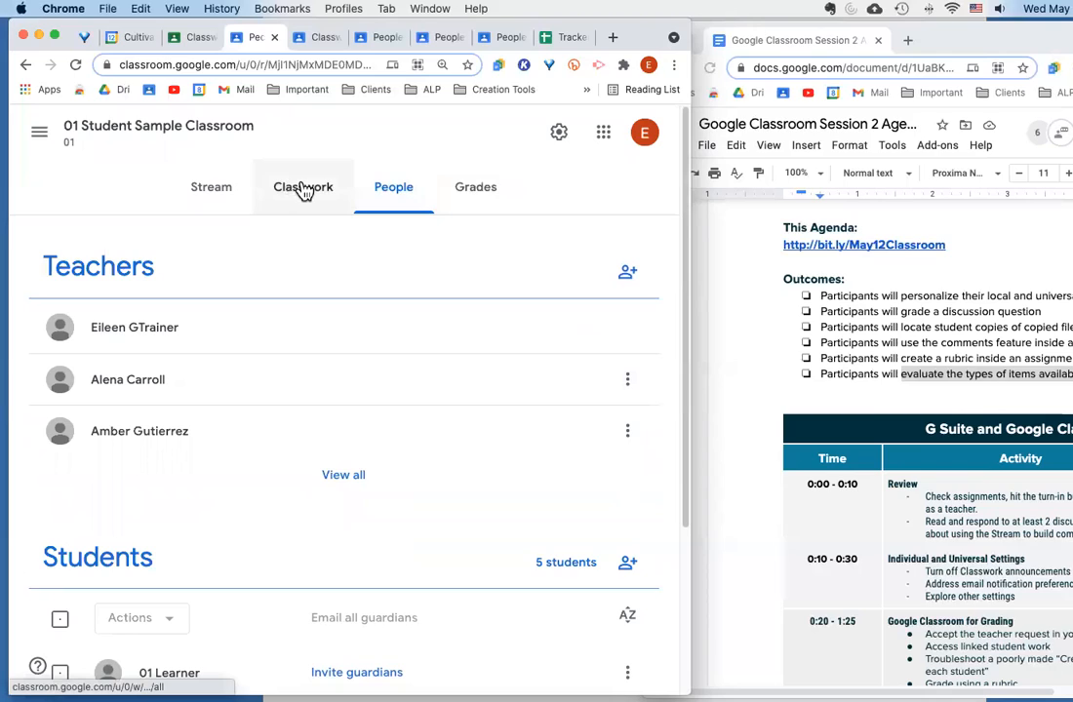
left_click(216, 188)
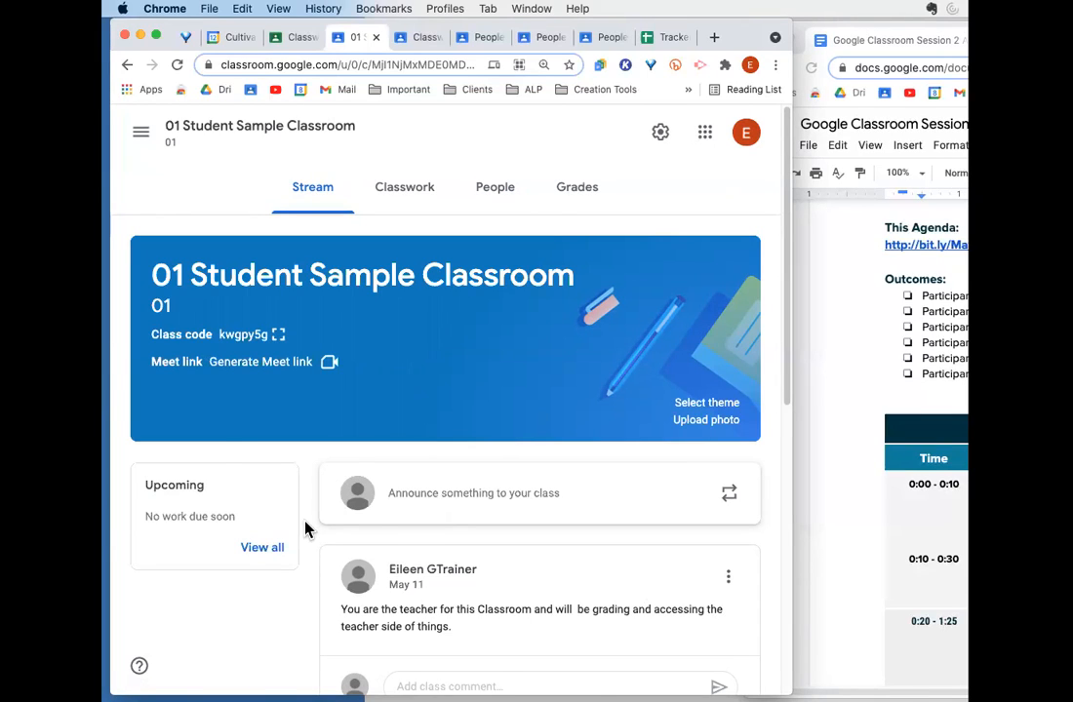
Look through the full list of classes being taught, then return to the 01 Student Sample Classroom Stream
right_click(351, 45)
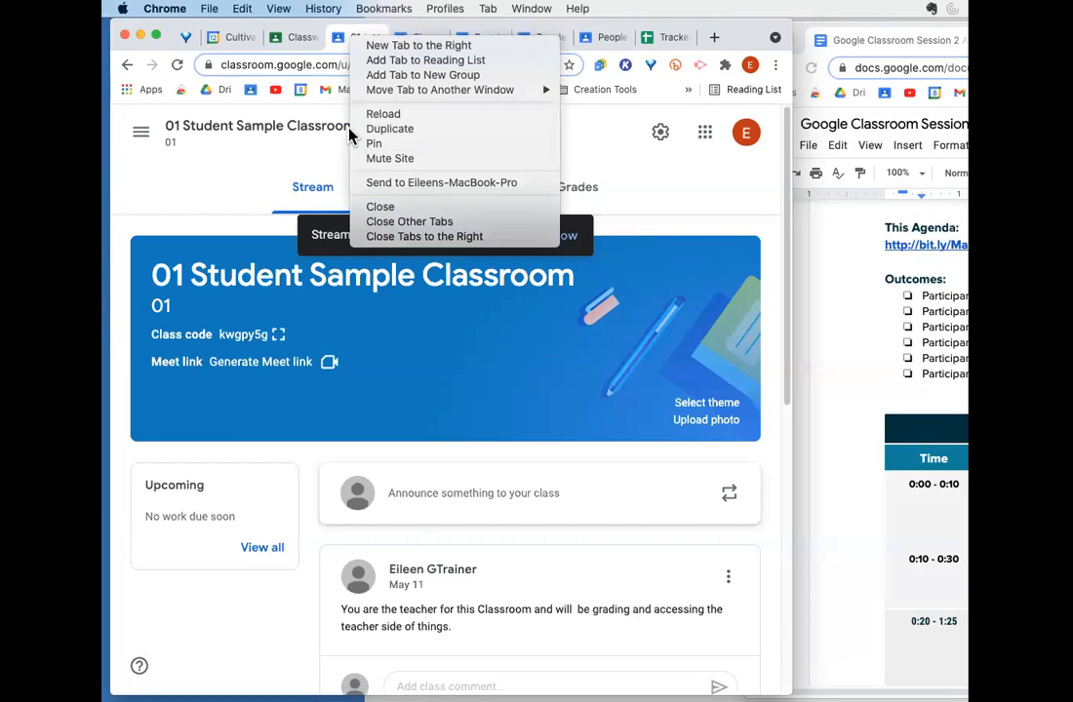
left_click(212, 178)
left_click(140, 139)
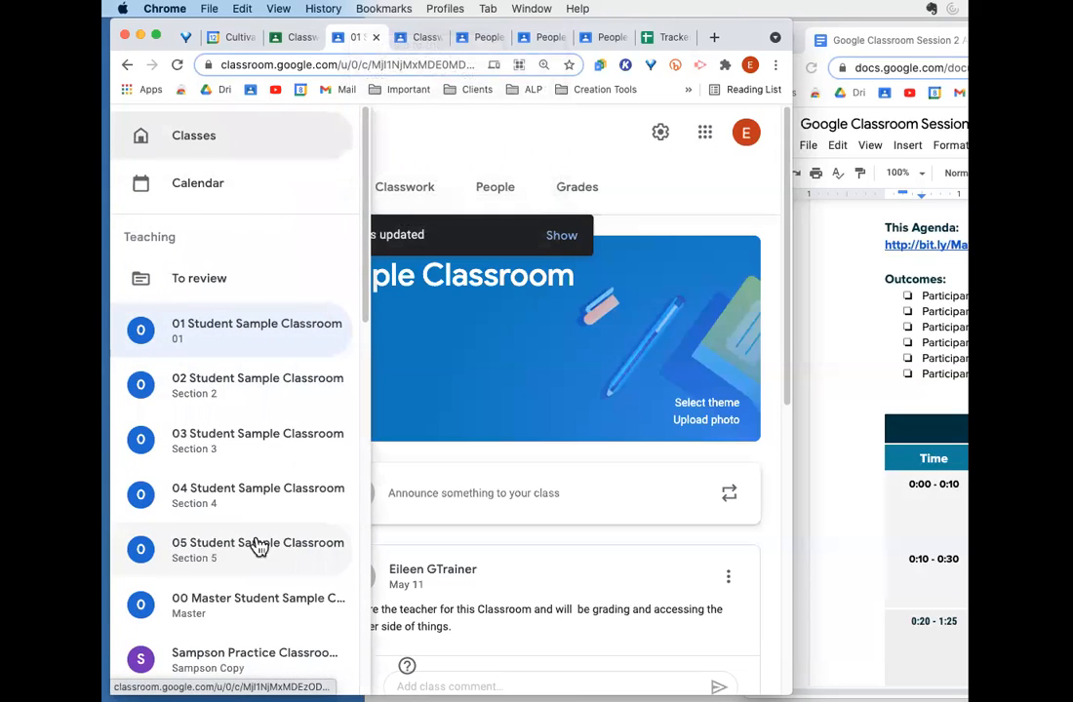
scroll(256, 546, "down", 10)
scroll(292, 361, "up", 1)
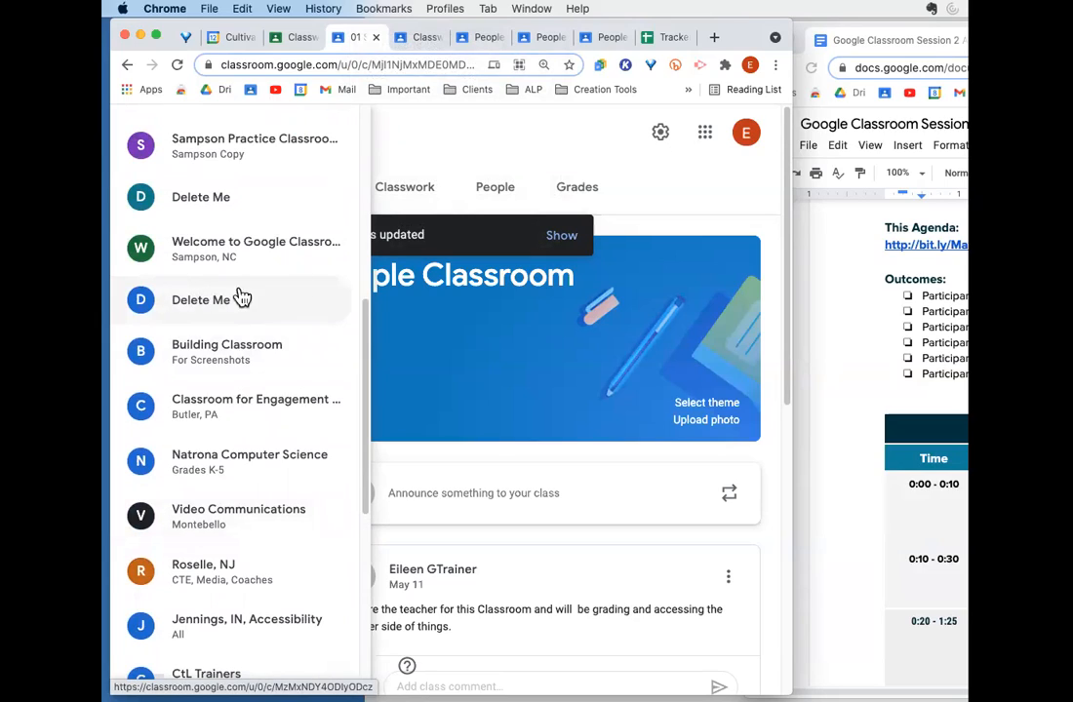
left_click(564, 139)
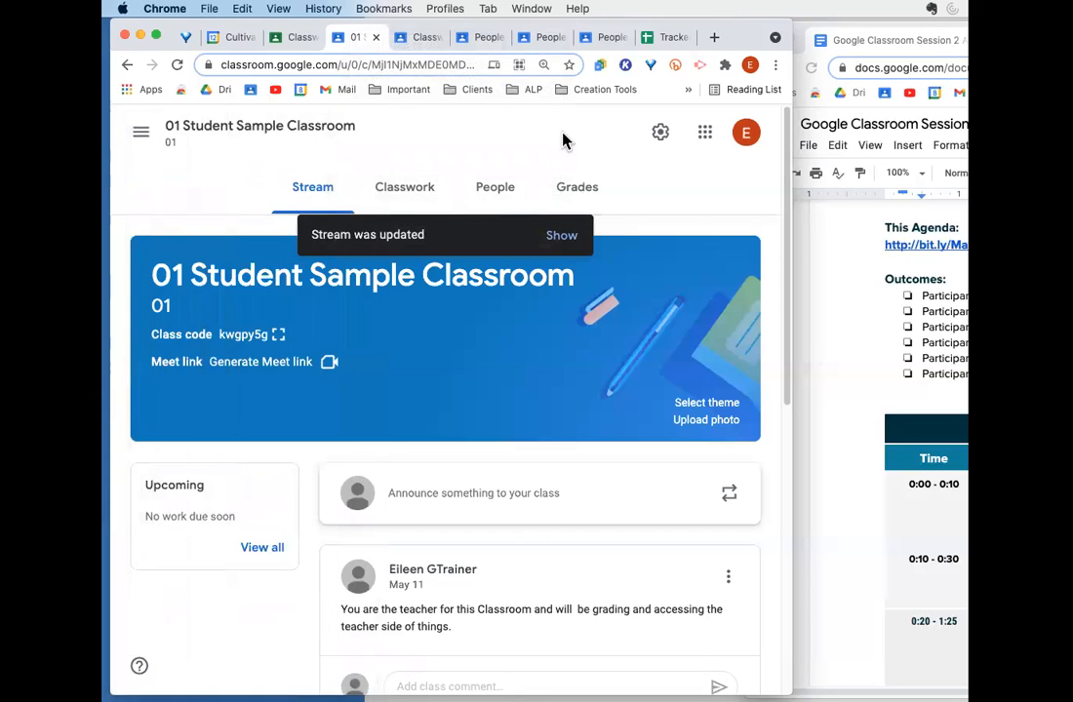
Widen the browser window showing the 01 Student Sample Classroom Stream
scroll(417, 506, "down", 5)
scroll(419, 506, "up", 5)
left_click_drag(796, 542, 958, 564)
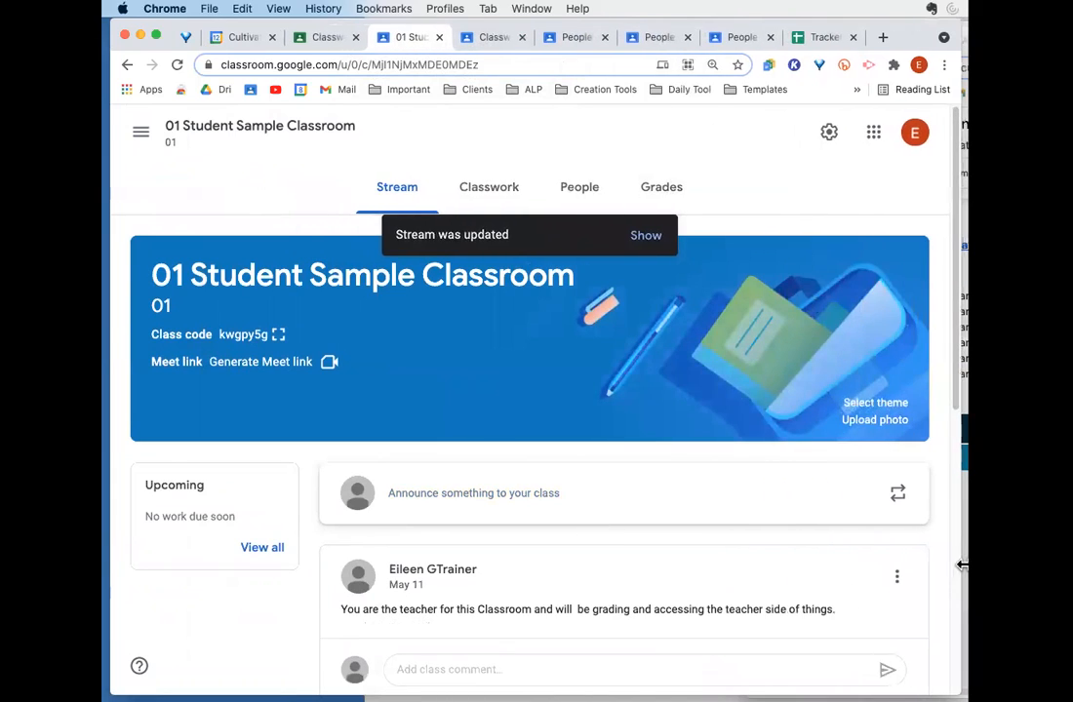
Examine the Stream's announcement and its notifications for posted assignments and questions, ending back at the class banner
scroll(711, 548, "down", 5)
scroll(711, 547, "down", 4)
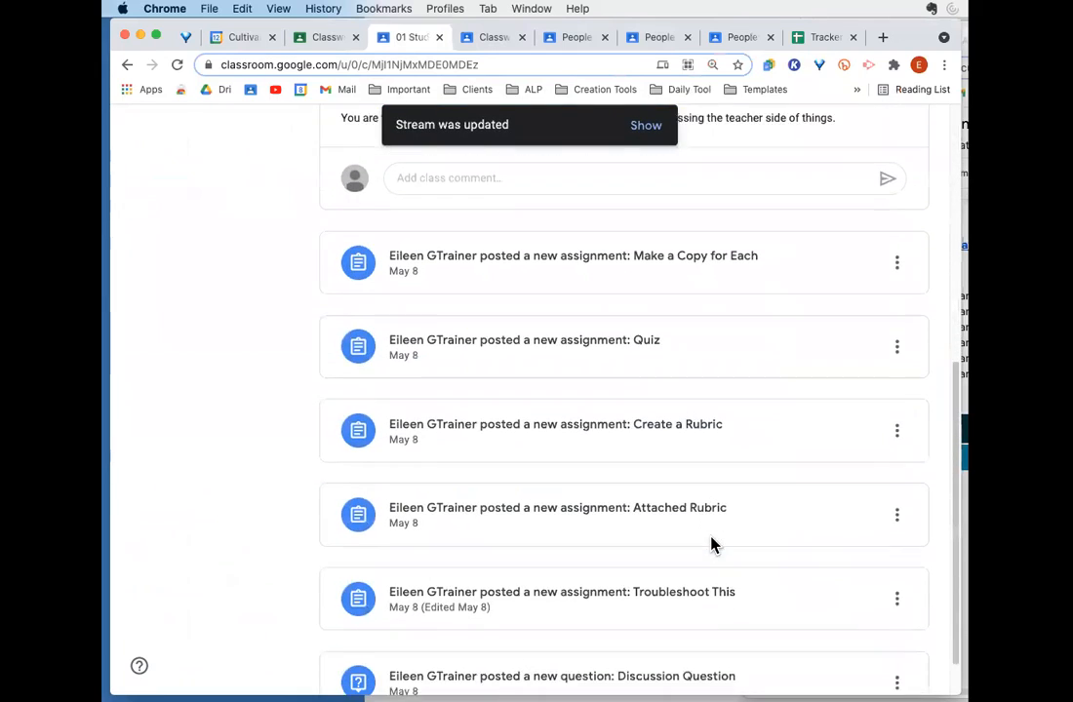
scroll(713, 545, "up", 2)
scroll(712, 546, "up", 2)
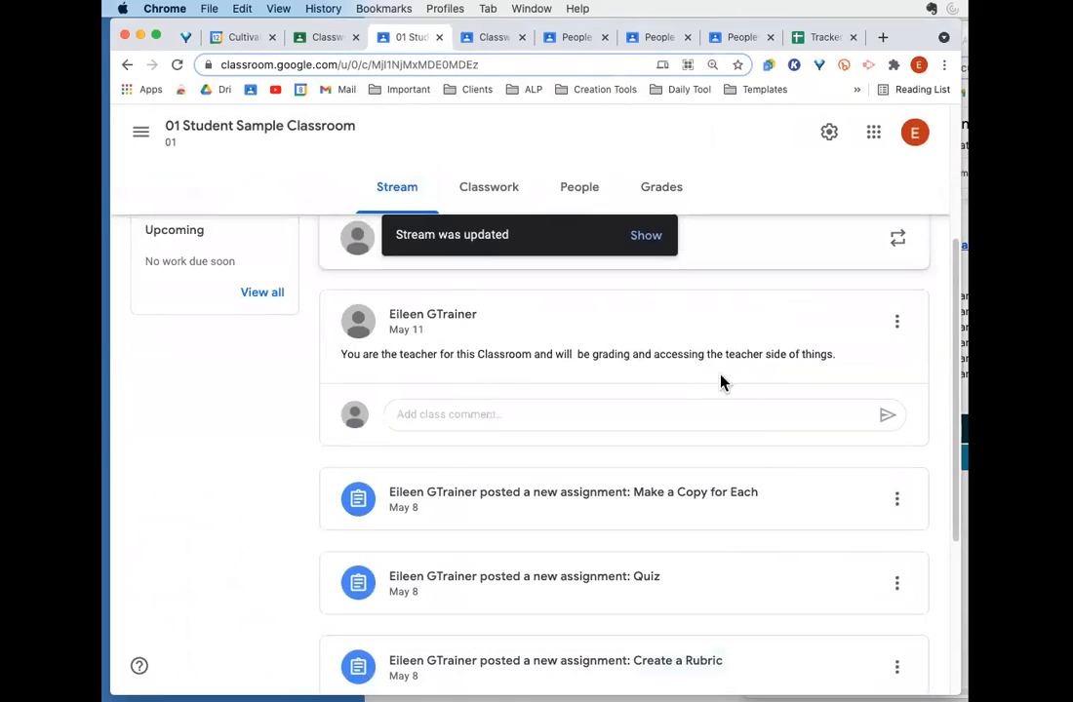
scroll(777, 382, "down", 1)
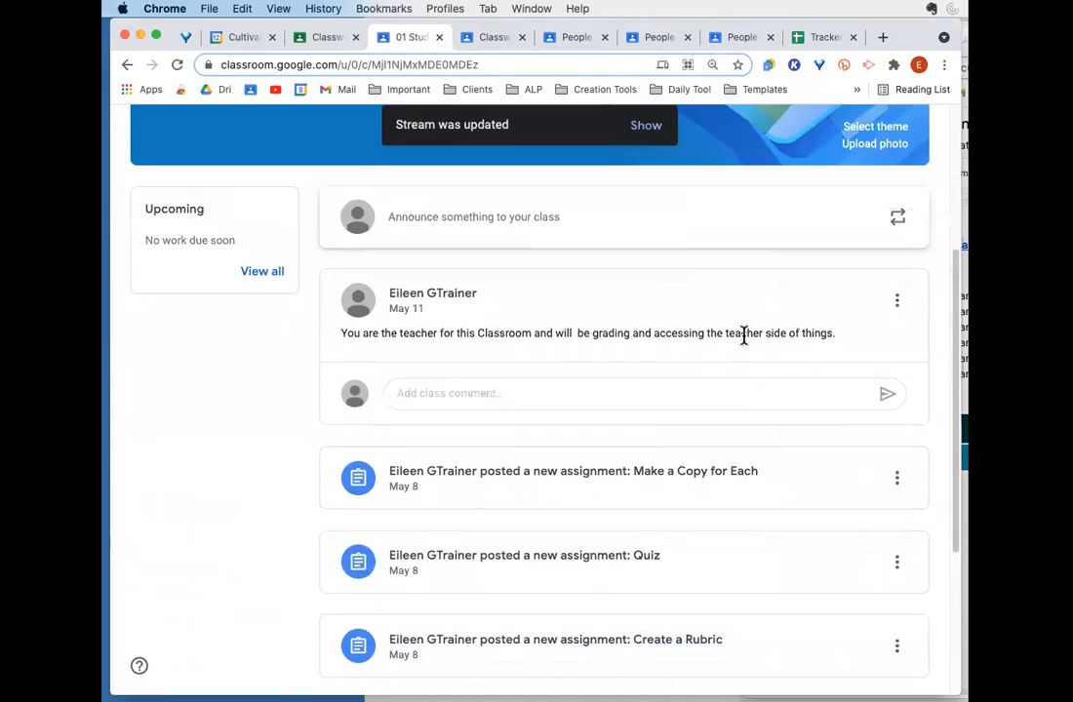
scroll(788, 353, "down", 2)
scroll(789, 352, "down", 3)
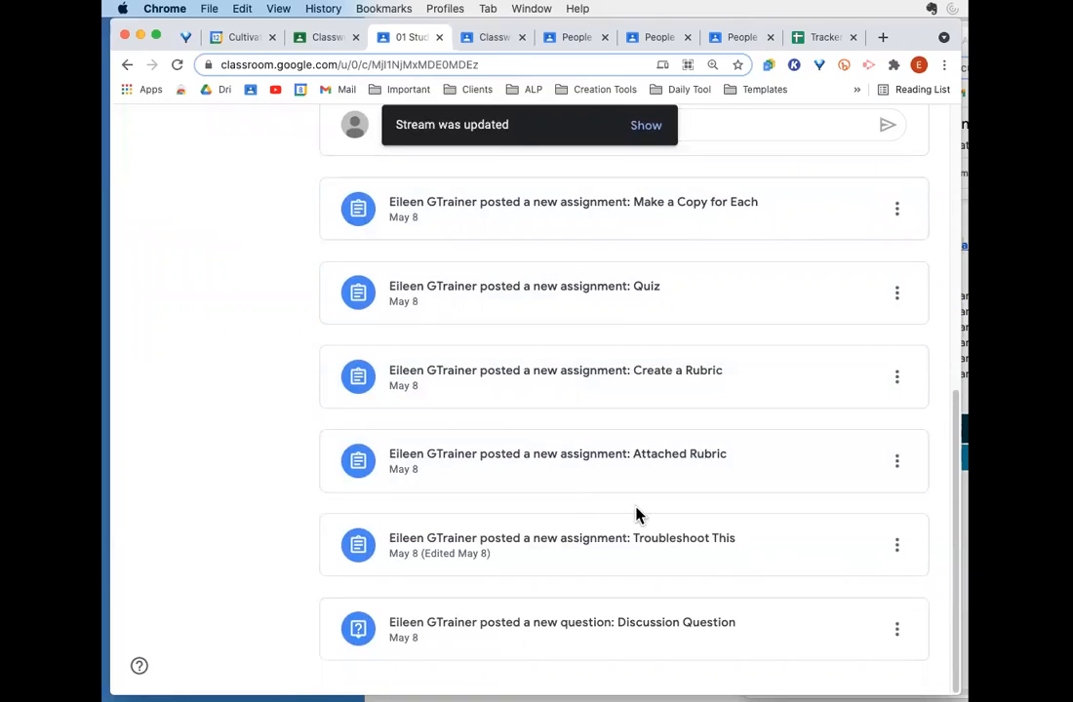
scroll(638, 514, "up", 3)
scroll(638, 517, "up", 5)
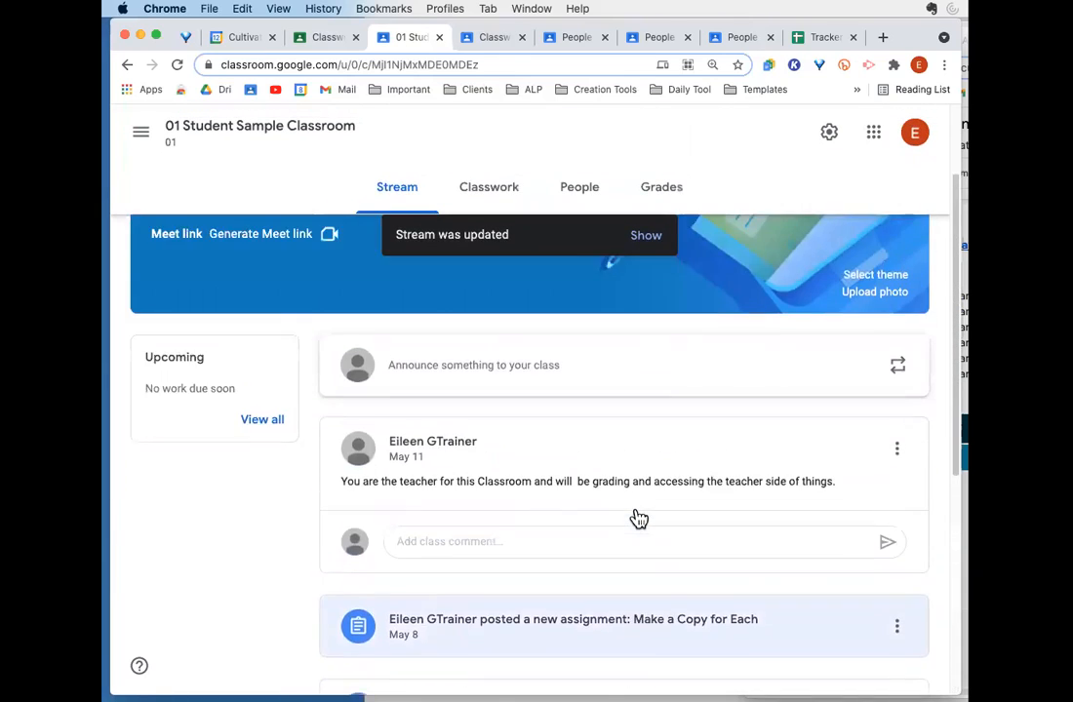
scroll(639, 515, "down", 4)
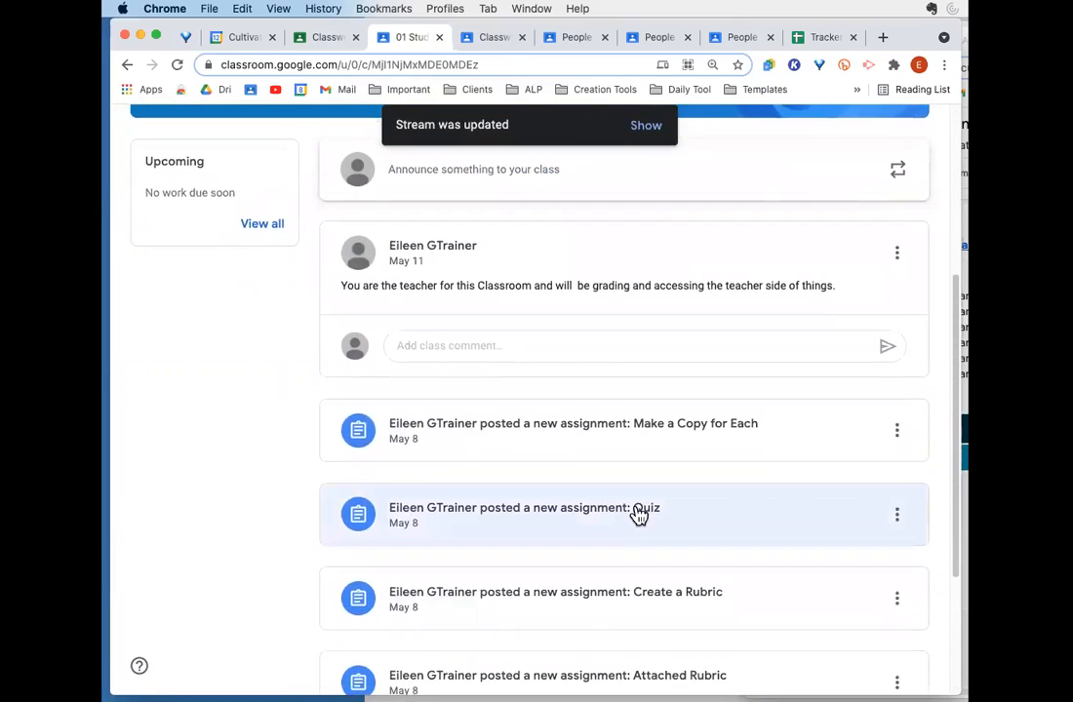
scroll(639, 515, "up", 5)
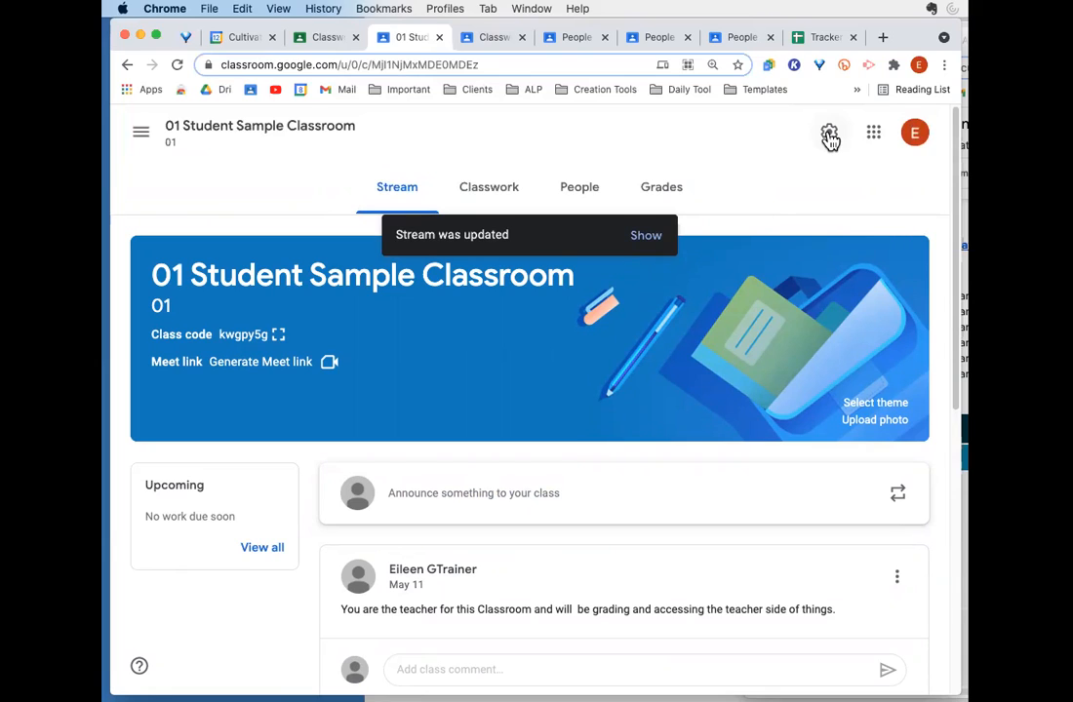
Open the class settings of 01 Student Sample Classroom and find the invite code options in the General section
left_click(829, 136)
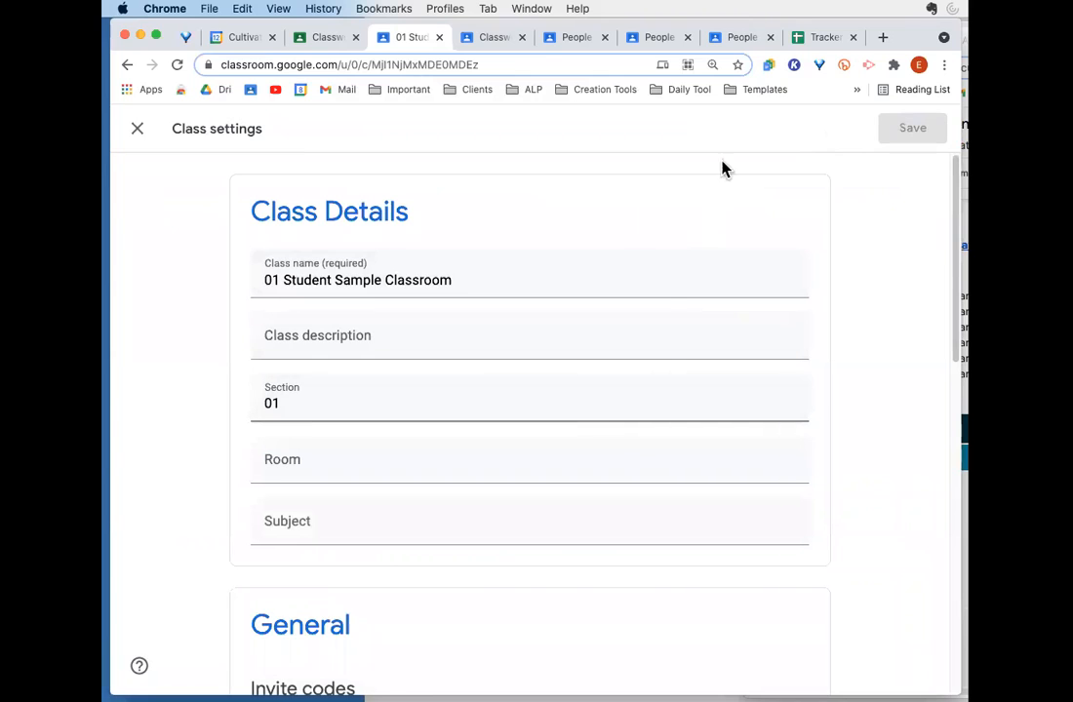
scroll(680, 382, "down", 1)
scroll(681, 382, "down", 8)
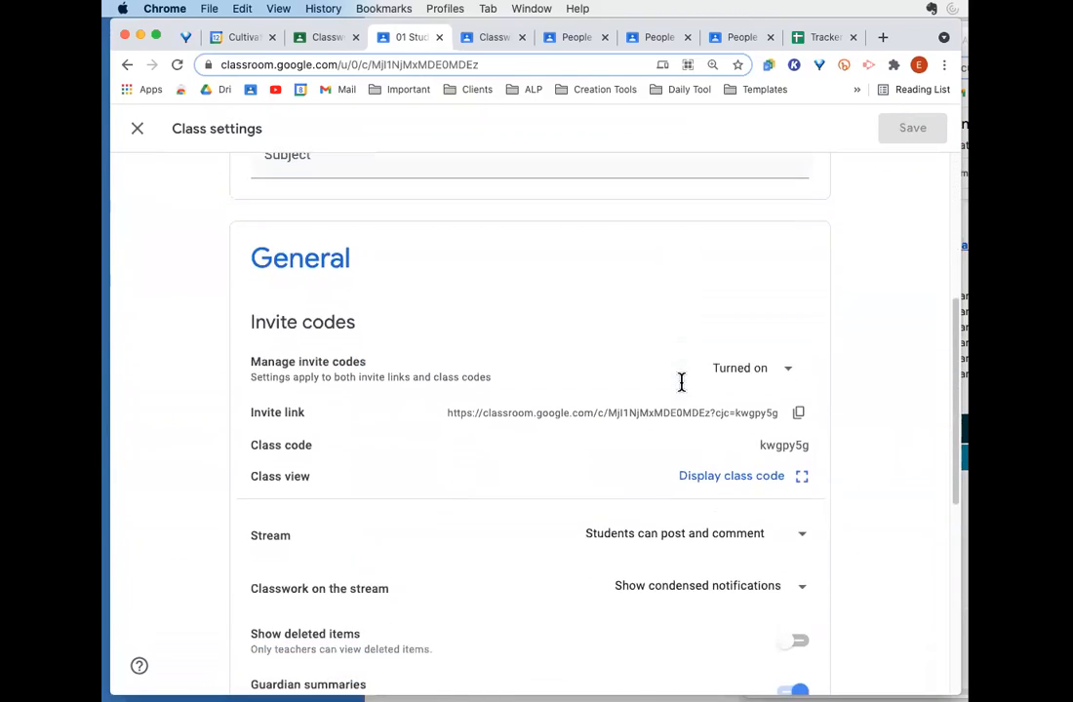
scroll(681, 388, "down", 1)
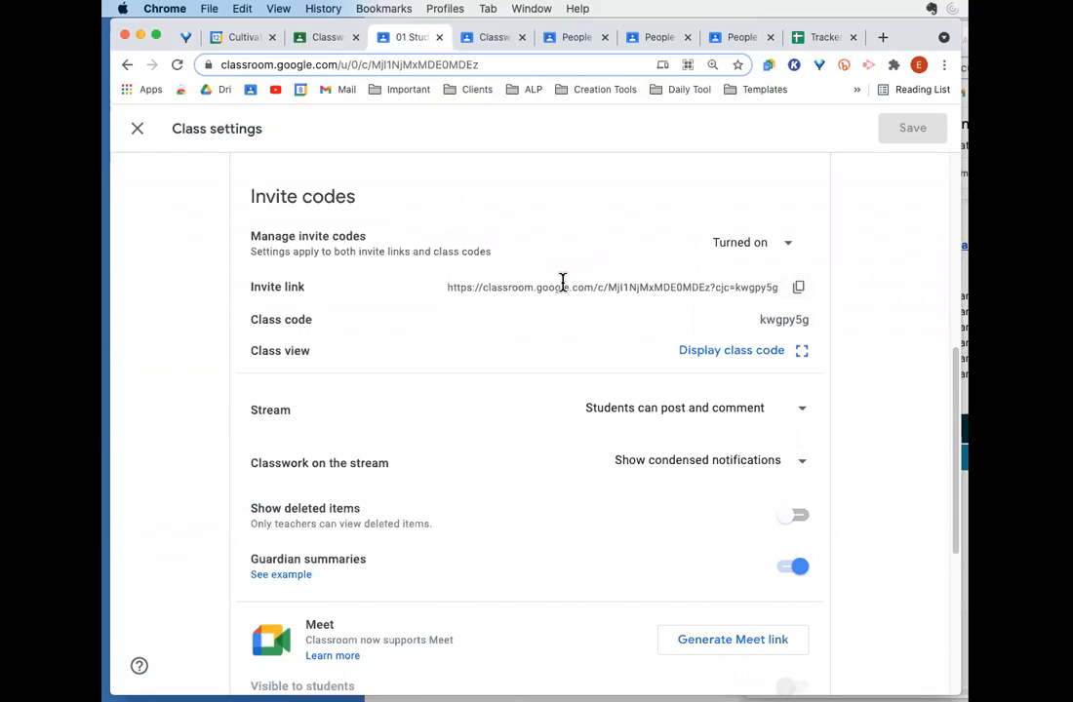
Turn the class's invite codes off and on again to get a new class code, and display that code enlarged
left_click(791, 246)
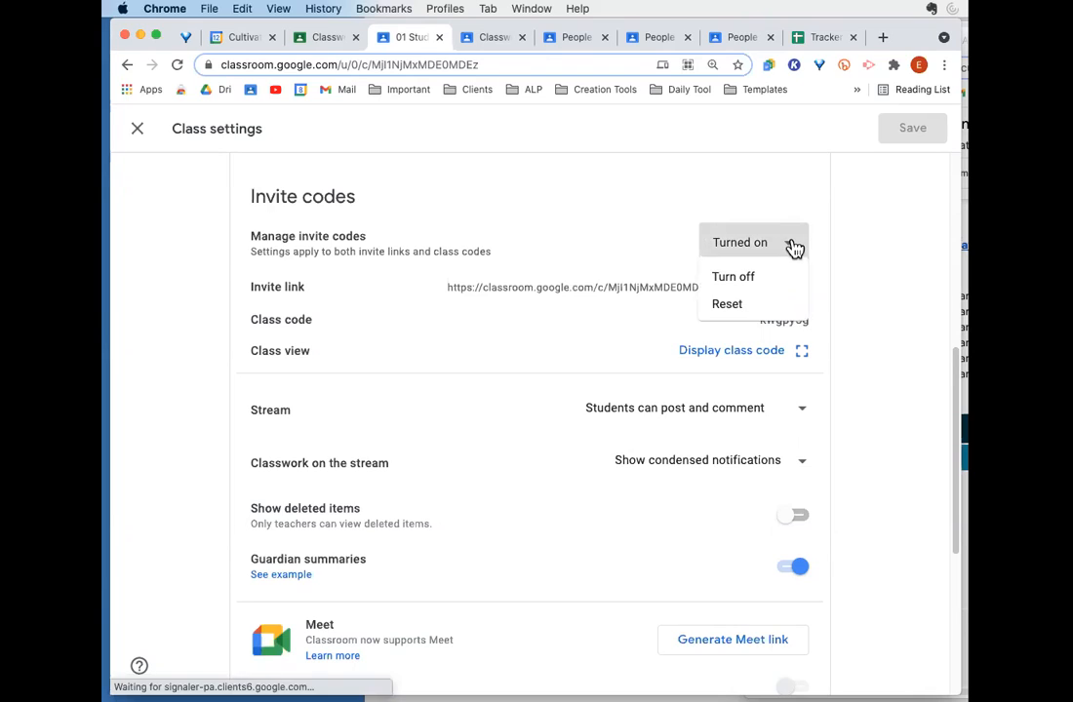
left_click(722, 284)
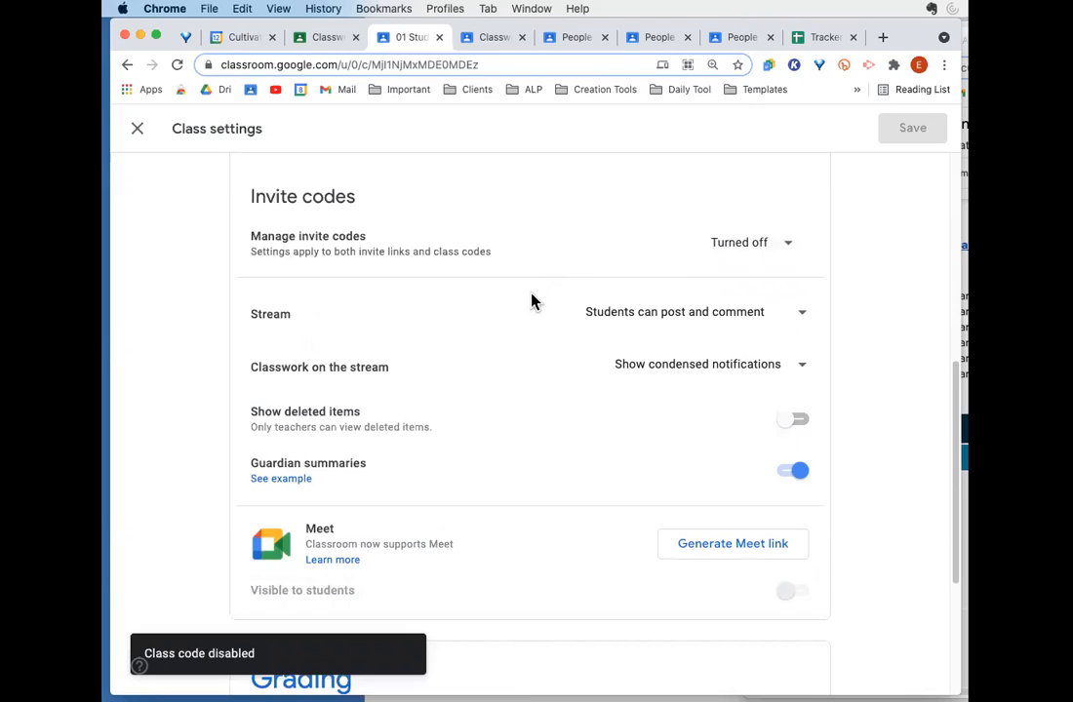
left_click(785, 249)
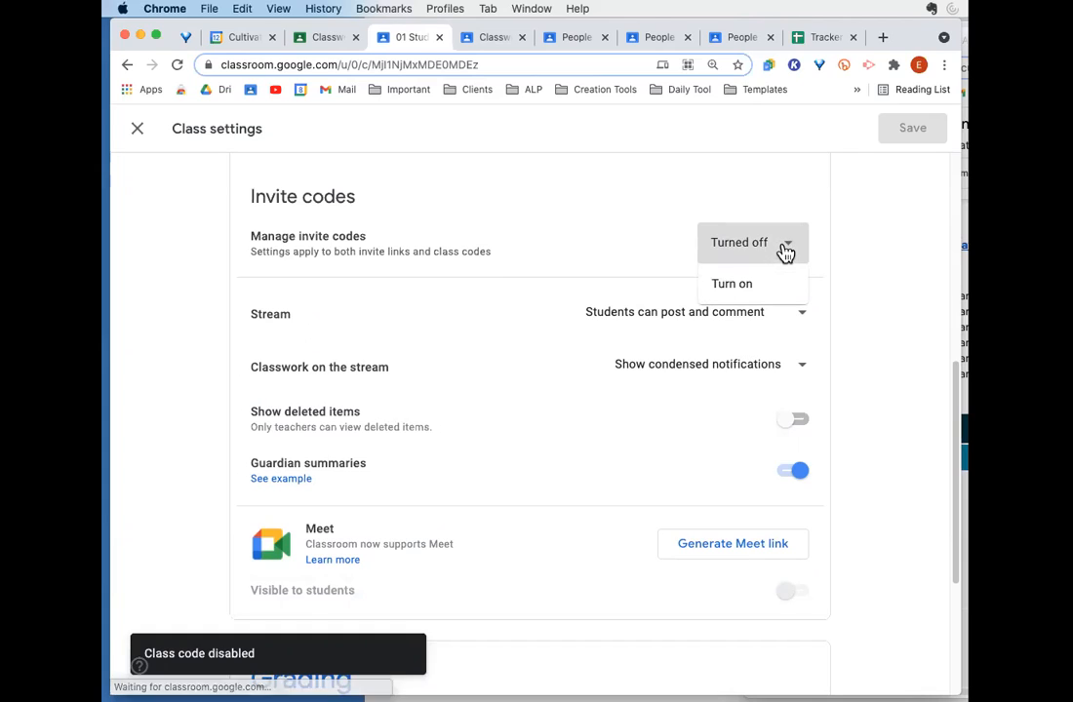
left_click(741, 284)
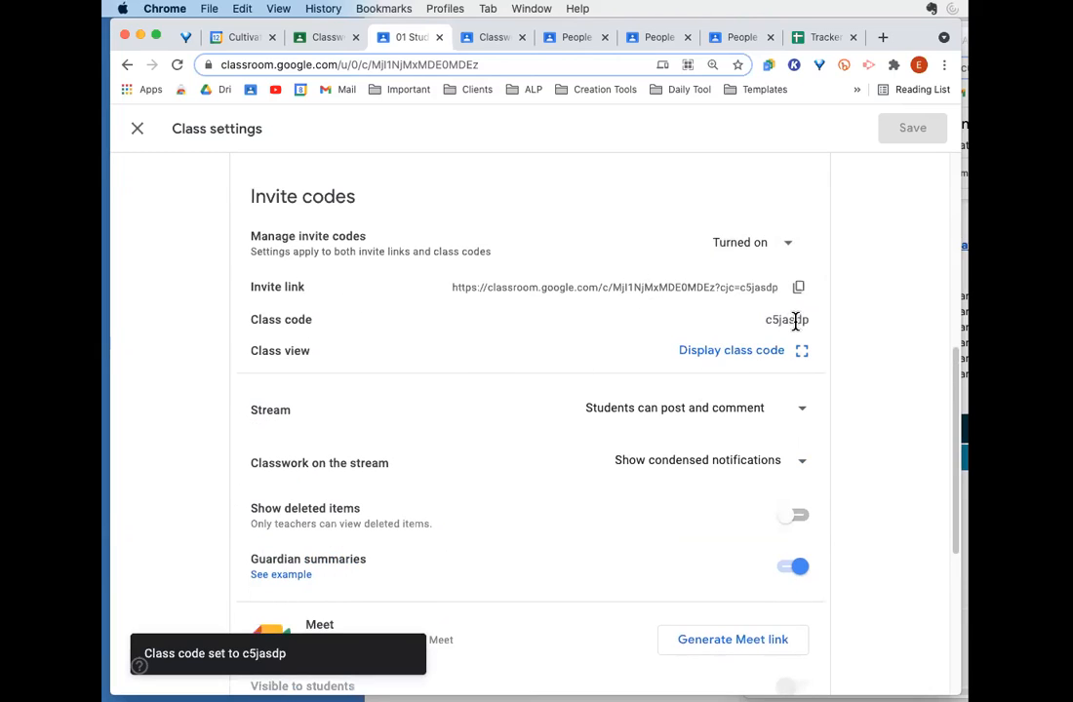
left_click(750, 353)
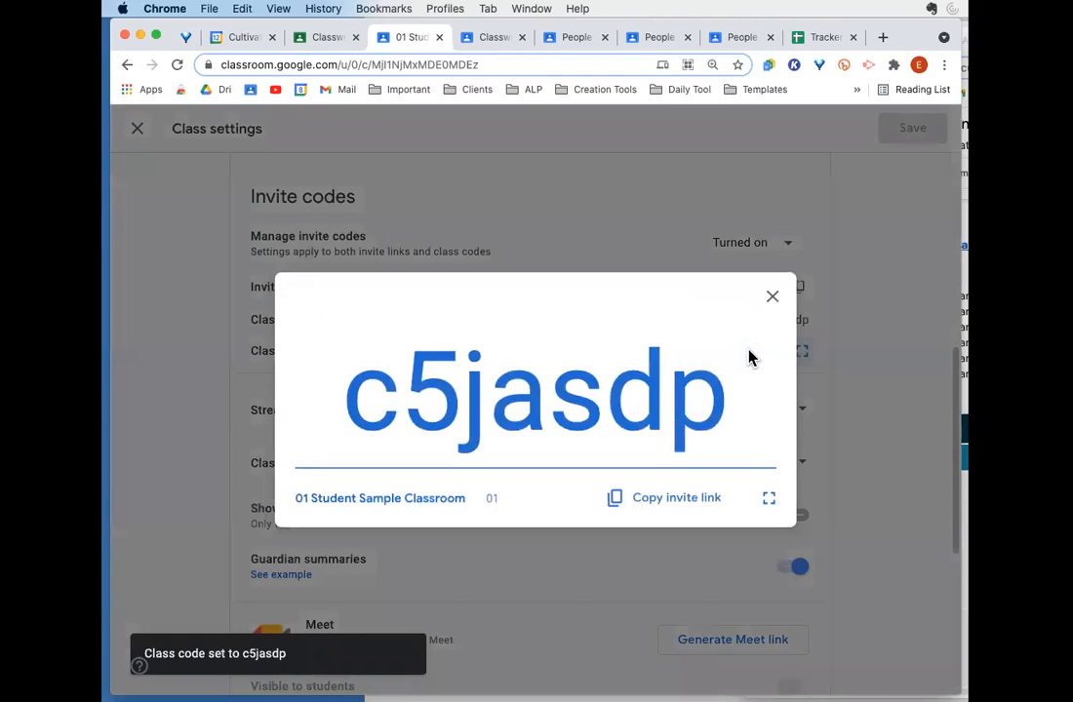
left_click(773, 301)
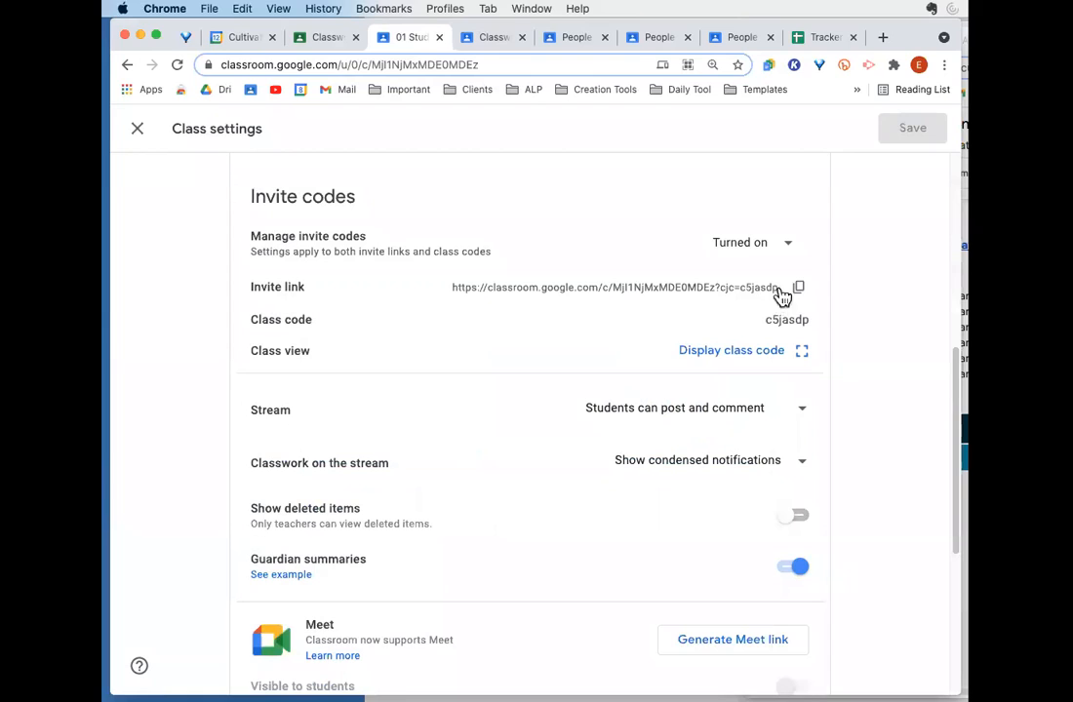
Turn off the invite codes for the class
left_click(788, 245)
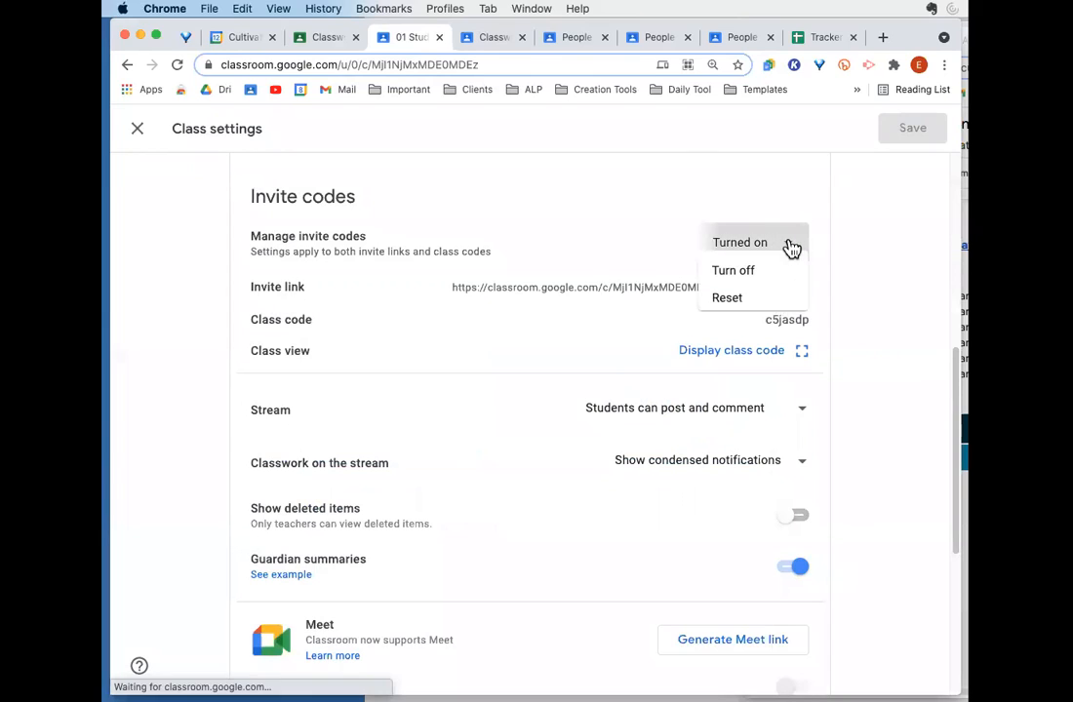
left_click(735, 289)
View the Stream permission options for student posting and commenting, keeping the current choice
scroll(618, 290, "down", 2)
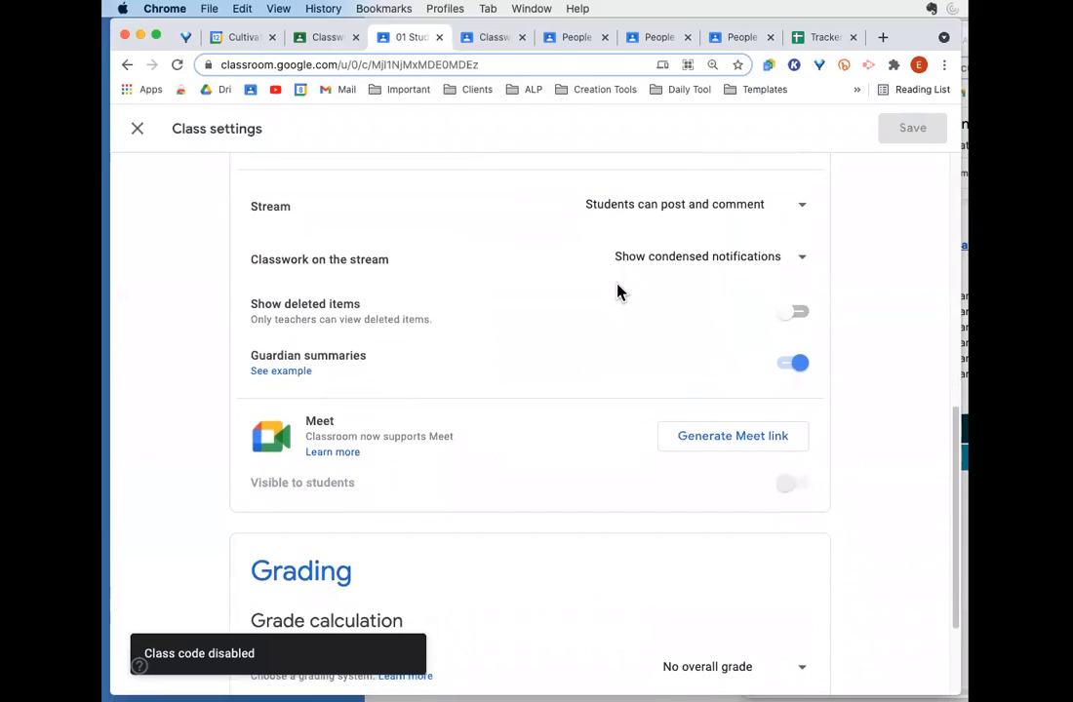
left_click(801, 212)
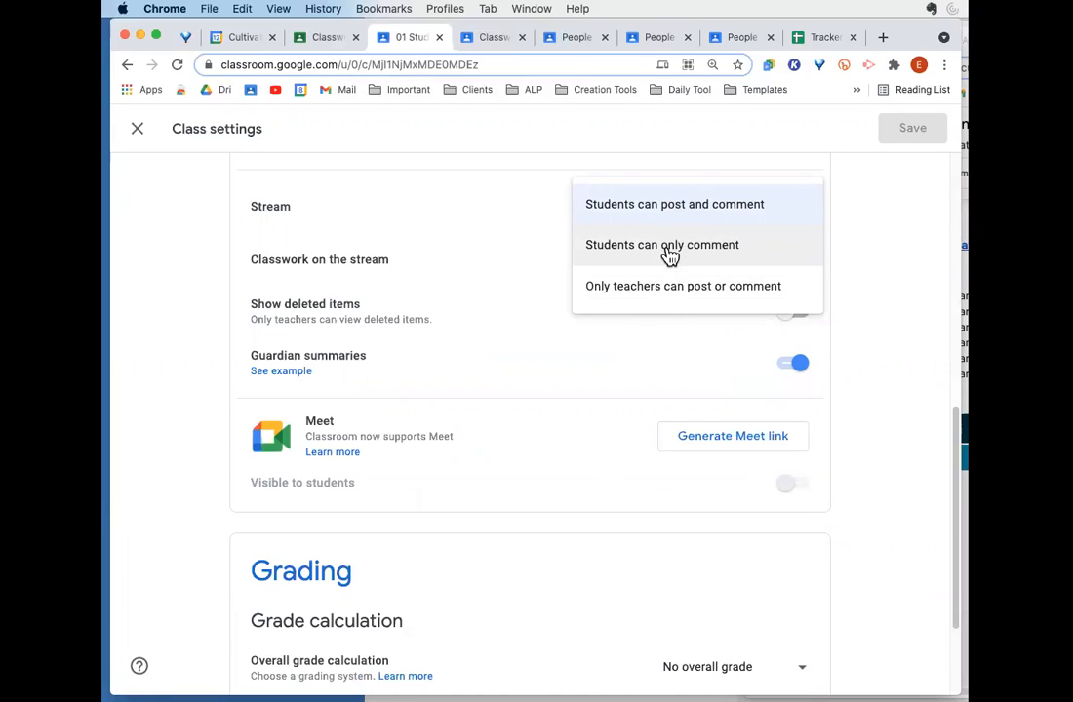
left_click(527, 281)
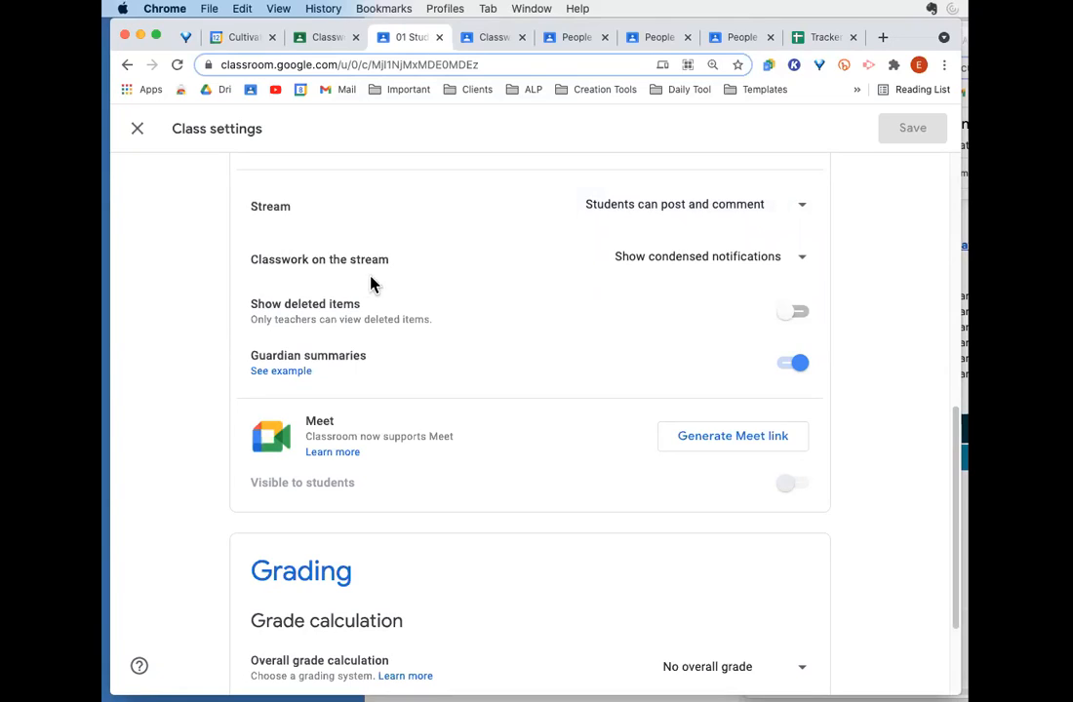
Set how classwork appears on the stream to Hide notifications
left_click(804, 263)
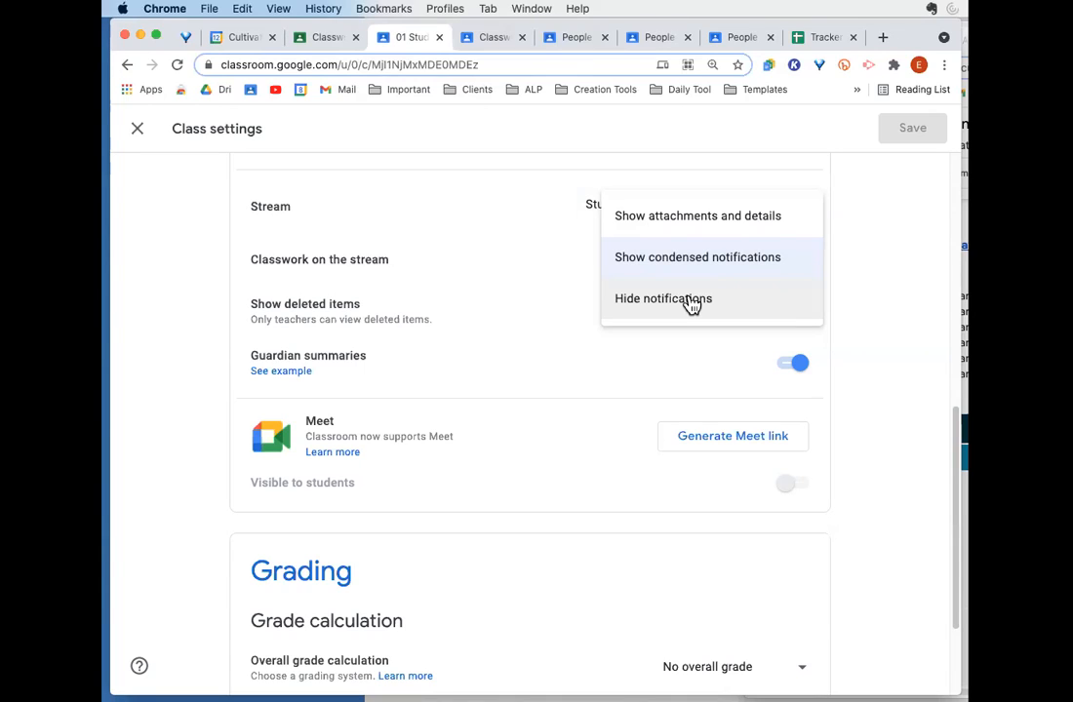
left_click(558, 346)
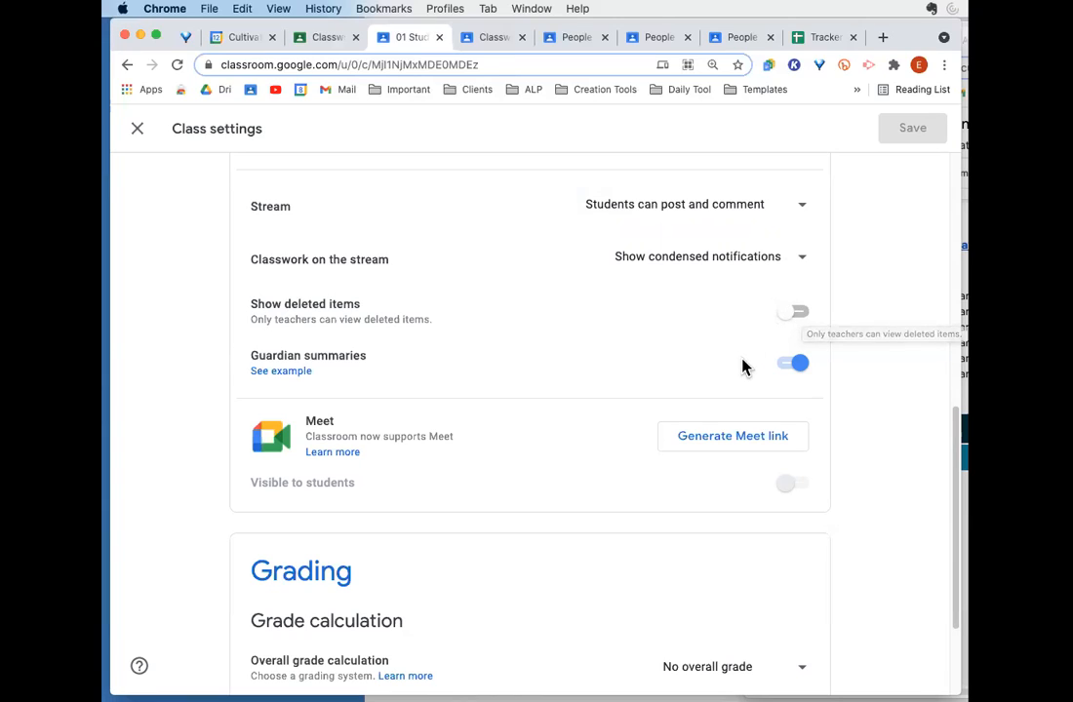
key("Down")
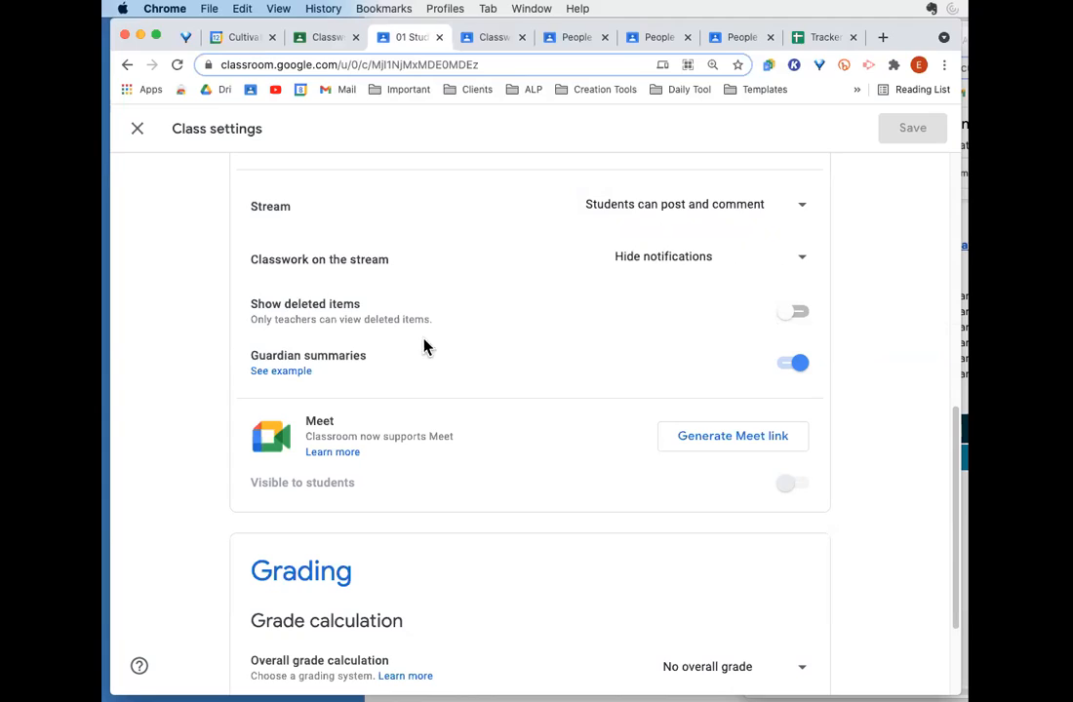
Open the guardian summaries example article and expand its email summary example
left_click(283, 372)
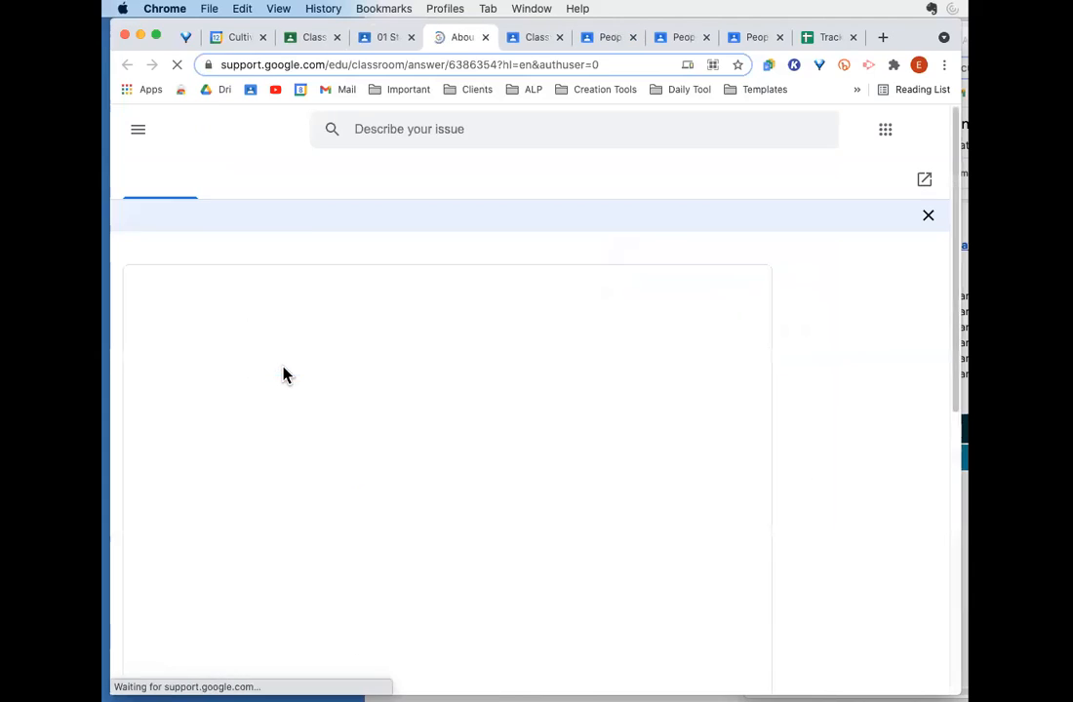
scroll(283, 372, "down", 5)
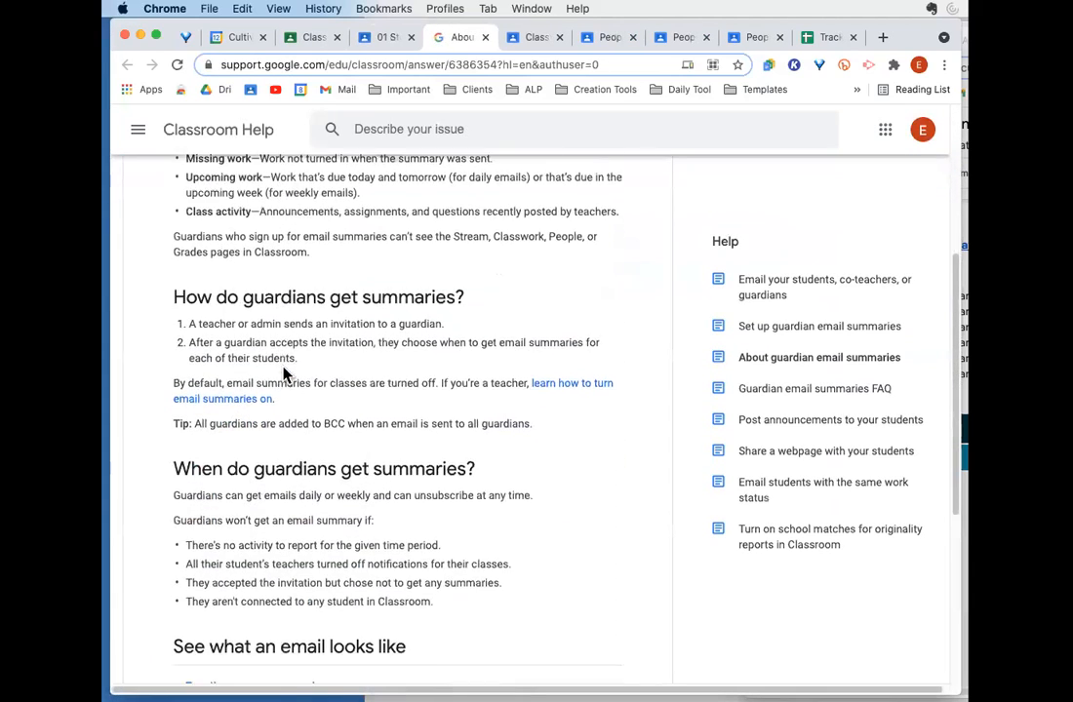
scroll(282, 371, "down", 2)
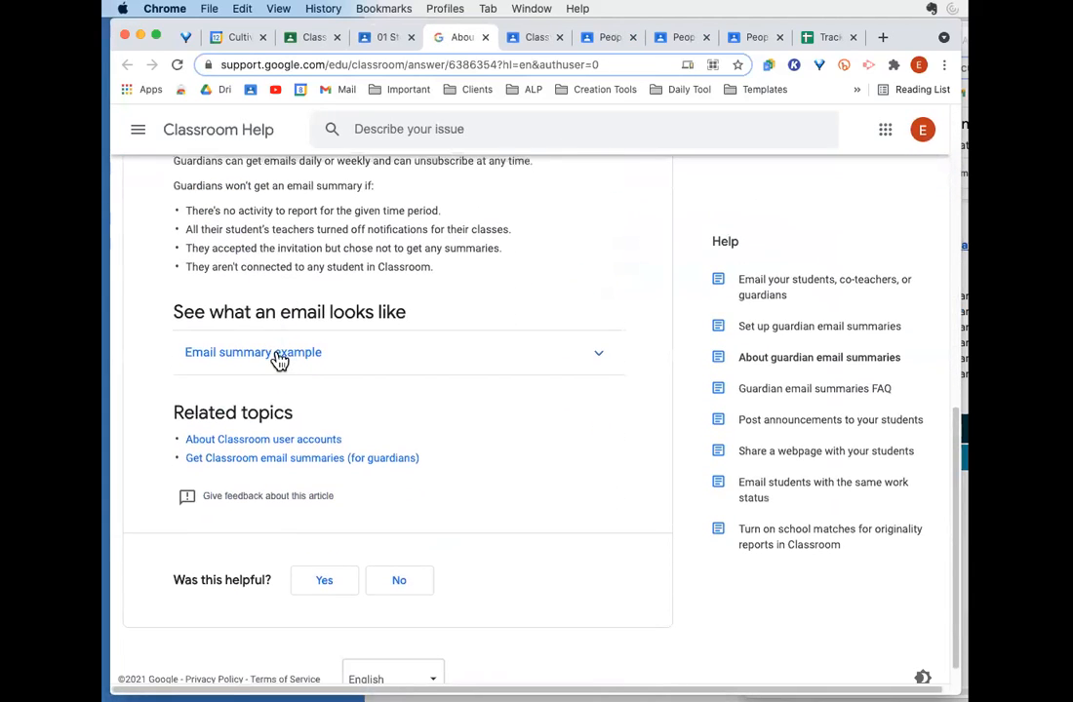
left_click(279, 359)
Examine the sample guardian email's student work and class activity sections, and close the help article
scroll(279, 359, "down", 3)
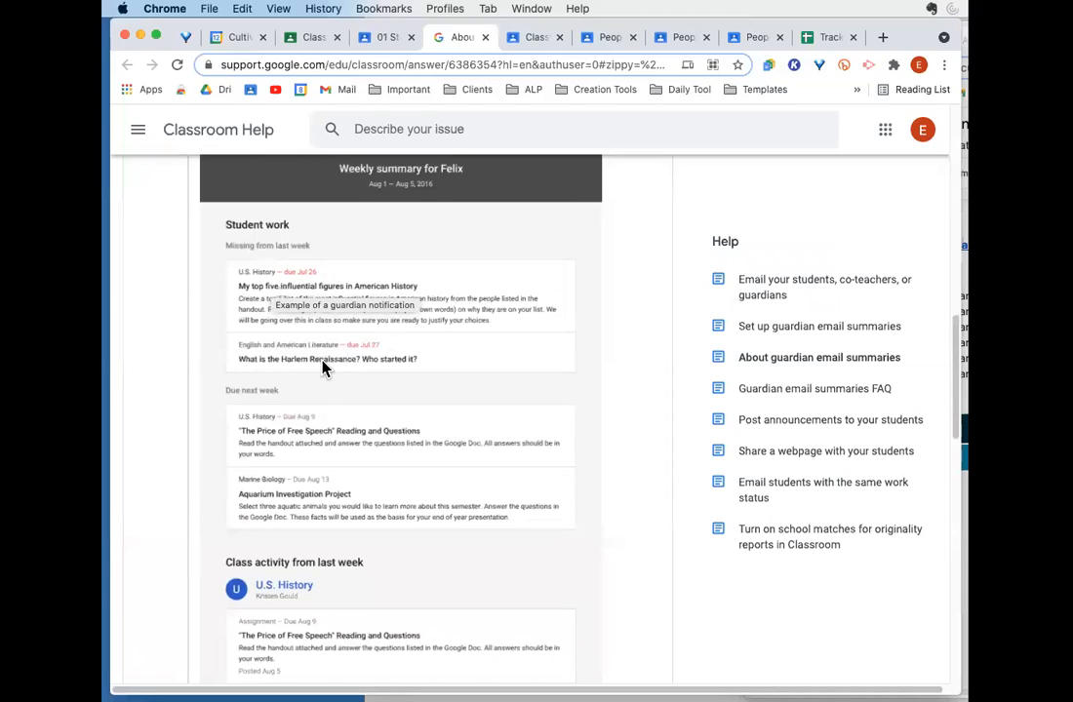
scroll(322, 408, "down", 3)
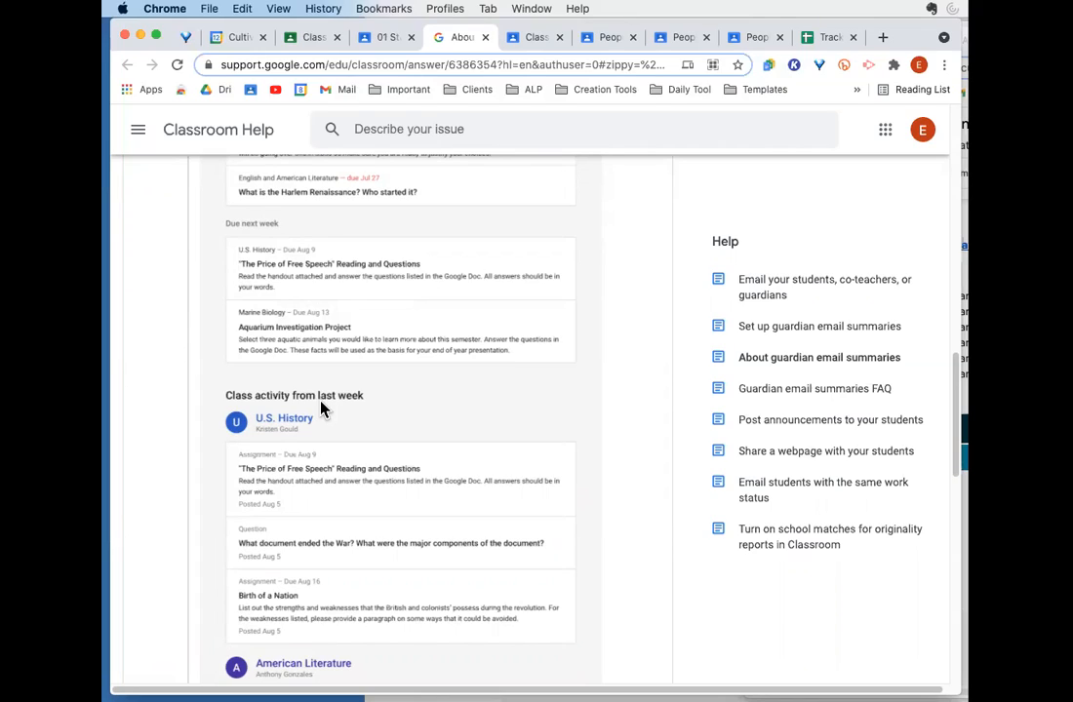
scroll(322, 410, "down", 10)
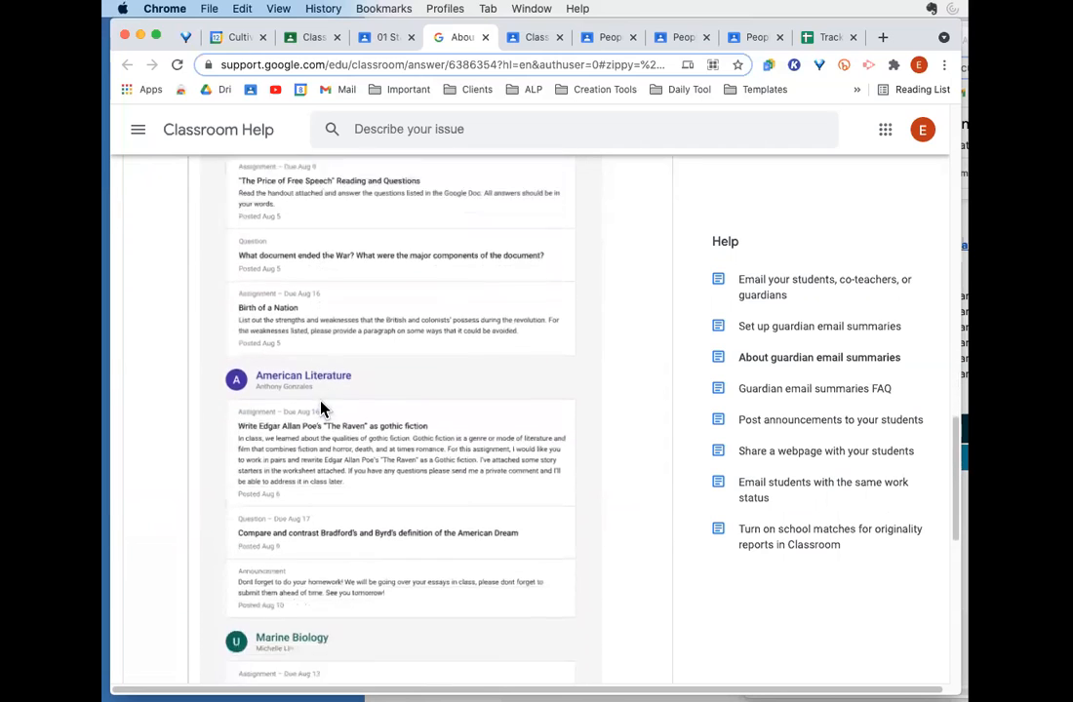
scroll(321, 410, "down", 2)
scroll(322, 410, "up", 15)
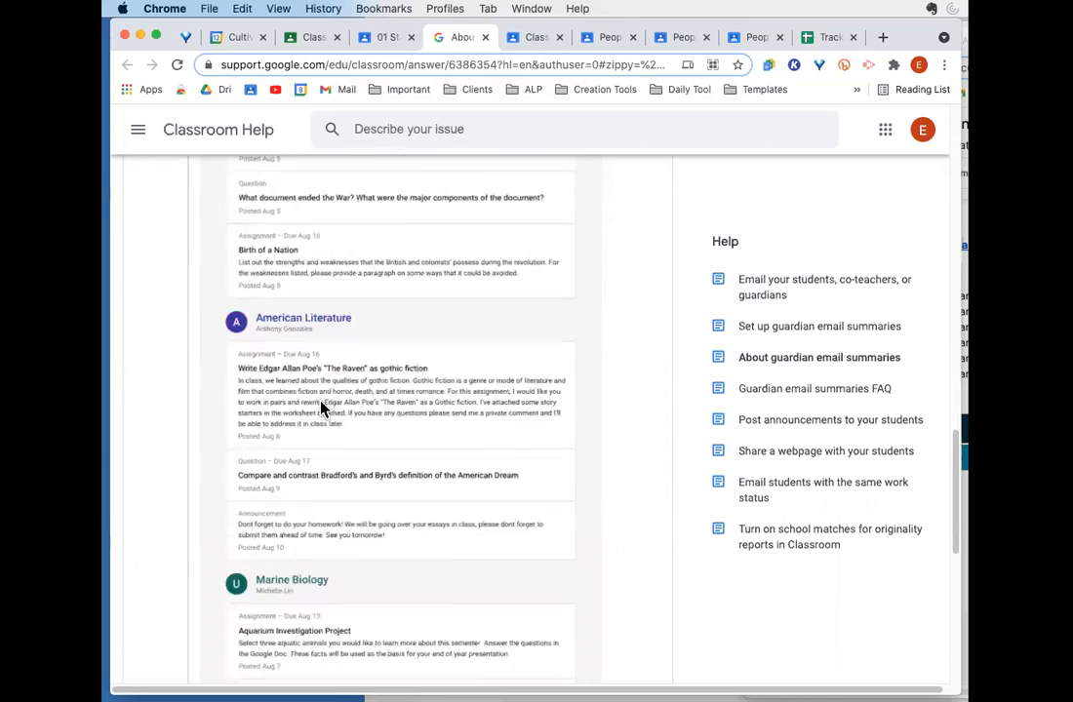
scroll(322, 409, "up", 9)
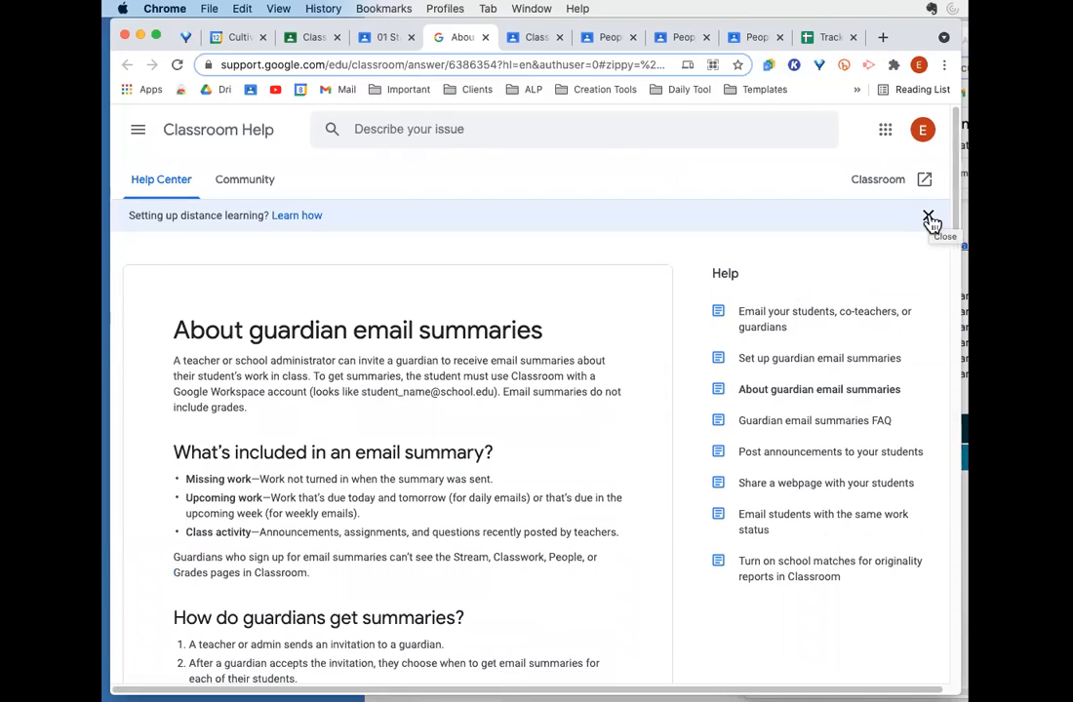
left_click(930, 220)
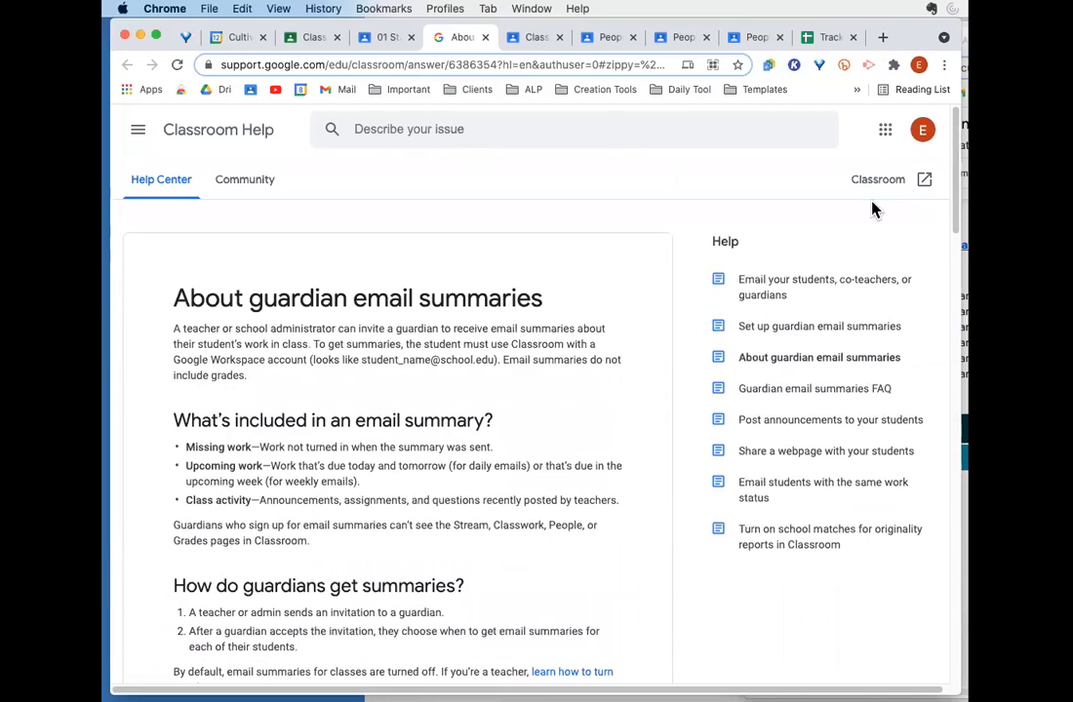
left_click(484, 37)
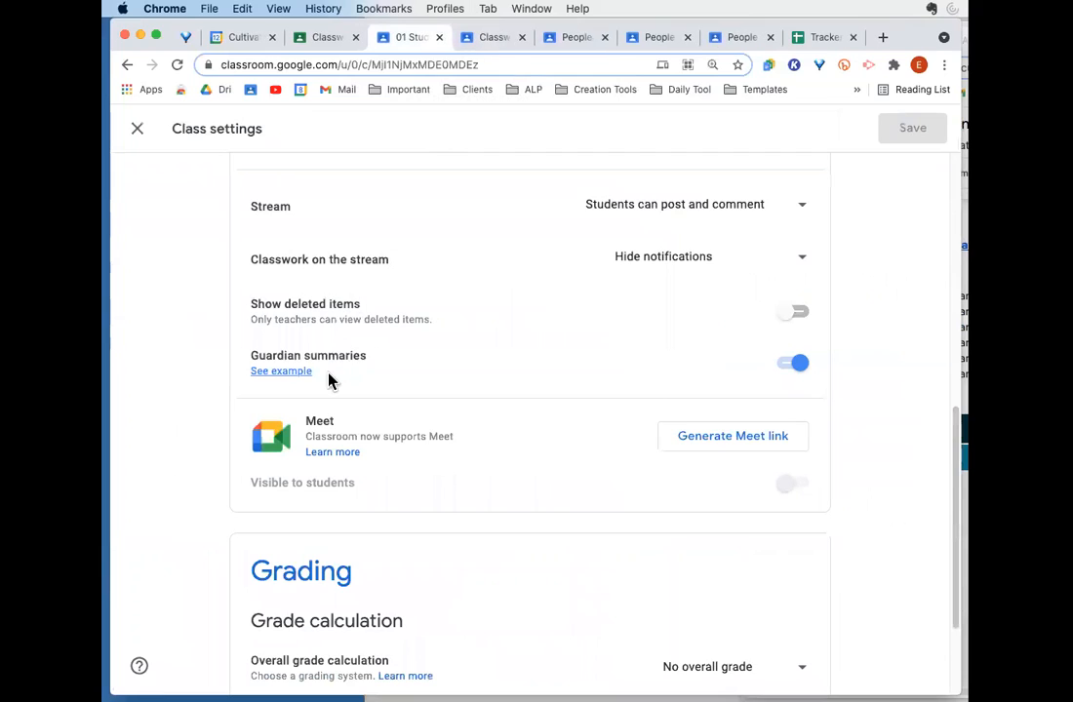
Generate a Meet link for the class
scroll(327, 380, "down", 3)
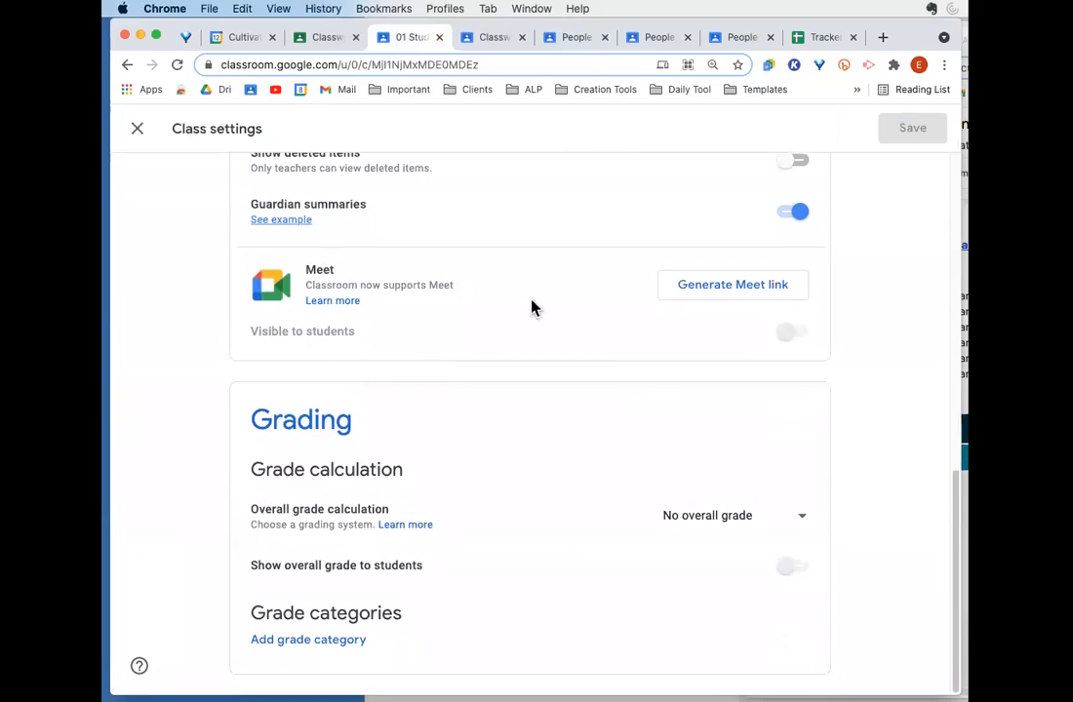
left_click(717, 293)
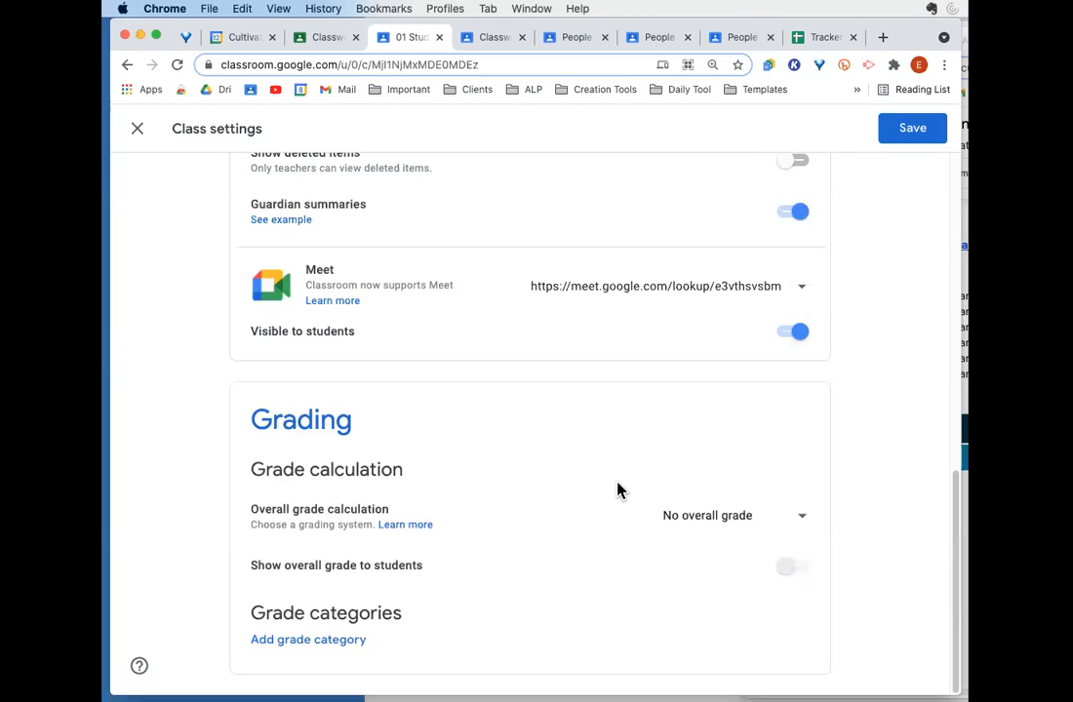
Add an unnamed grade category row in the Grading section, keeping its default points
left_click(292, 648)
scroll(480, 557, "down", 2)
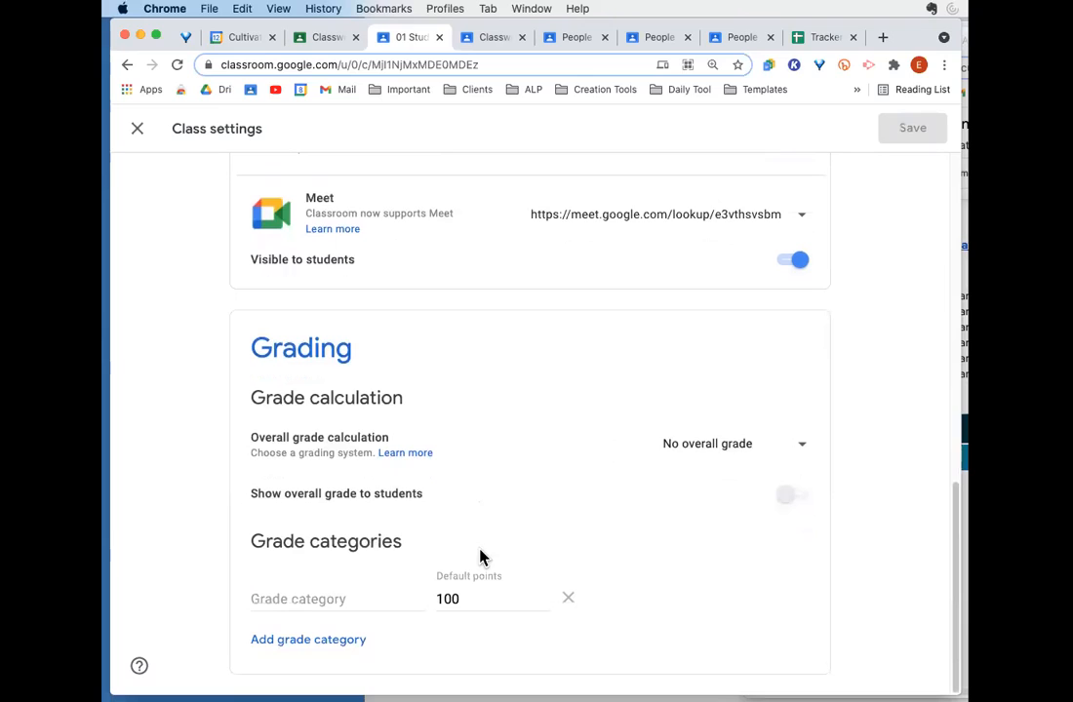
left_click(359, 602)
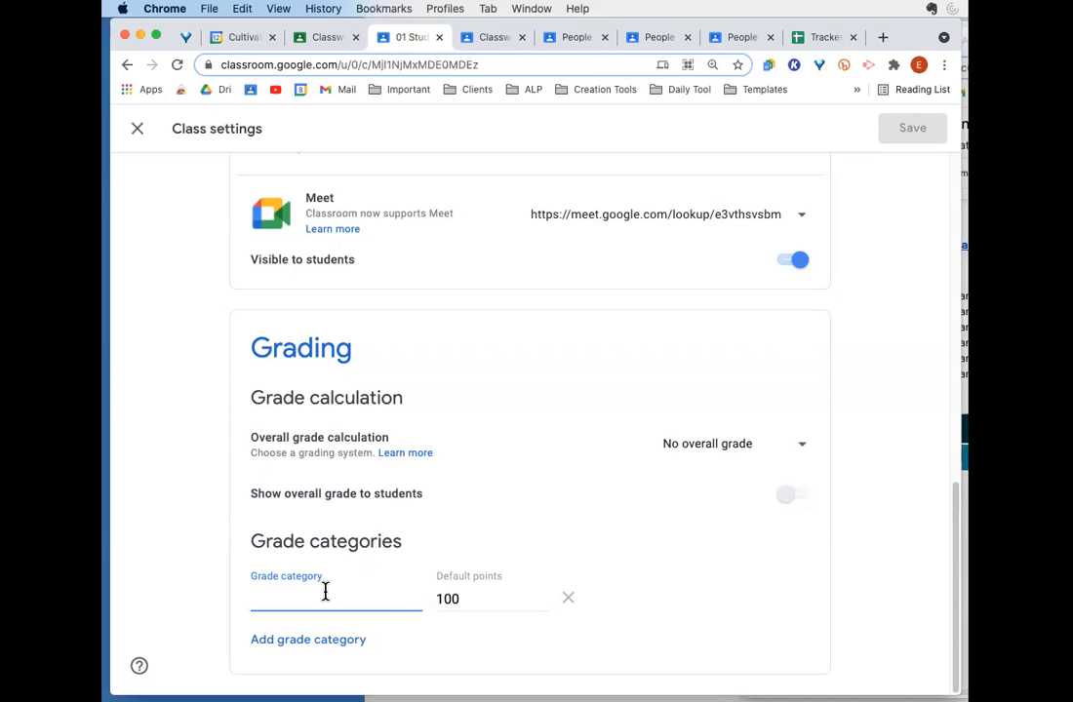
left_click(441, 599)
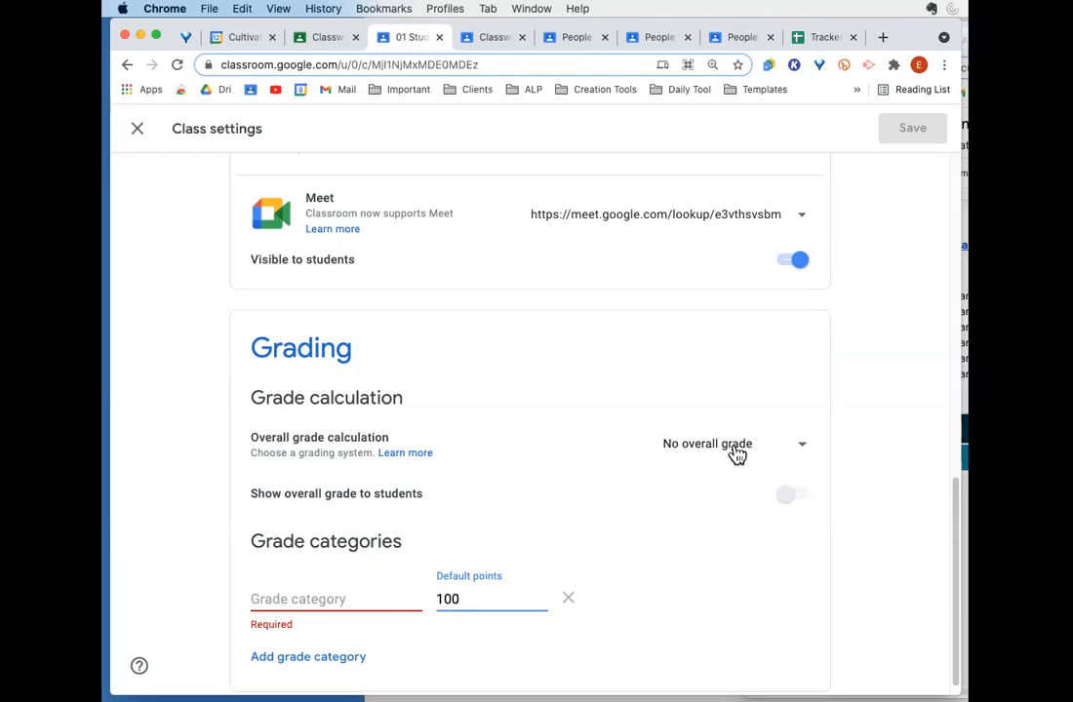
Review the overall grade calculation options and set the calculation to Weighted by category
left_click(801, 446)
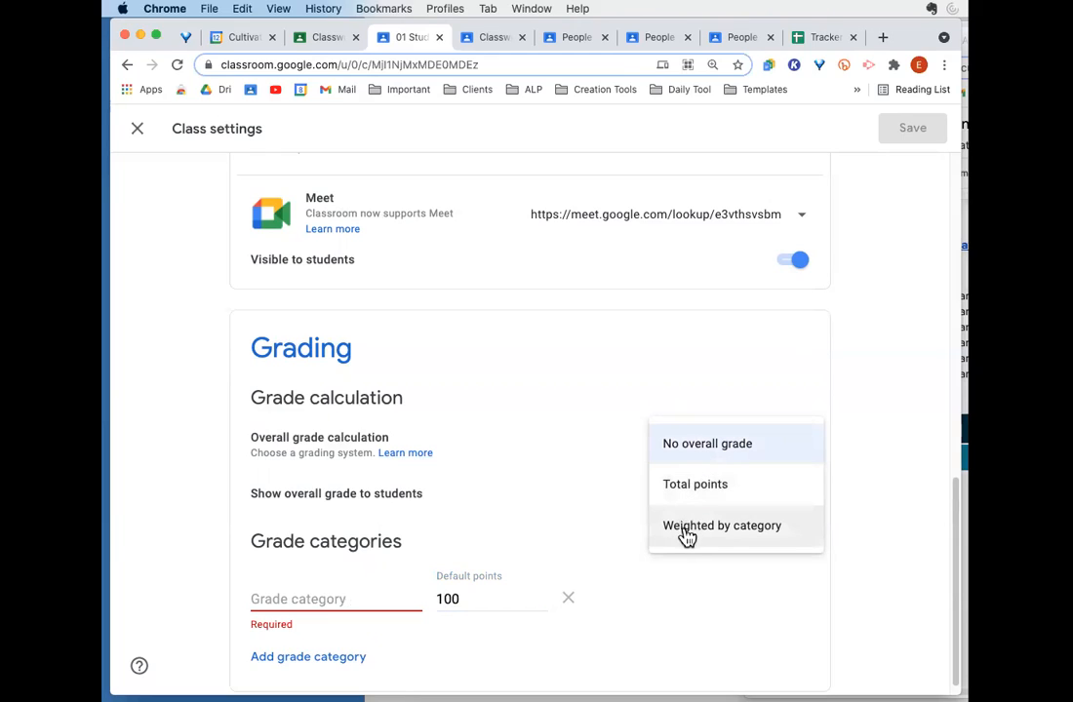
left_click(579, 455)
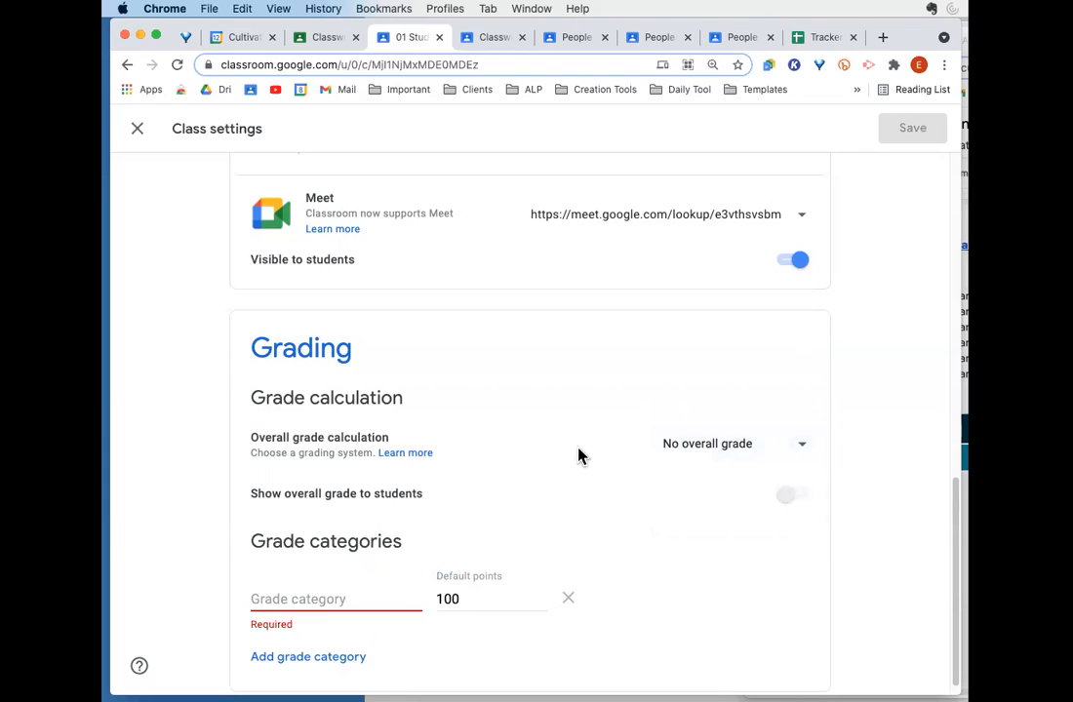
left_click(809, 449)
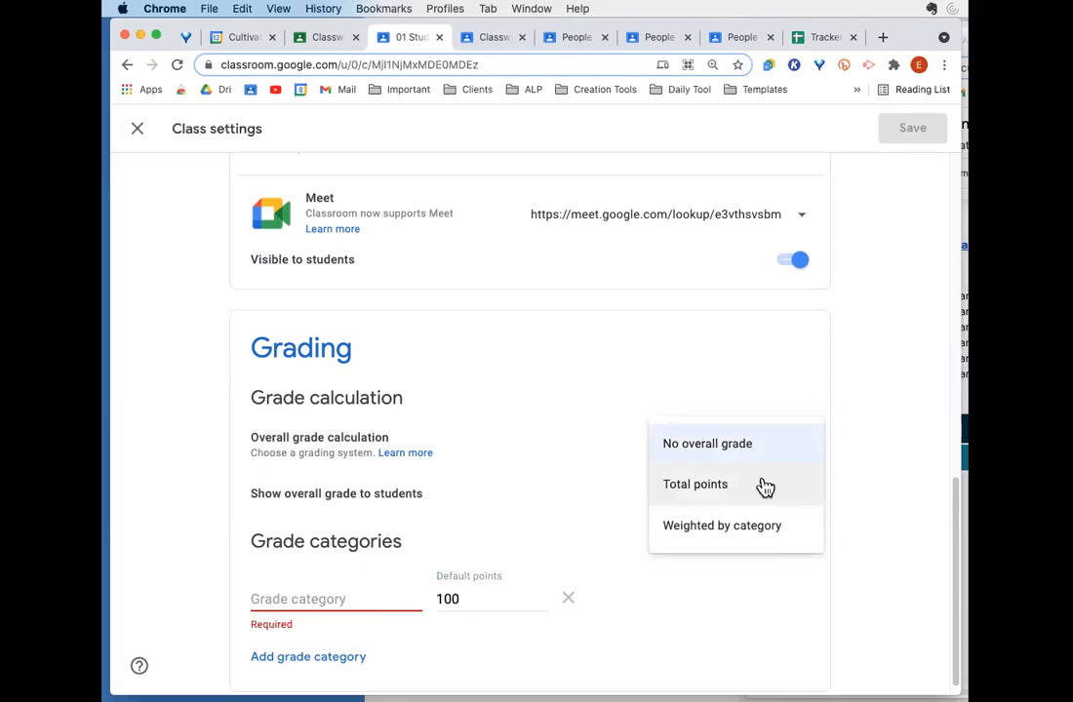
left_click(738, 537)
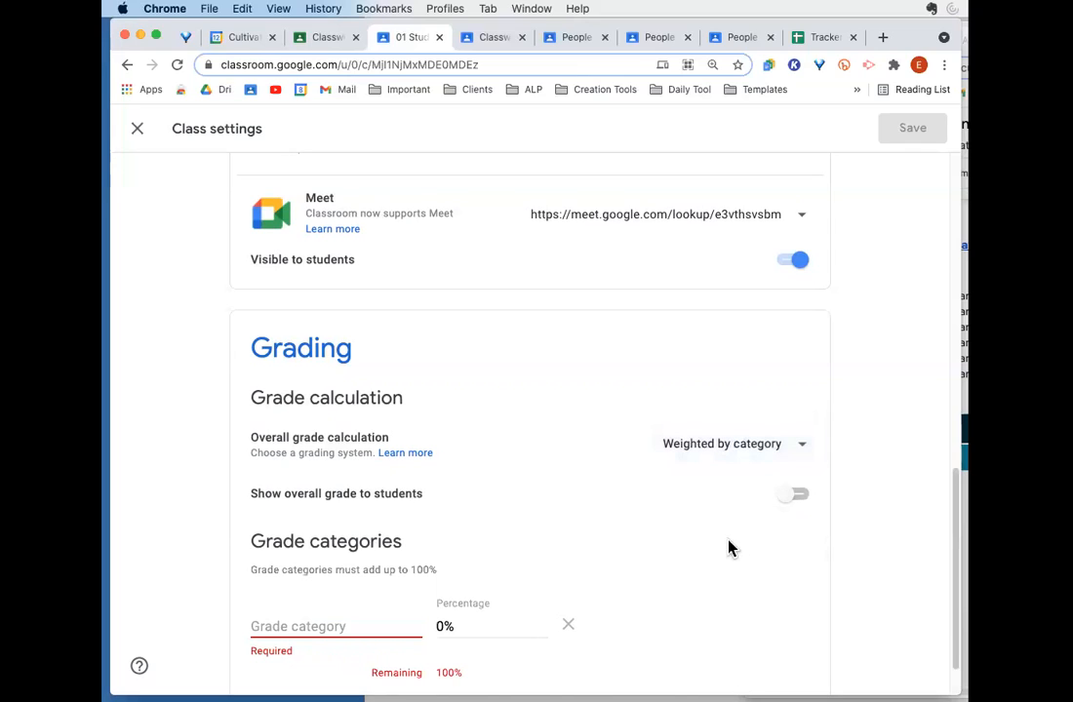
Inspect the grade category's name and percentage fields and review the grade calculation options again, keeping the current choice
left_click(331, 626)
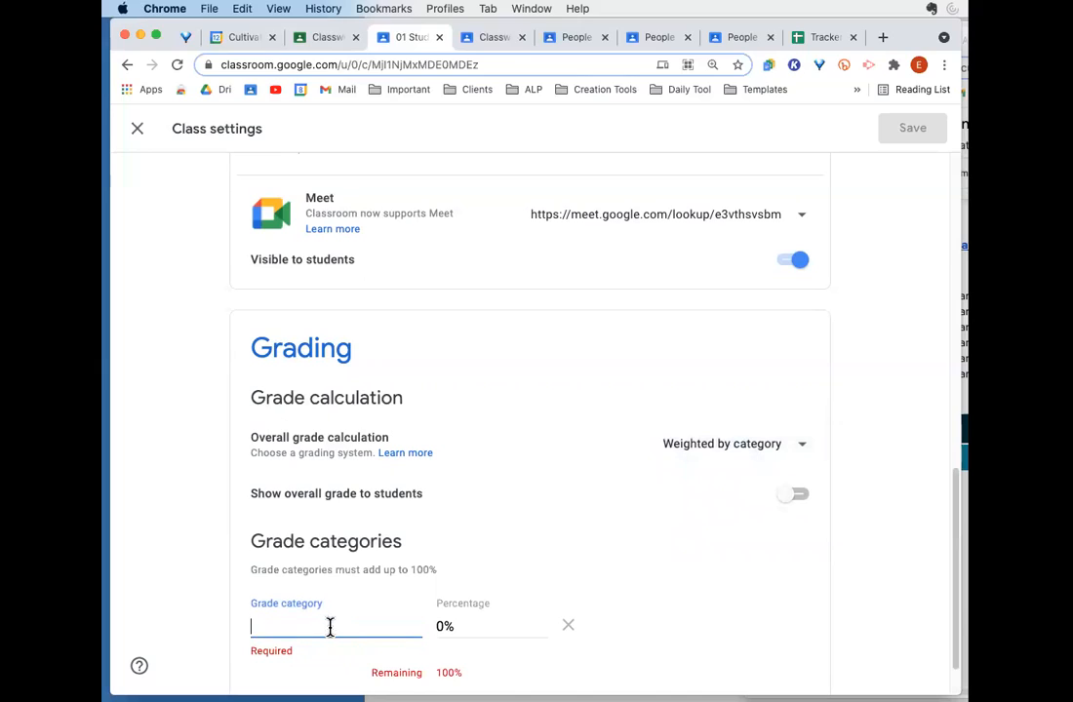
left_click(477, 629)
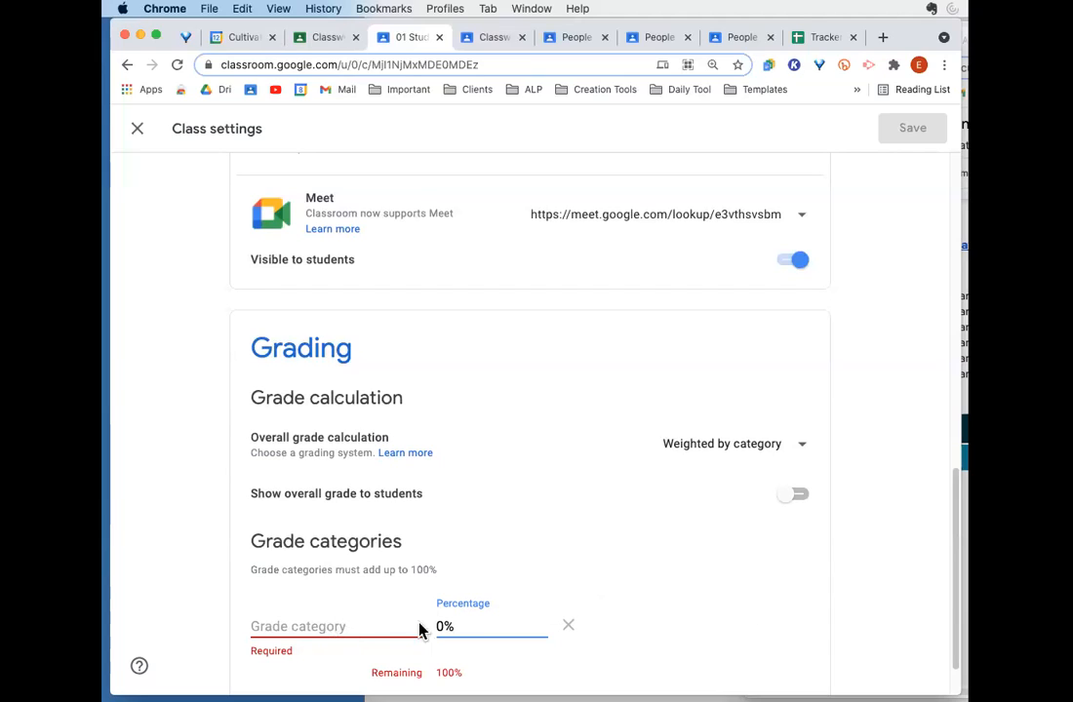
left_click(786, 453)
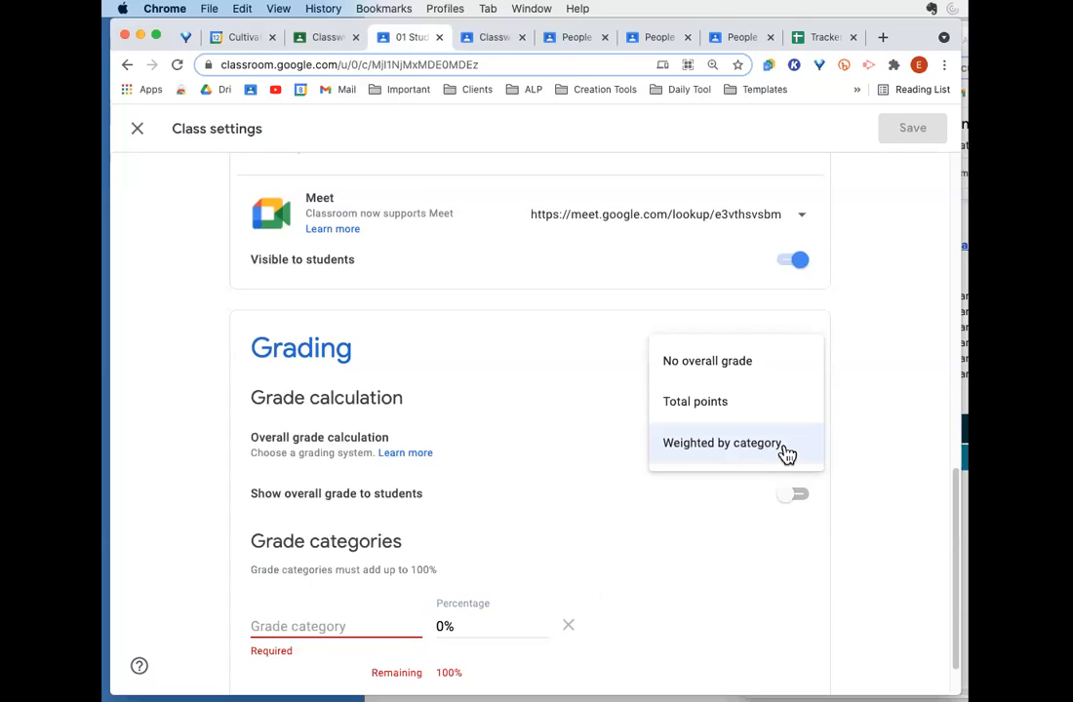
left_click(881, 603)
scroll(713, 592, "down", 2)
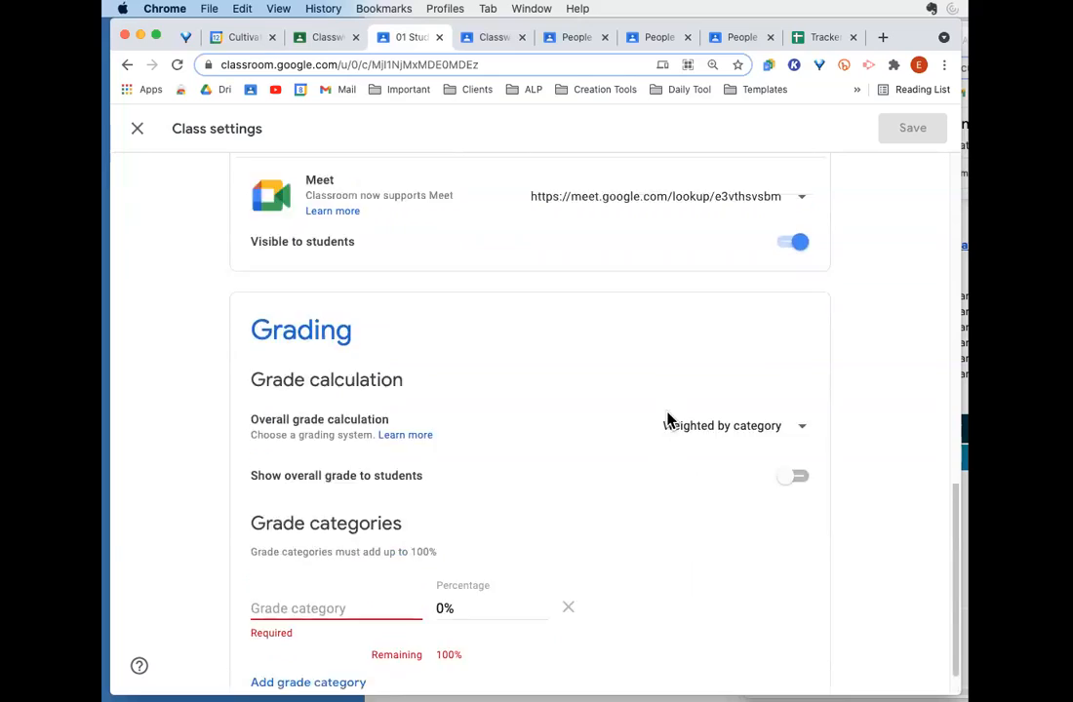
Look back over the class details and general settings, and close the class settings, discarding the unsaved changes
scroll(668, 420, "up", 15)
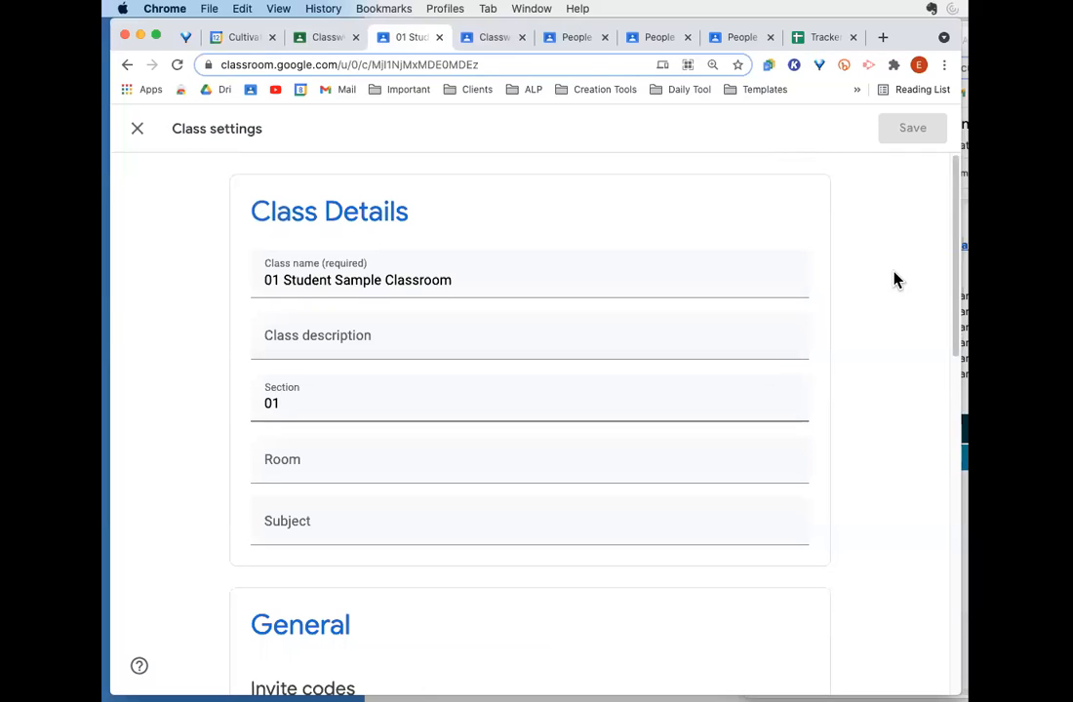
scroll(833, 463, "down", 5)
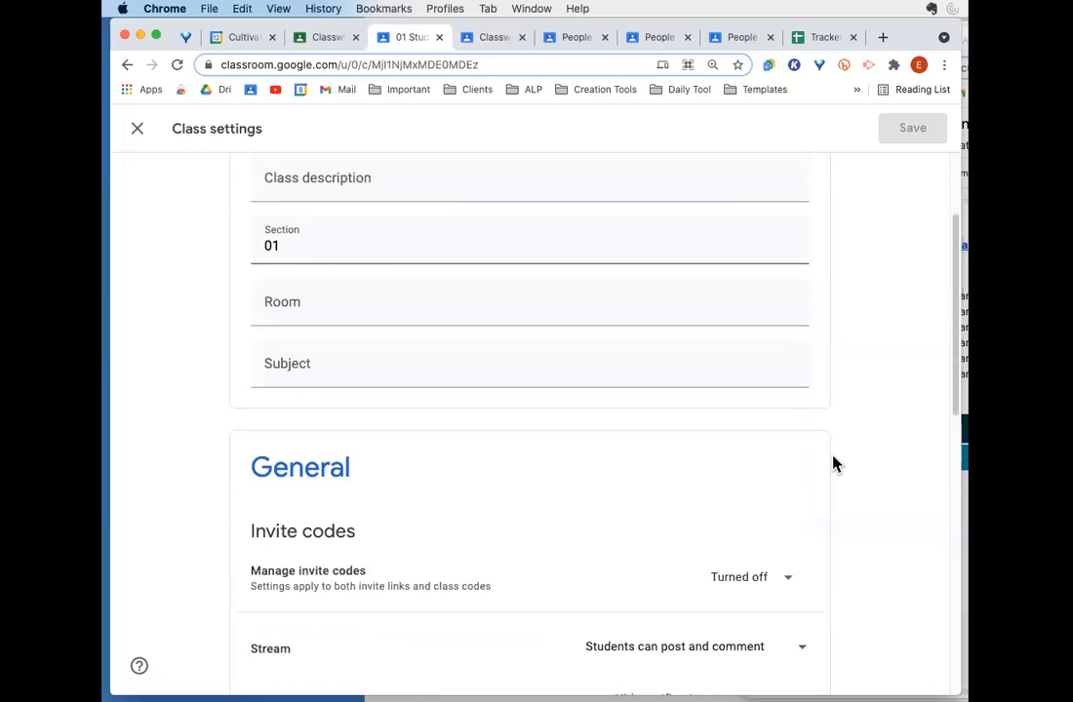
scroll(833, 463, "up", 5)
scroll(915, 249, "down", 5)
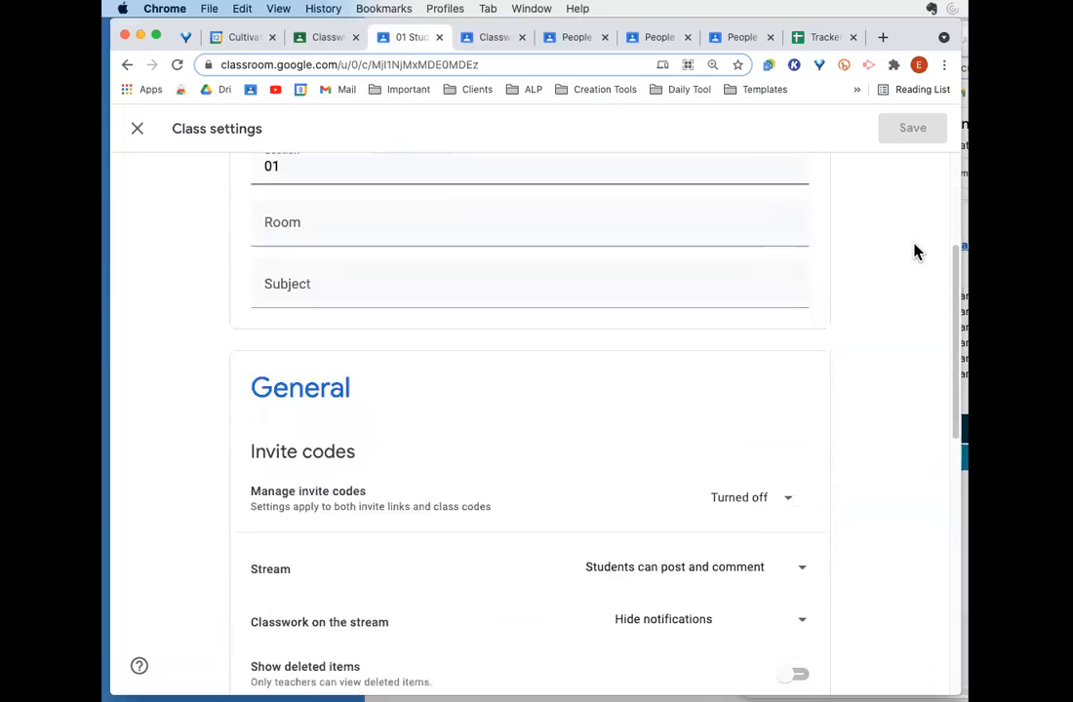
scroll(885, 212, "up", 4)
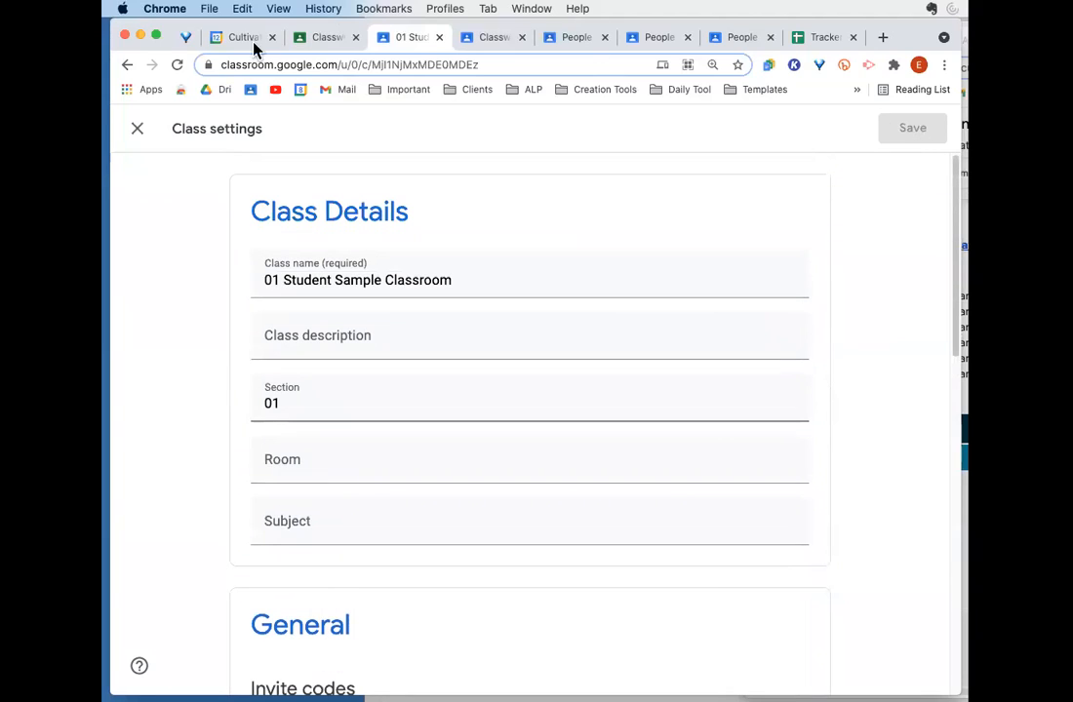
left_click(139, 133)
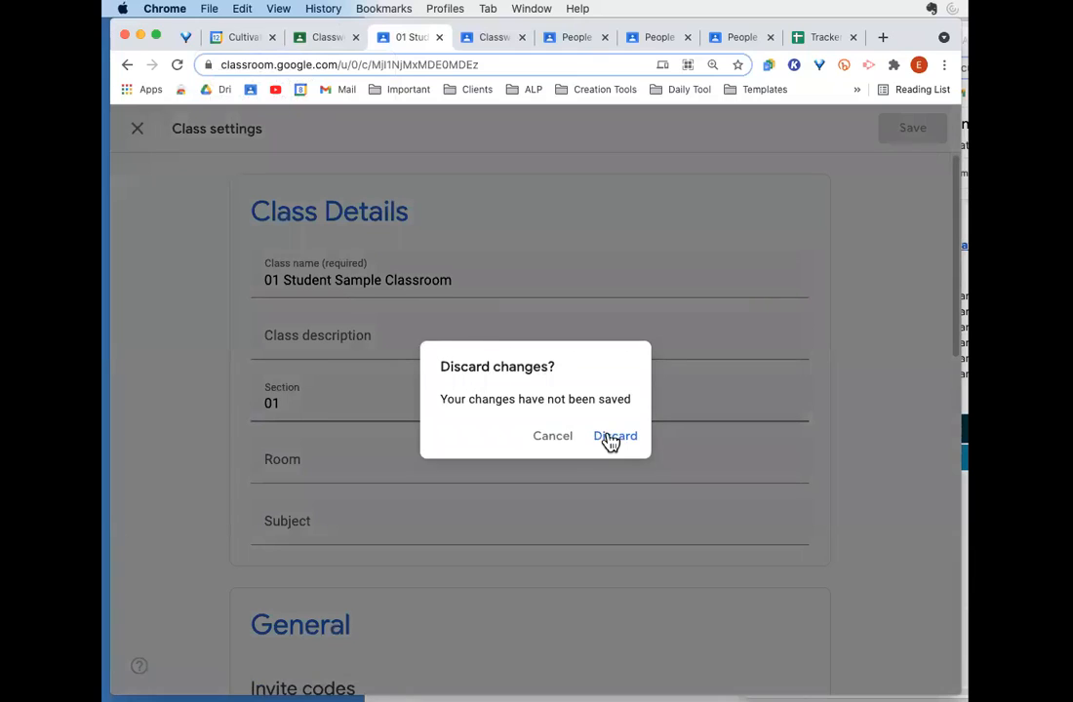
left_click(629, 444)
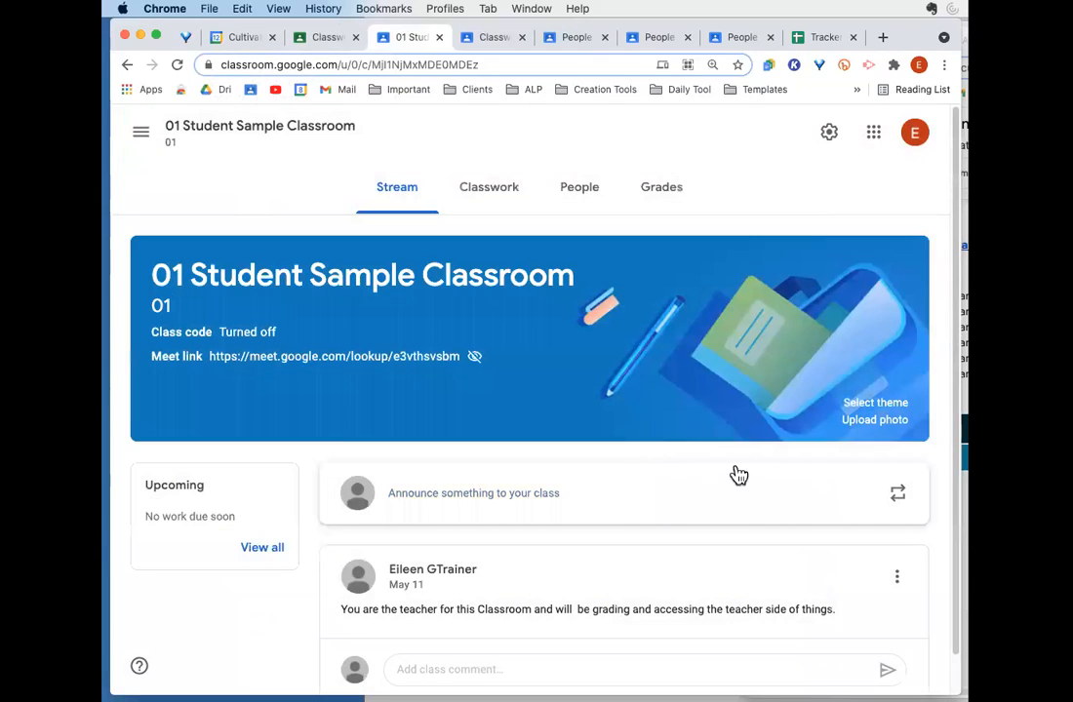
Look over the class's Stream page and bring up the list of classes being taught
scroll(774, 474, "down", 2)
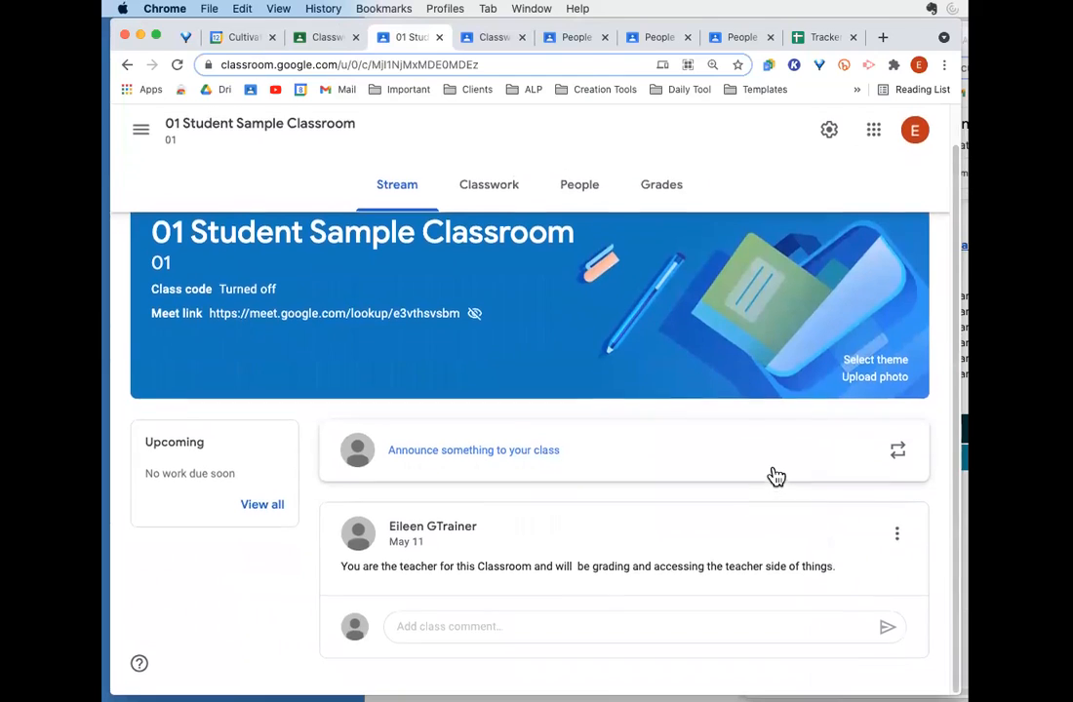
scroll(776, 476, "up", 2)
scroll(776, 476, "down", 2)
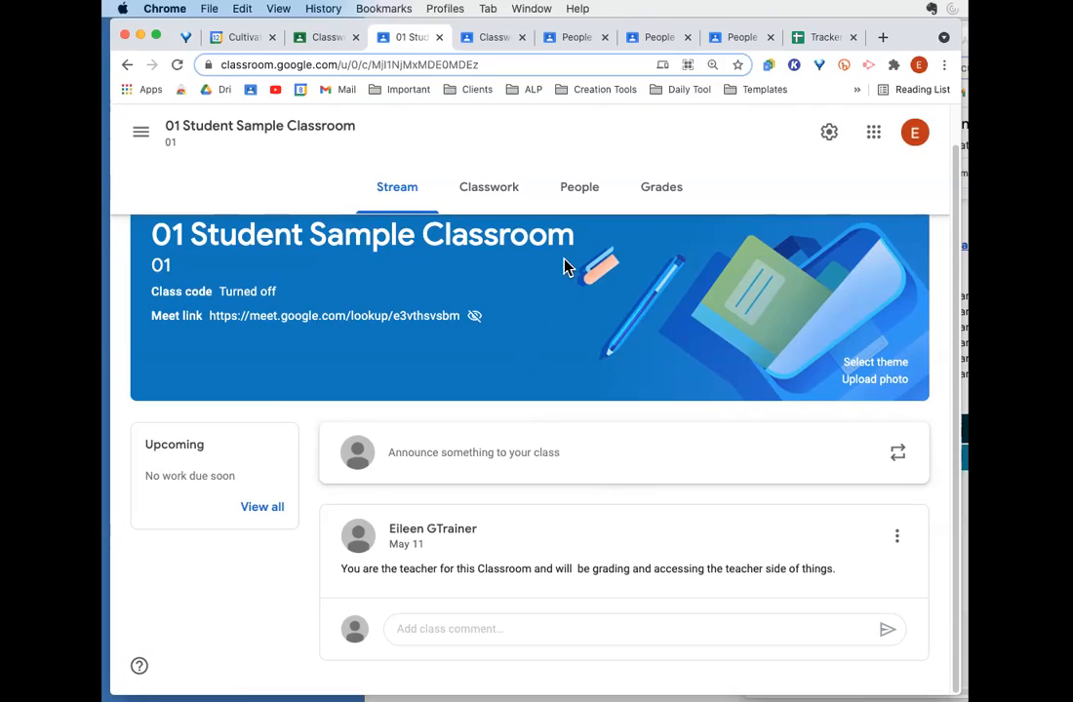
left_click(141, 137)
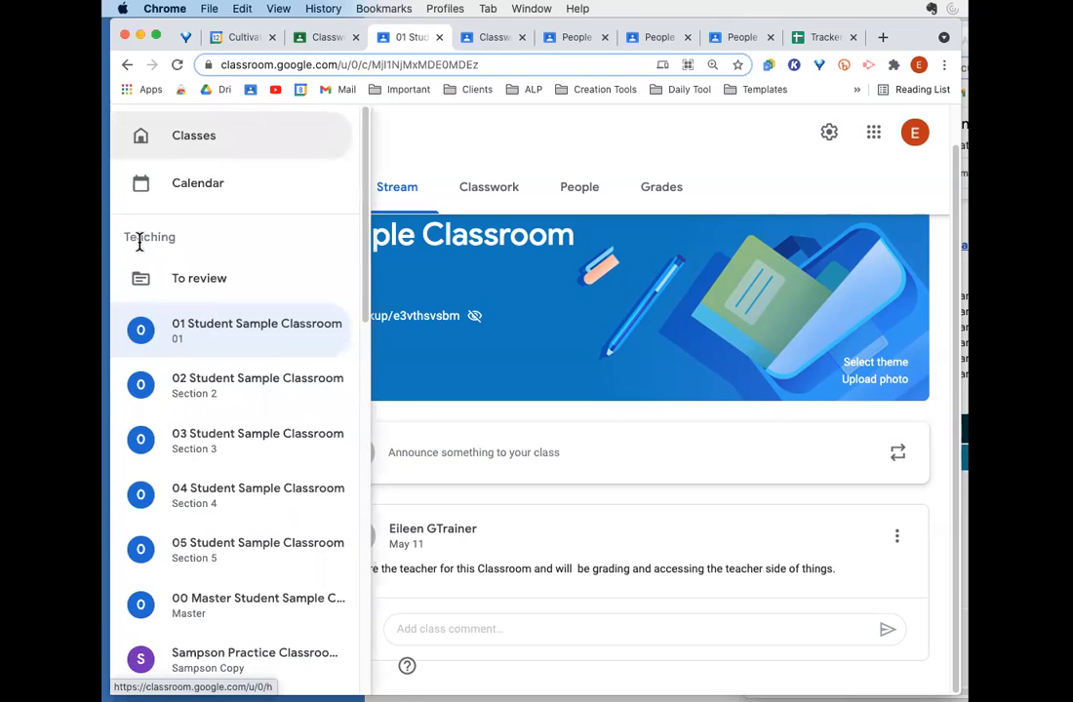
Look through the full list of taught and enrolled classes and open the account-wide Classroom settings
scroll(145, 486, "down", 1)
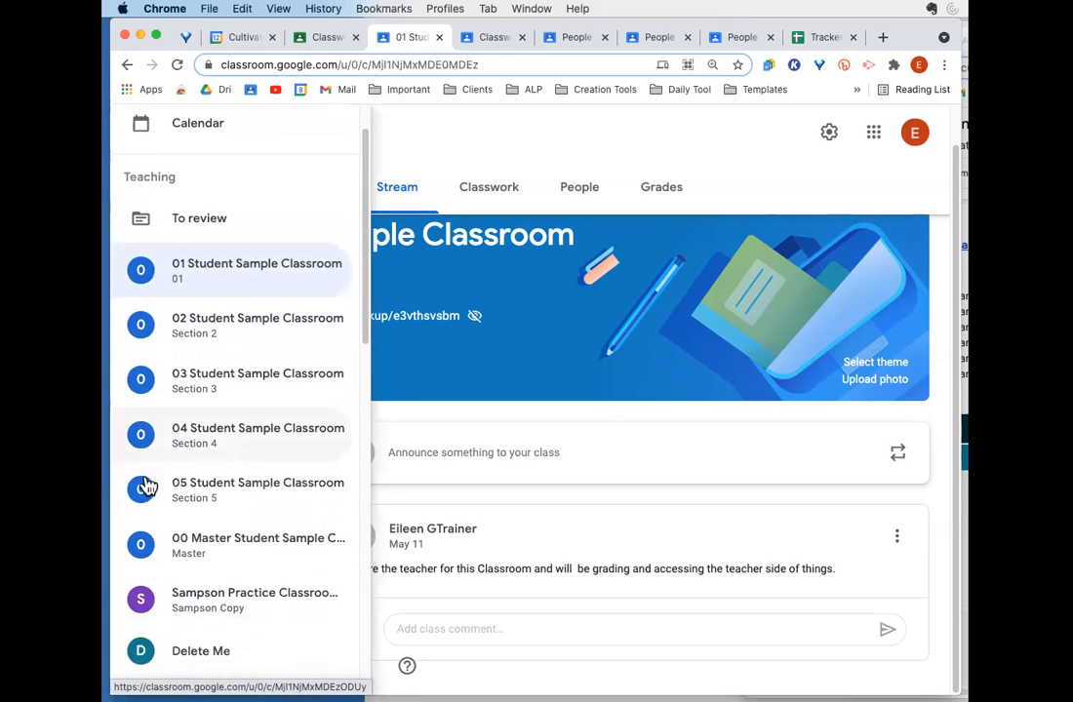
scroll(144, 486, "down", 10)
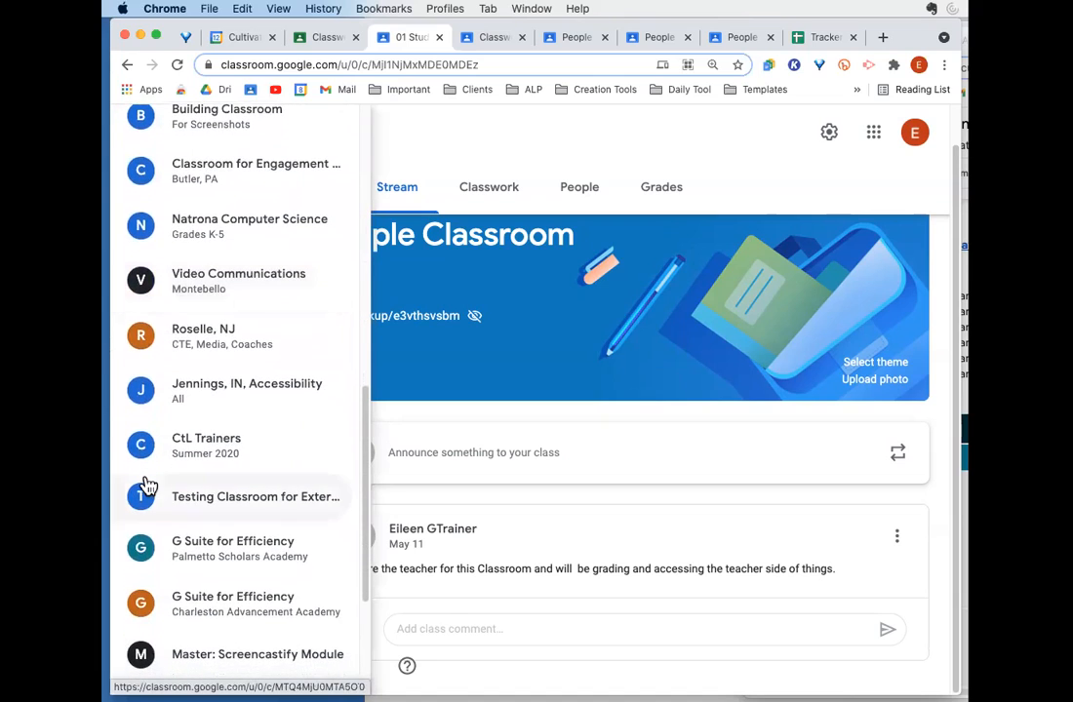
scroll(145, 486, "up", 5)
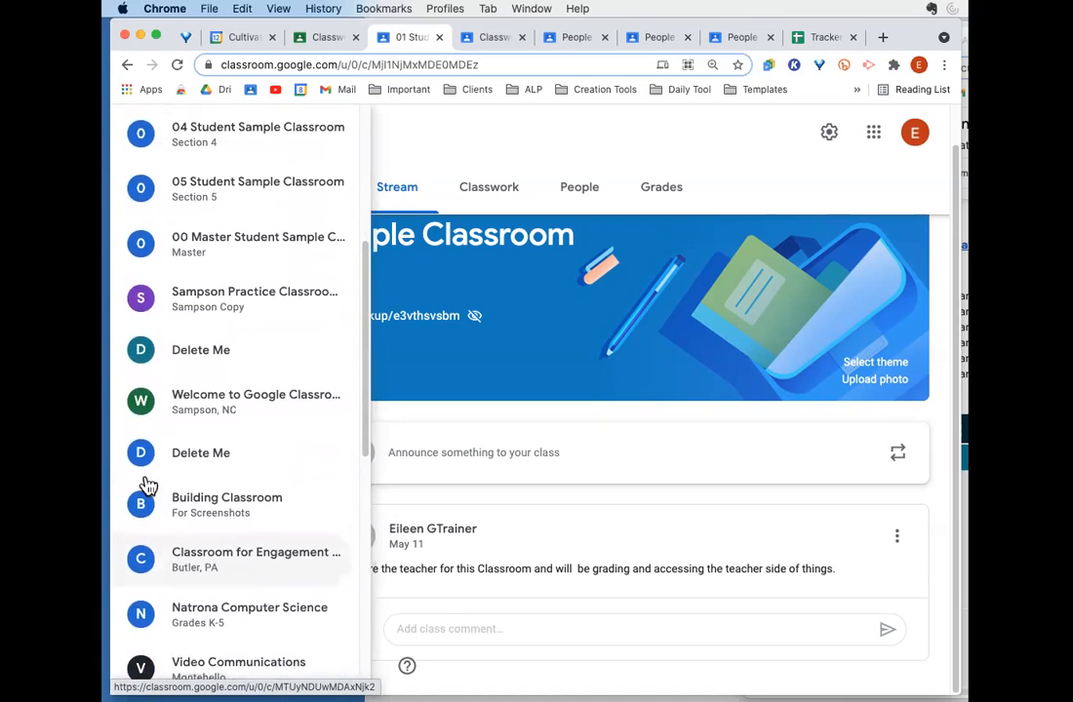
scroll(144, 486, "down", 9)
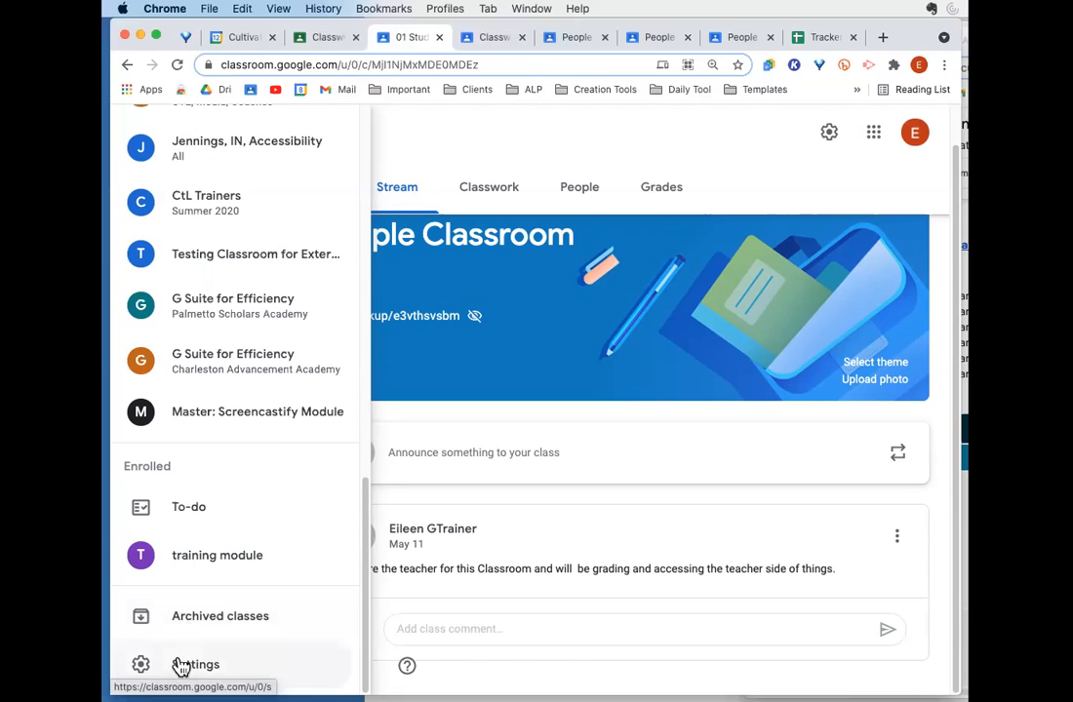
left_click(181, 665)
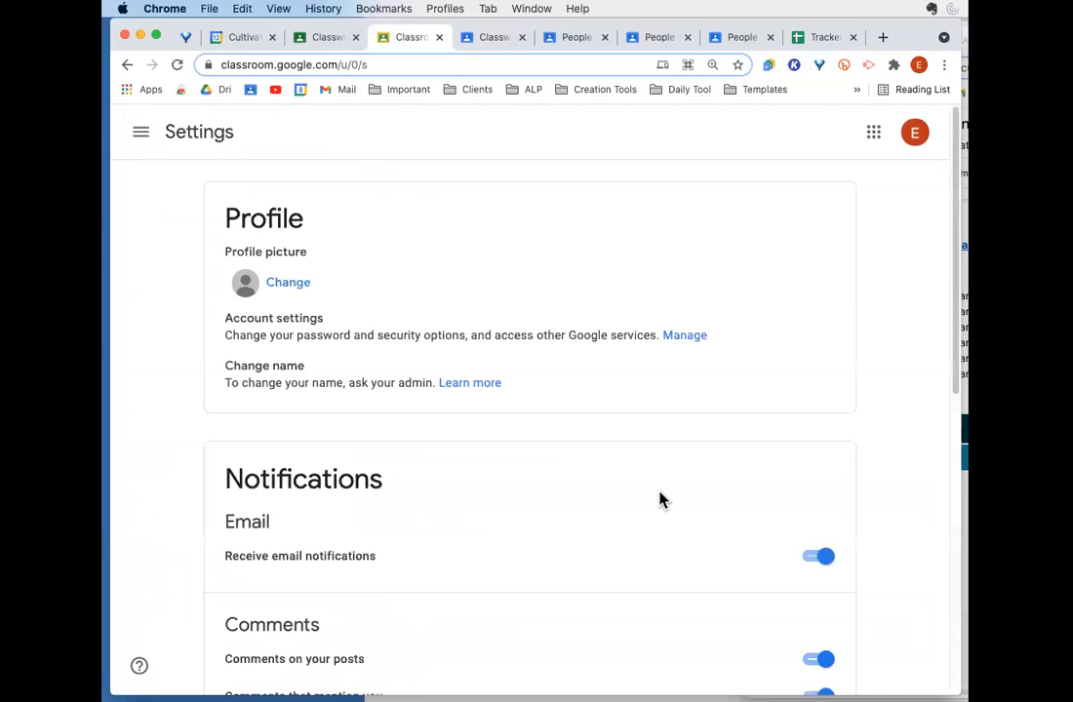
Review the email notification options and turn off notifications for comments on your posts and comments that mention you
scroll(609, 448, "down", 2)
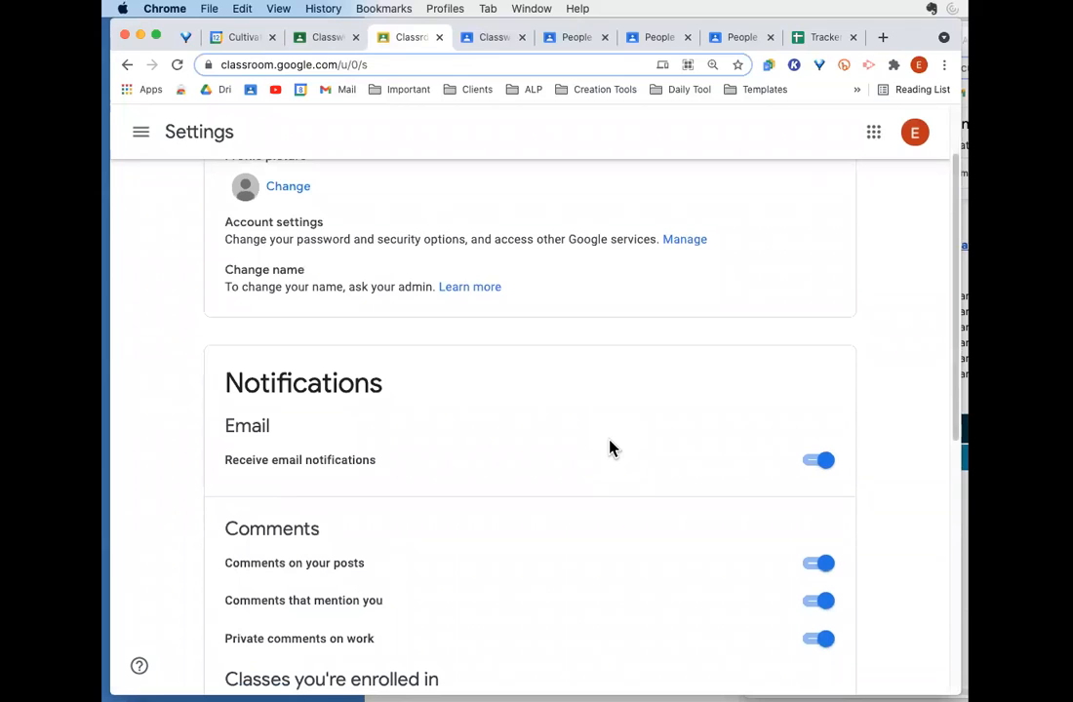
scroll(610, 448, "down", 5)
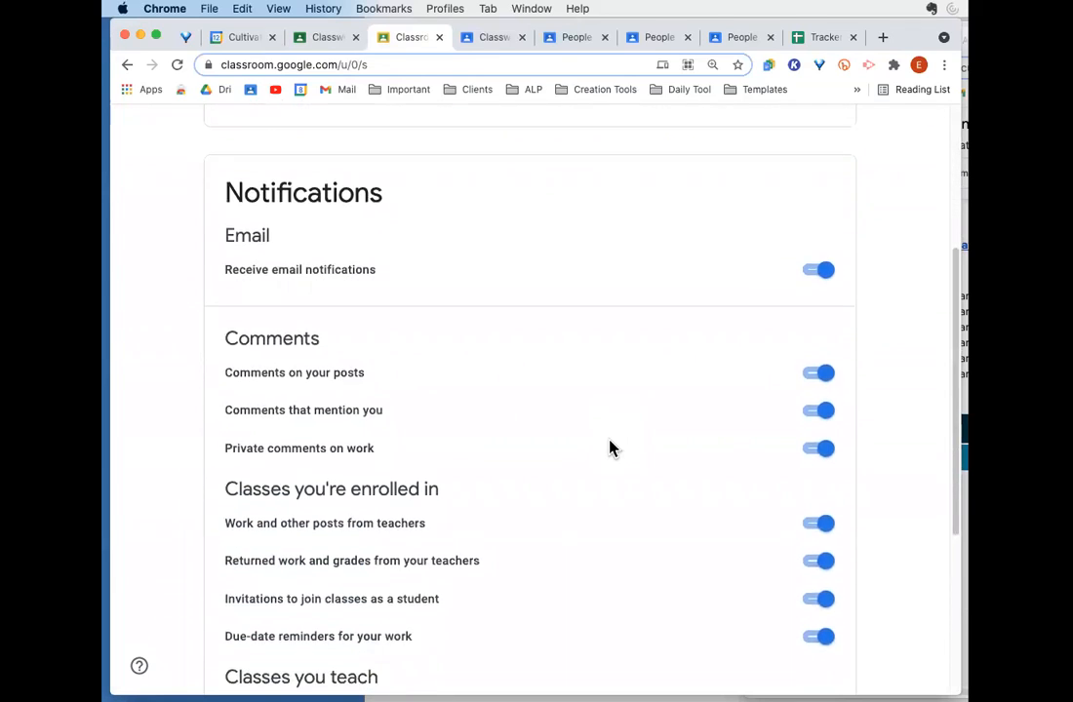
scroll(610, 447, "up", 1)
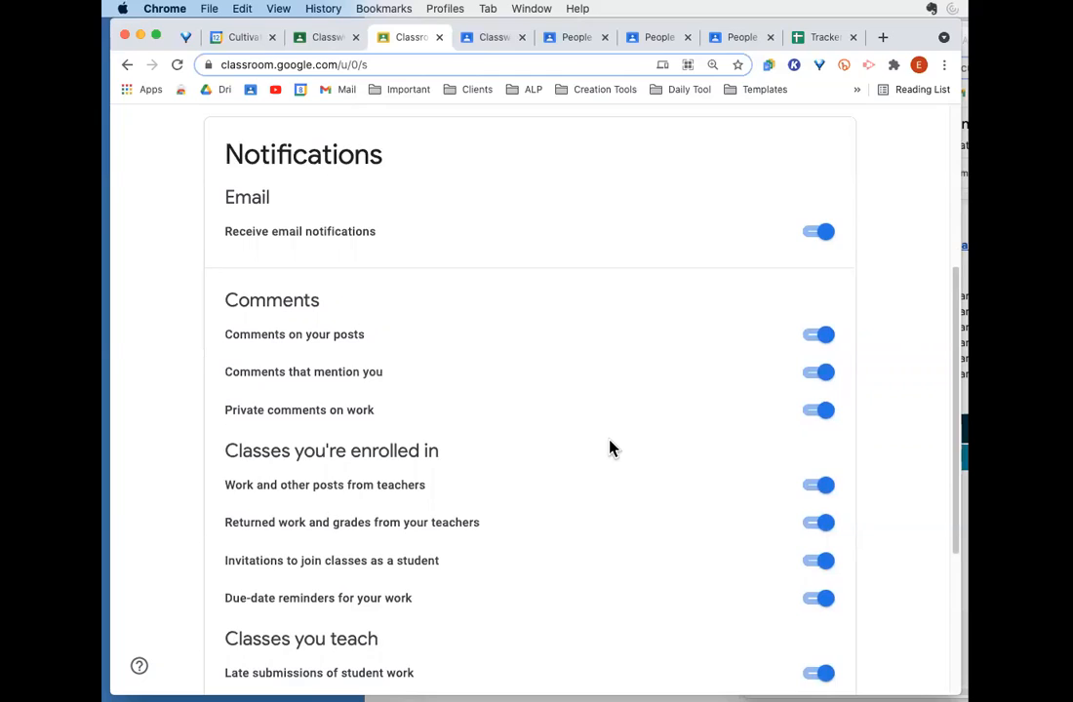
scroll(609, 447, "down", 2)
scroll(609, 448, "up", 2)
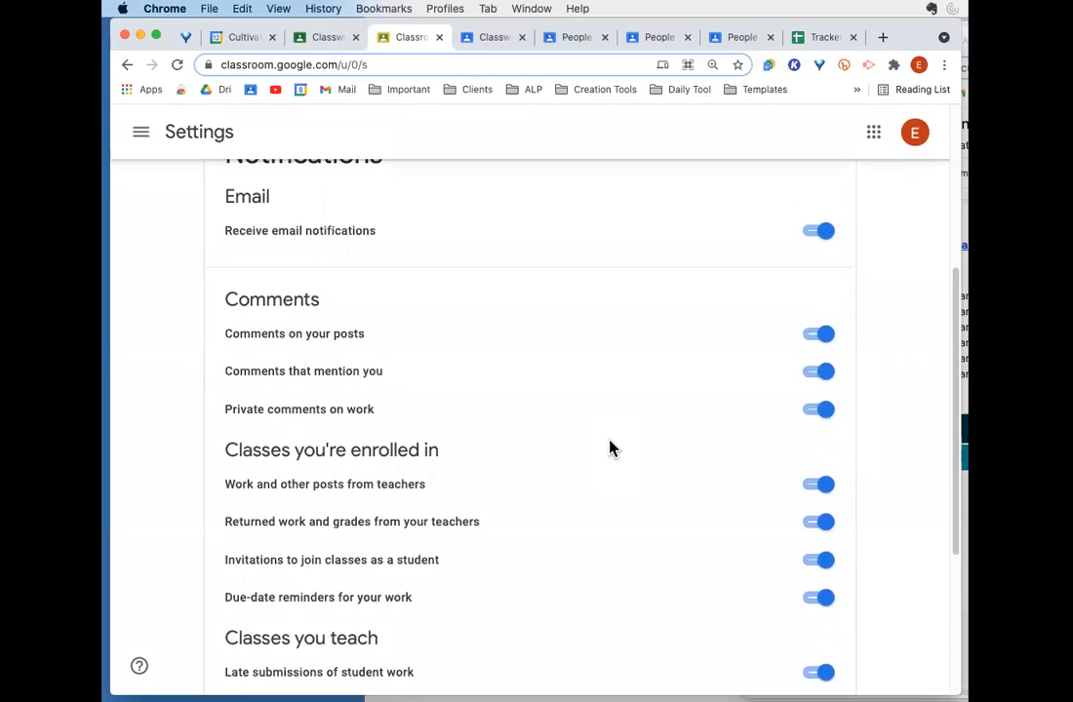
scroll(609, 448, "up", 1)
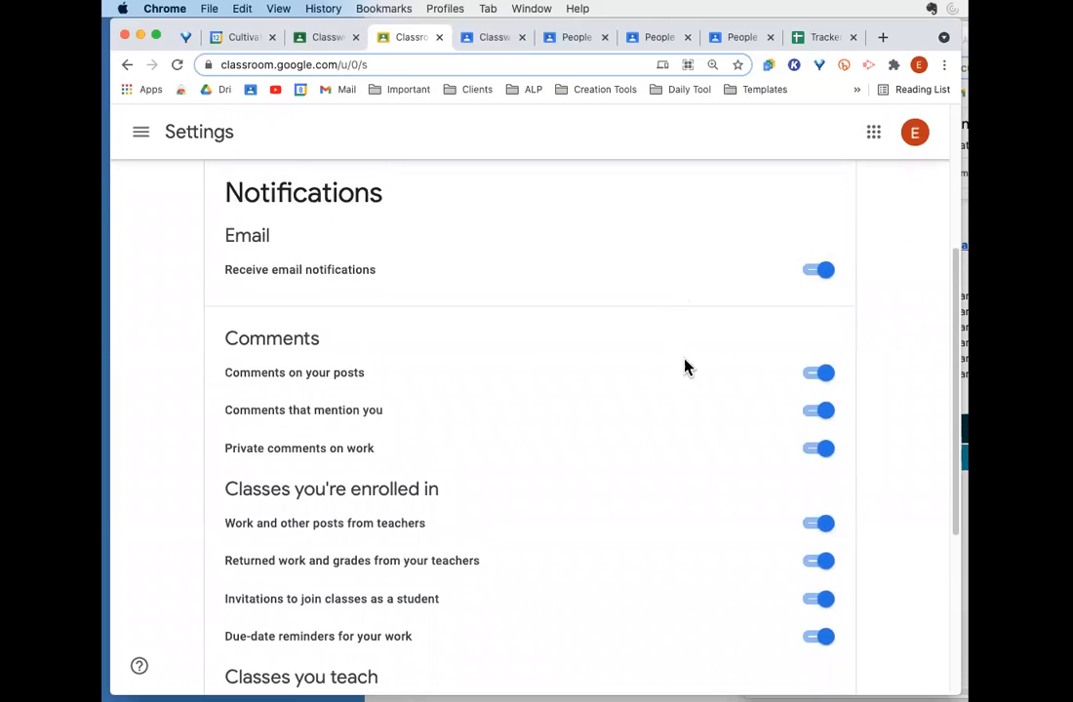
scroll(694, 369, "down", 5)
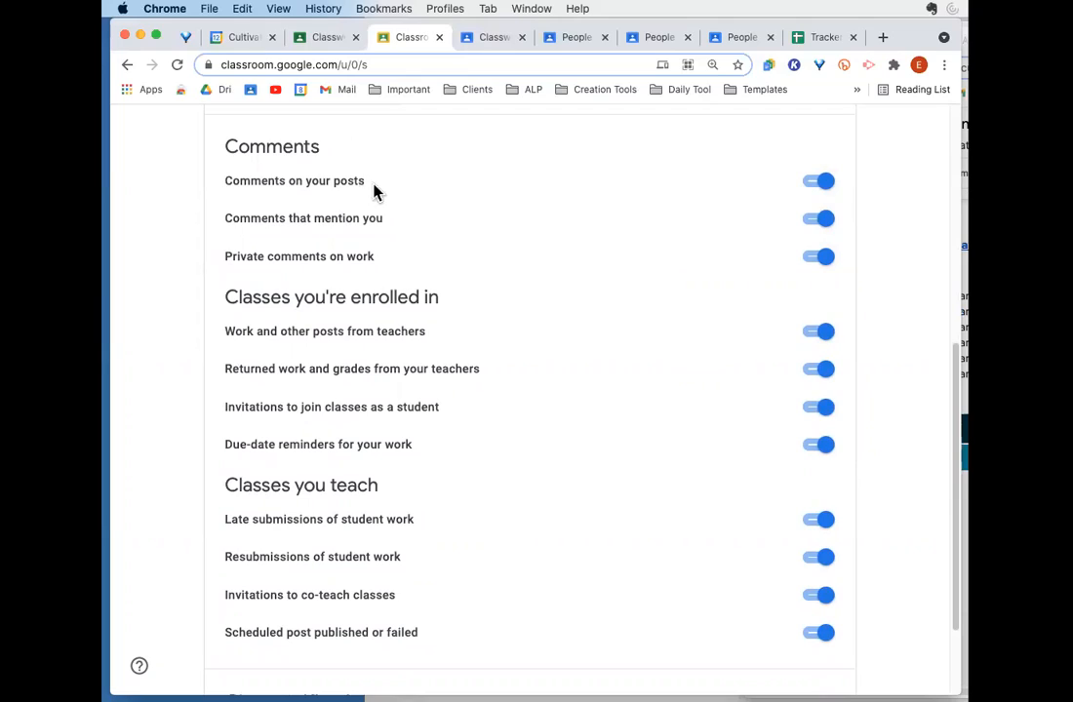
left_click(807, 184)
left_click(814, 219)
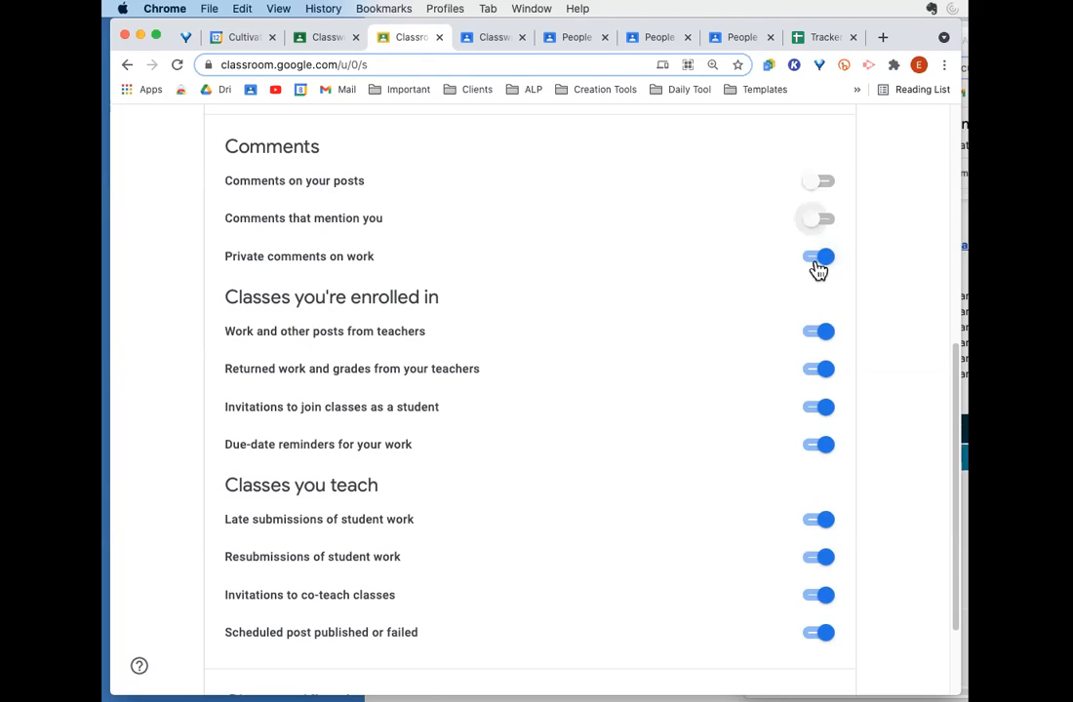
Expand the per-class notifications and examine which classes have email and mobile notifications turned on or off
scroll(648, 486, "down", 3)
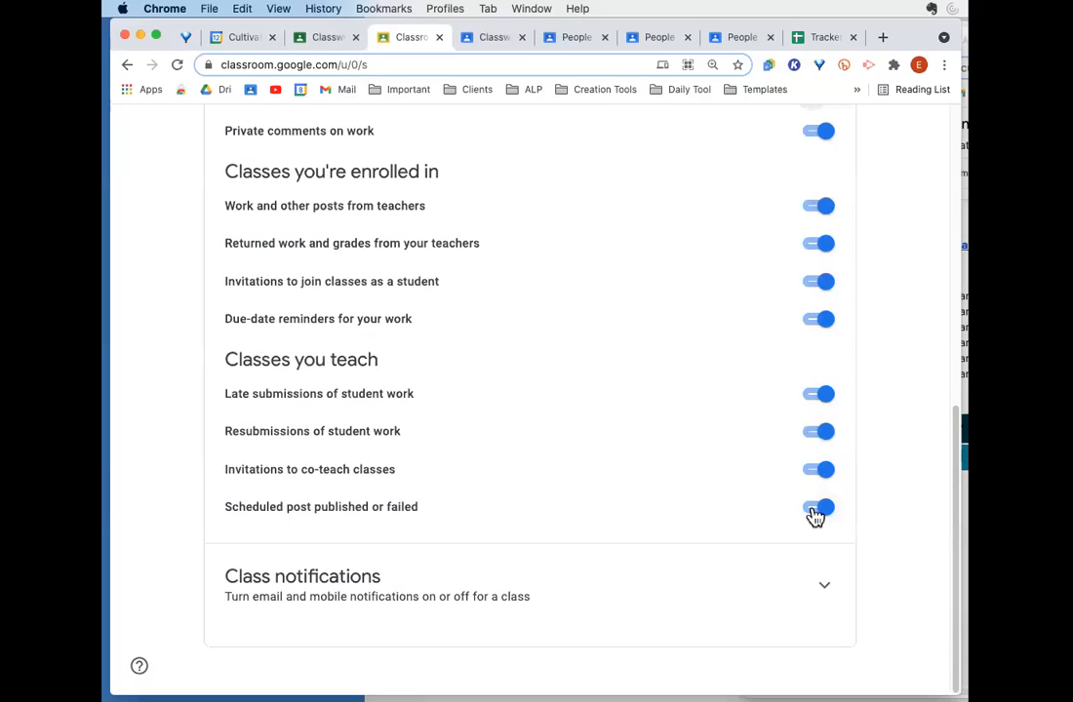
left_click(826, 587)
scroll(641, 621, "down", 10)
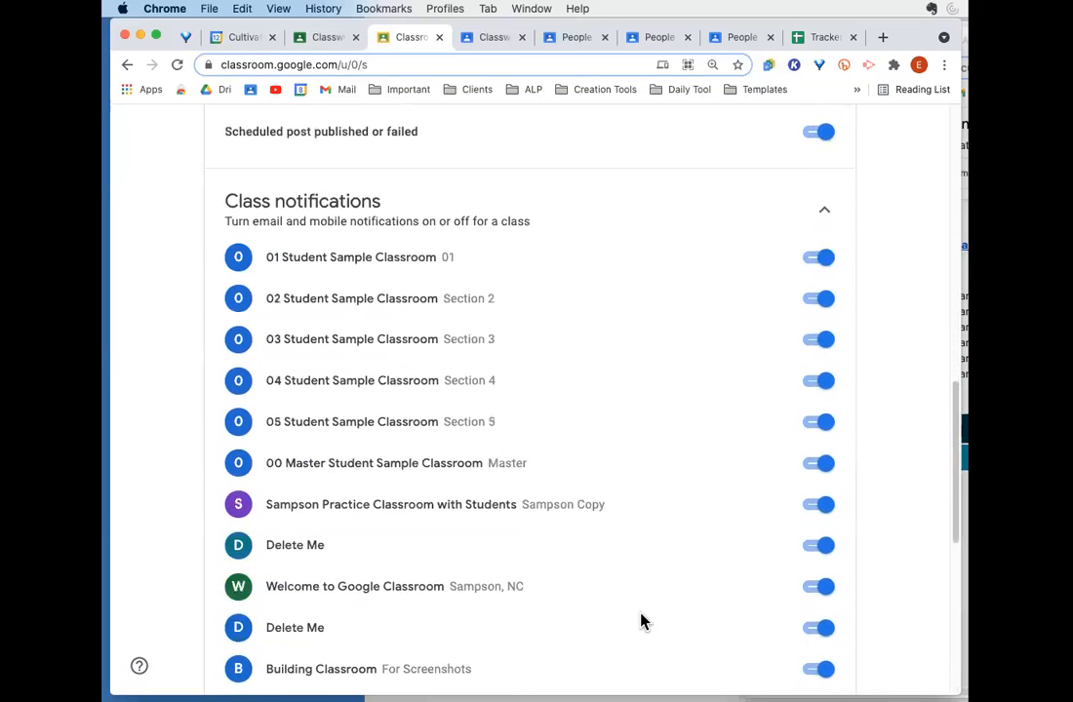
scroll(641, 621, "down", 1)
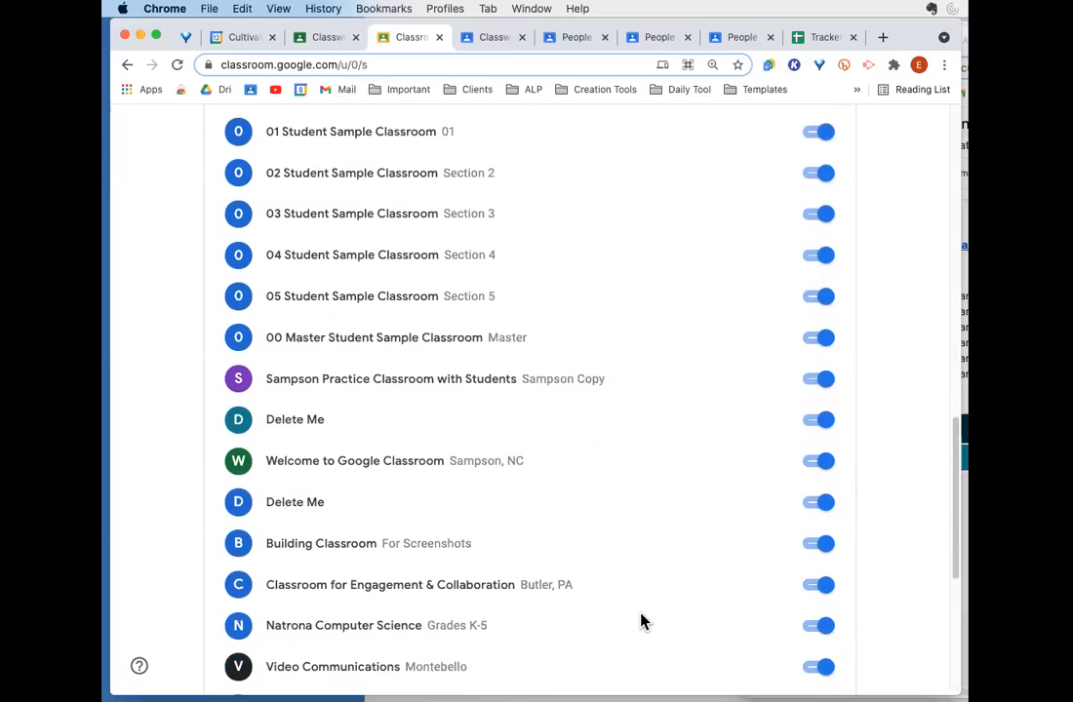
scroll(641, 621, "up", 2)
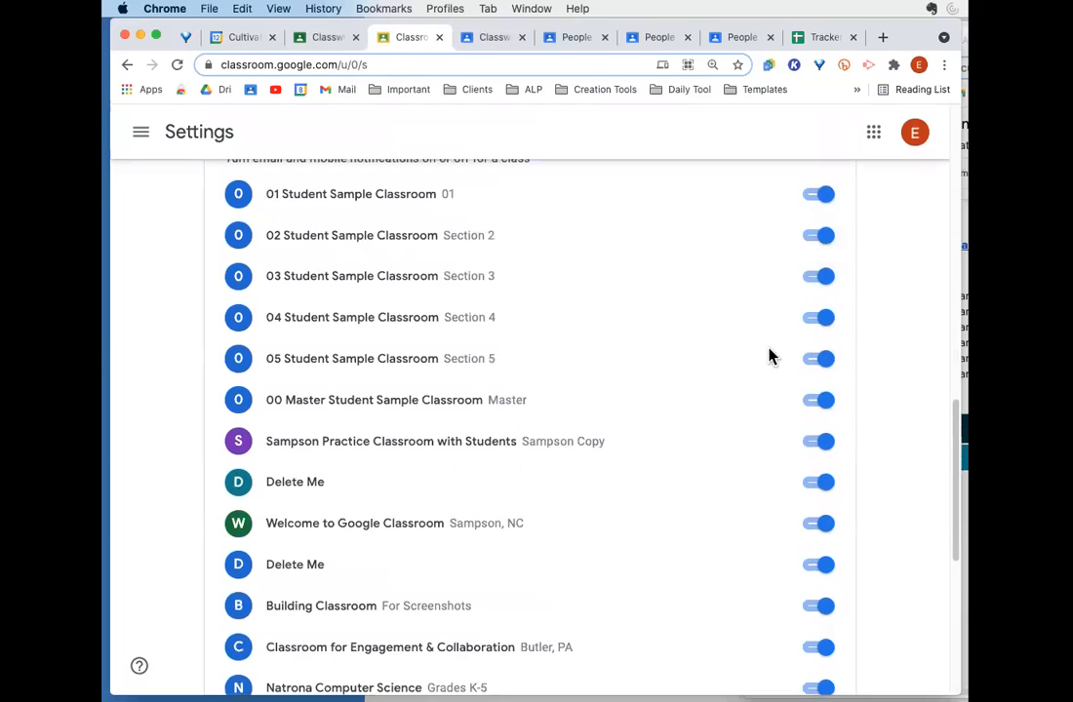
scroll(453, 562, "down", 10)
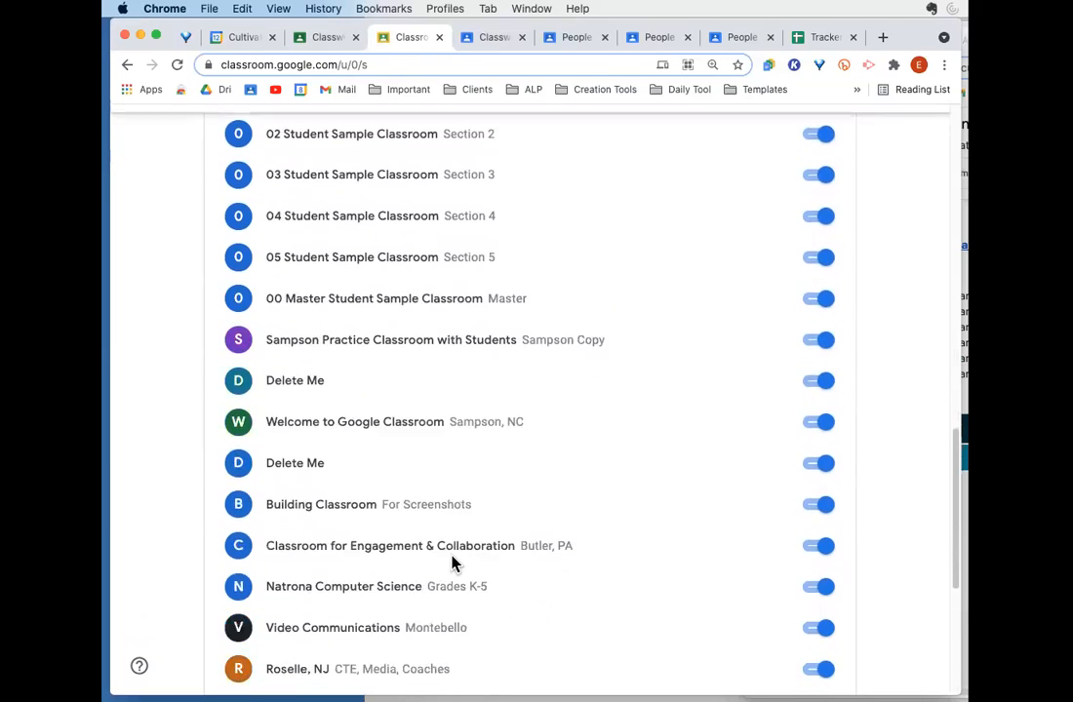
scroll(452, 555, "up", 15)
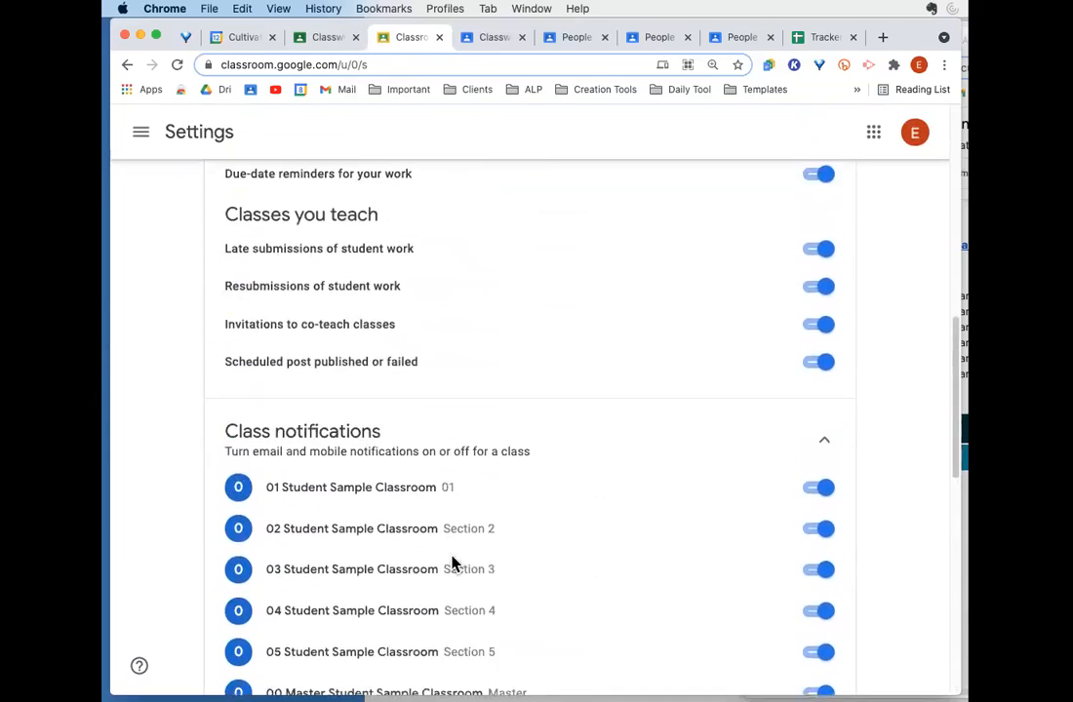
scroll(452, 555, "down", 5)
scroll(452, 555, "down", 2)
scroll(452, 555, "up", 1)
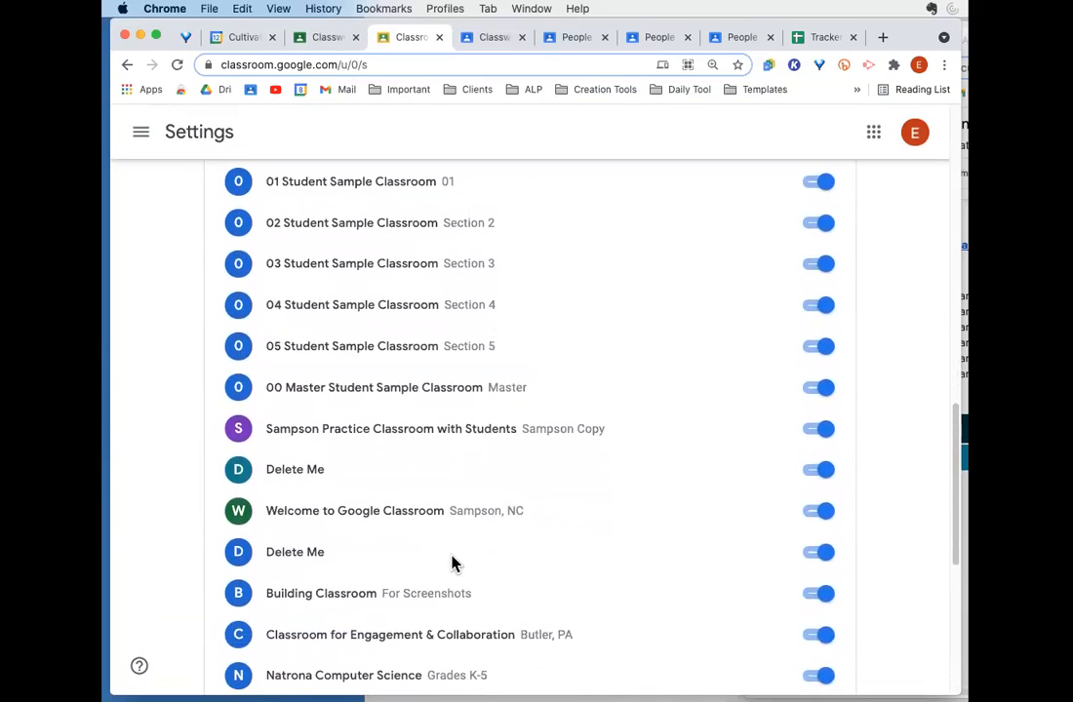
scroll(452, 555, "down", 2)
scroll(452, 555, "down", 1)
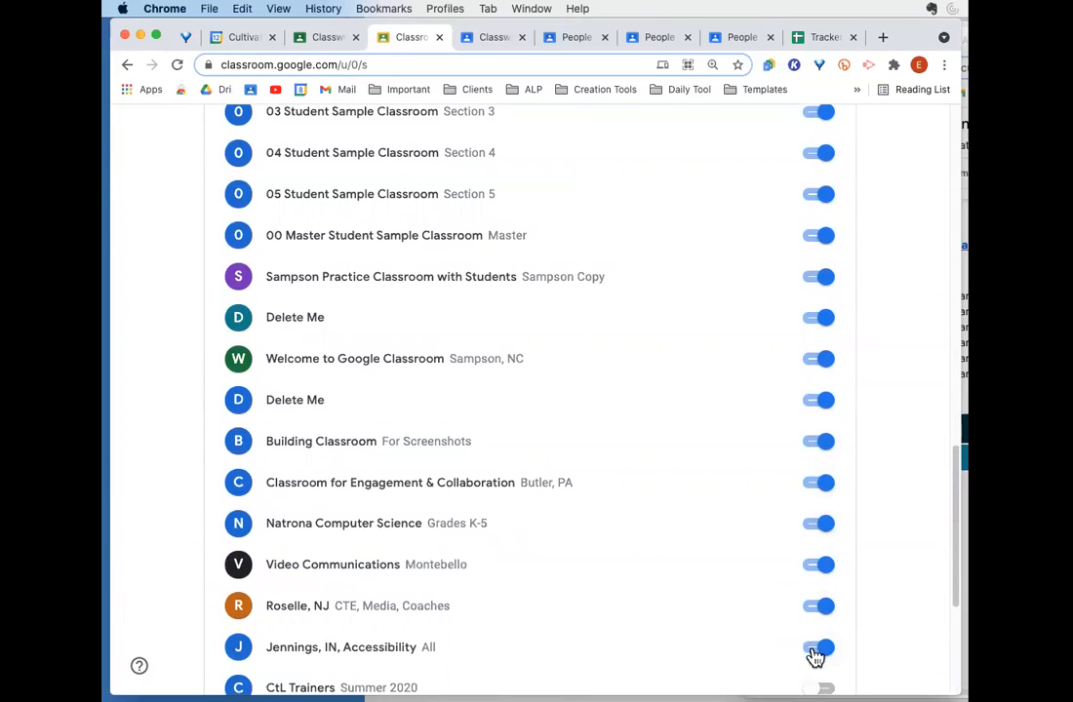
scroll(695, 504, "up", 7)
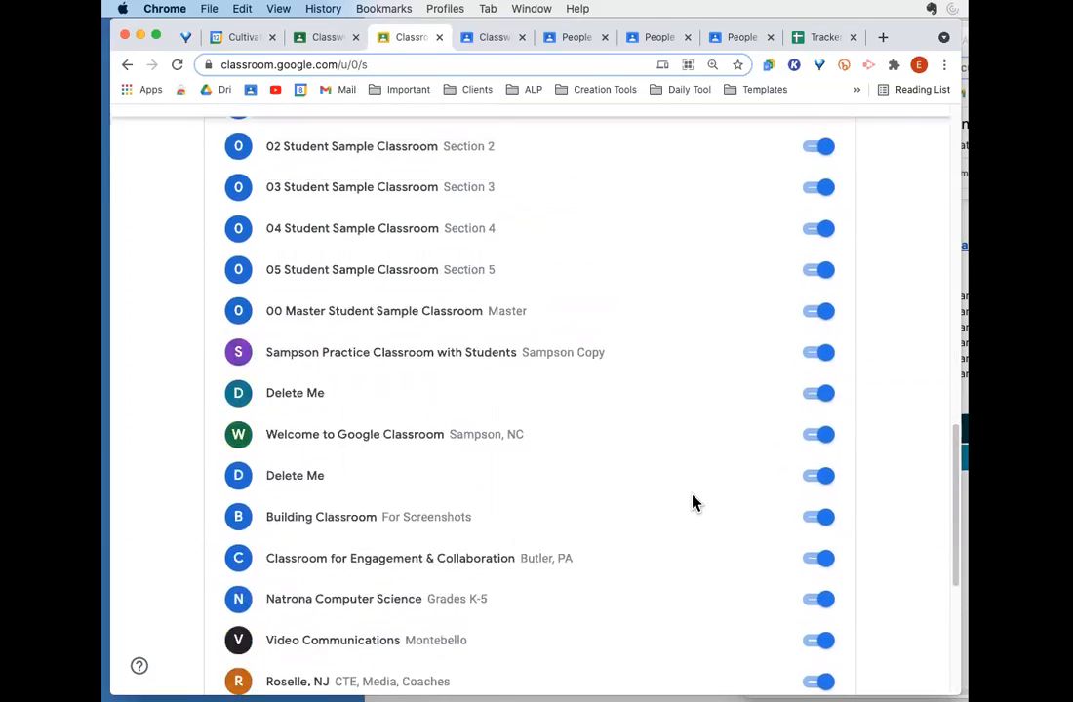
Turn off class notifications for the older classes at the end of the list, from Master: Screencastify Module back to Video Communications
scroll(694, 503, "up", 6)
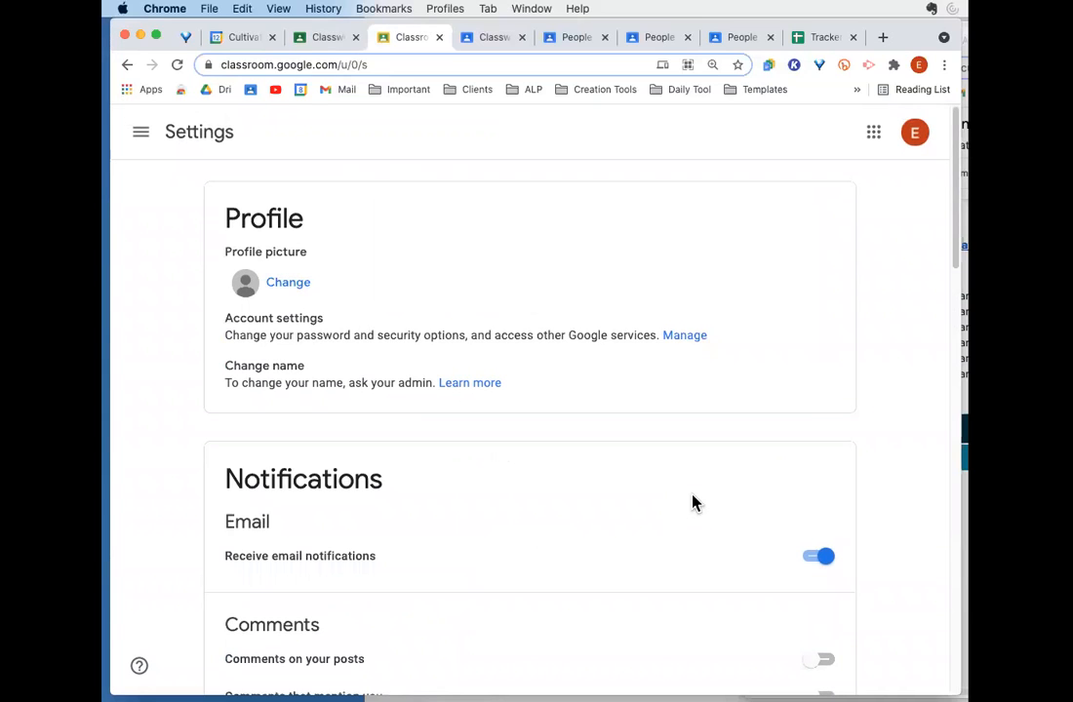
scroll(694, 503, "down", 9)
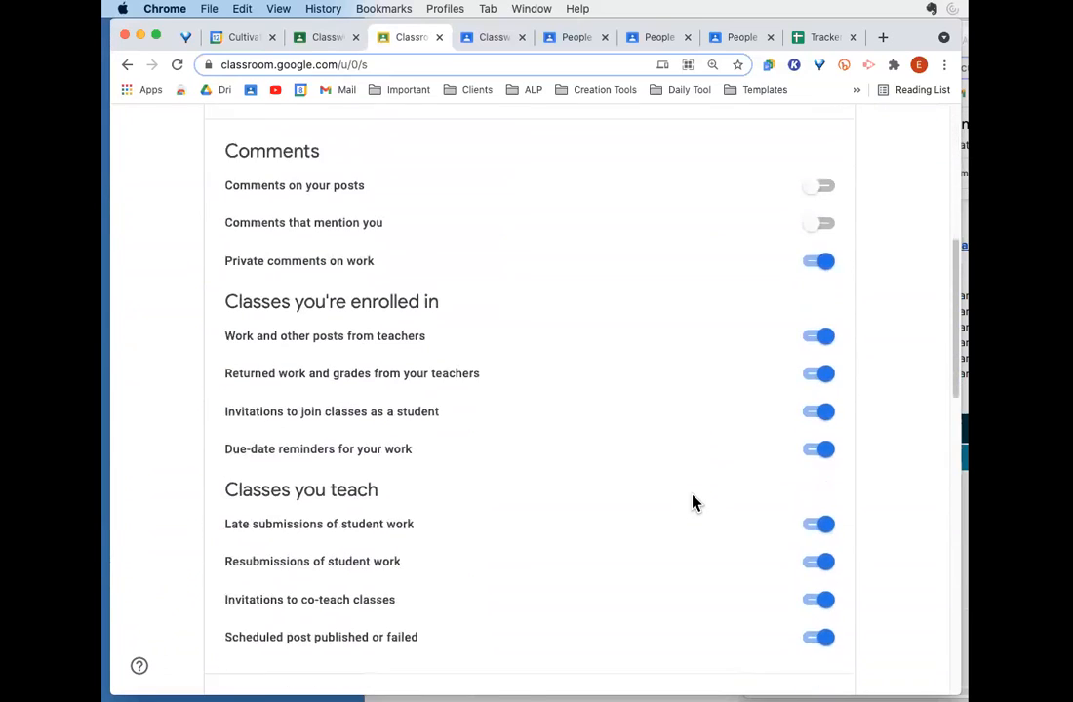
scroll(695, 503, "down", 6)
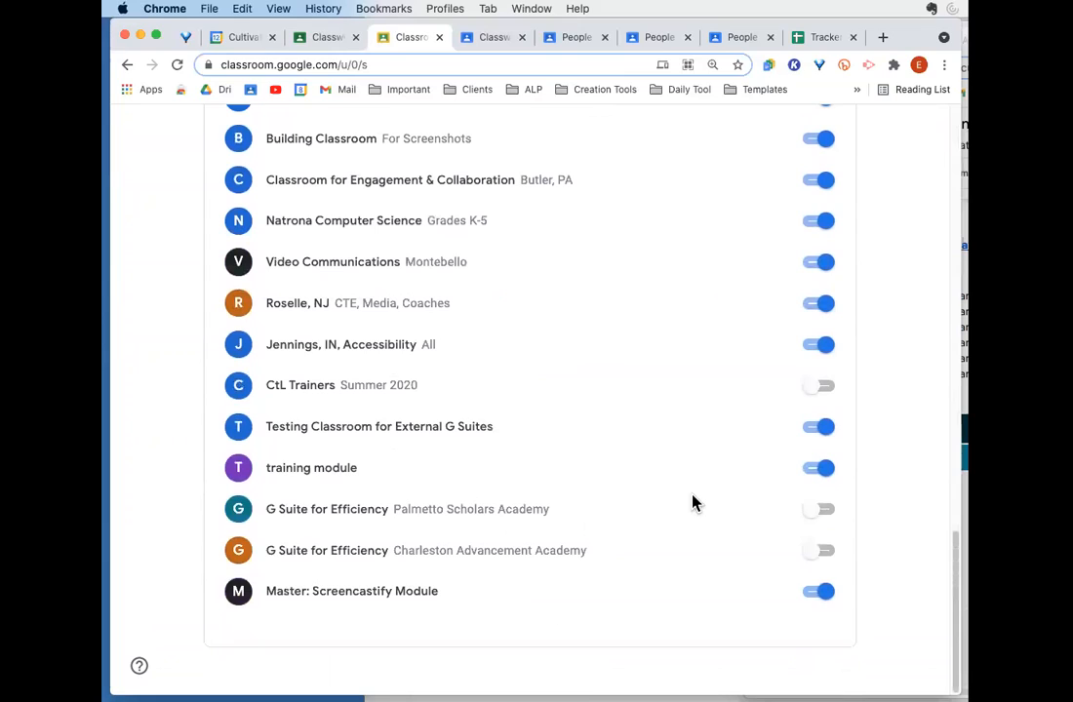
left_click(817, 592)
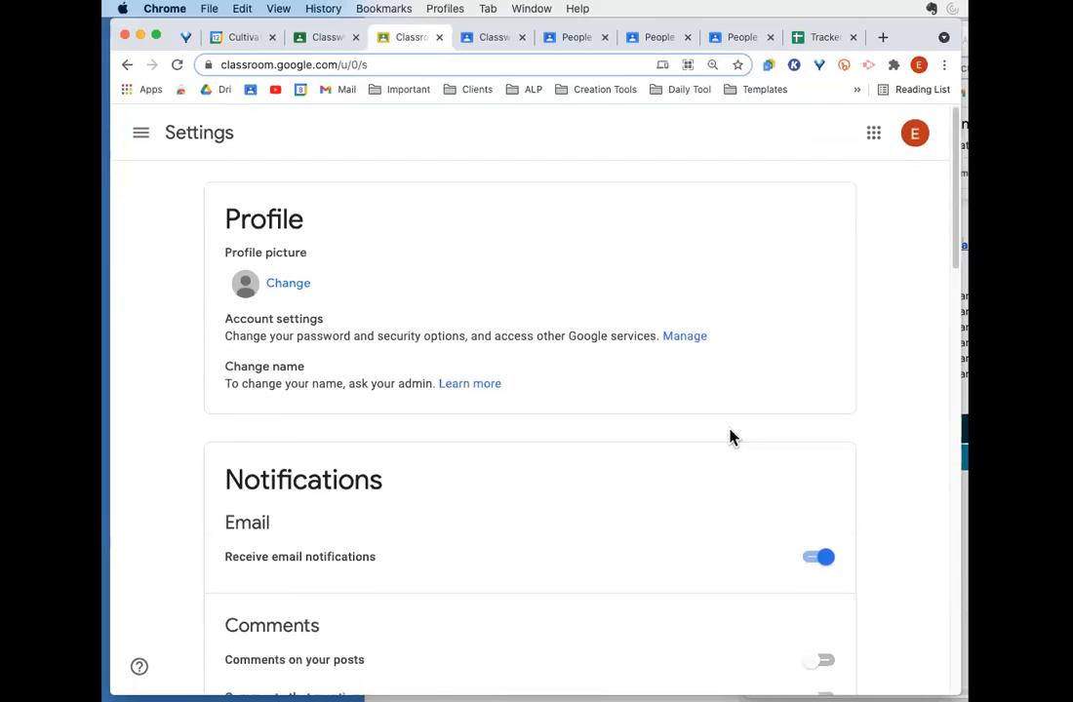
scroll(731, 433, "down", 10)
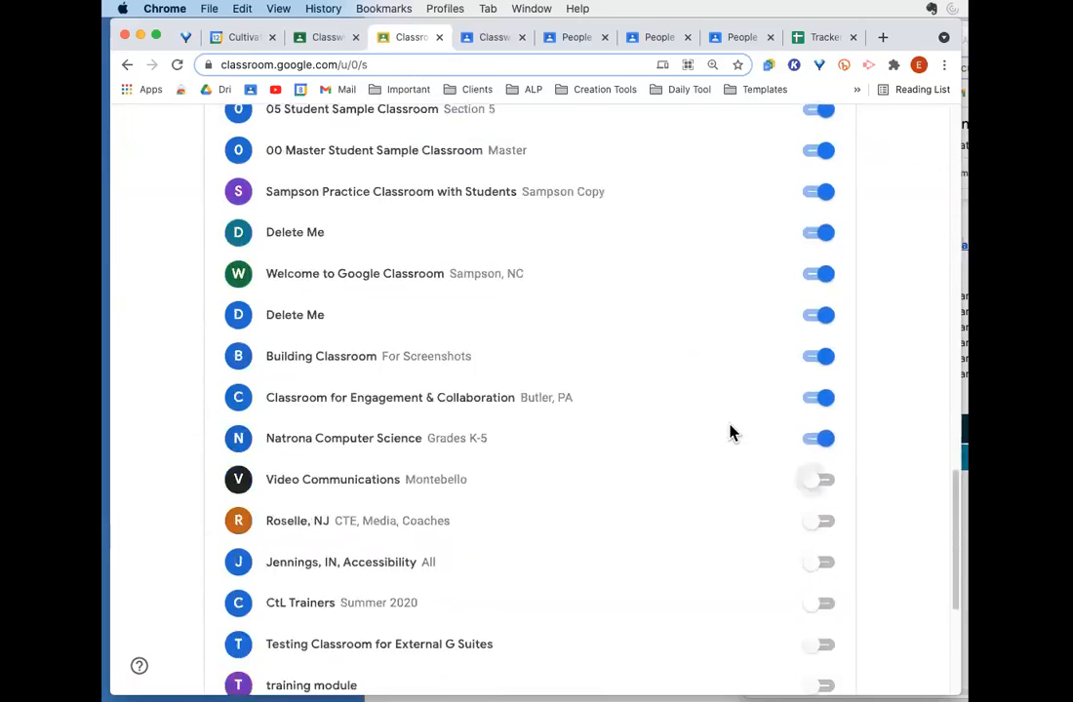
scroll(731, 433, "up", 3)
scroll(731, 433, "up", 10)
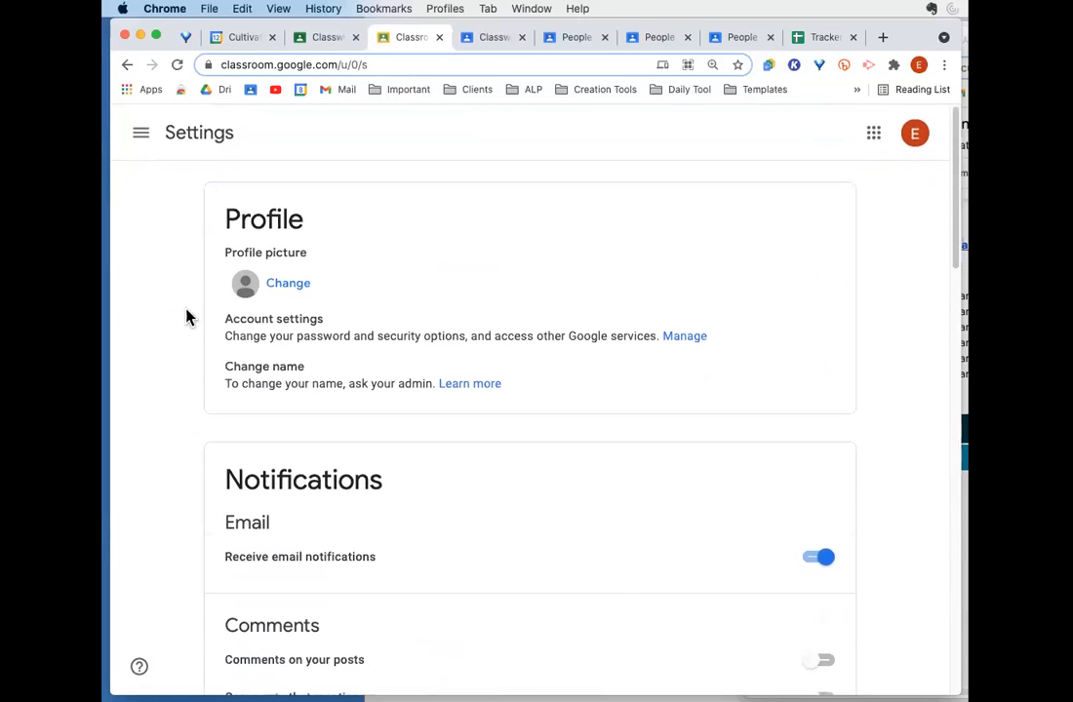
Open the classwork of the Welcome to Google Classroom class (Sampson, NC) and expand the Responding to Peers assignment
left_click(140, 136)
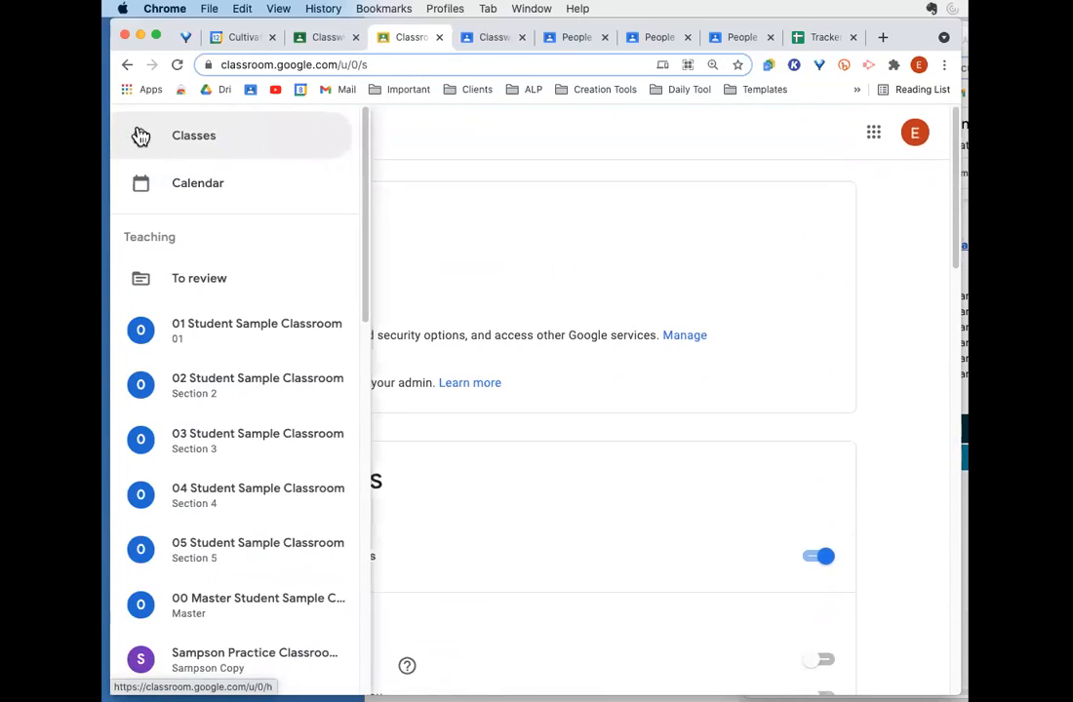
scroll(239, 432, "down", 7)
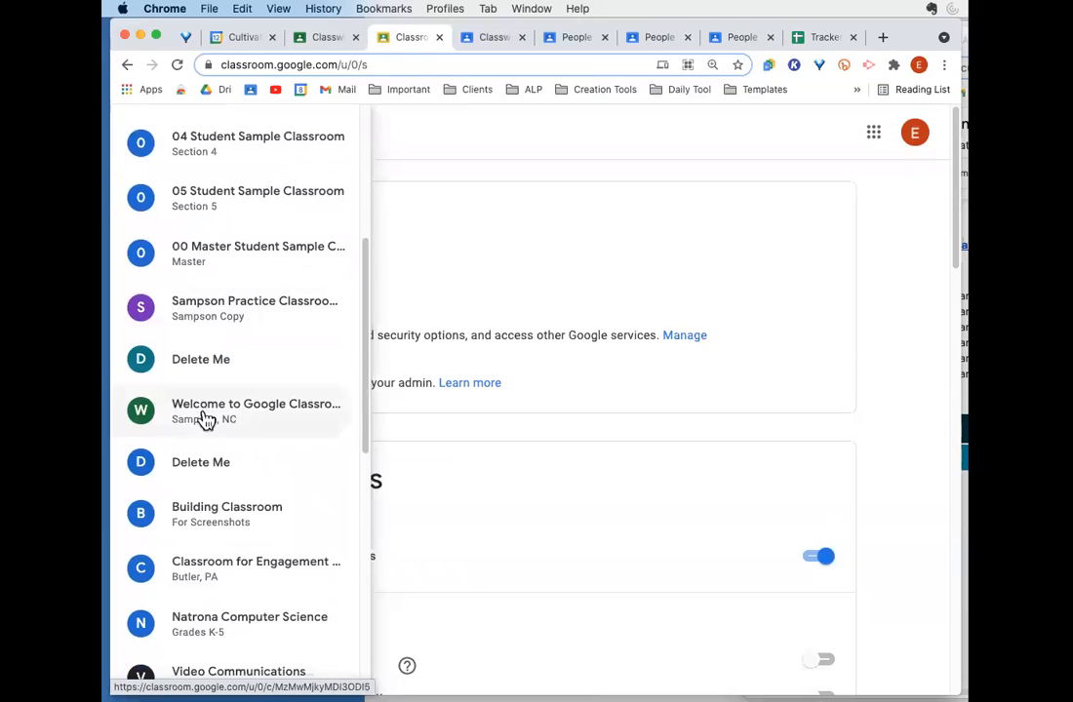
left_click(206, 419)
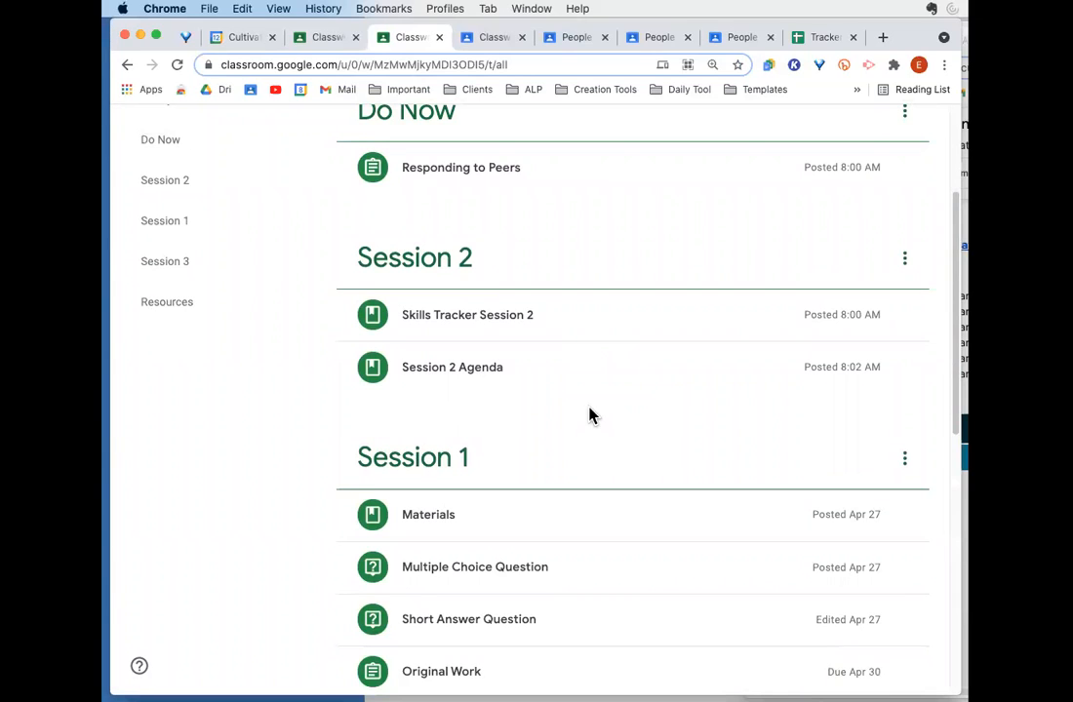
left_click(448, 172)
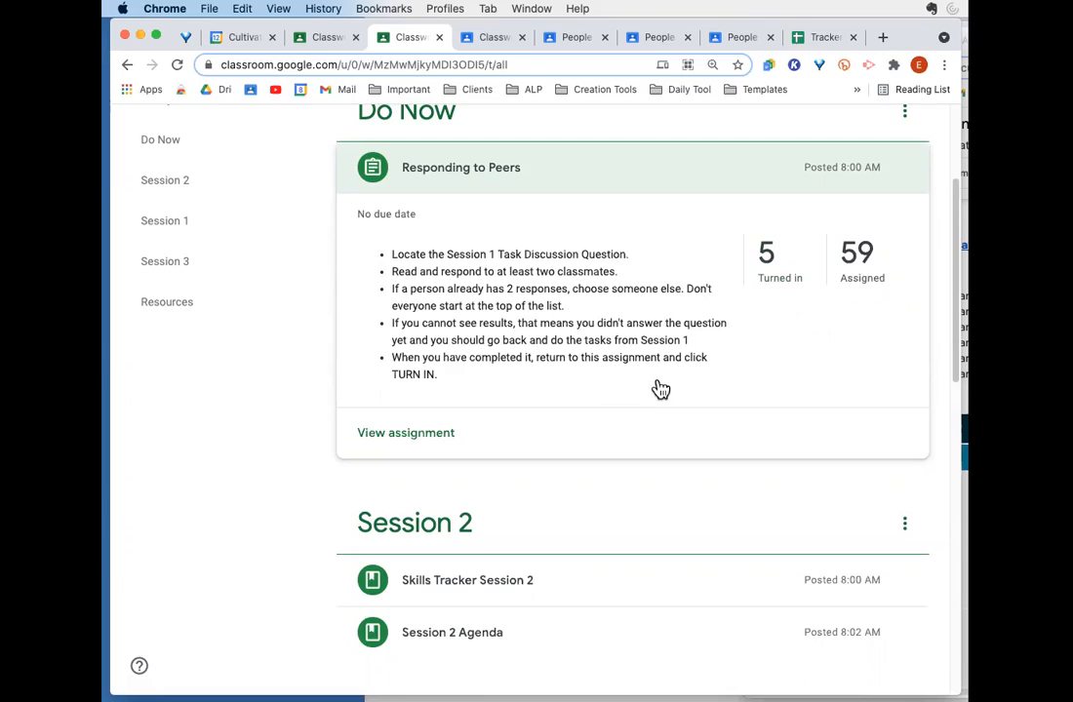
Open the Session 1 Task Discussion Question and look over its student answers
scroll(660, 393, "down", 5)
scroll(659, 390, "down", 8)
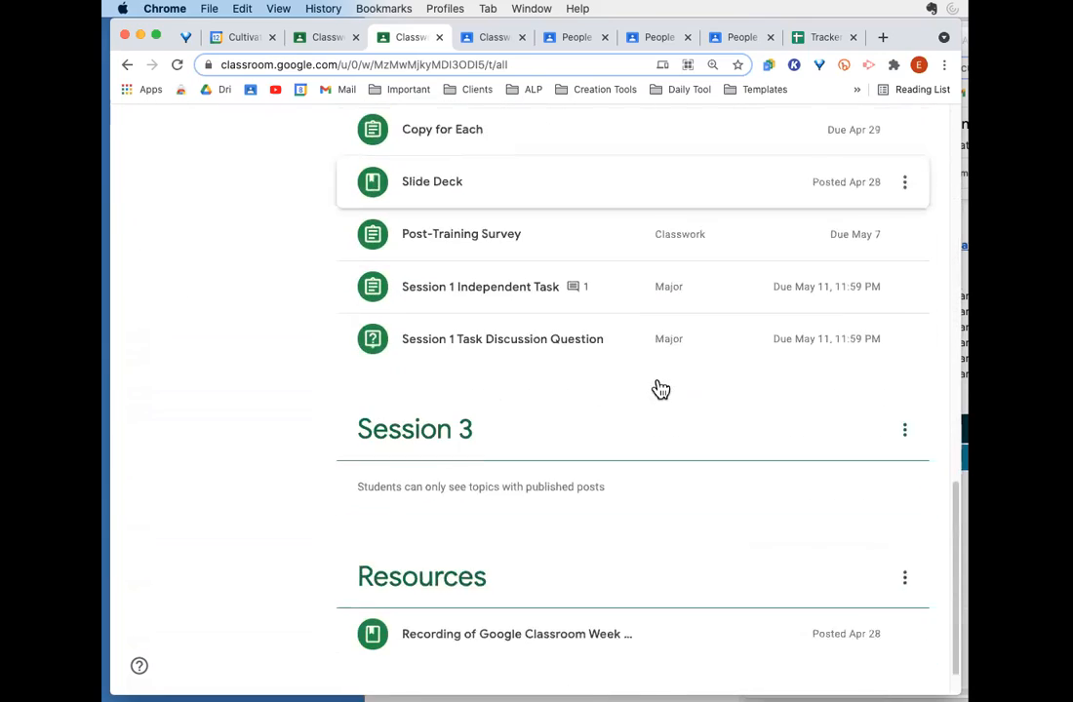
left_click(476, 322)
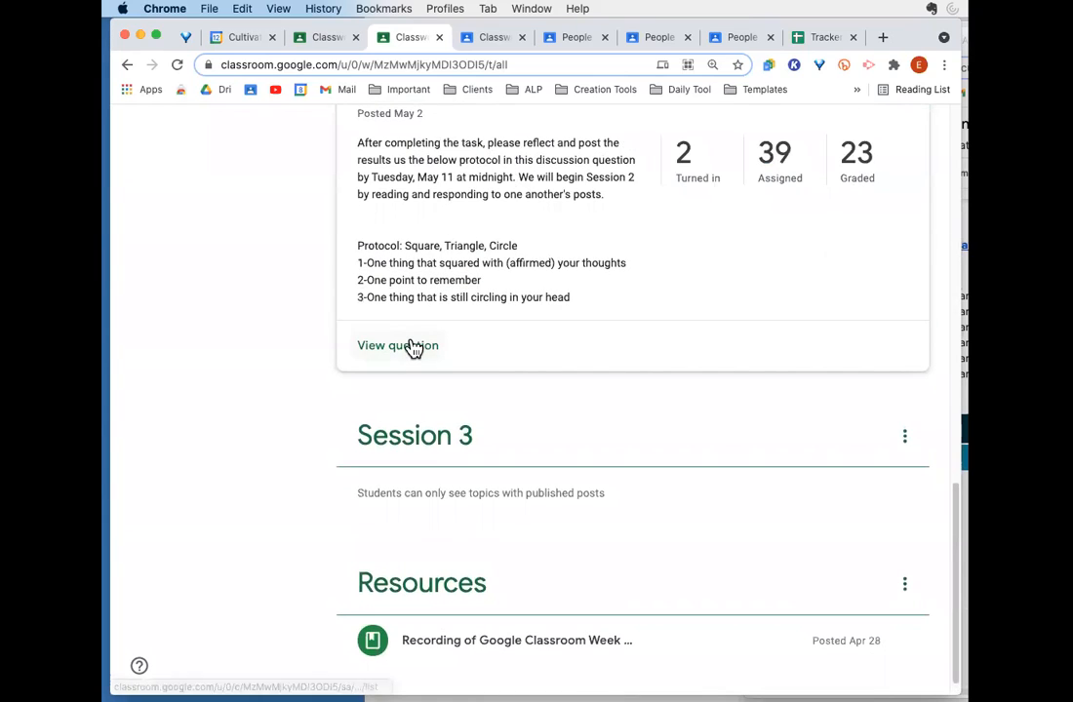
left_click(411, 347)
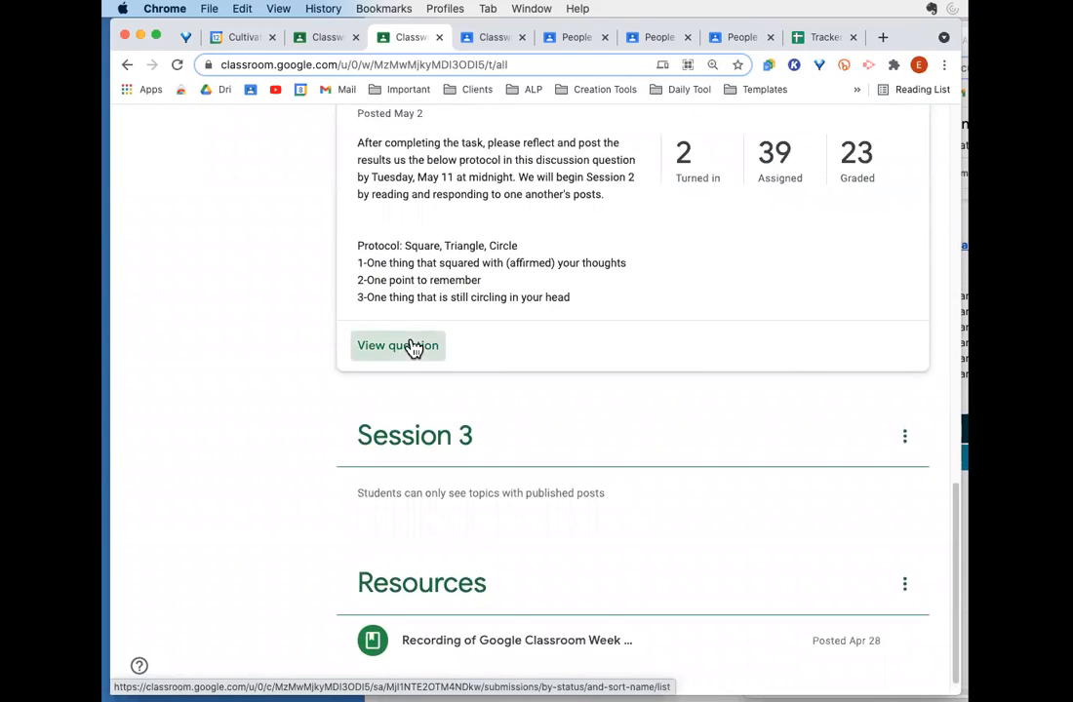
scroll(590, 413, "down", 5)
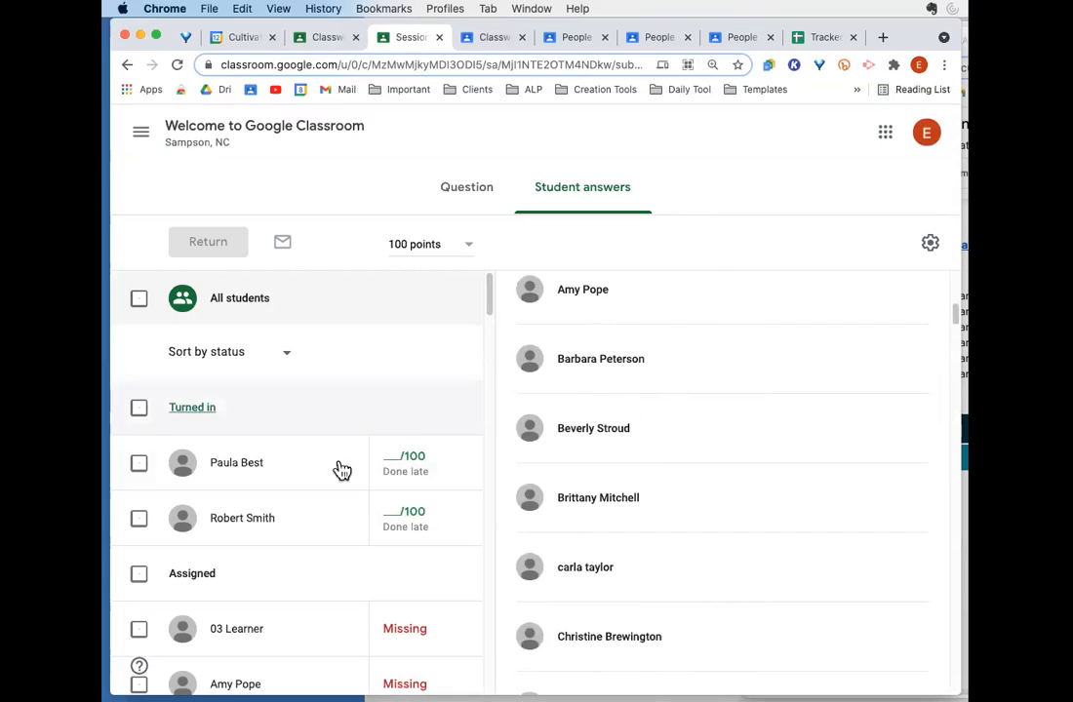
Look over the turned-in and assigned students in the Session 1 Task Discussion Question's student list
scroll(357, 379, "down", 5)
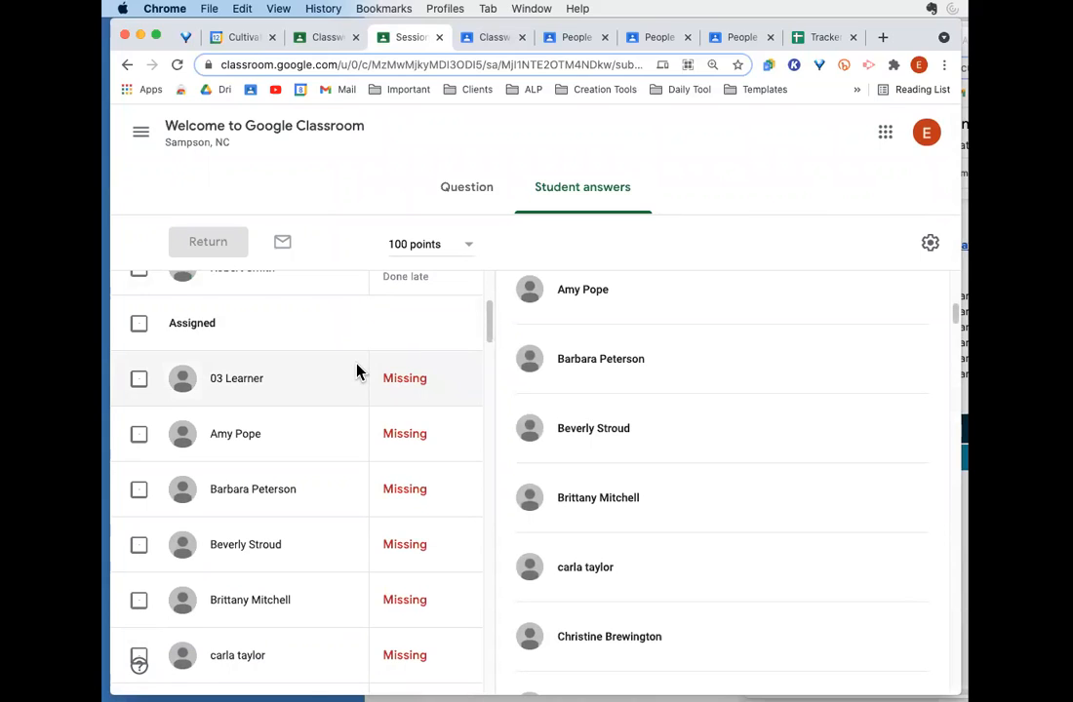
scroll(357, 371, "down", 3)
scroll(357, 371, "up", 5)
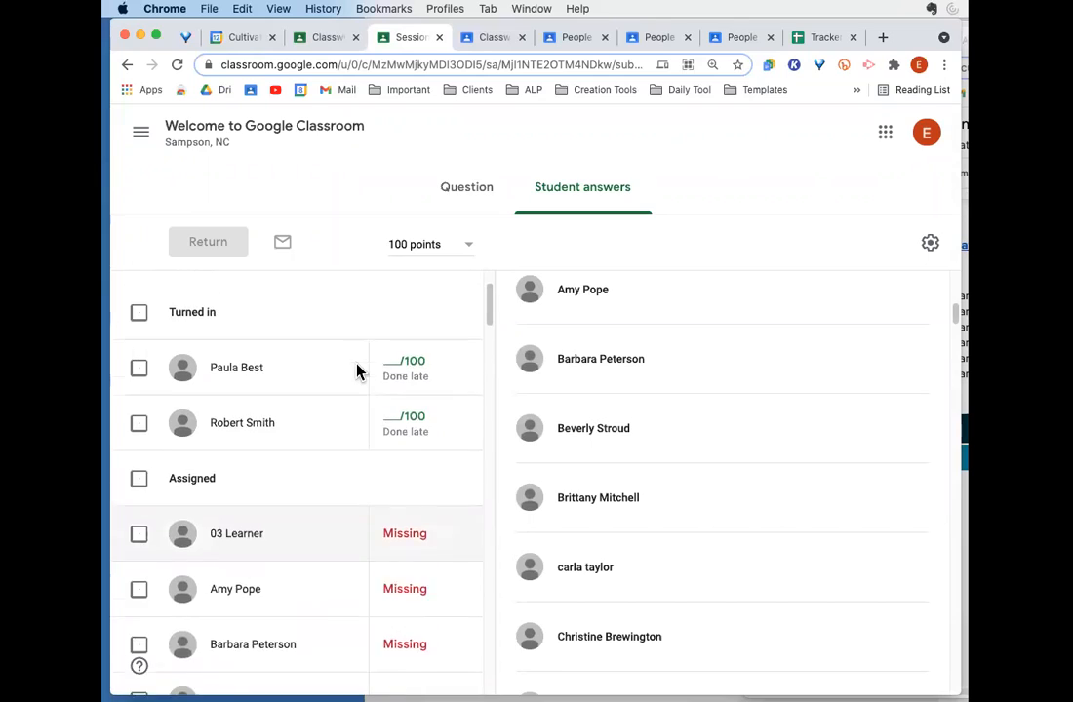
scroll(357, 370, "up", 2)
View the question's instructions and highlight the "Protocol: Square, Triangle, Circle" line, followed by the first protocol point
left_click(466, 193)
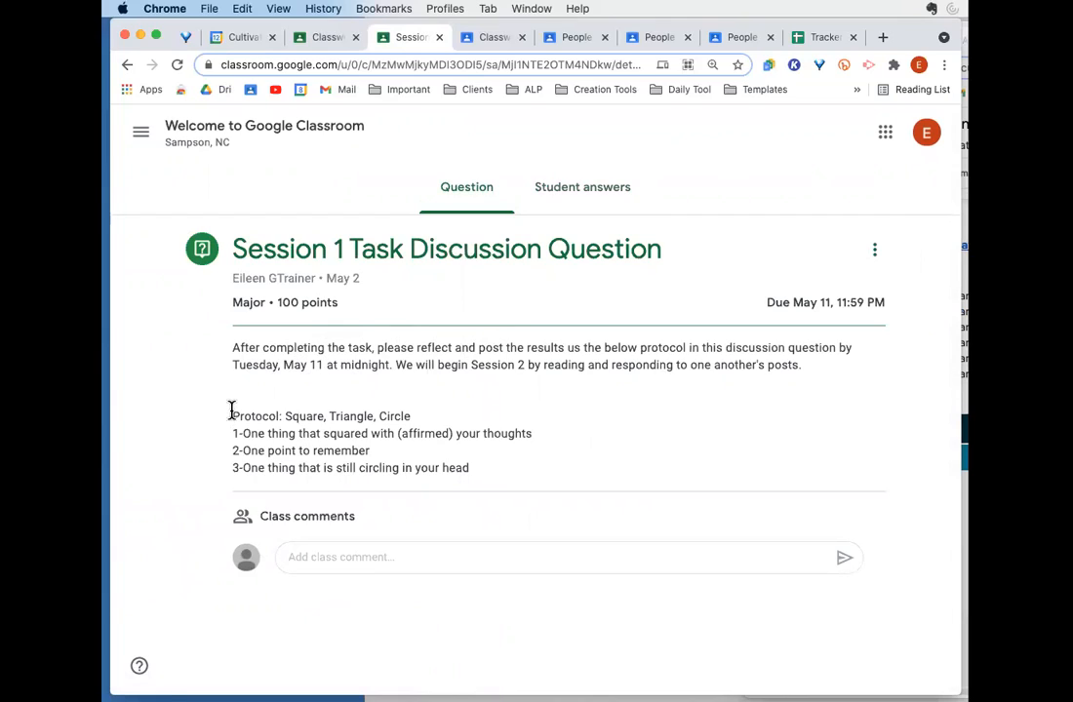
left_click_drag(230, 420, 422, 427)
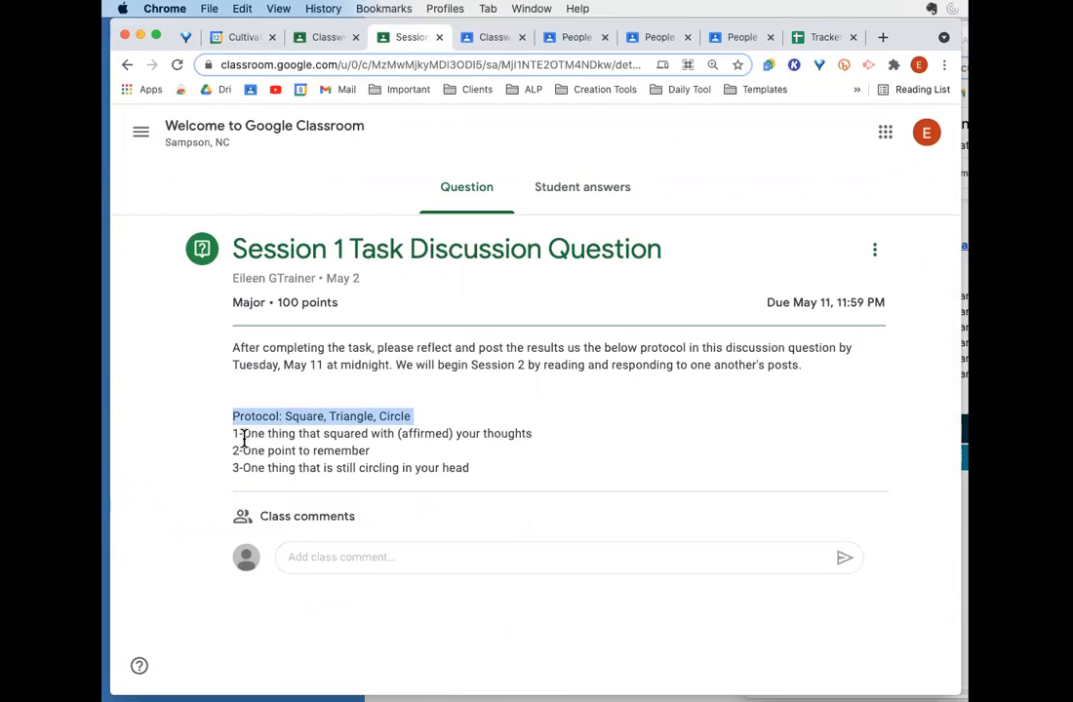
left_click_drag(241, 434, 579, 439)
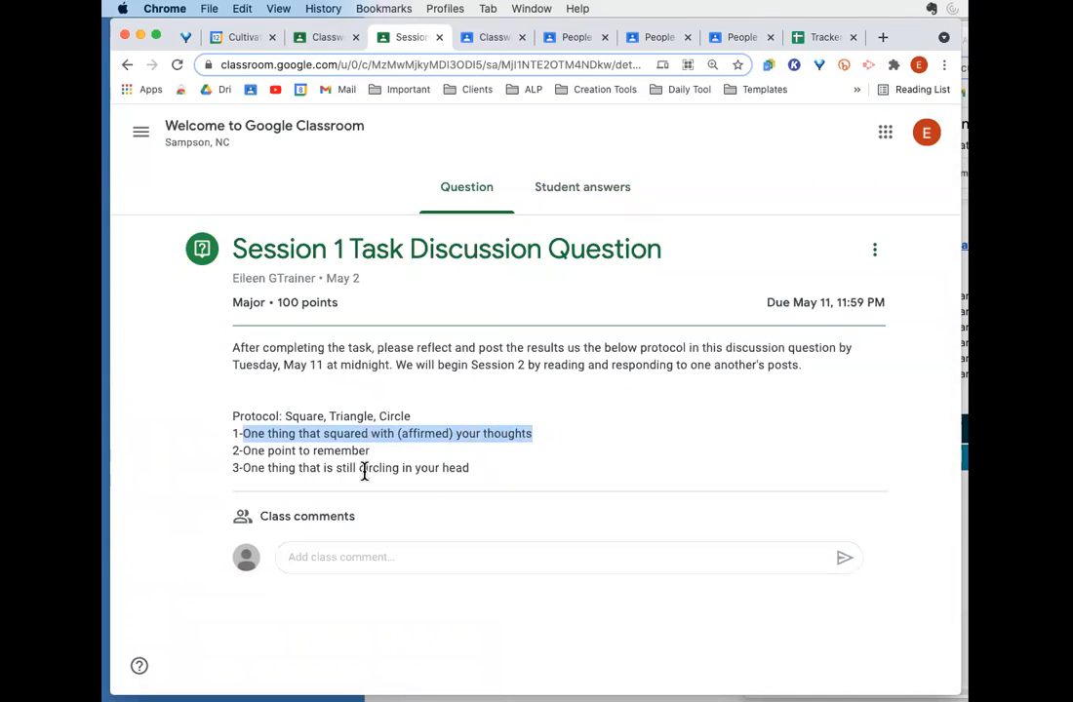
Return to the student answers and look over the posted responses for all students
left_click(590, 194)
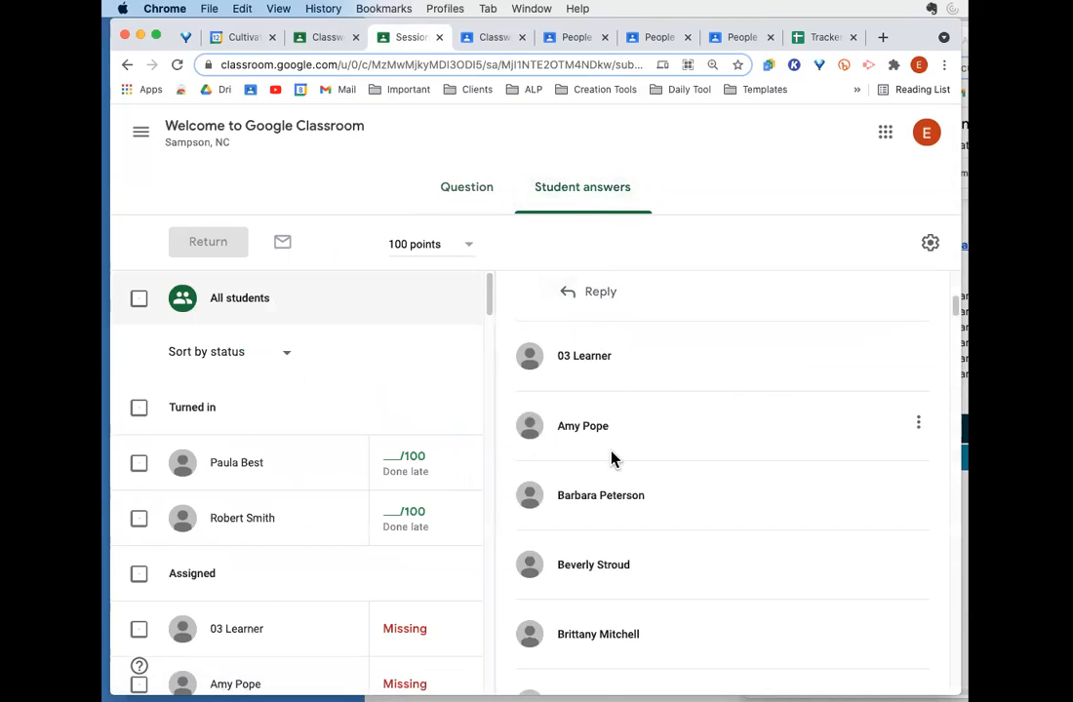
scroll(613, 457, "down", 3)
scroll(613, 456, "up", 4)
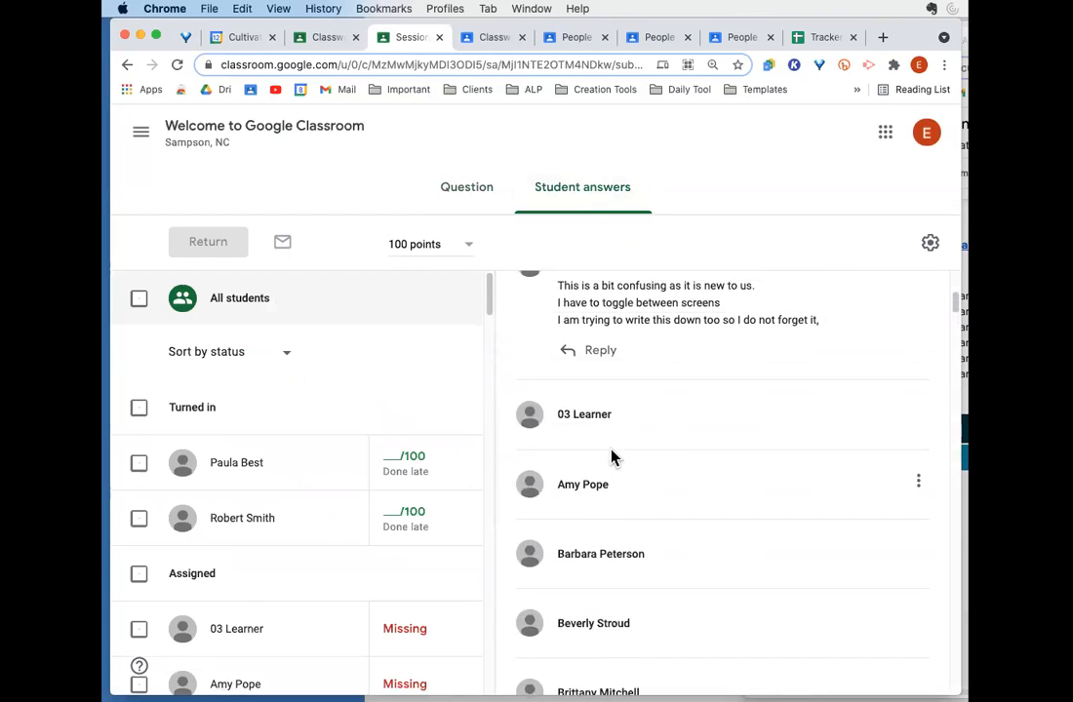
Examine the full student list by status, comparing the assigned students with those in the Graded group
scroll(268, 579, "down", 15)
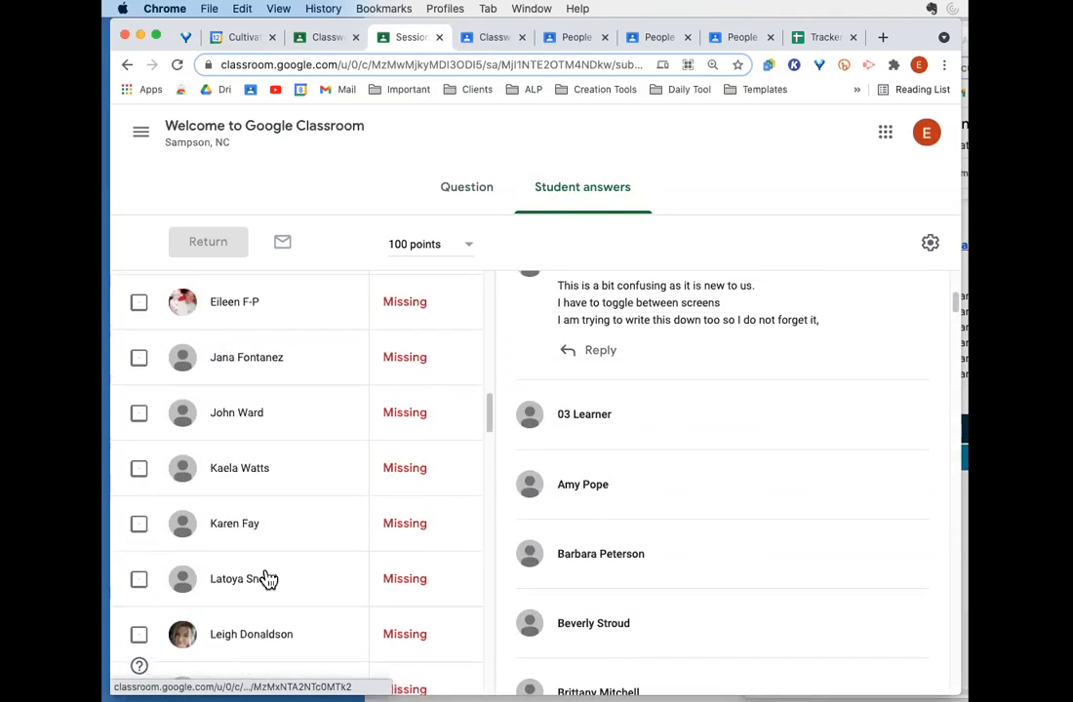
scroll(269, 580, "down", 6)
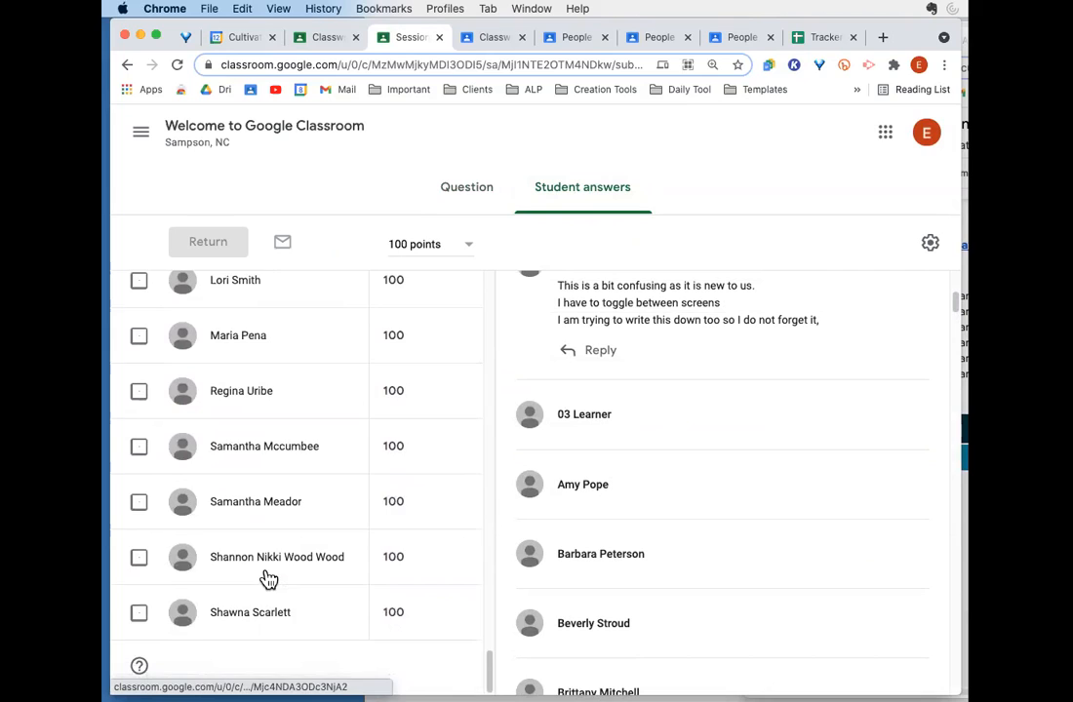
scroll(269, 579, "up", 4)
scroll(268, 579, "up", 8)
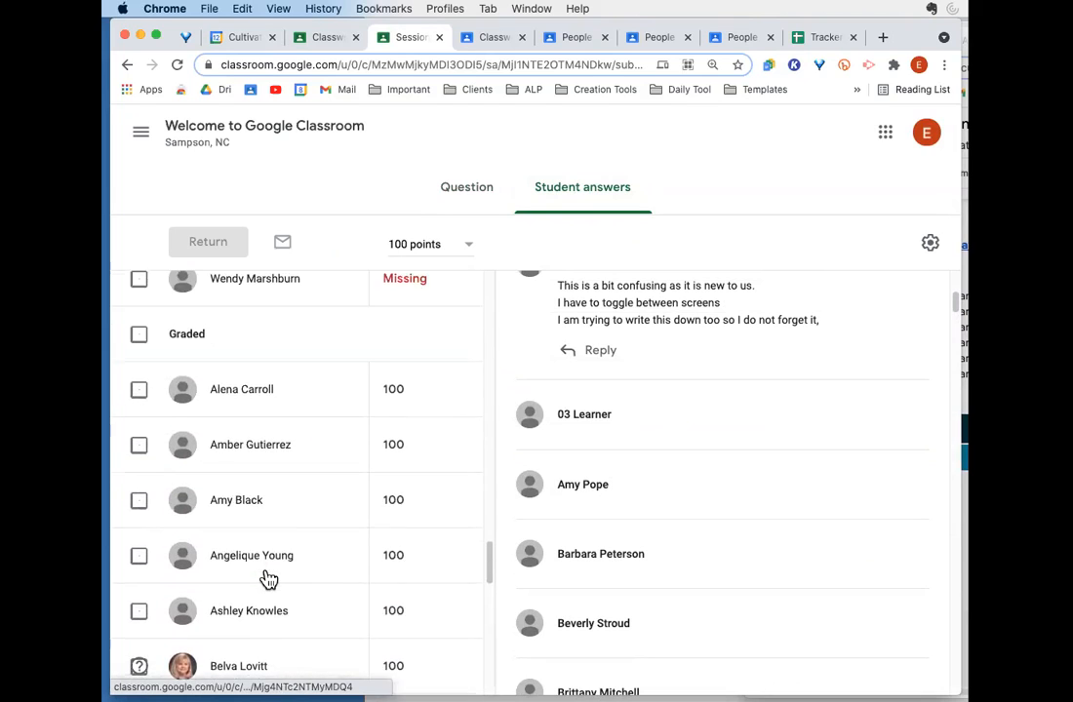
scroll(269, 580, "down", 5)
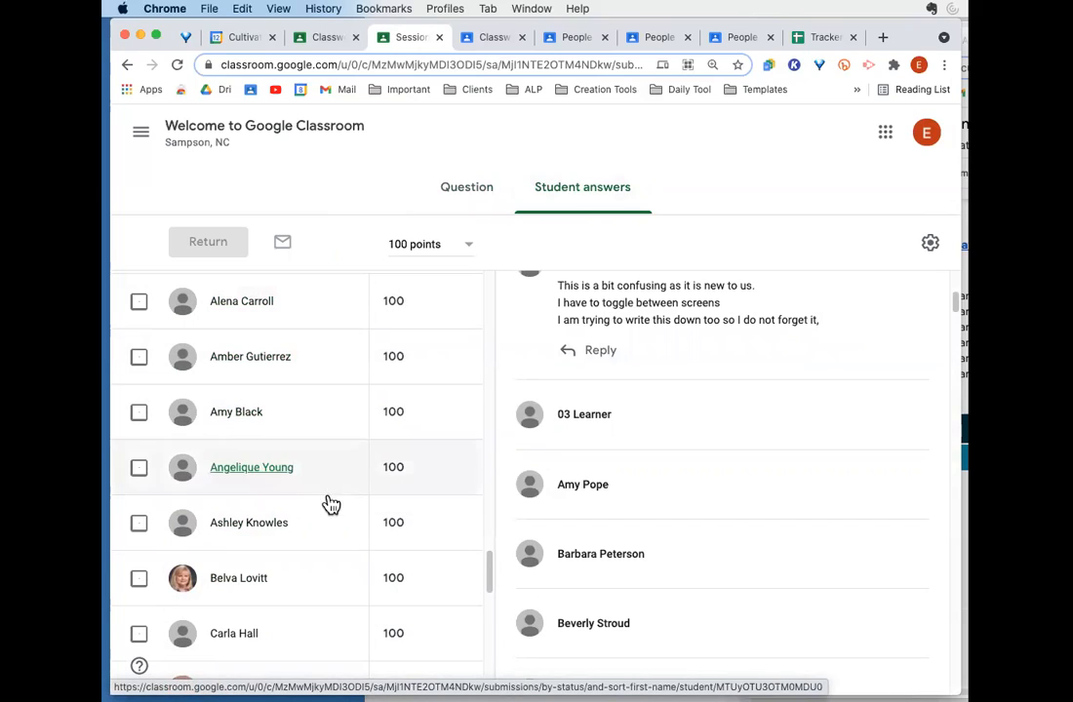
scroll(322, 546, "down", 1)
scroll(319, 591, "down", 10)
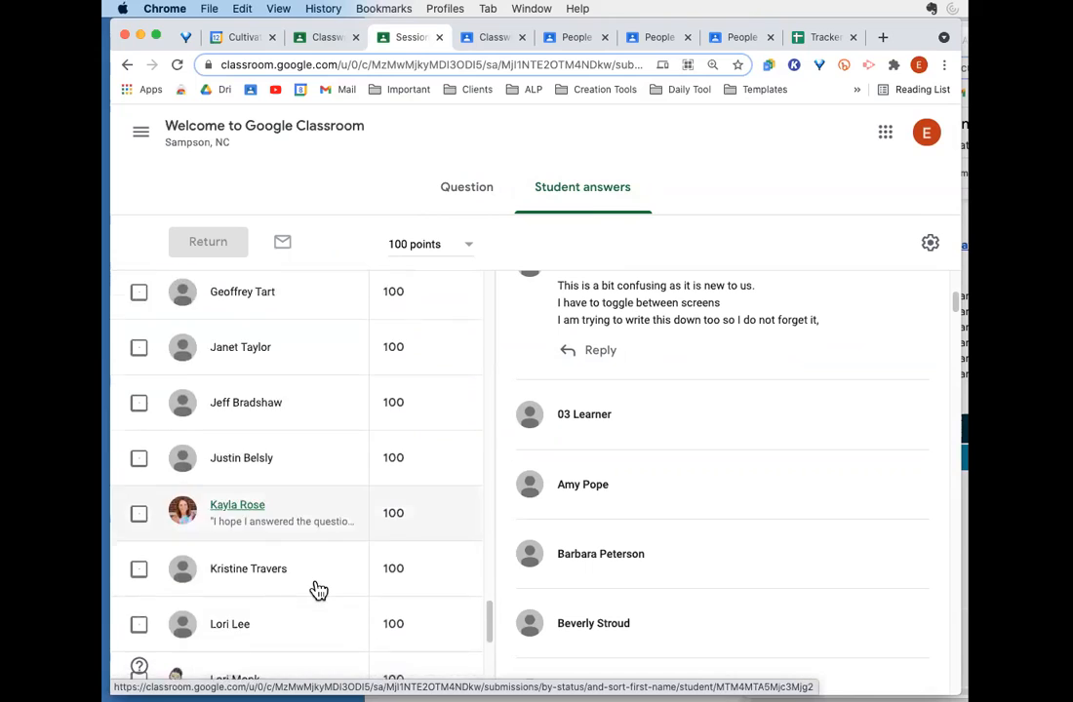
scroll(319, 590, "down", 4)
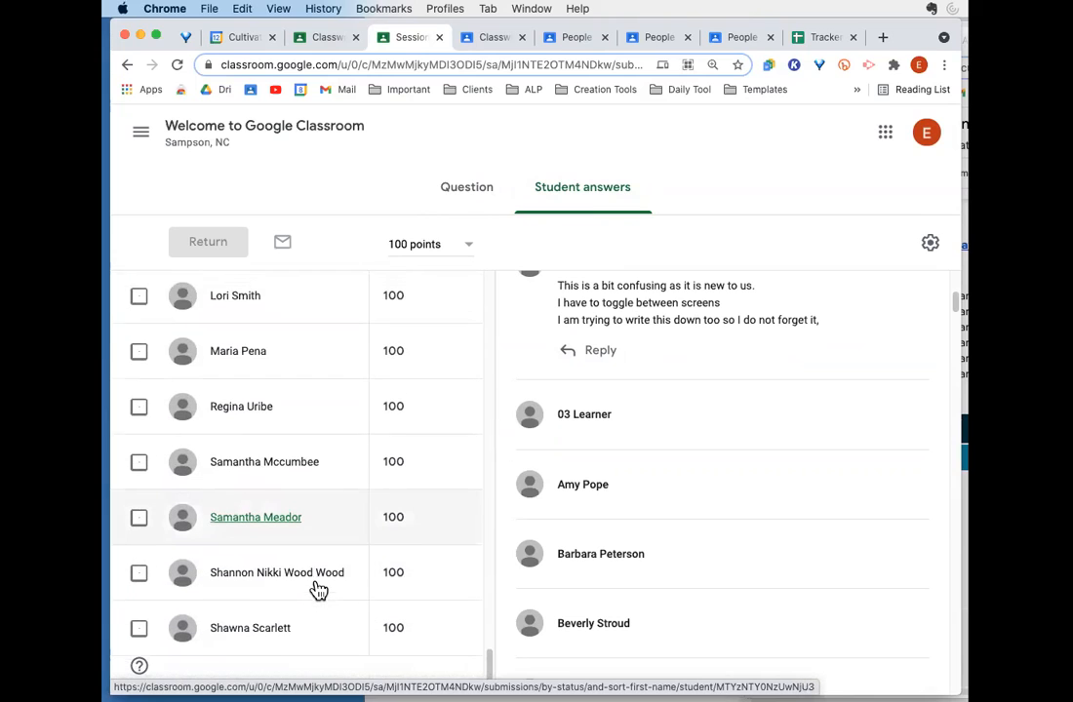
scroll(319, 590, "up", 5)
scroll(319, 590, "up", 18)
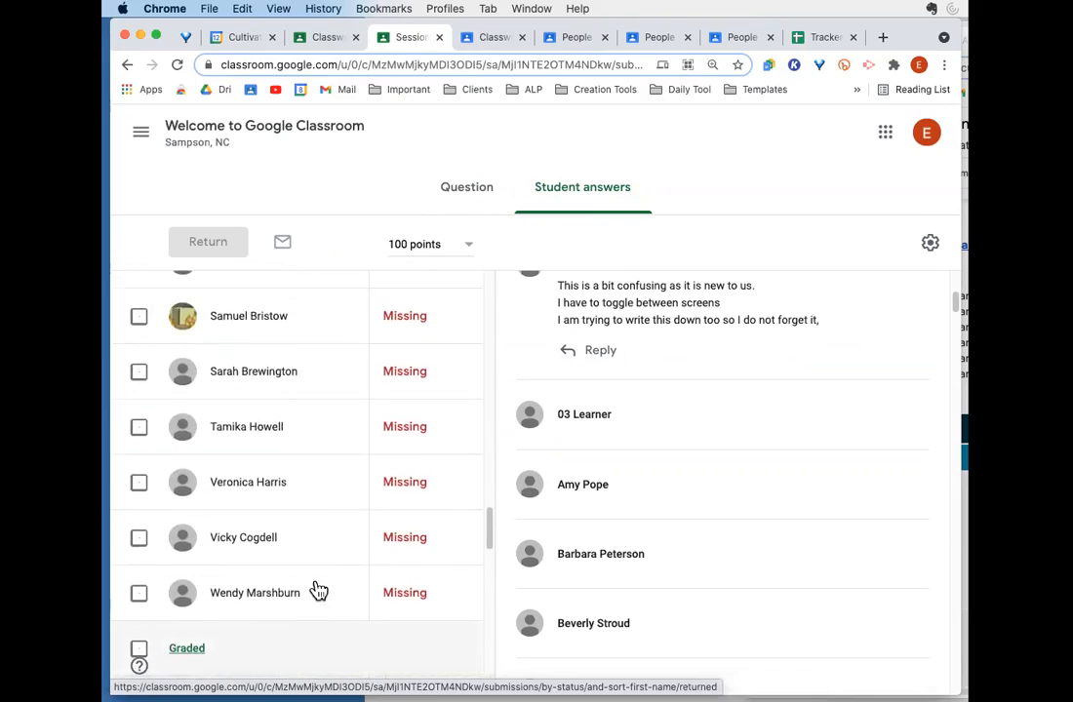
scroll(319, 591, "up", 1)
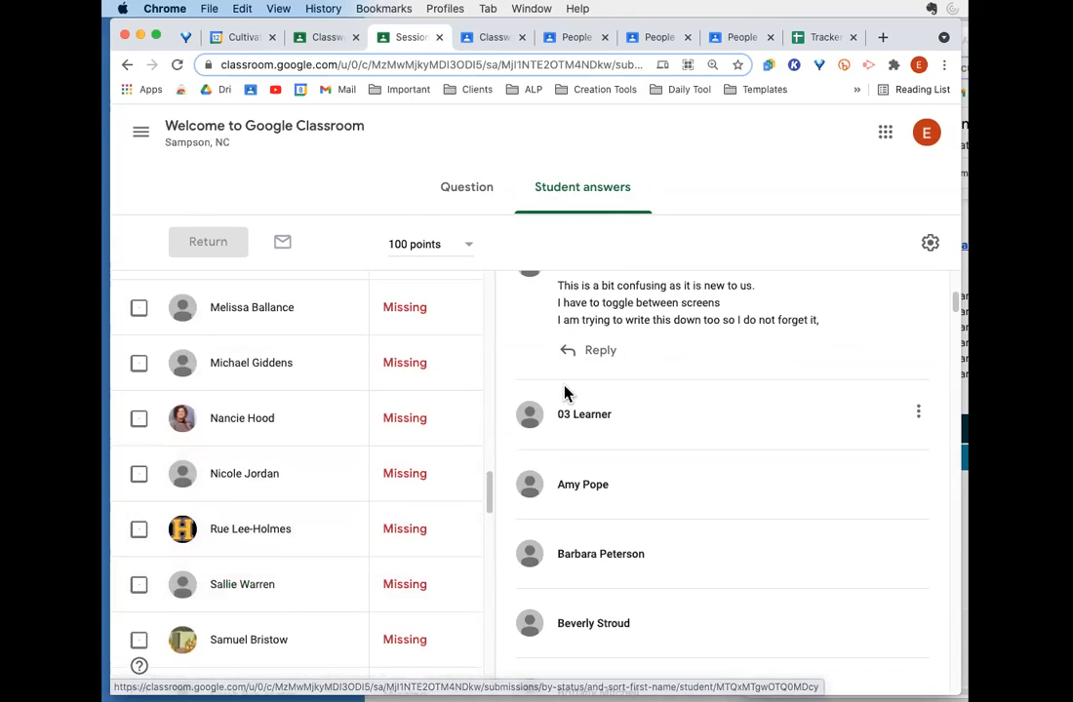
Filter the Session 1 Task Discussion Question answers to Graded and read through the students' responses and replies
scroll(683, 400, "up", 3)
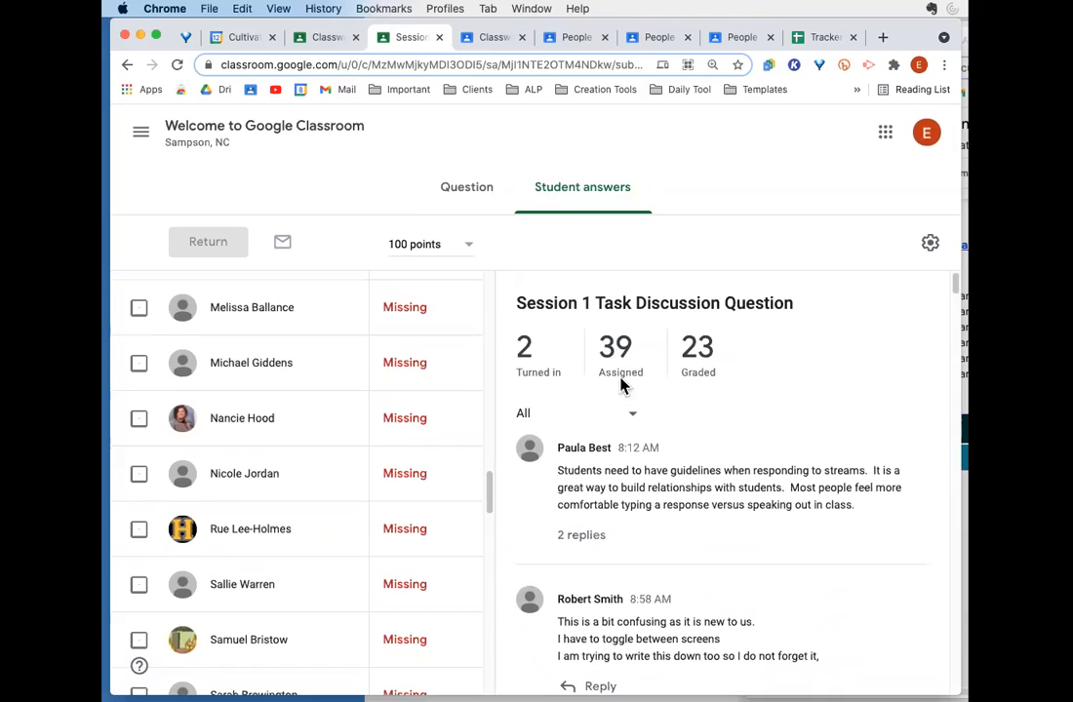
left_click(694, 376)
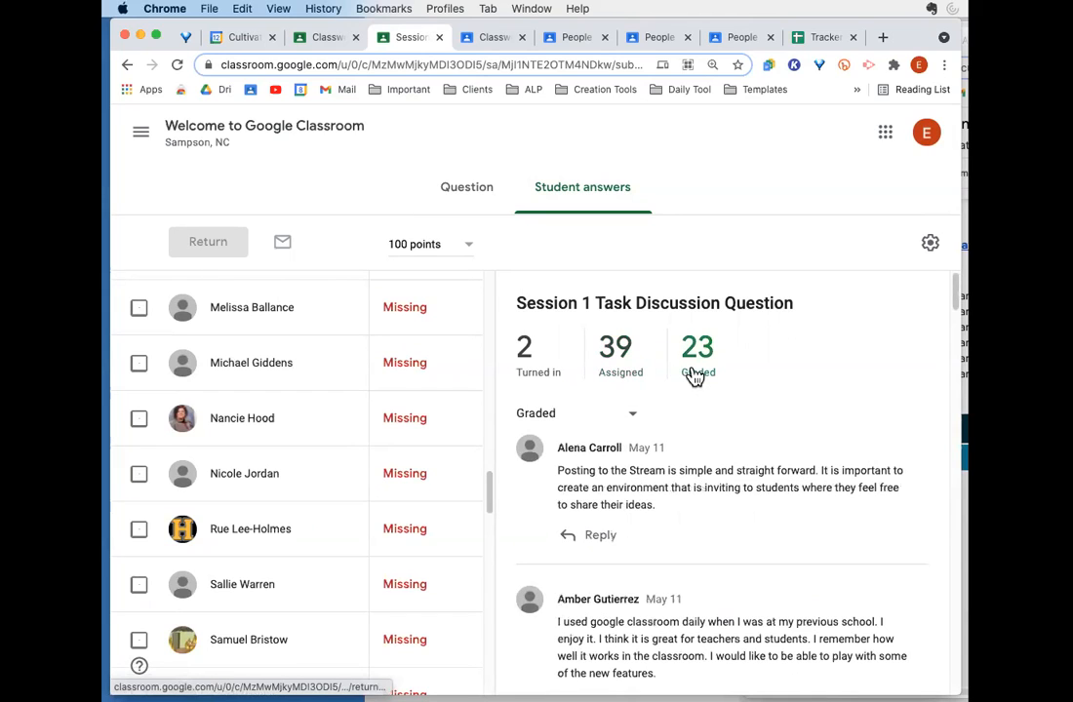
scroll(738, 545, "down", 10)
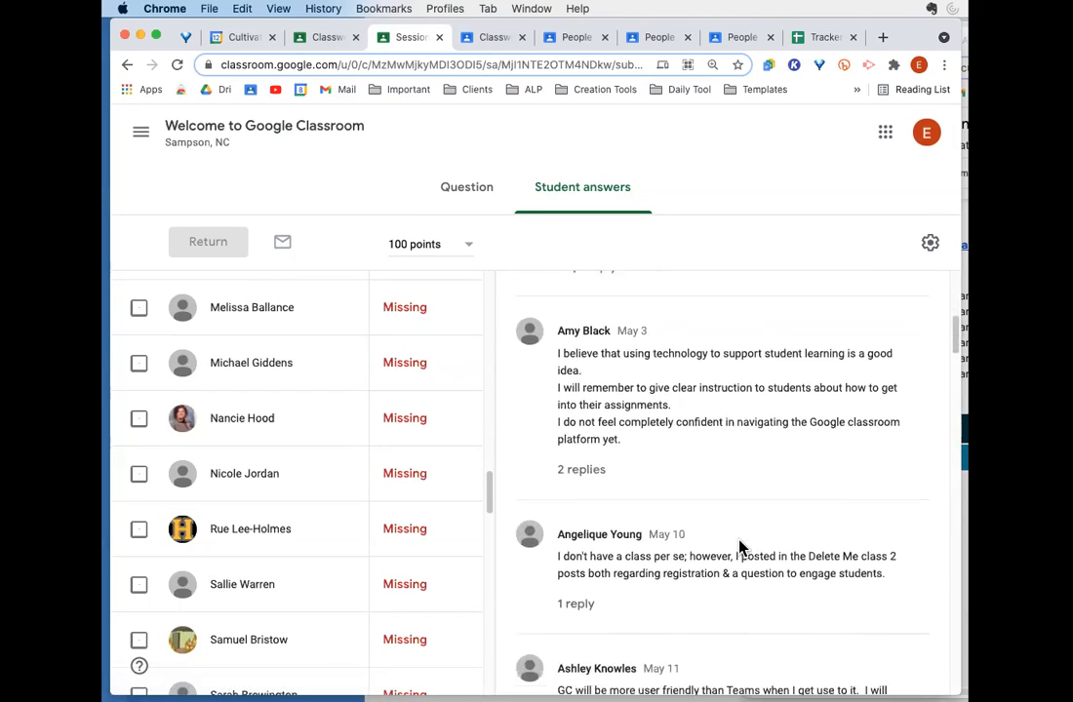
scroll(740, 548, "up", 2)
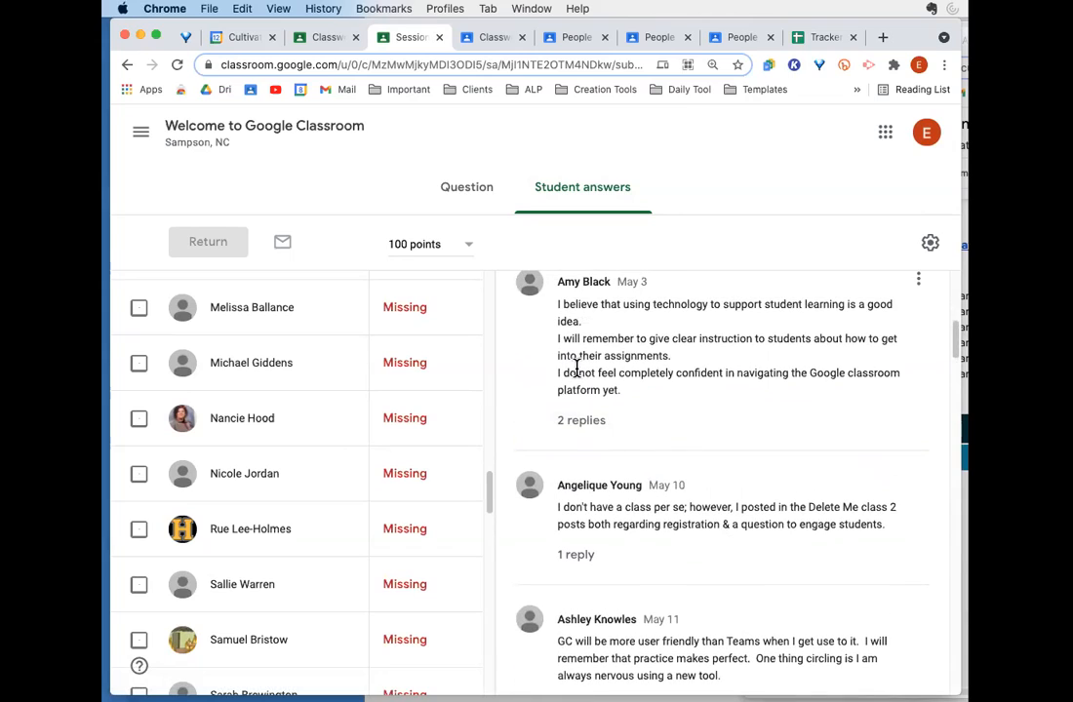
scroll(613, 544, "down", 7)
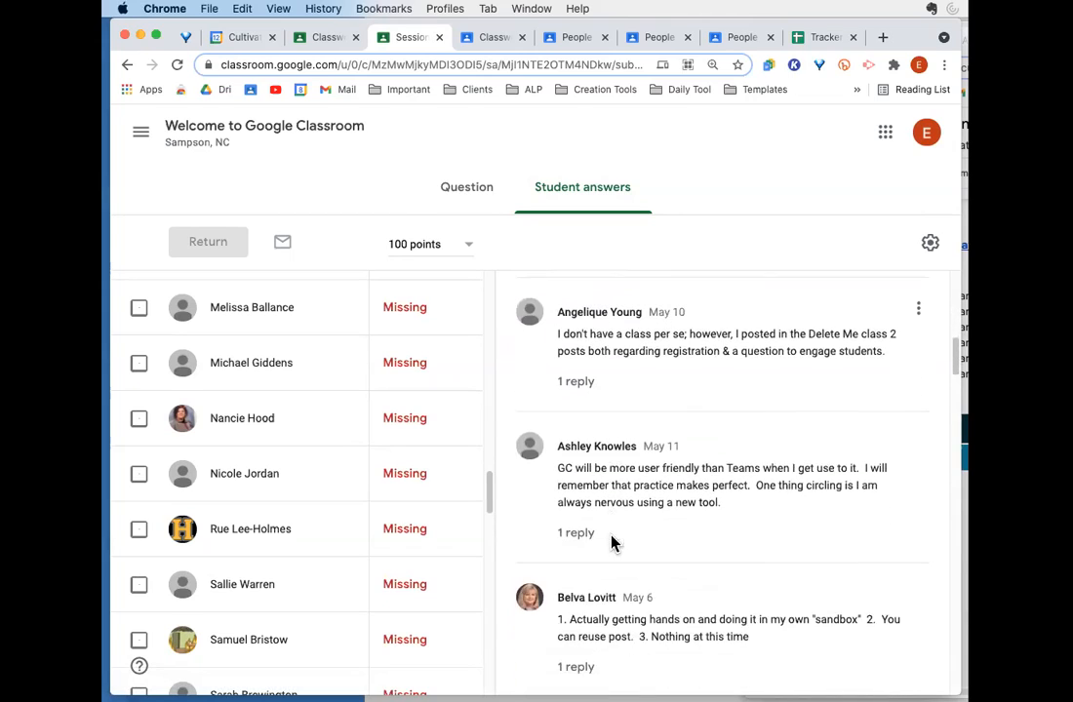
scroll(613, 543, "down", 4)
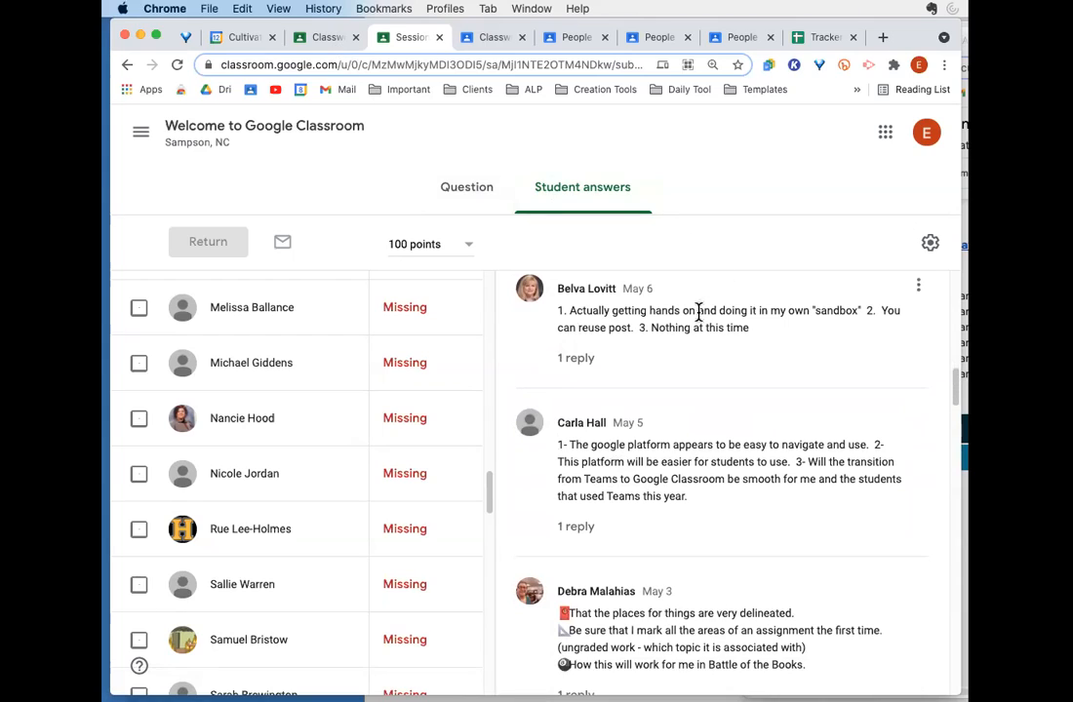
scroll(670, 491, "down", 8)
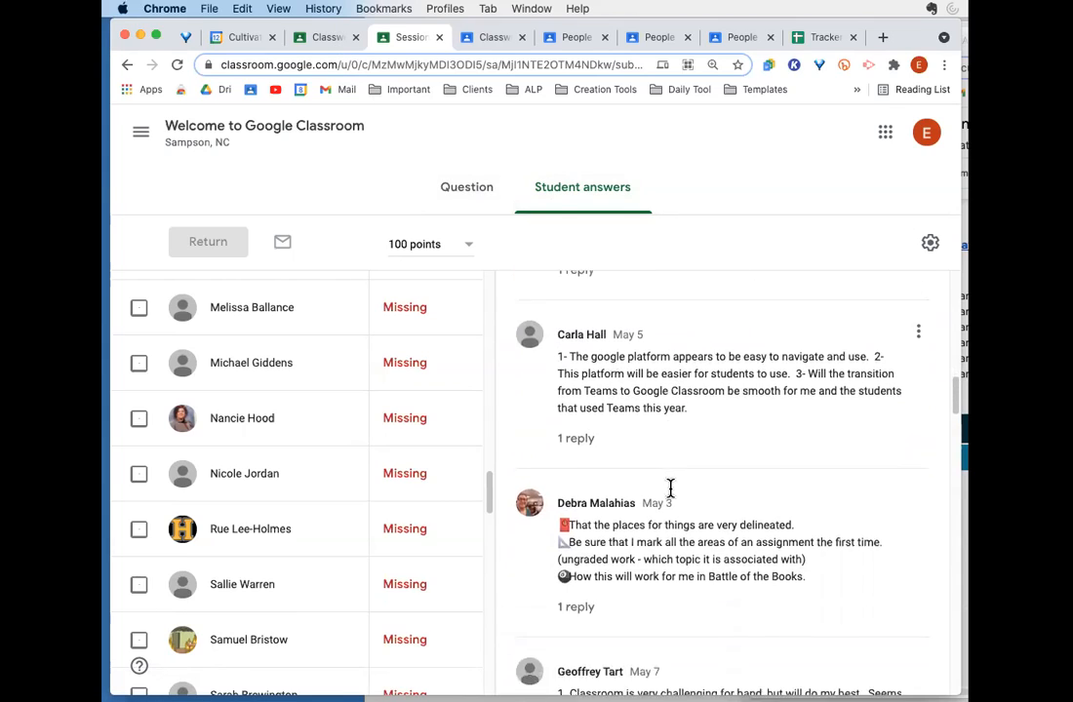
scroll(670, 485, "down", 7)
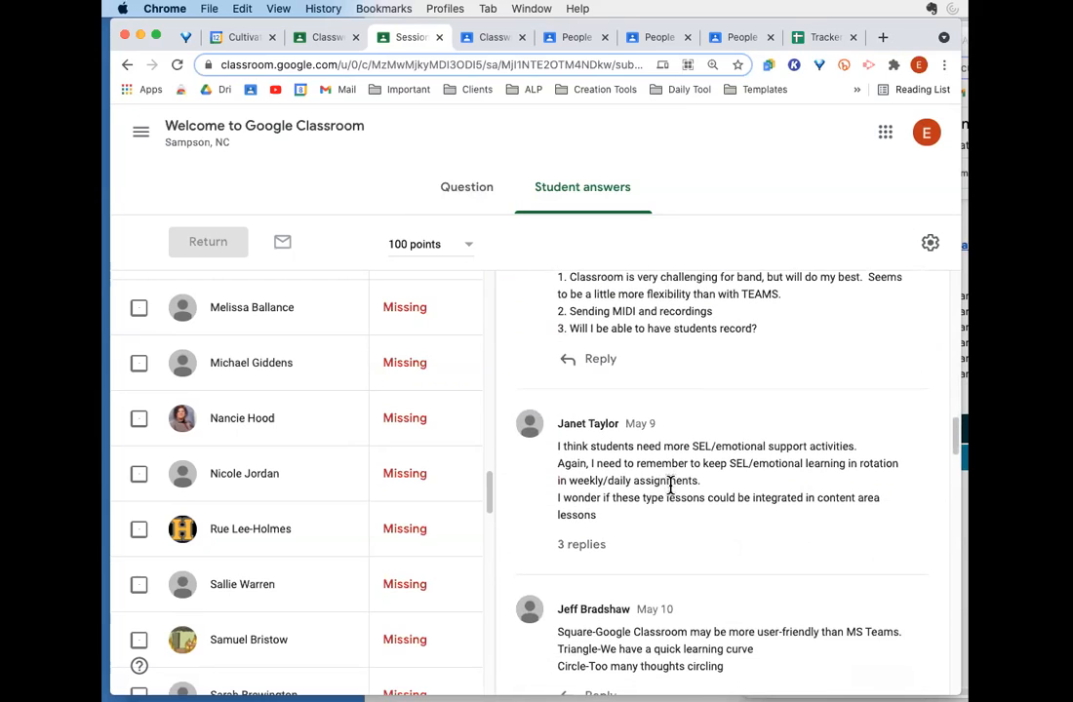
scroll(670, 488, "down", 12)
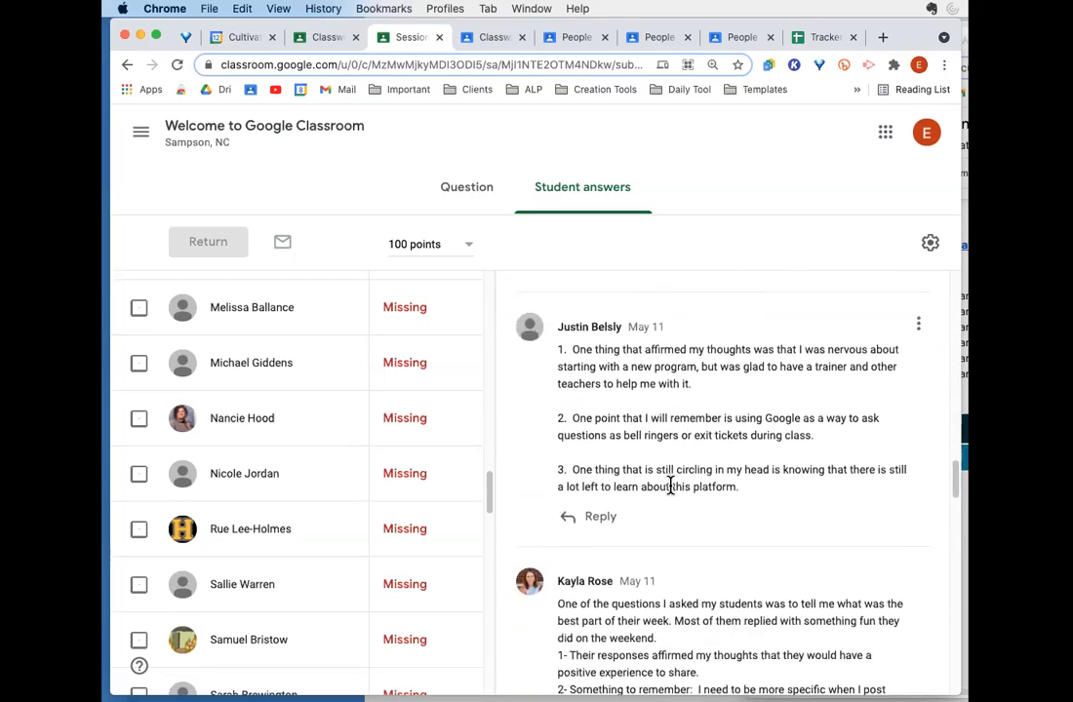
scroll(670, 493, "down", 8)
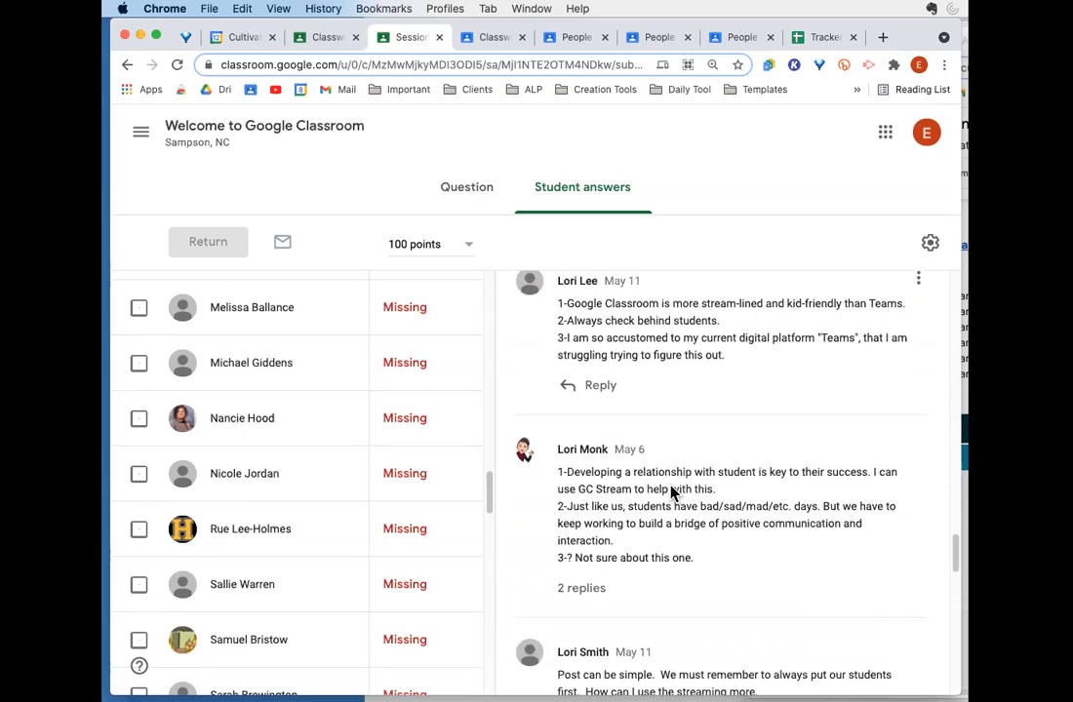
scroll(670, 493, "up", 2)
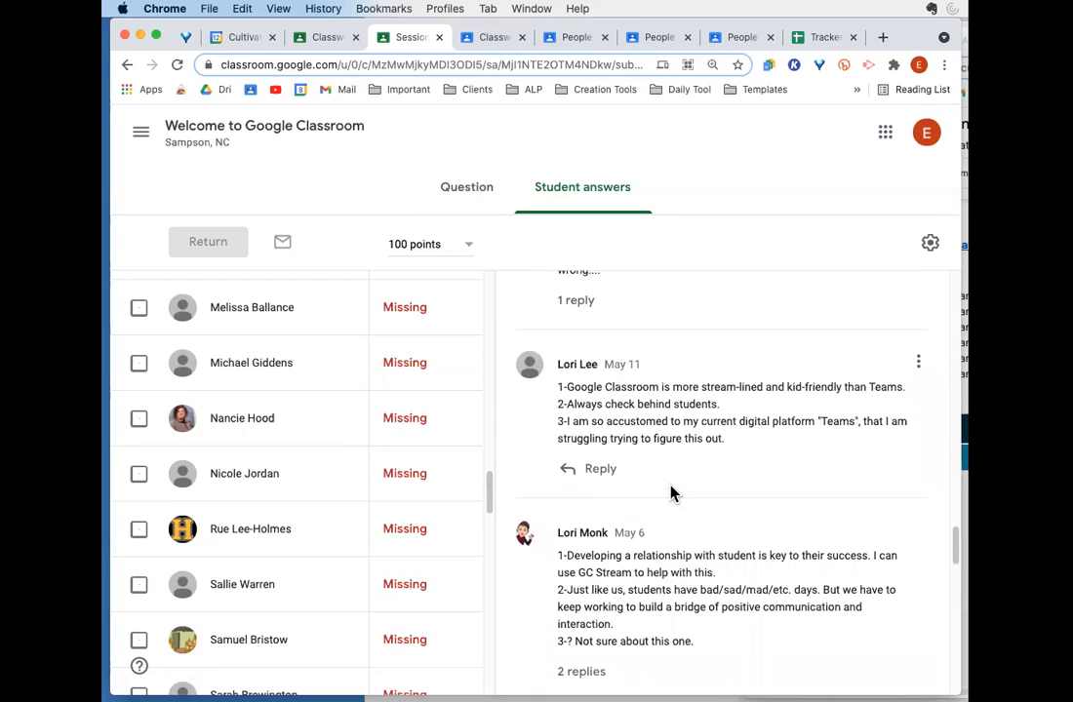
scroll(670, 493, "down", 6)
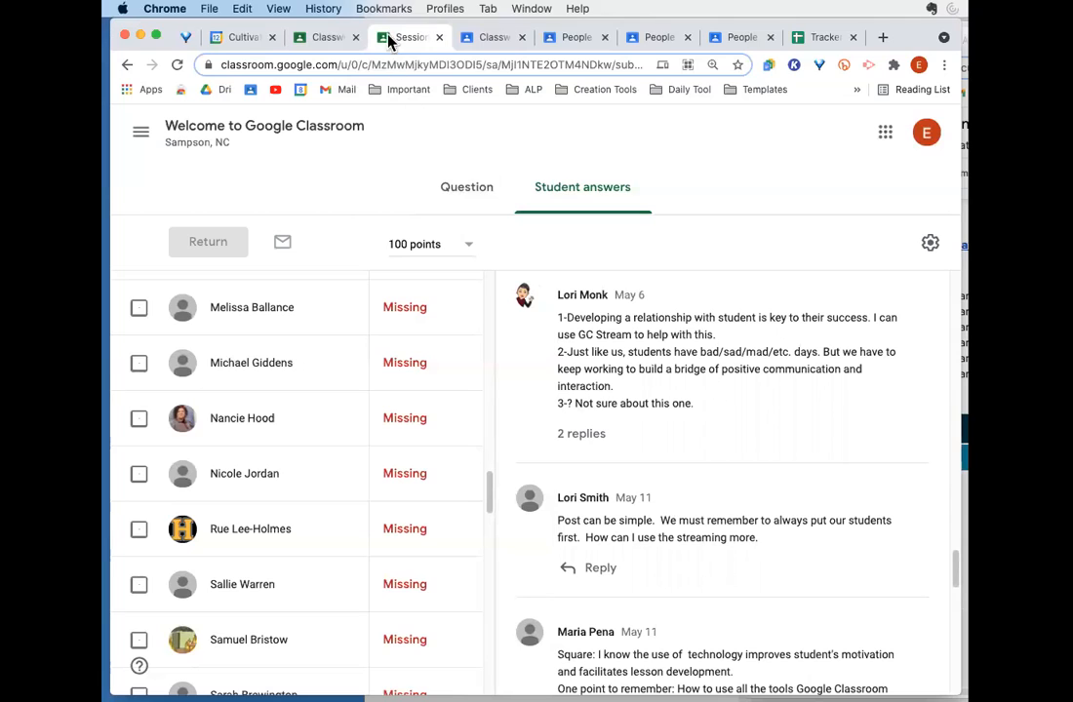
Return to the class's classwork, refresh it, and open the Session 1 Task Discussion Question under the Session 1 topic
left_click(317, 41)
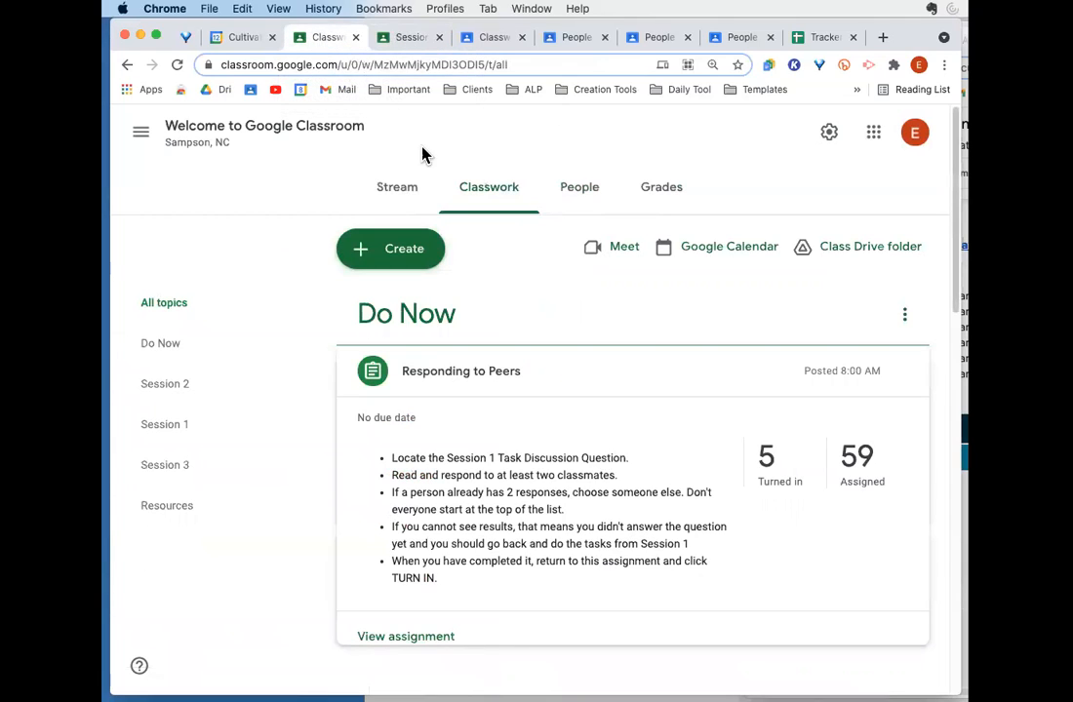
left_click(495, 192)
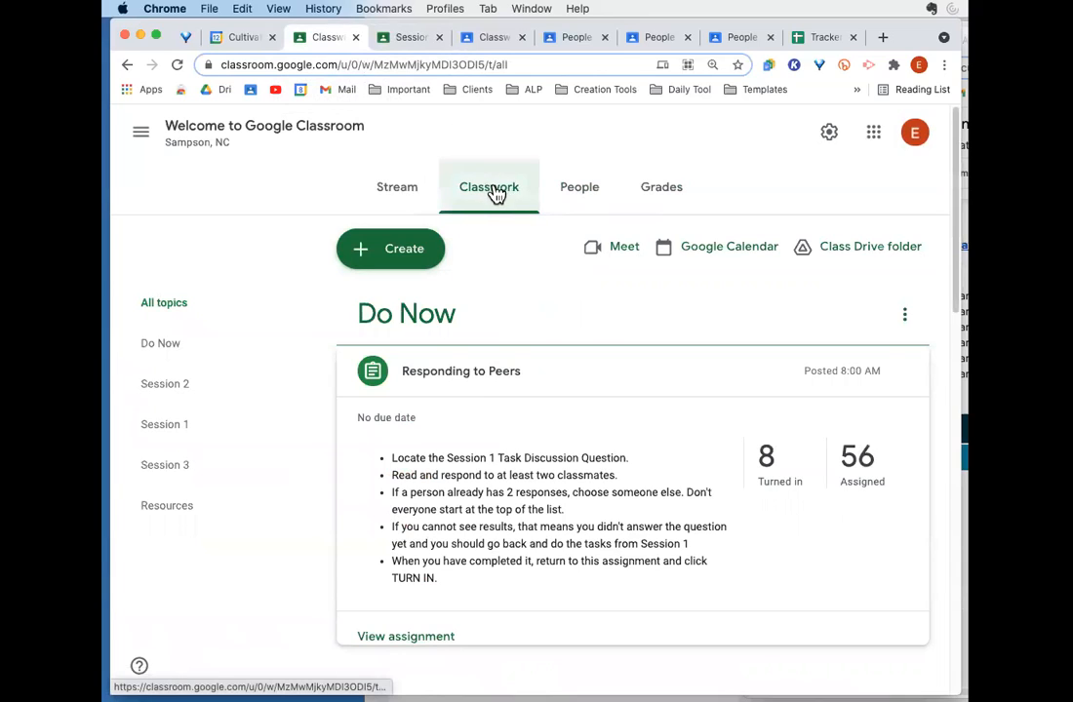
scroll(551, 496, "down", 10)
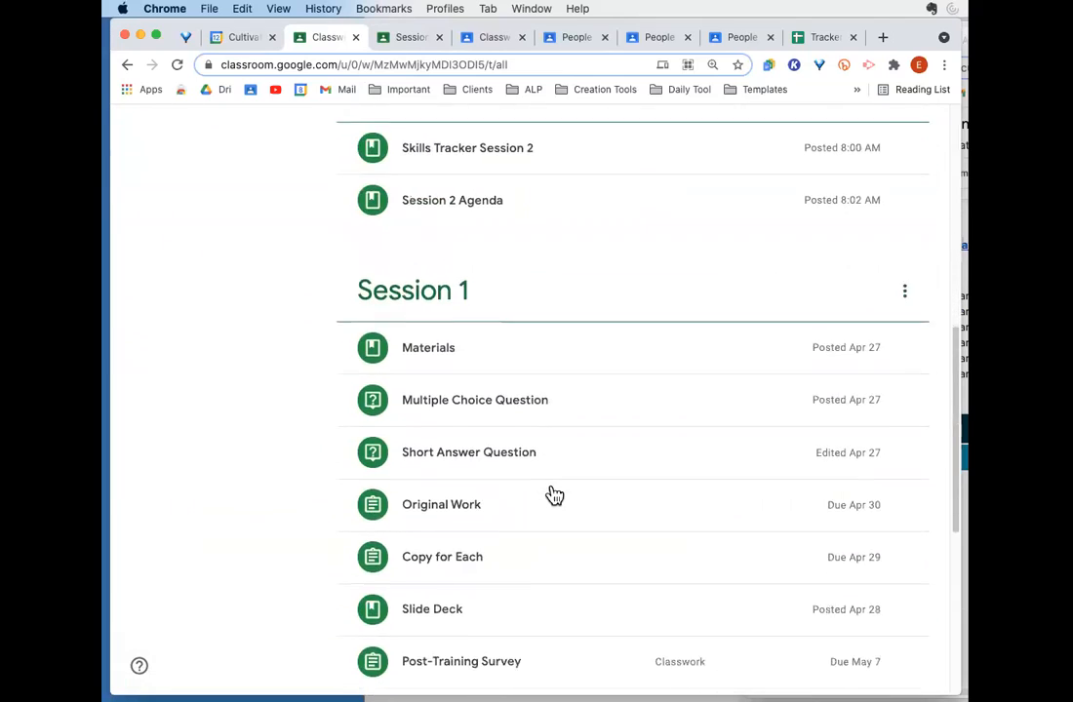
scroll(554, 496, "down", 1)
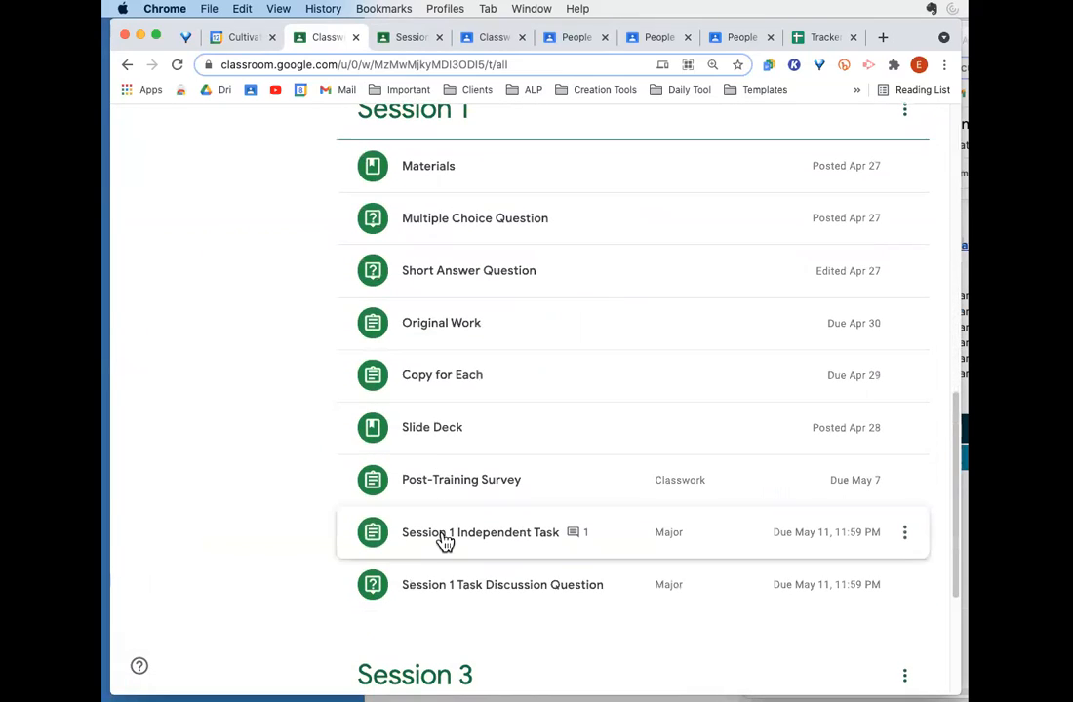
left_click(546, 591)
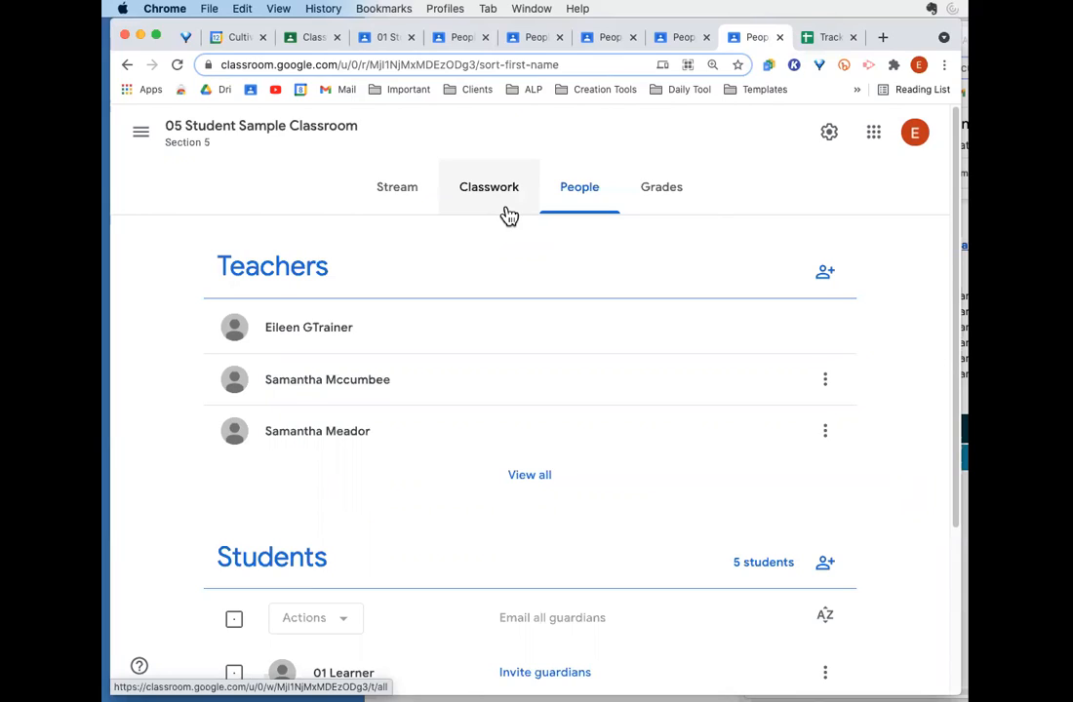
Open the 00 Master Student Sample Classroom from the class list and switch to the Google Classroom Session 2 agenda in Google Docs
left_click(143, 134)
scroll(213, 420, "down", 4)
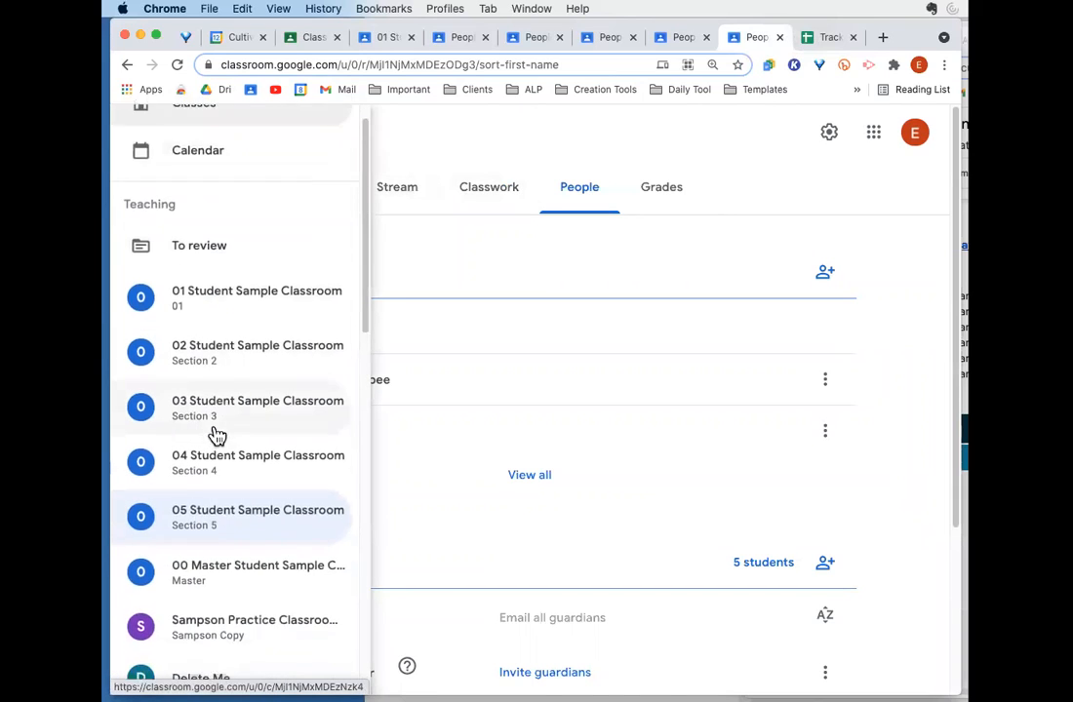
left_click(214, 471)
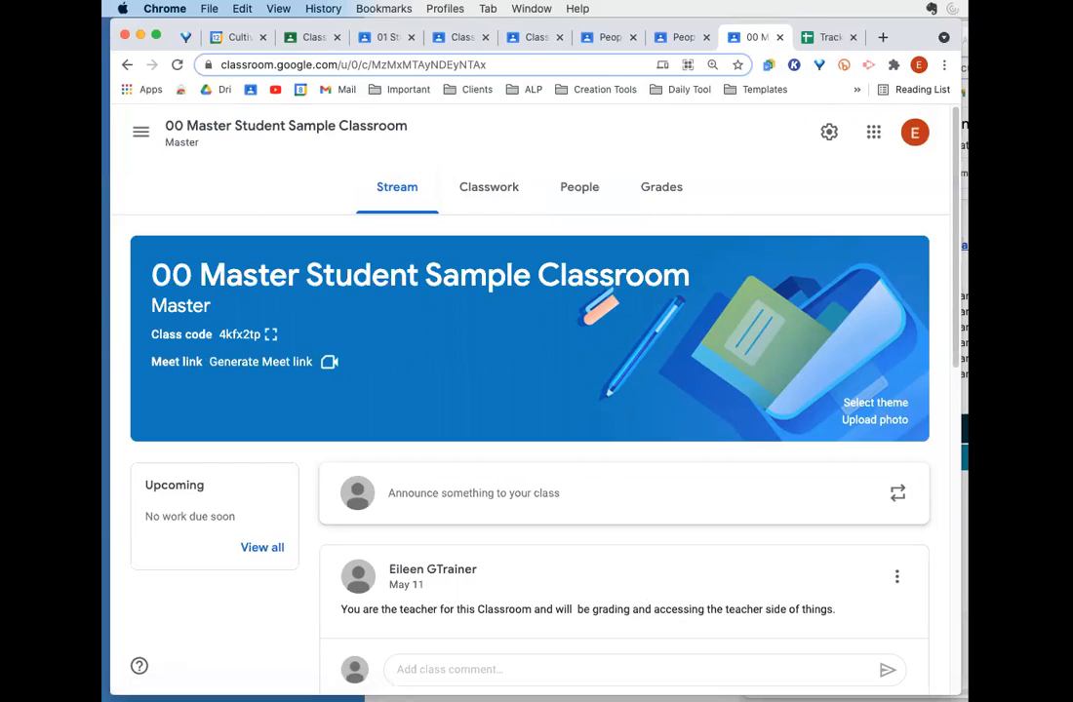
key("super+grave")
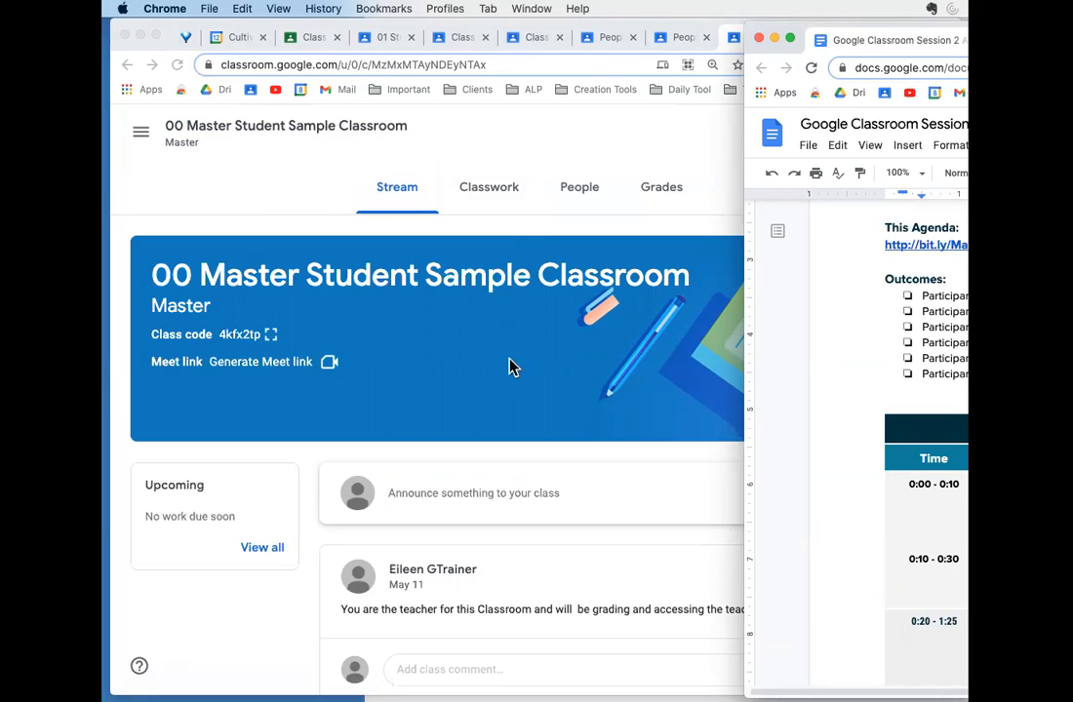
Create a new assignment titled Short in the classwork of the 00 Master Student Sample Classroom
left_click(508, 223)
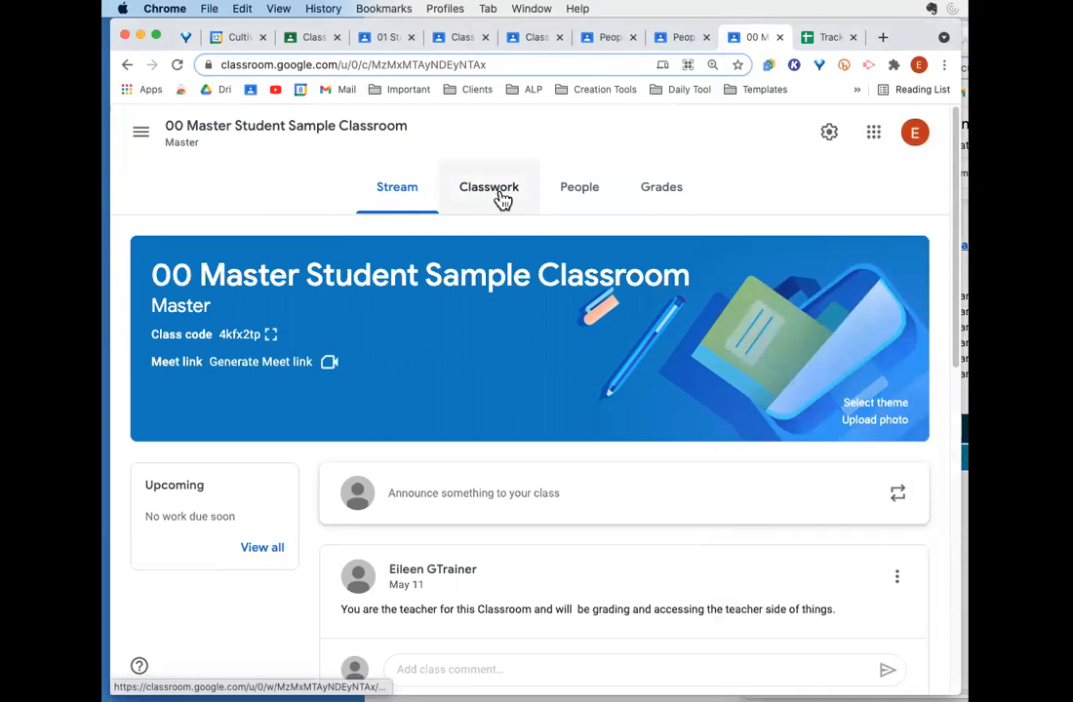
left_click(501, 201)
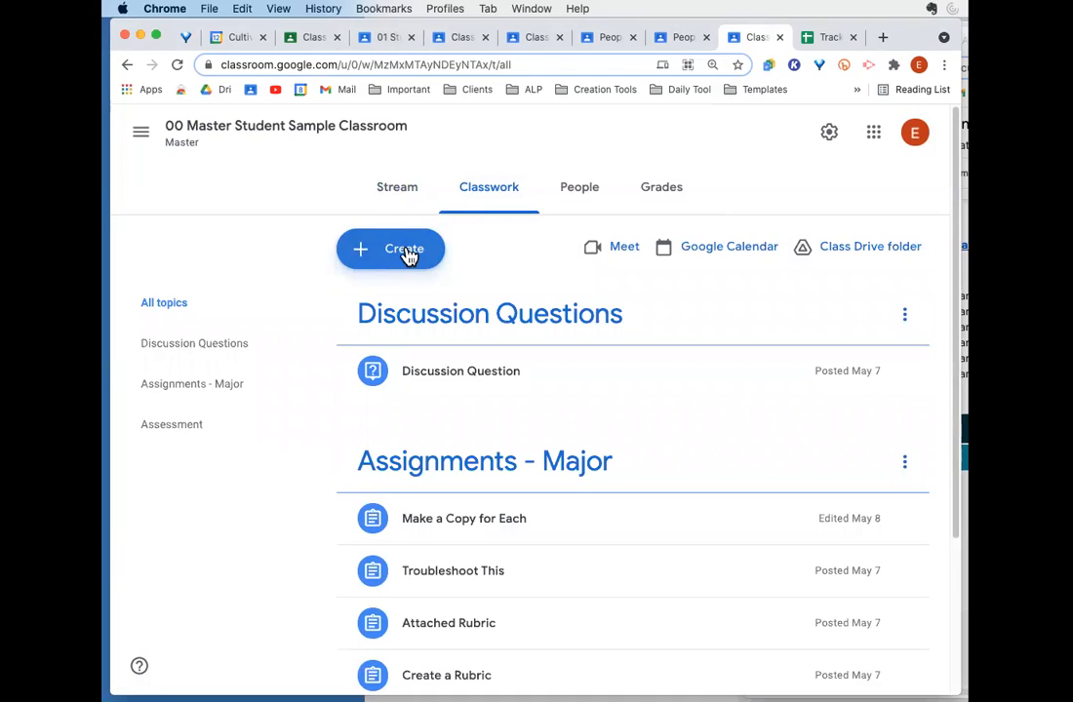
left_click(408, 251)
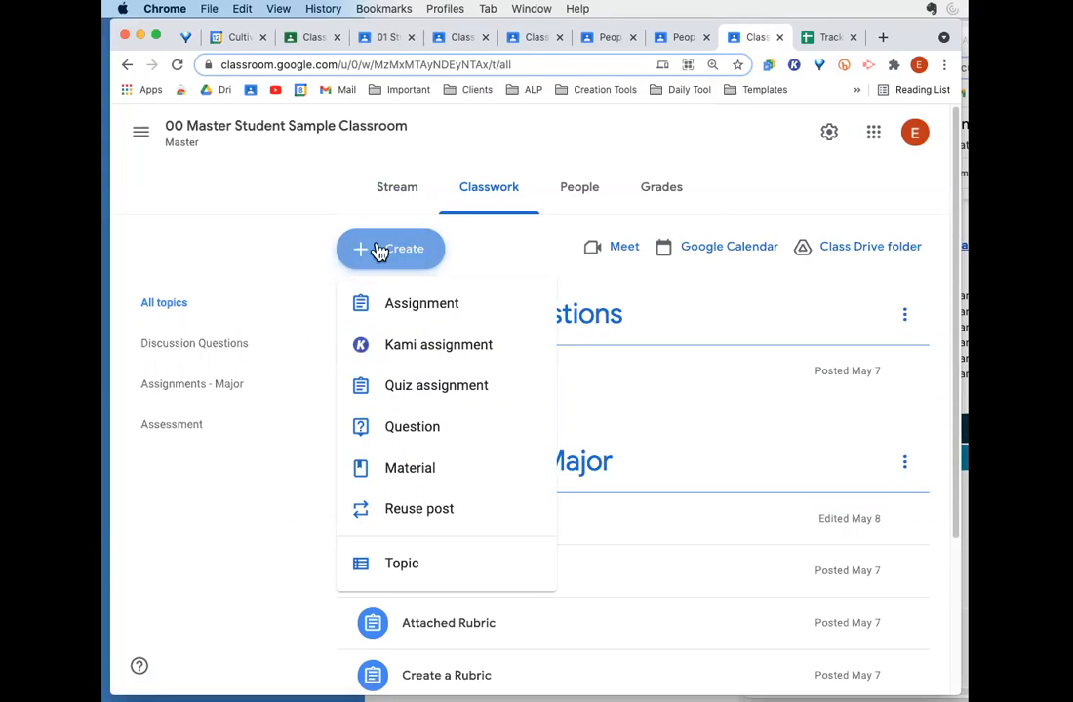
left_click(420, 308)
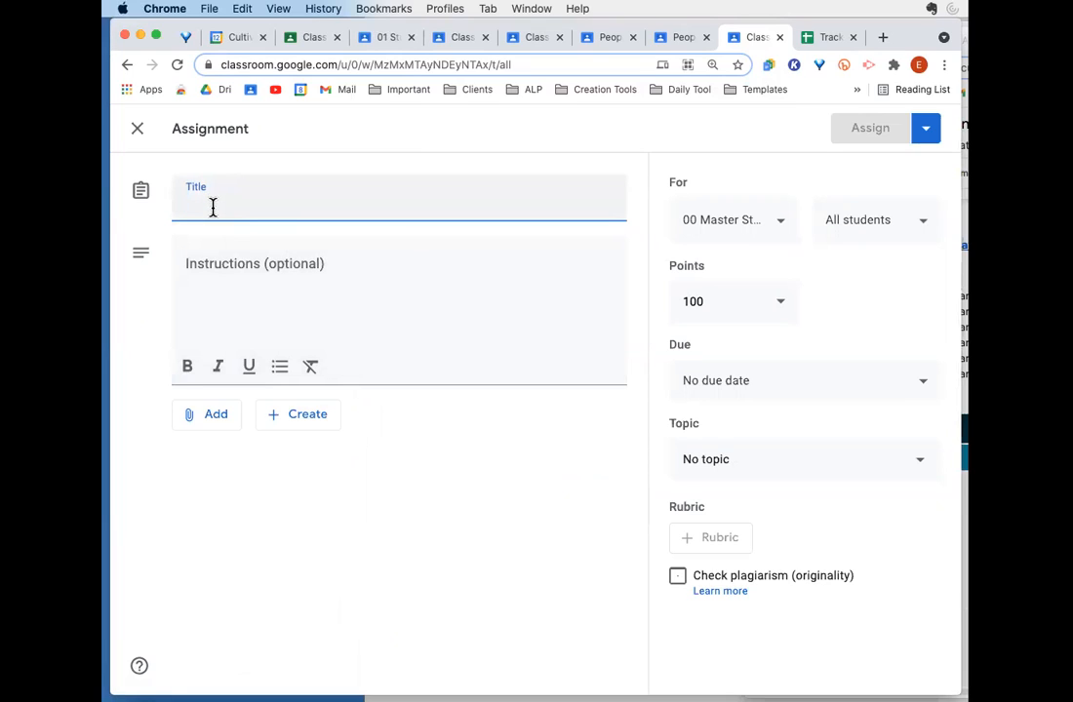
type("Short")
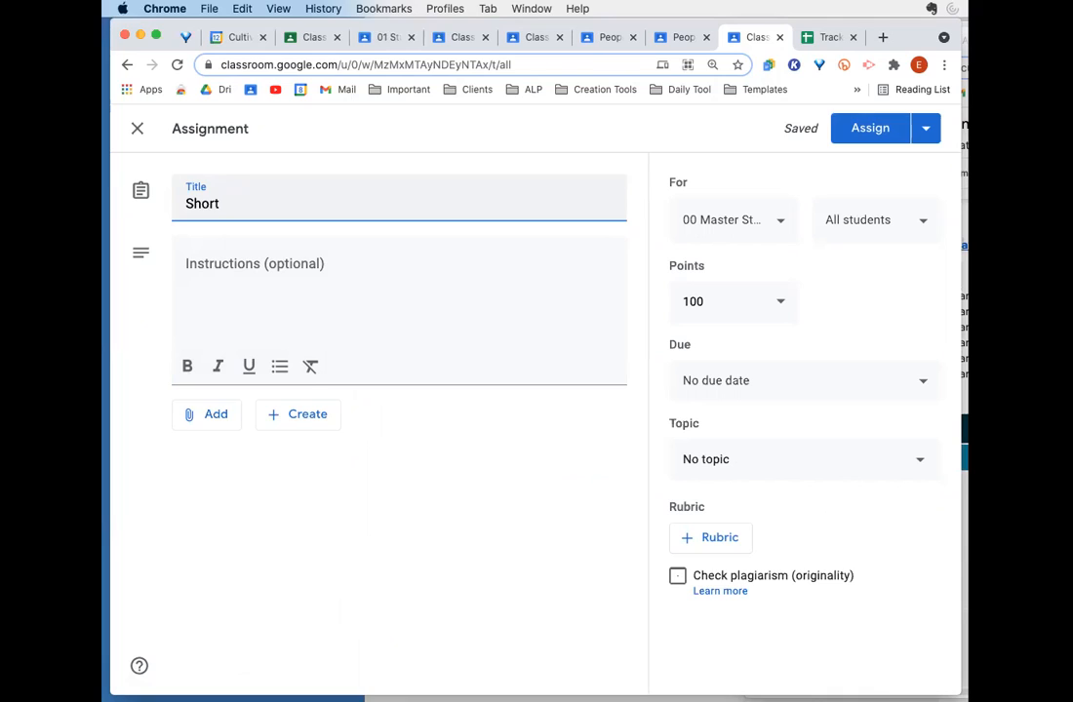
left_click(211, 265)
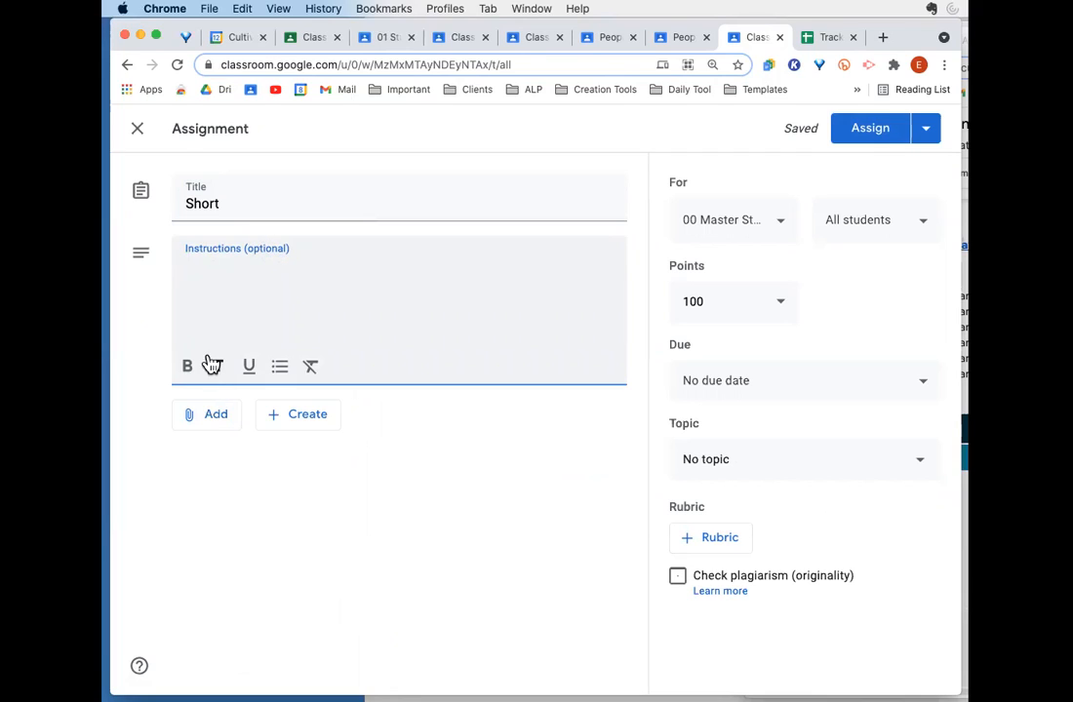
Attach the Google Classroom Session 2 Agenda document from Drive and set it to make a copy for each student
left_click(214, 419)
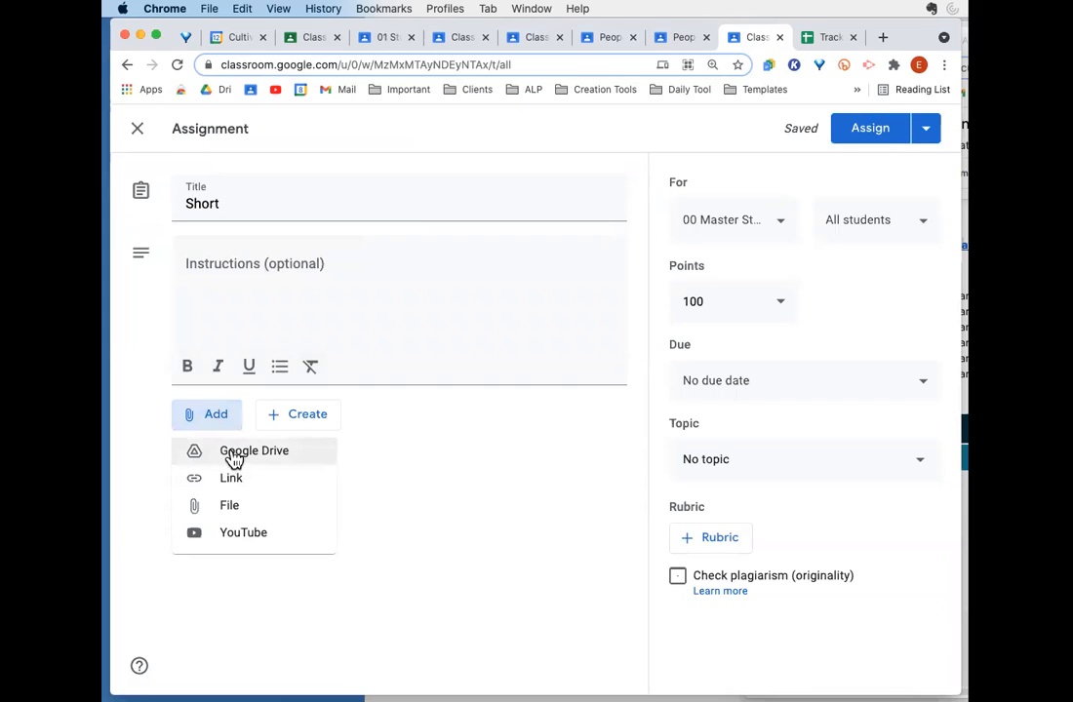
left_click(235, 458)
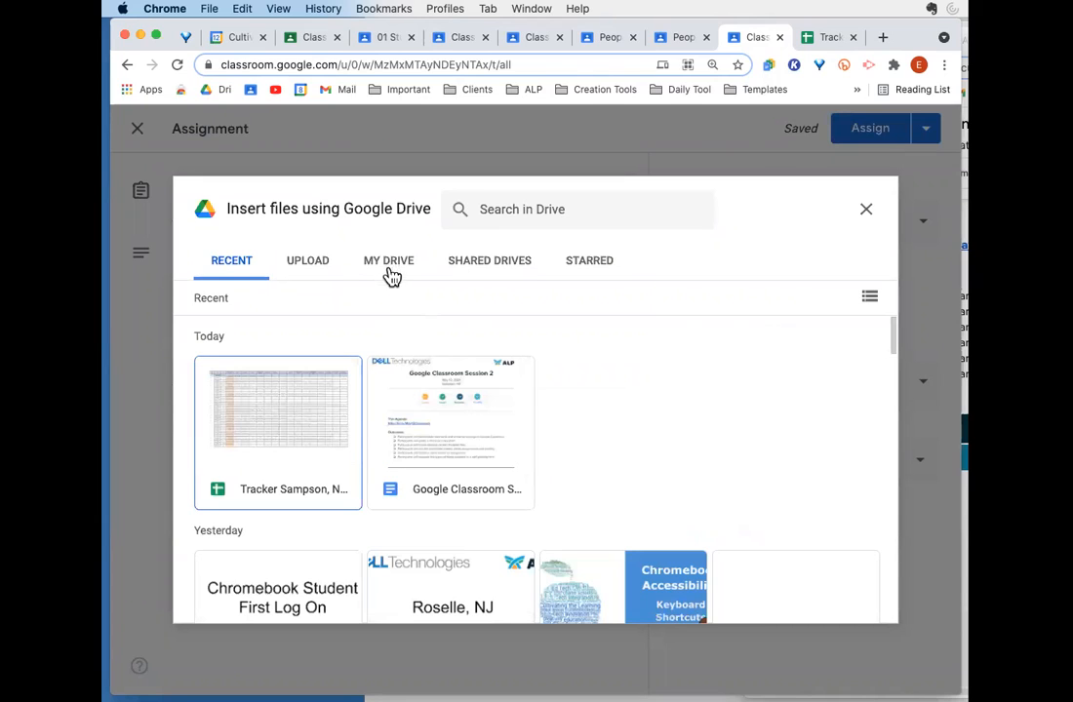
left_click(451, 442)
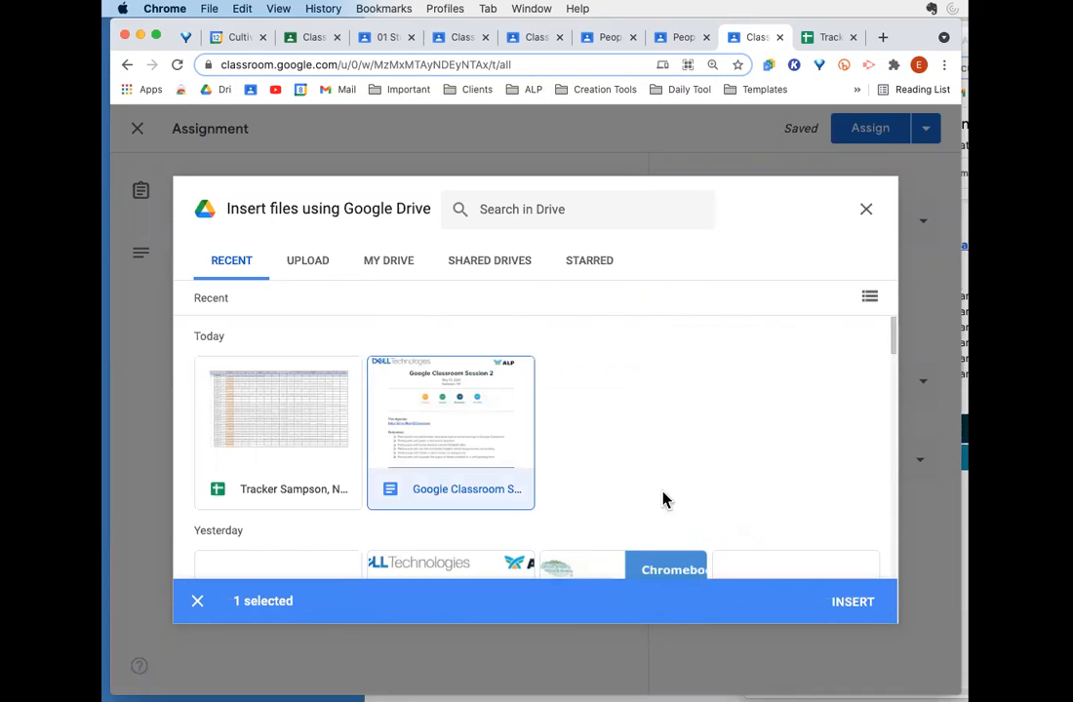
left_click(853, 603)
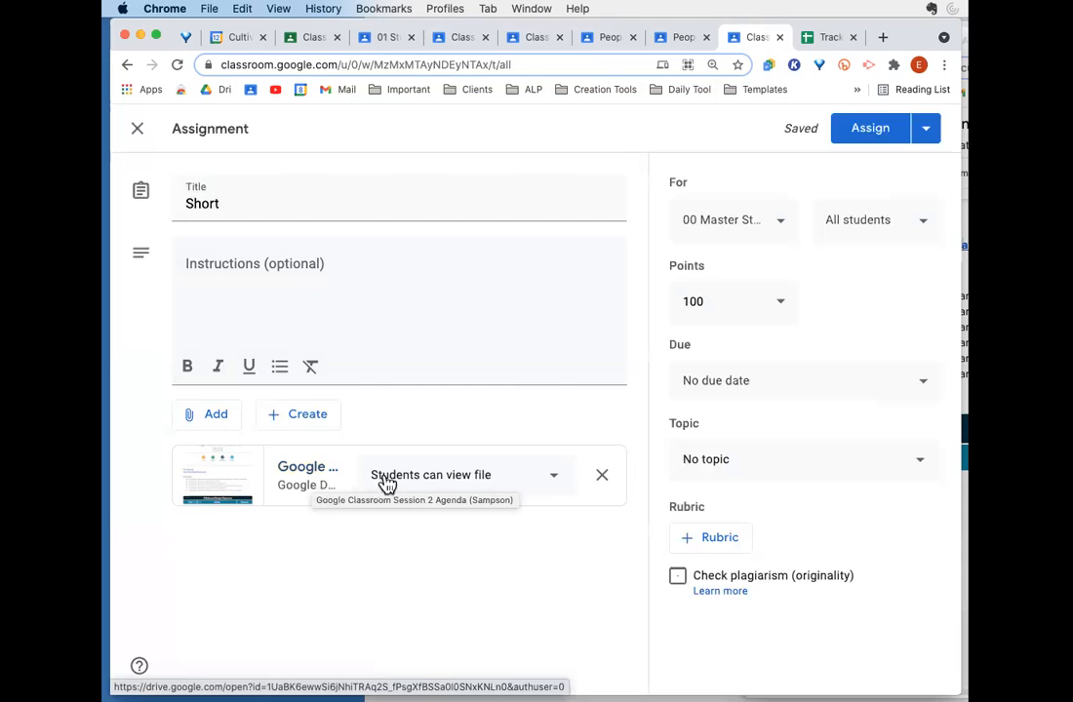
left_click(552, 480)
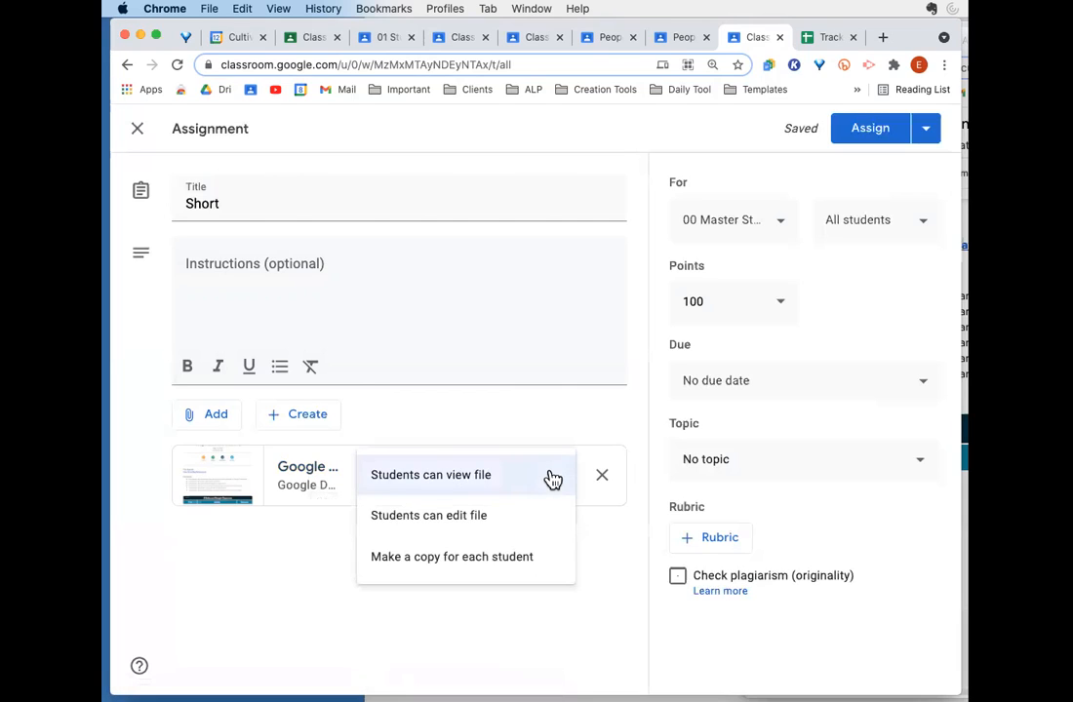
left_click(528, 558)
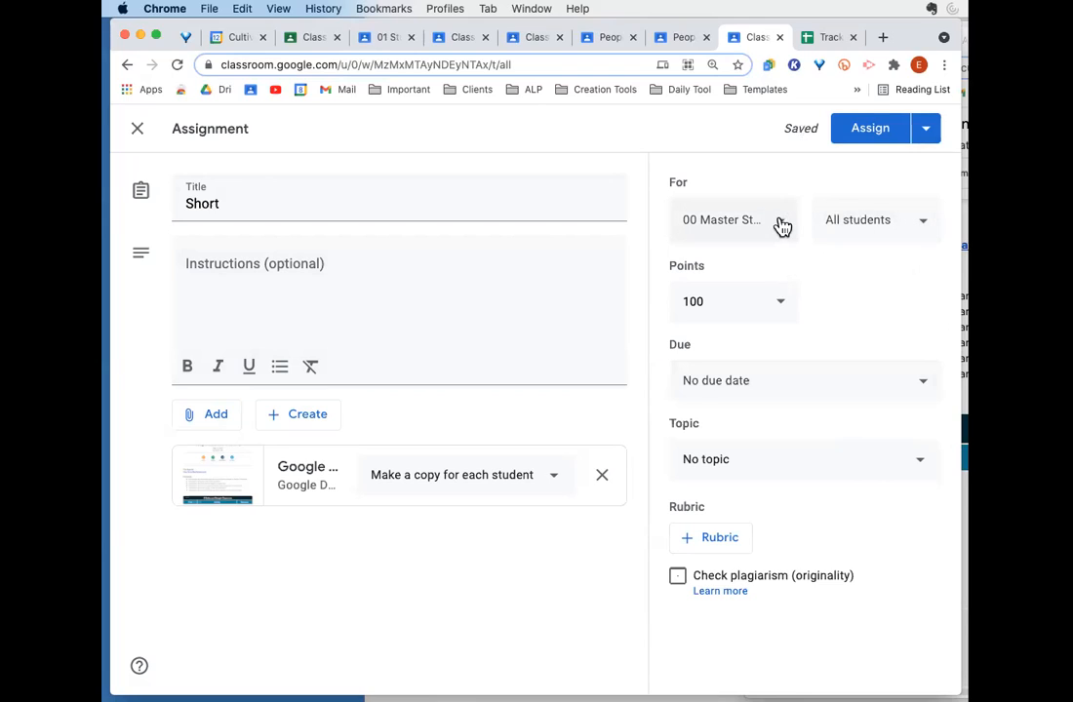
Limit the assignment to 02 Learner and 04 Learner, and change its title to Short Evens
left_click(868, 227)
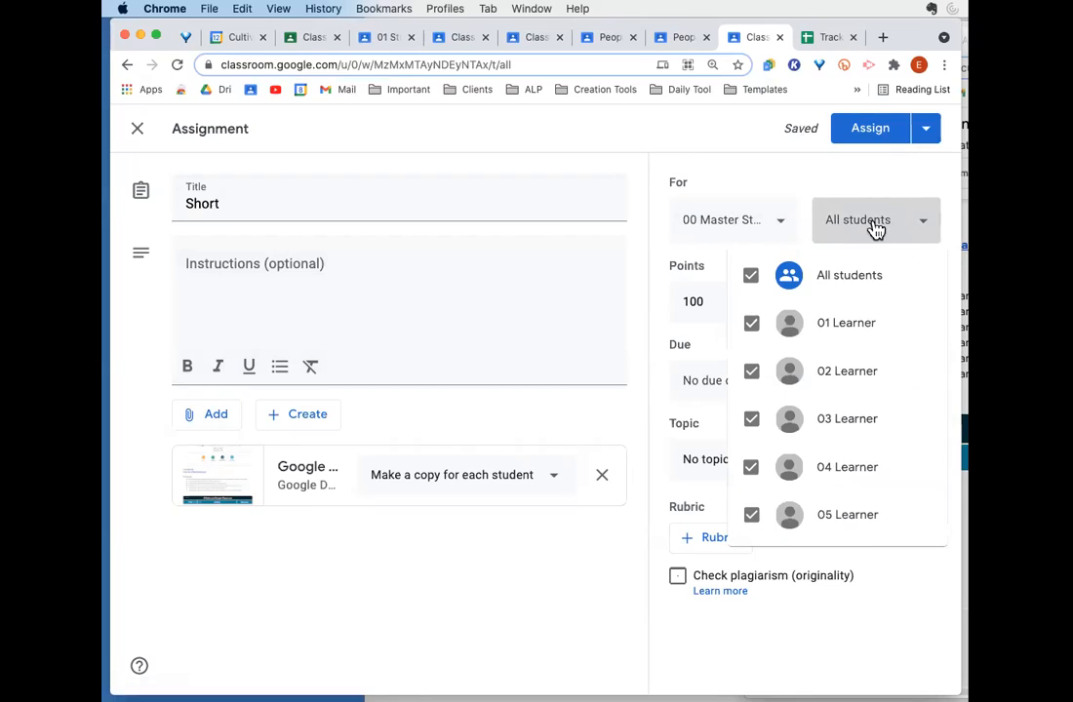
left_click(751, 325)
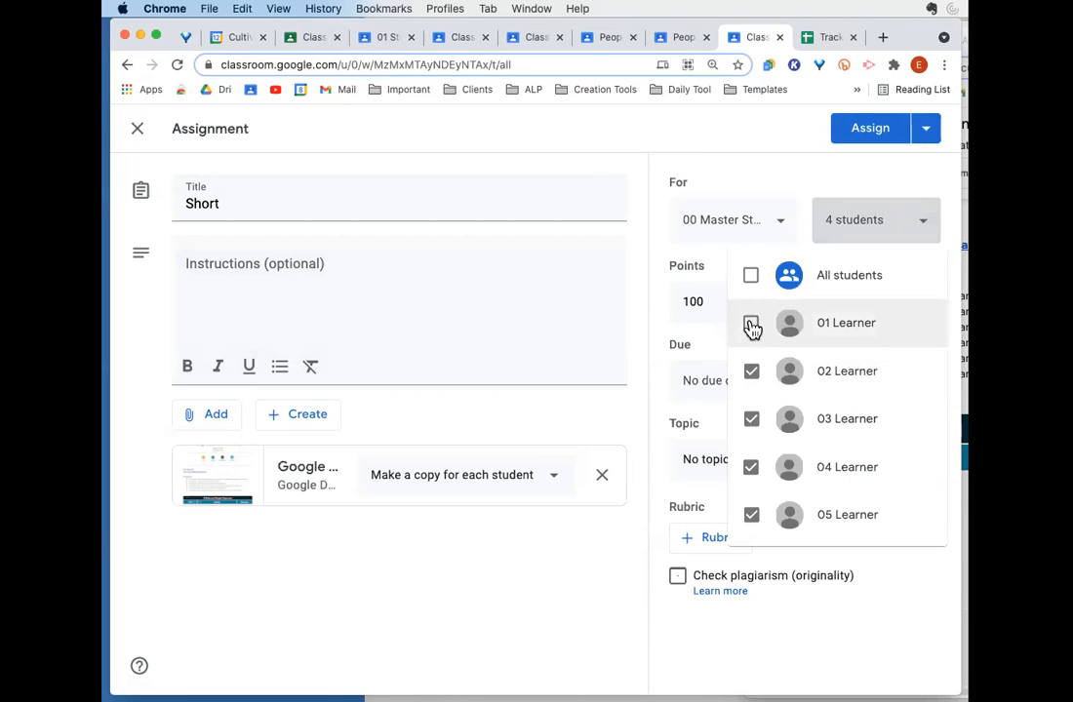
left_click(752, 419)
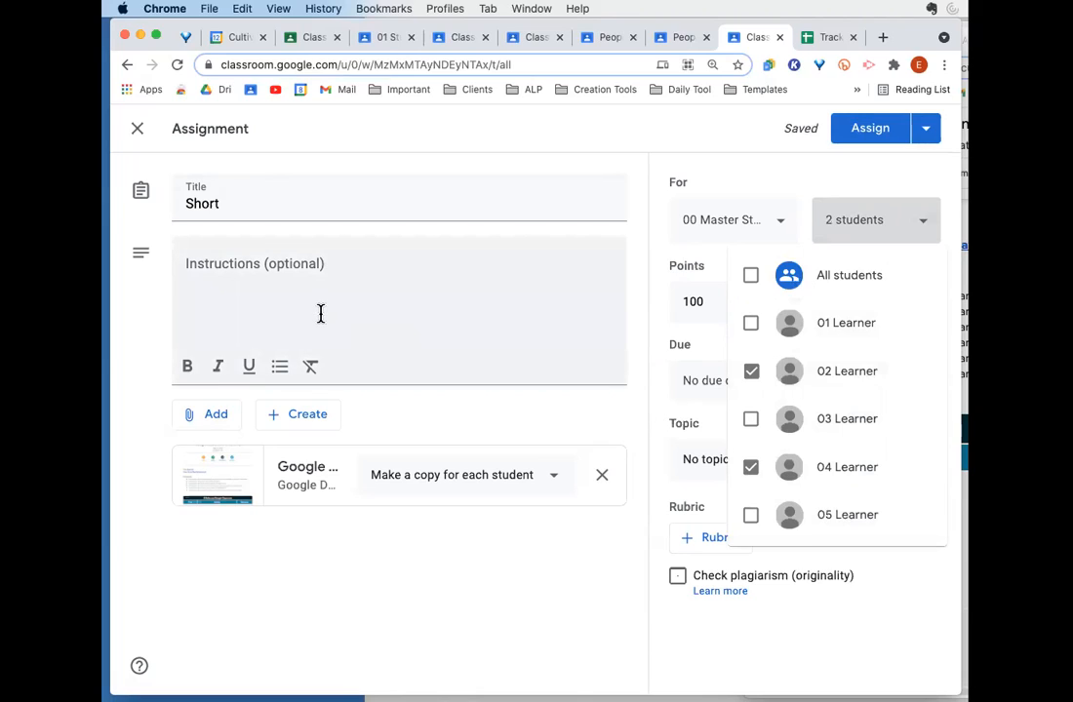
left_click(300, 201)
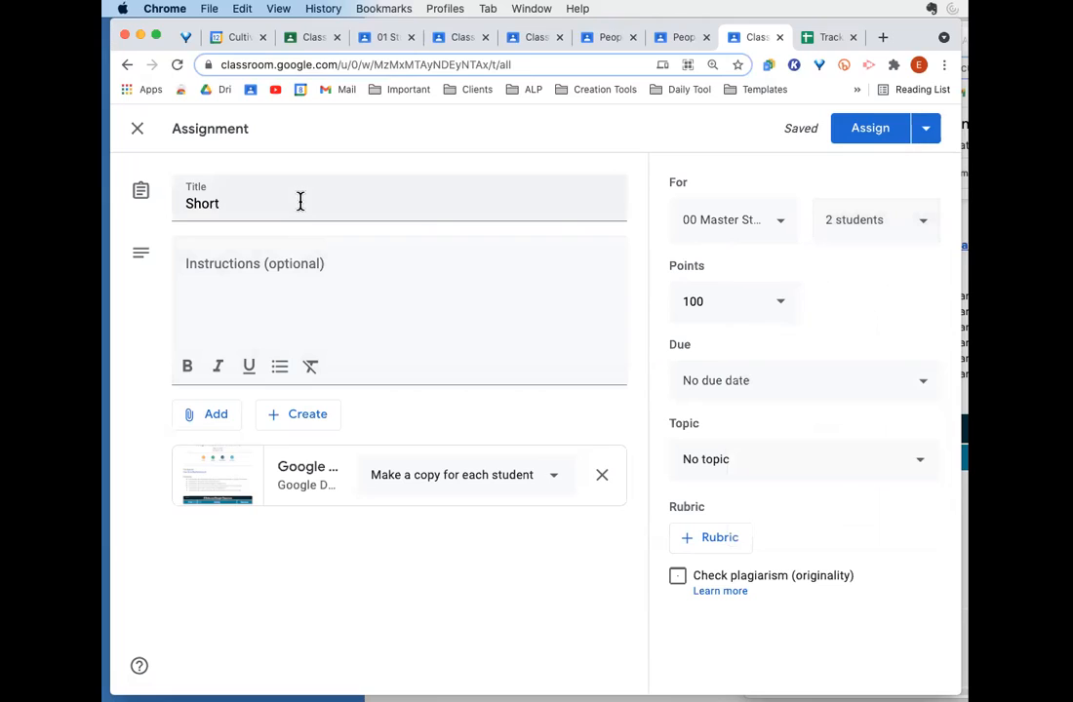
left_click(301, 201)
type("Env")
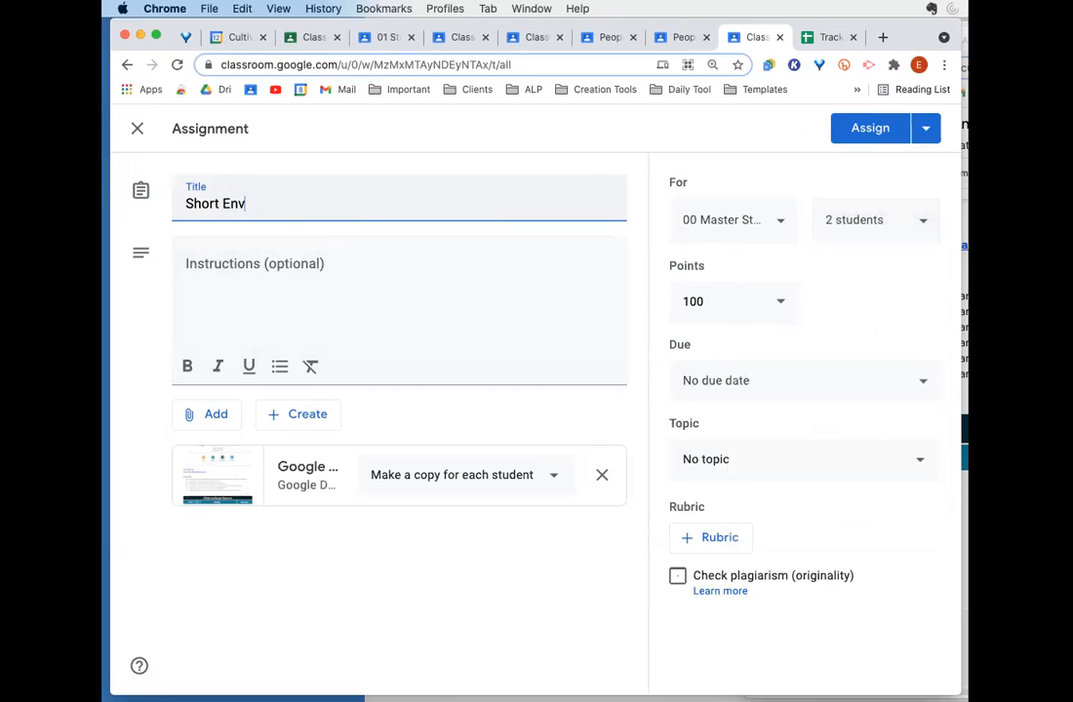
key("BackSpace")
key("BackSpace")
type("vens")
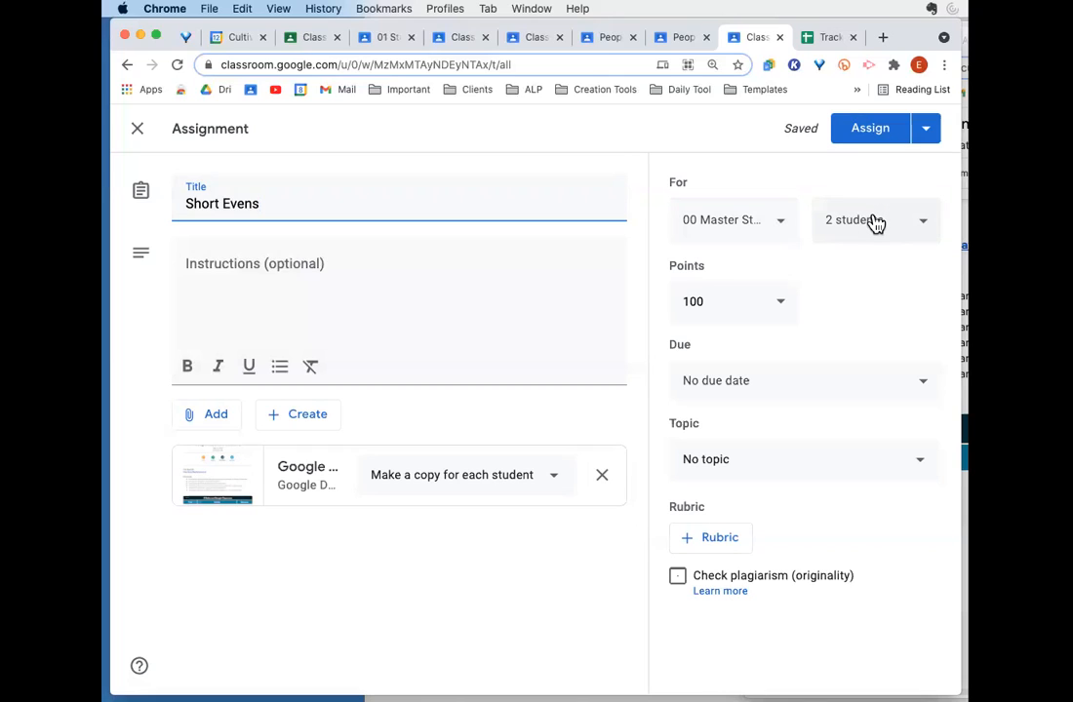
Check the chosen students, try posting the assignment to the 02 Student Sample class (Section 2) as well, and remove that class again
left_click(877, 223)
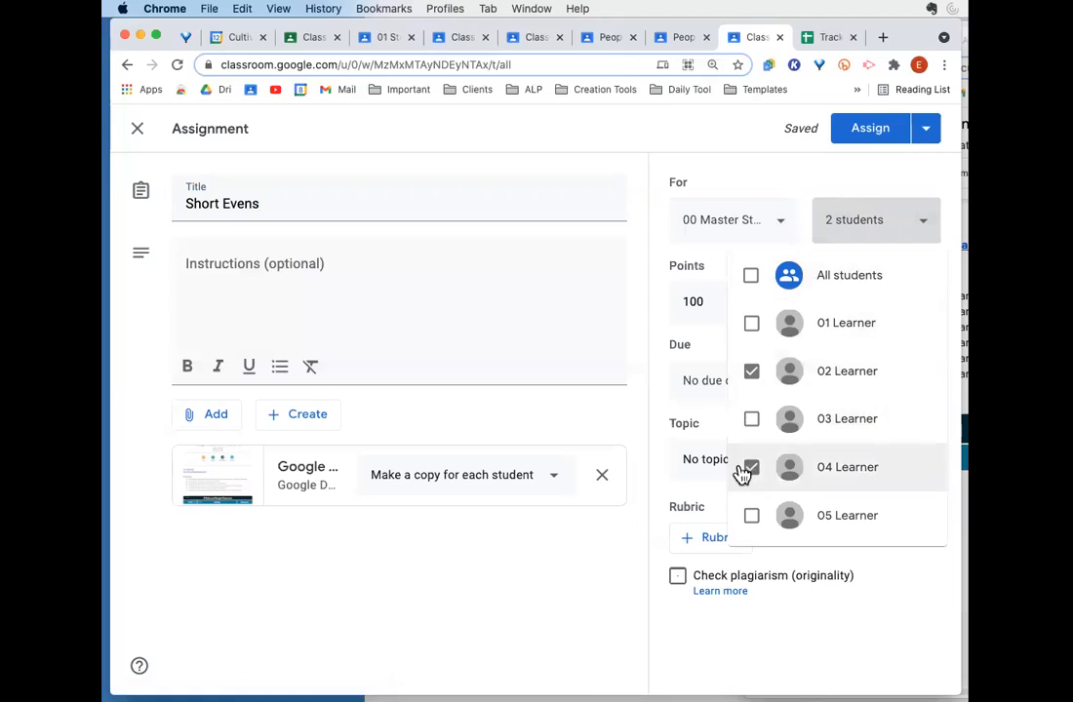
left_click(776, 185)
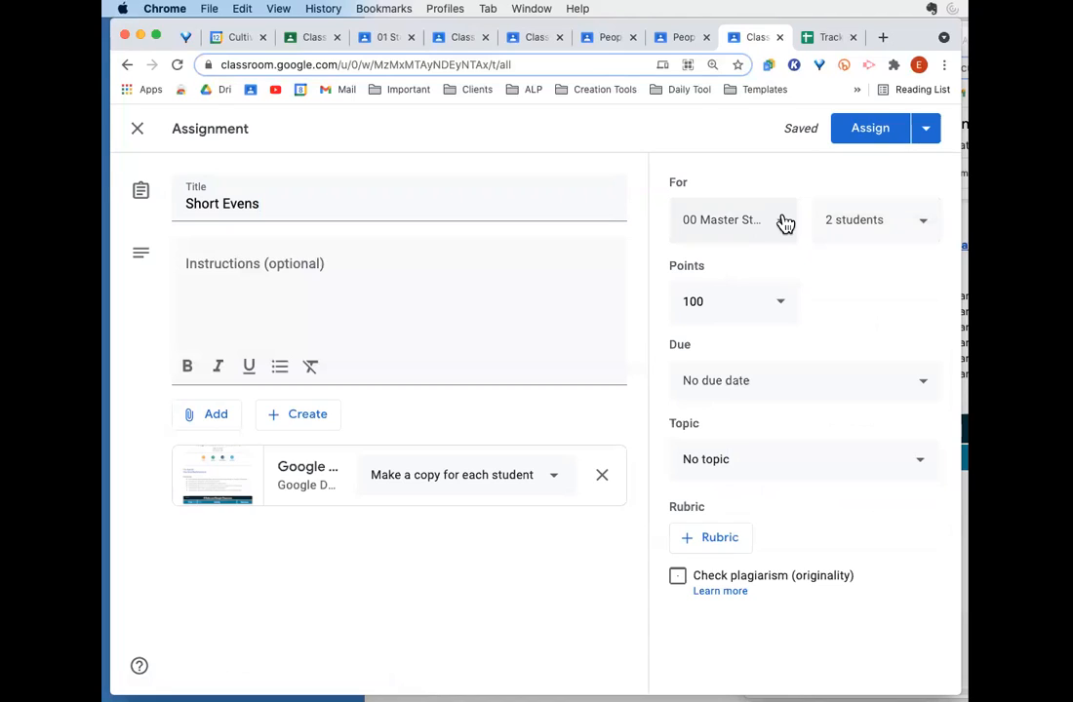
left_click(785, 223)
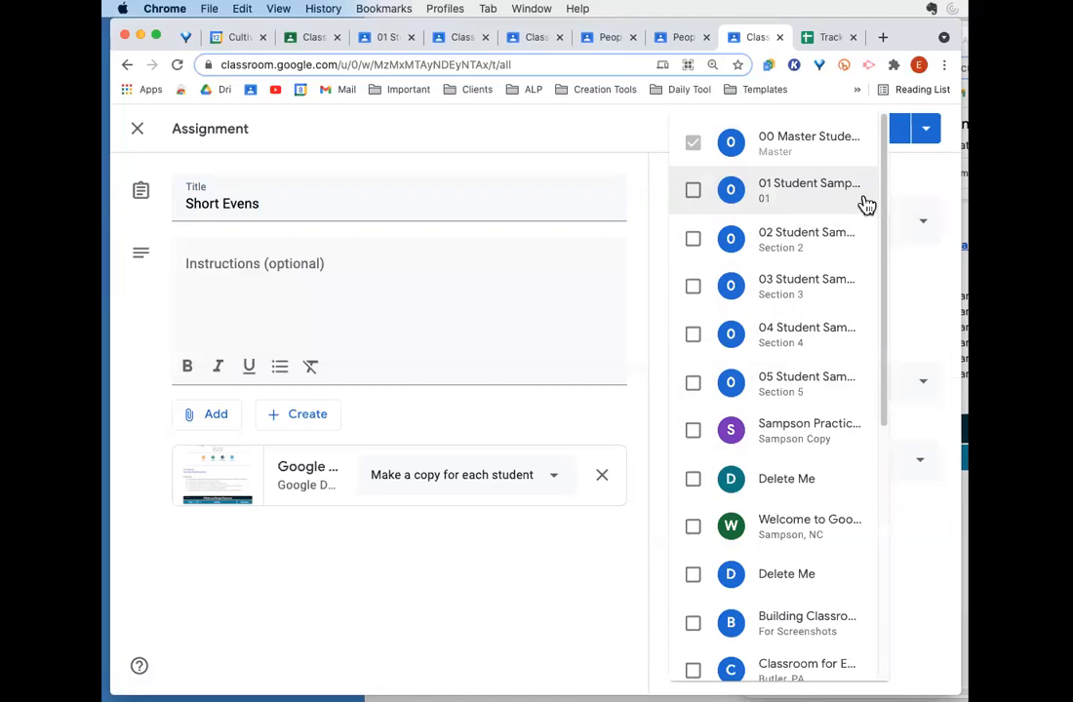
left_click(694, 241)
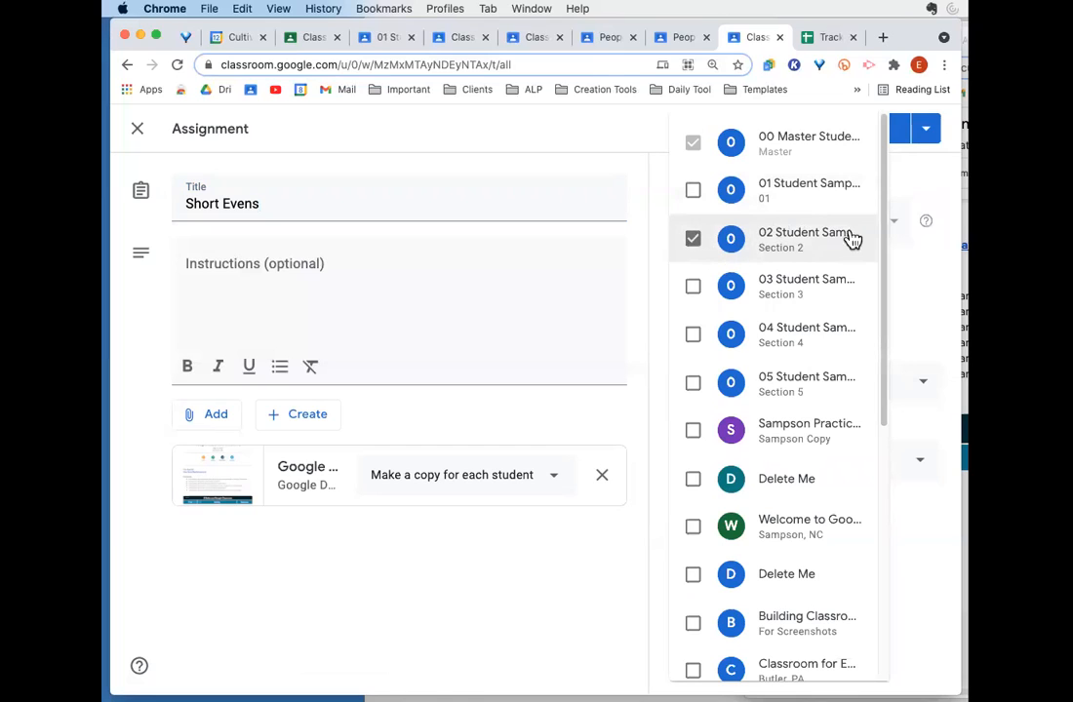
left_click(903, 176)
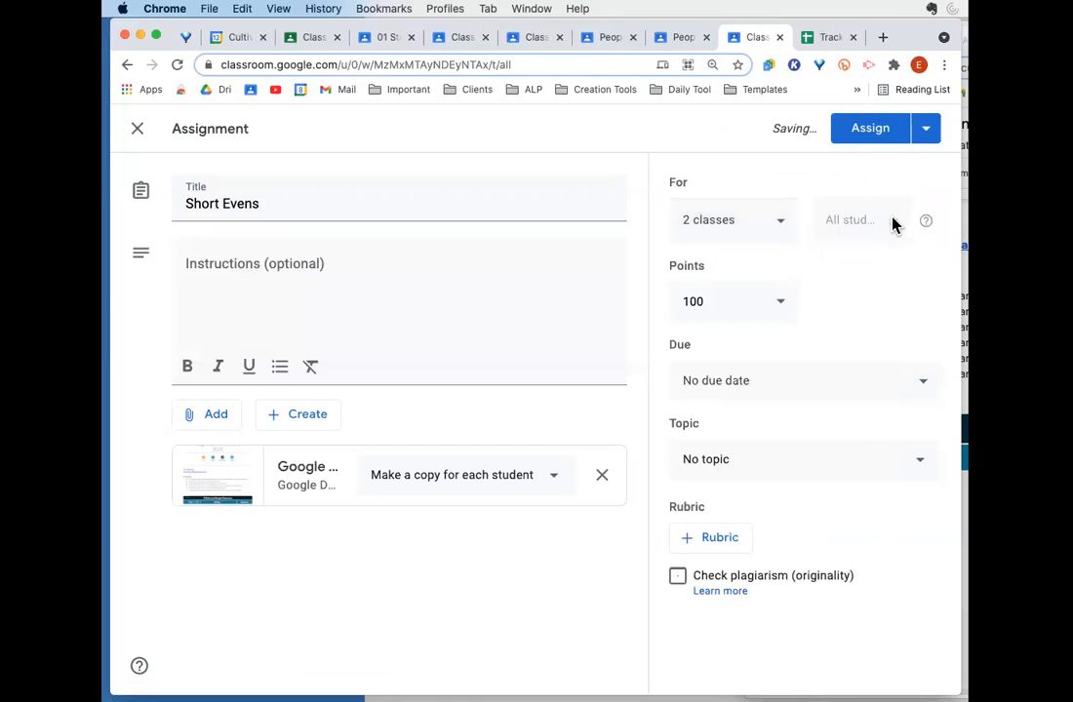
left_click(784, 221)
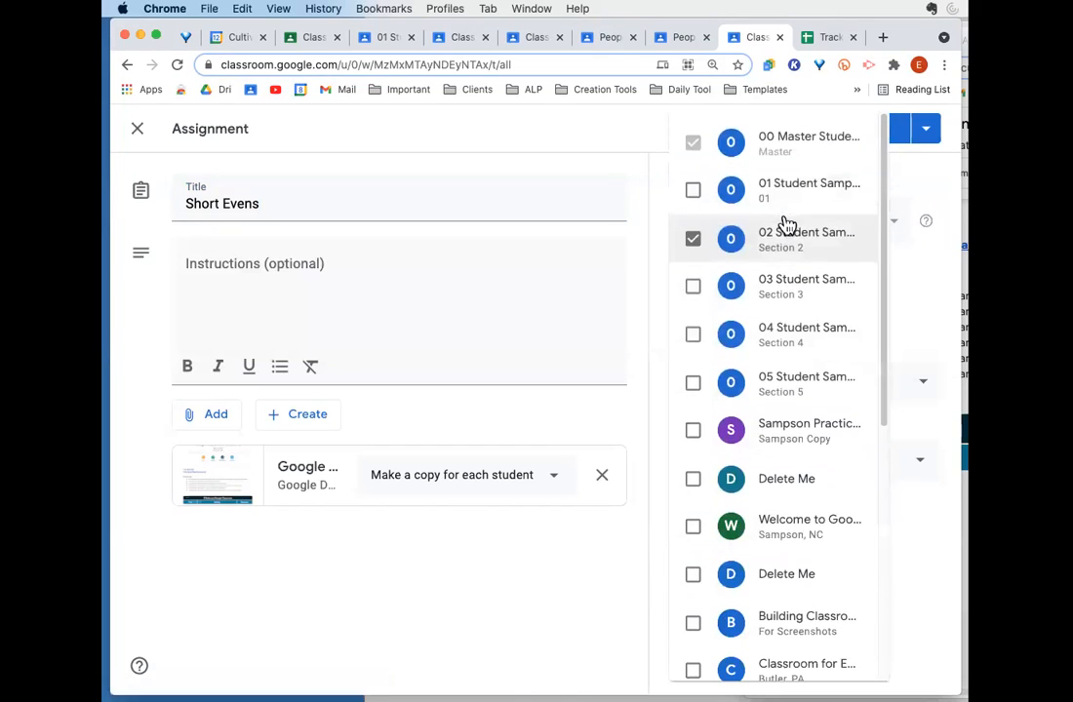
left_click(695, 240)
left_click(917, 199)
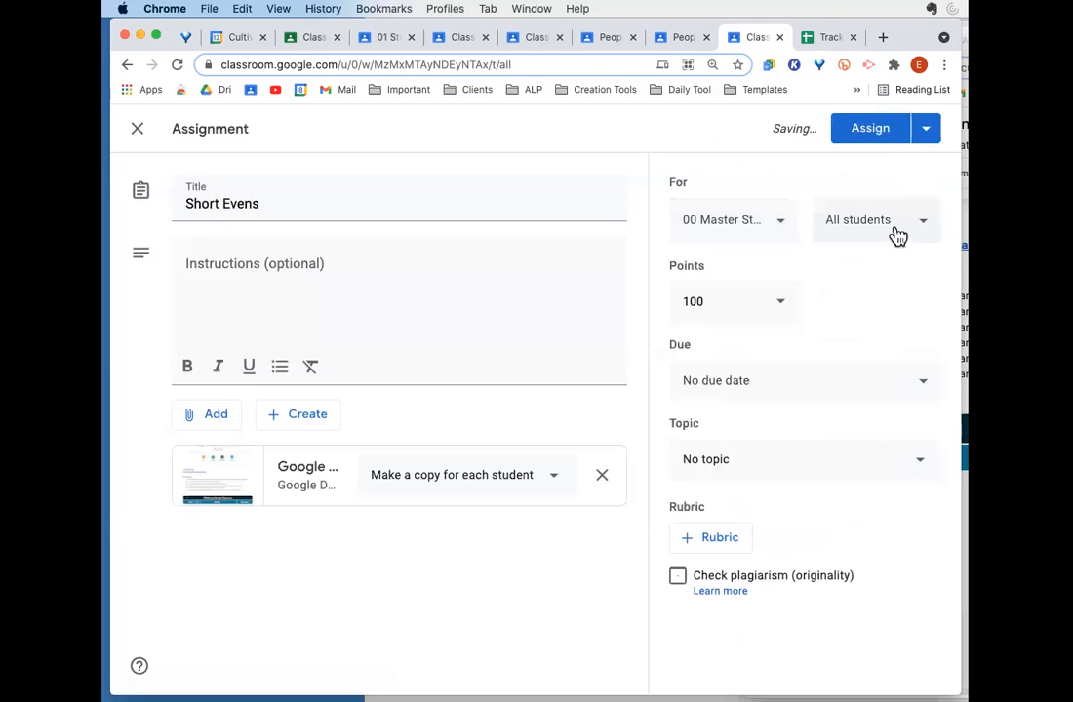
Clear the All students selection and assign the work only to 02 Learner and 04 Learner
left_click(898, 228)
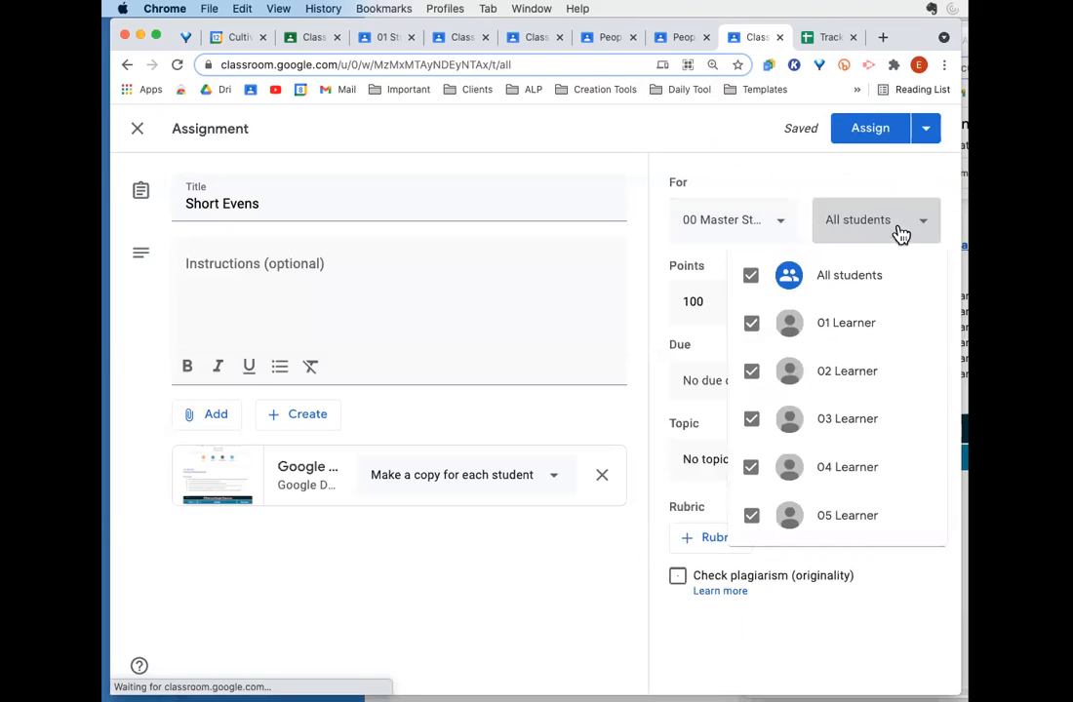
left_click(750, 275)
left_click(751, 371)
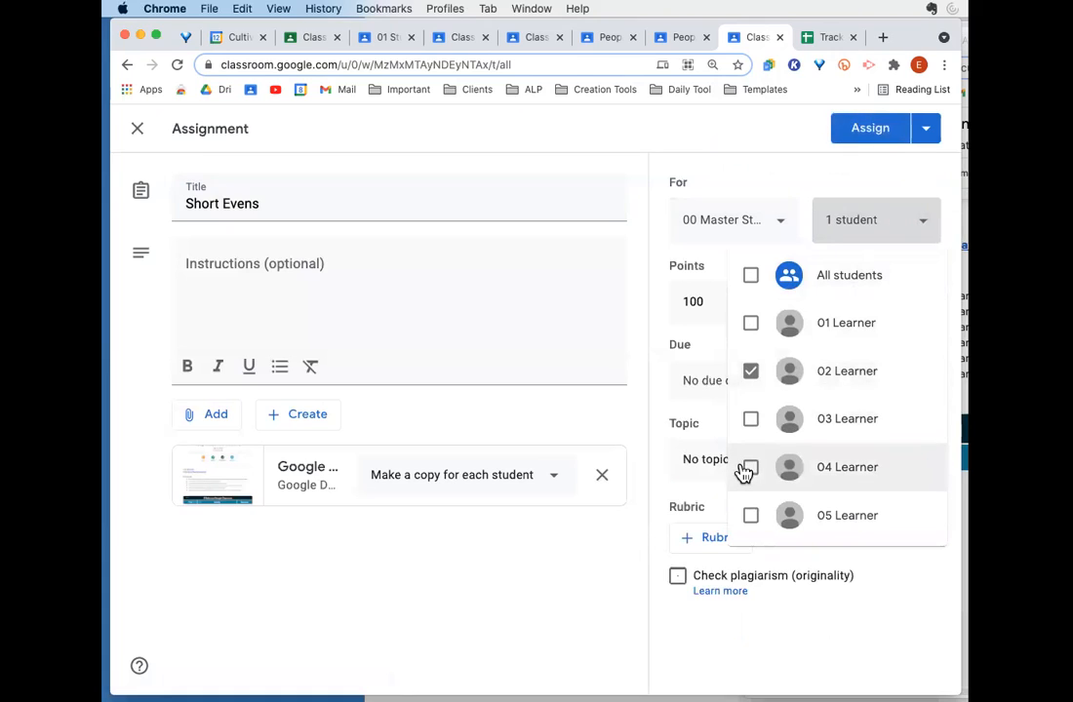
left_click(751, 467)
left_click(953, 244)
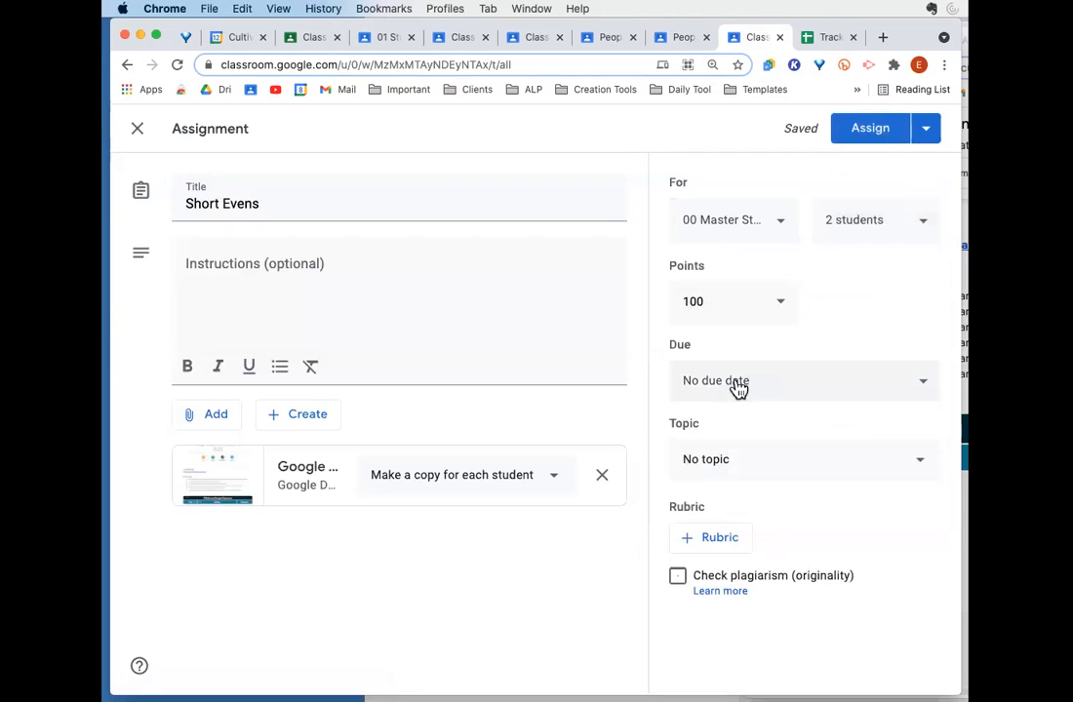
Examine the topic choices, the posting options and the attached document's student access options, keeping the current settings
left_click(734, 466)
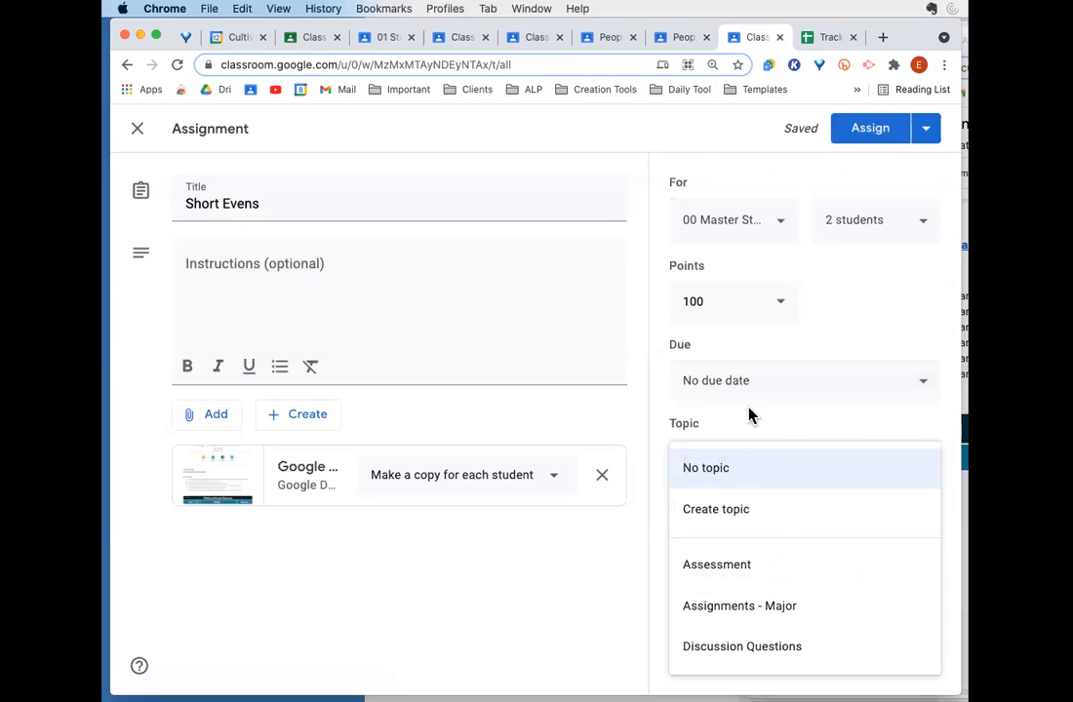
left_click(747, 426)
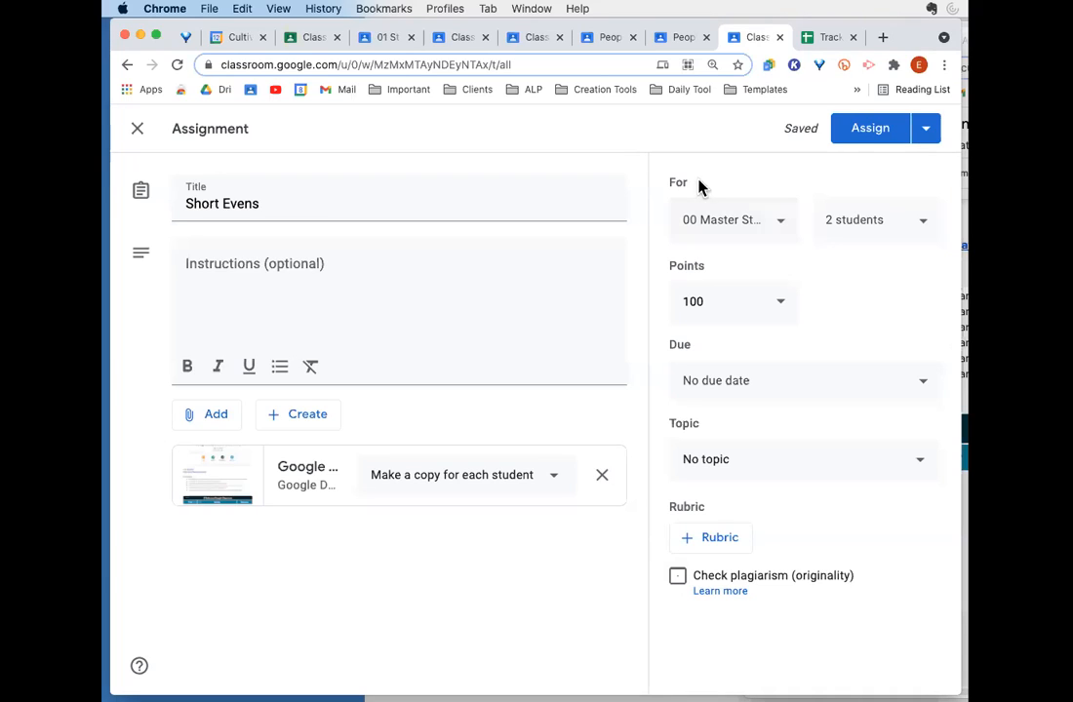
left_click(926, 131)
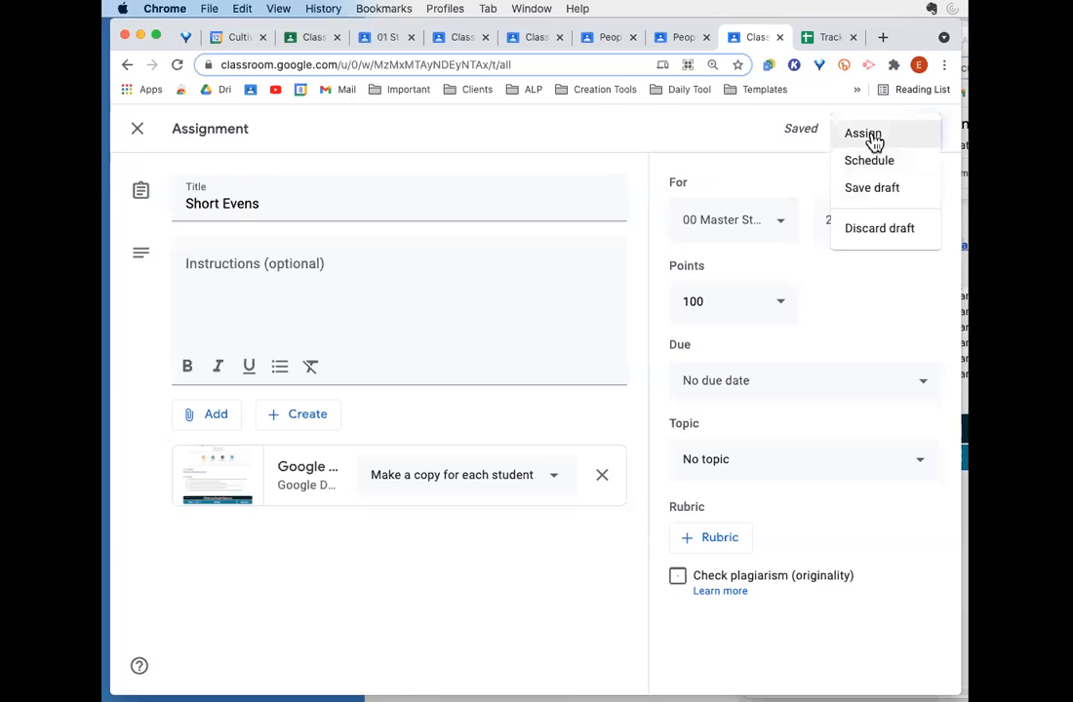
left_click(567, 232)
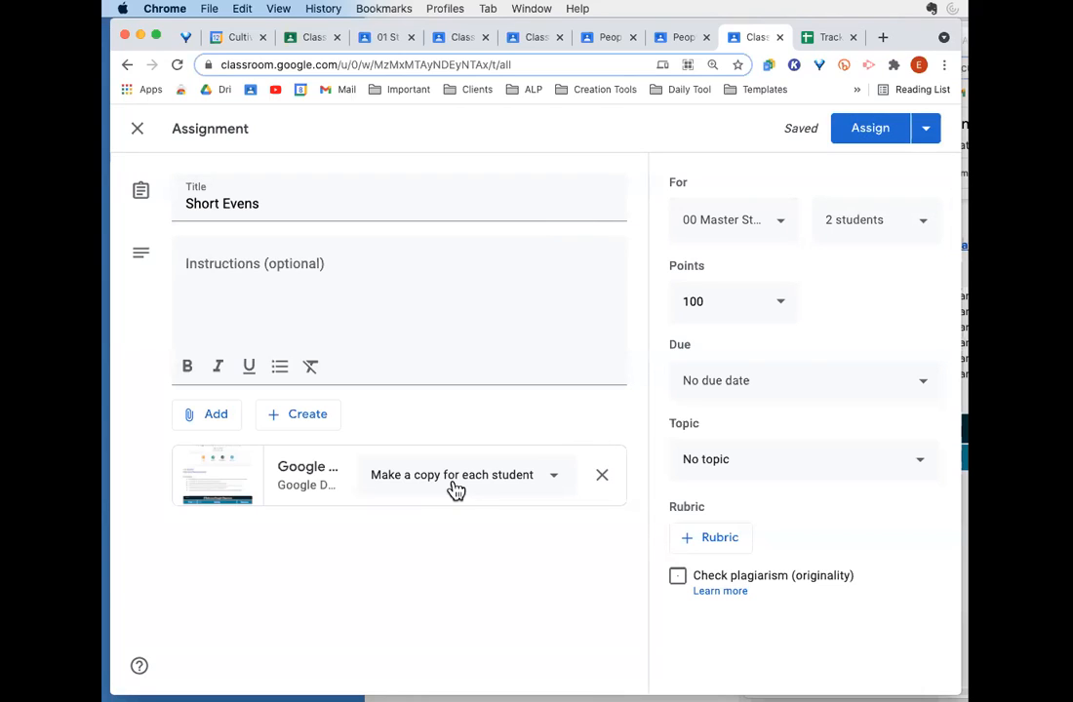
left_click(554, 475)
left_click(493, 402)
left_click(552, 480)
left_click(498, 555)
Check which learners are selected, assign Short Evens and look through the class's classwork list
left_click(925, 231)
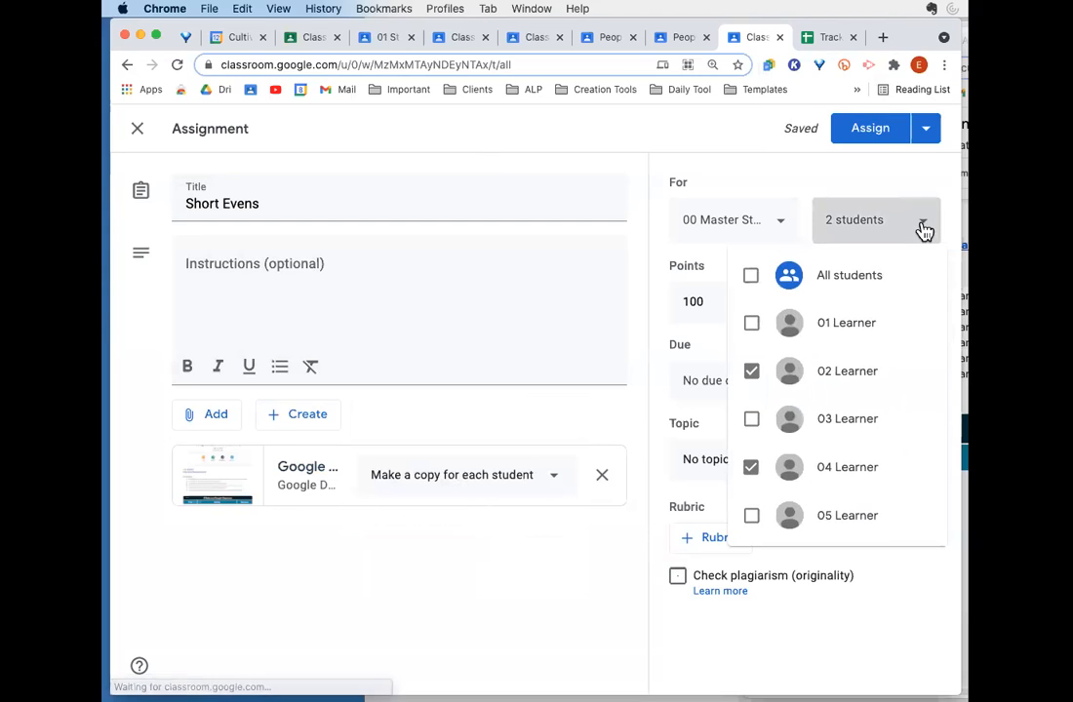
left_click(829, 185)
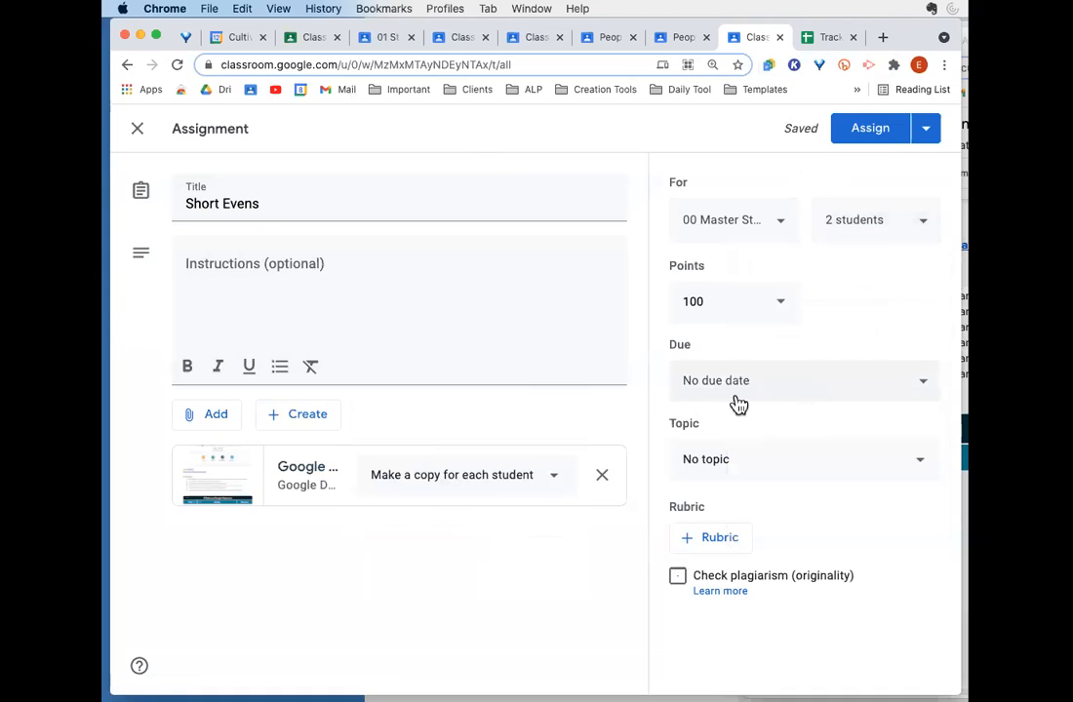
left_click(875, 129)
scroll(630, 441, "down", 3)
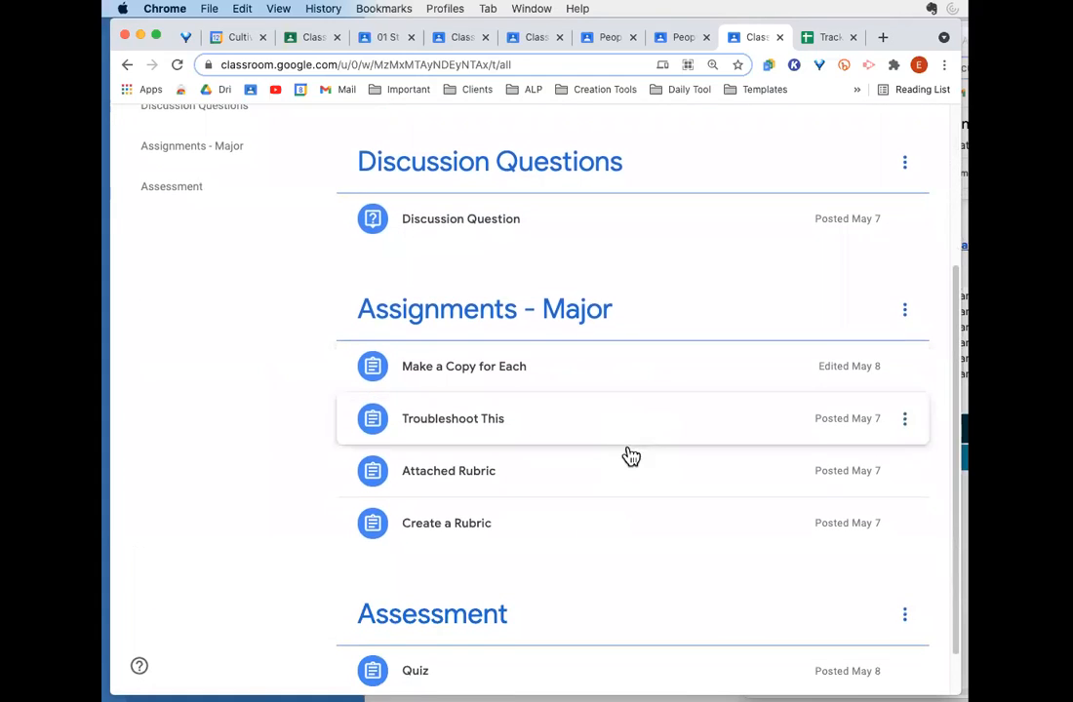
Look through the classwork lists of the 04 and 05 Student Sample Classrooms and return to the 01 class
left_click(388, 39)
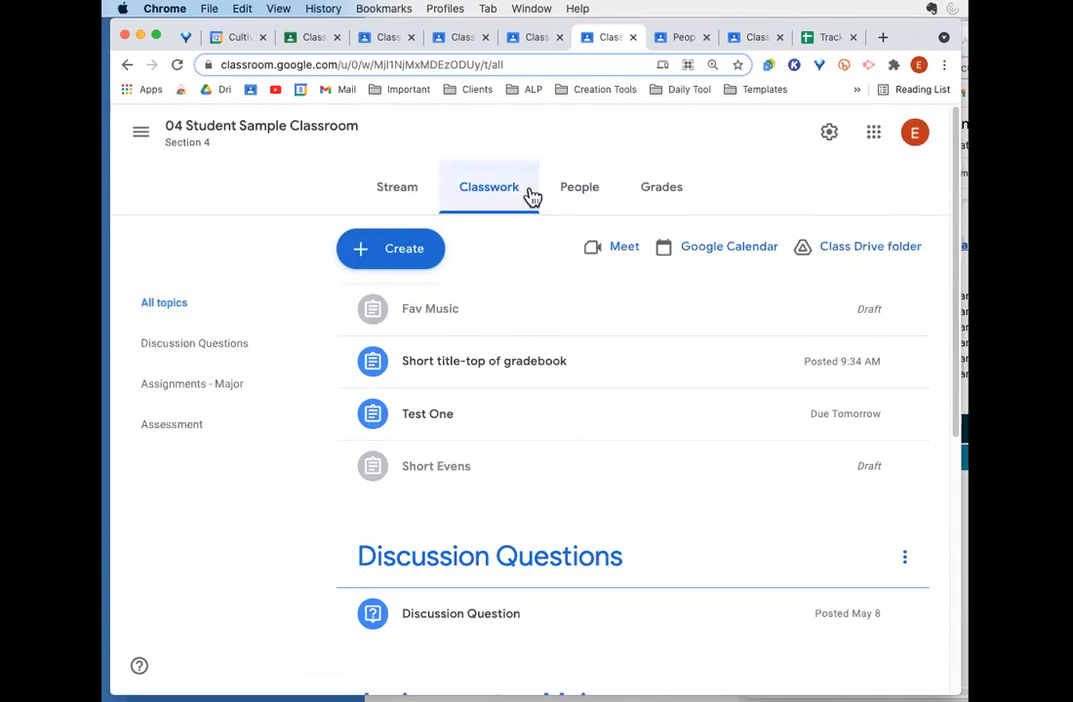
left_click(680, 39)
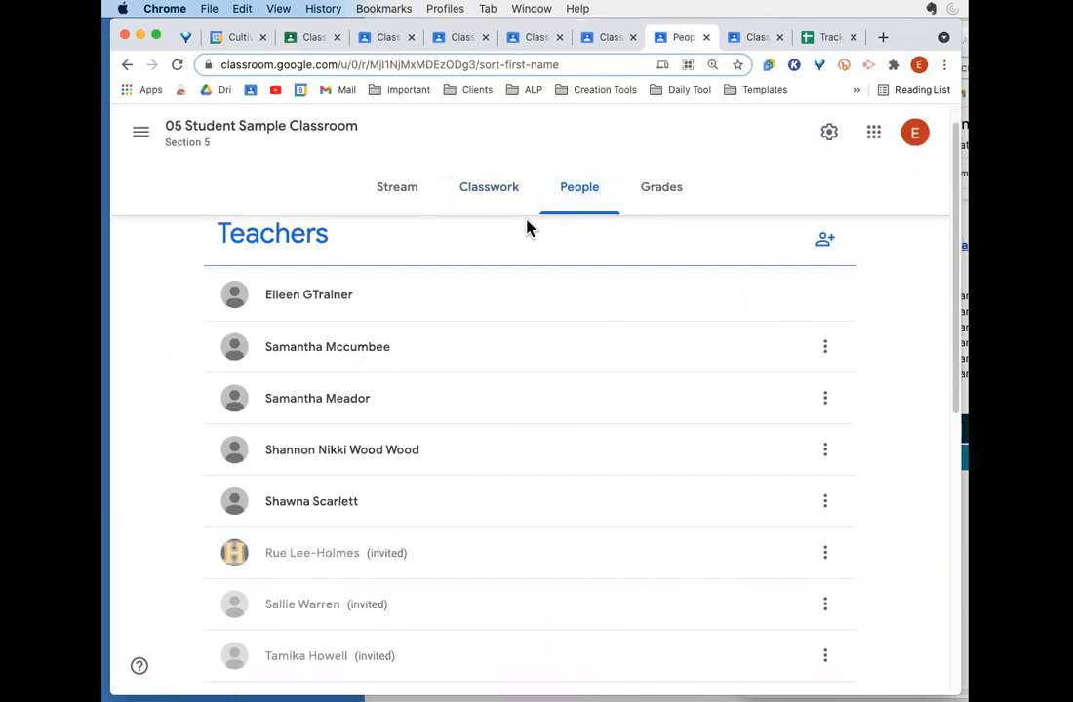
left_click(488, 187)
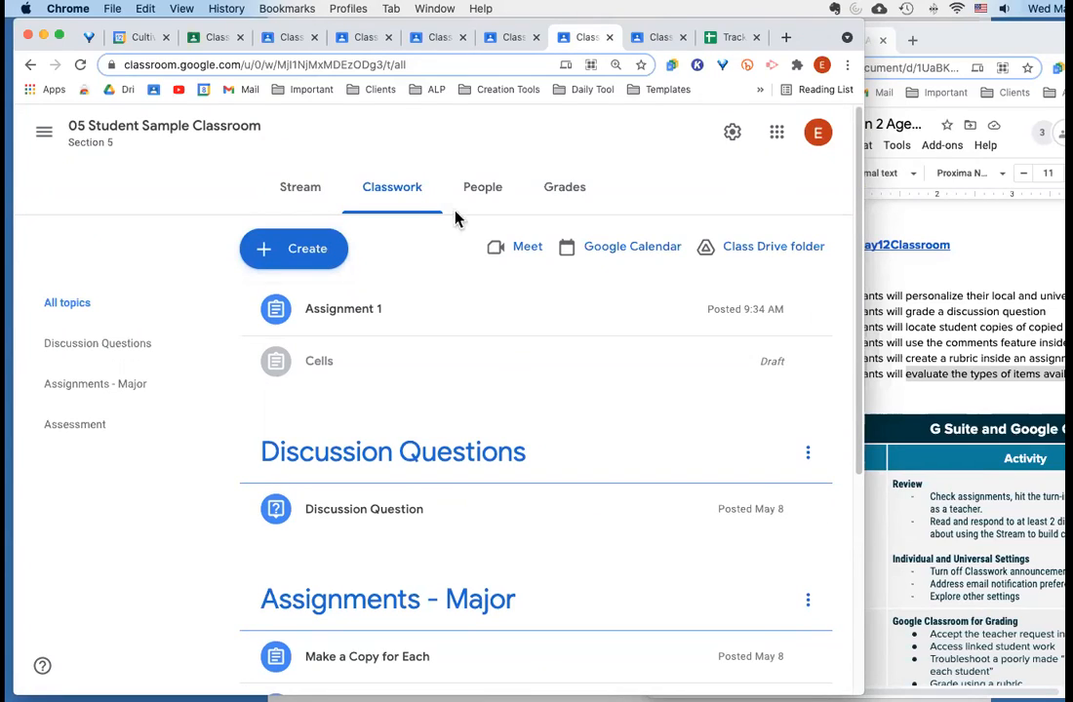
left_click(279, 37)
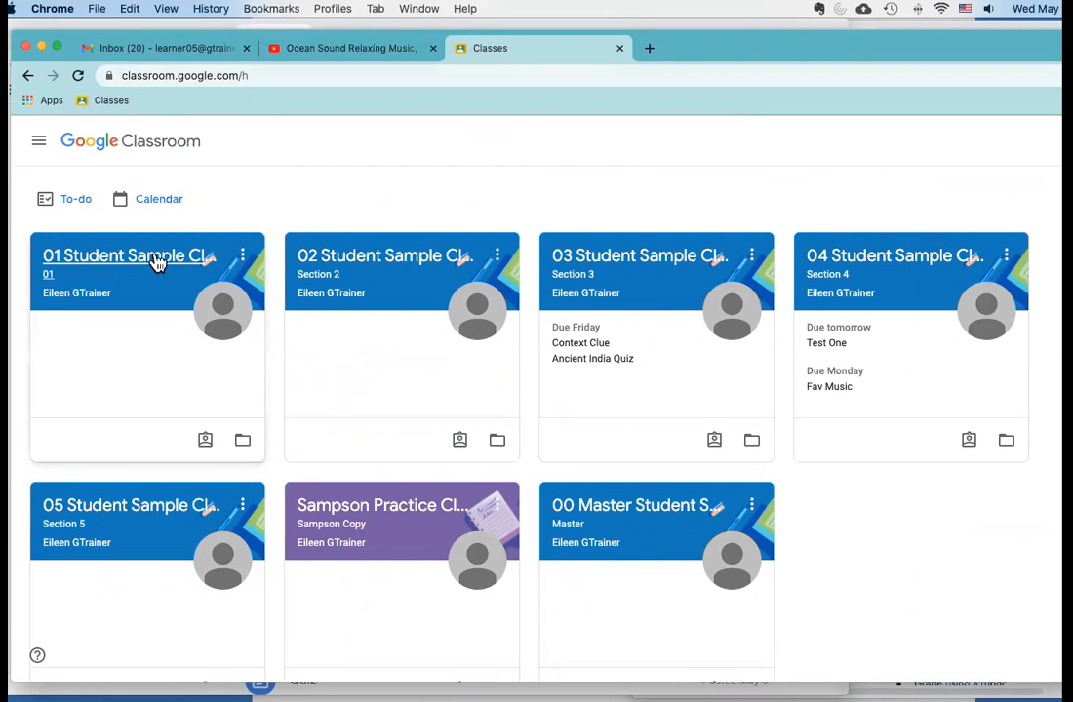
In the student account's browser window, open the 01 Student Sample Classroom and look through its classwork
left_click(156, 261)
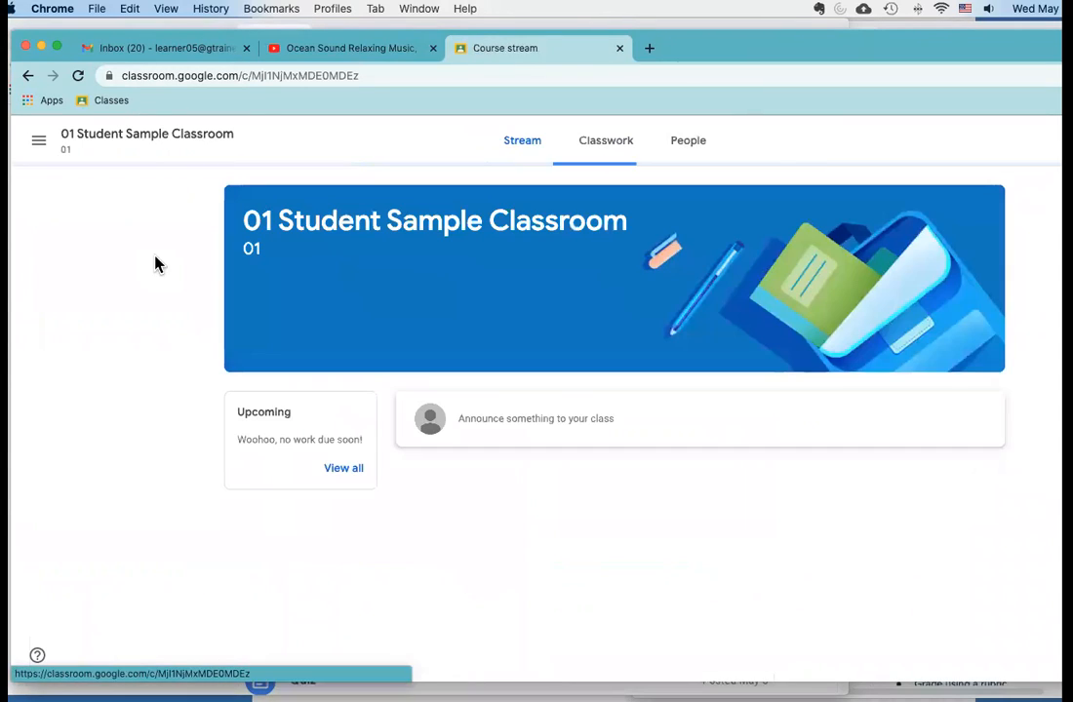
left_click(607, 144)
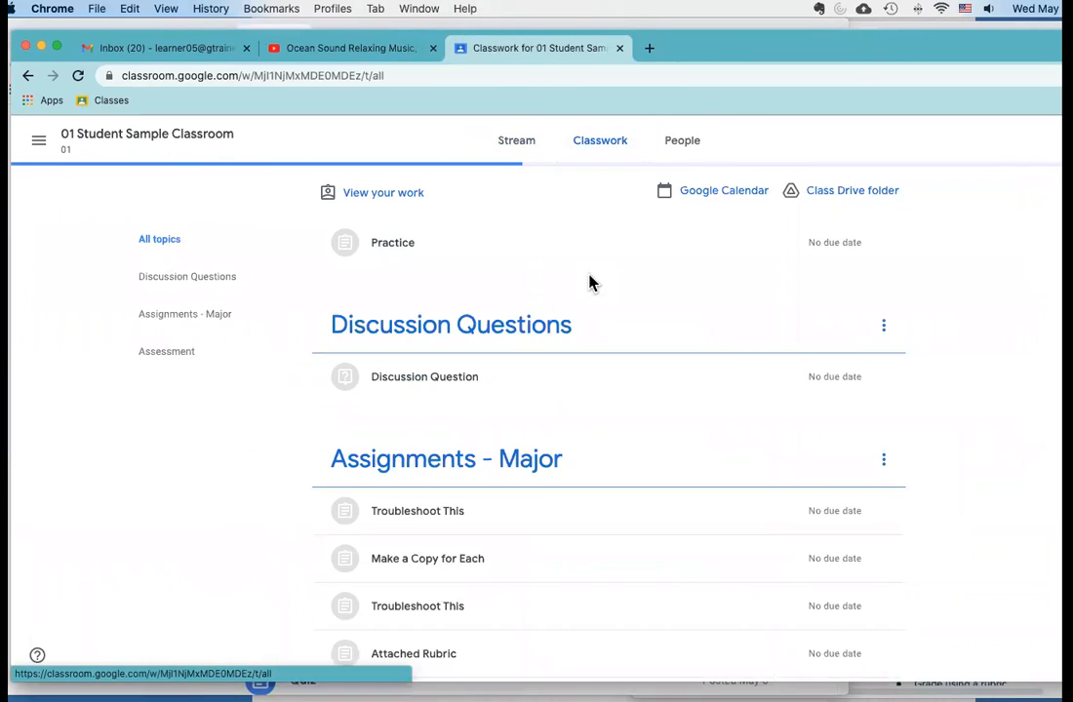
scroll(599, 359, "down", 2)
scroll(600, 361, "down", 3)
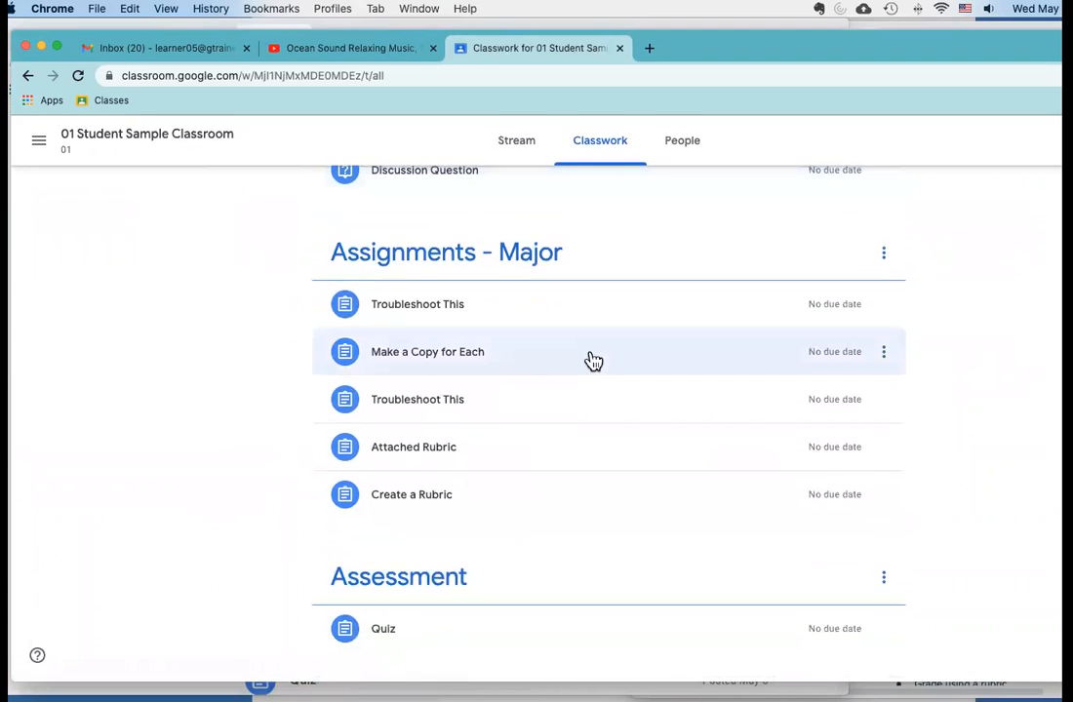
Expand the Make a Copy for Each assignment as the student and open the attached 05 Learner - Report document
left_click(423, 357)
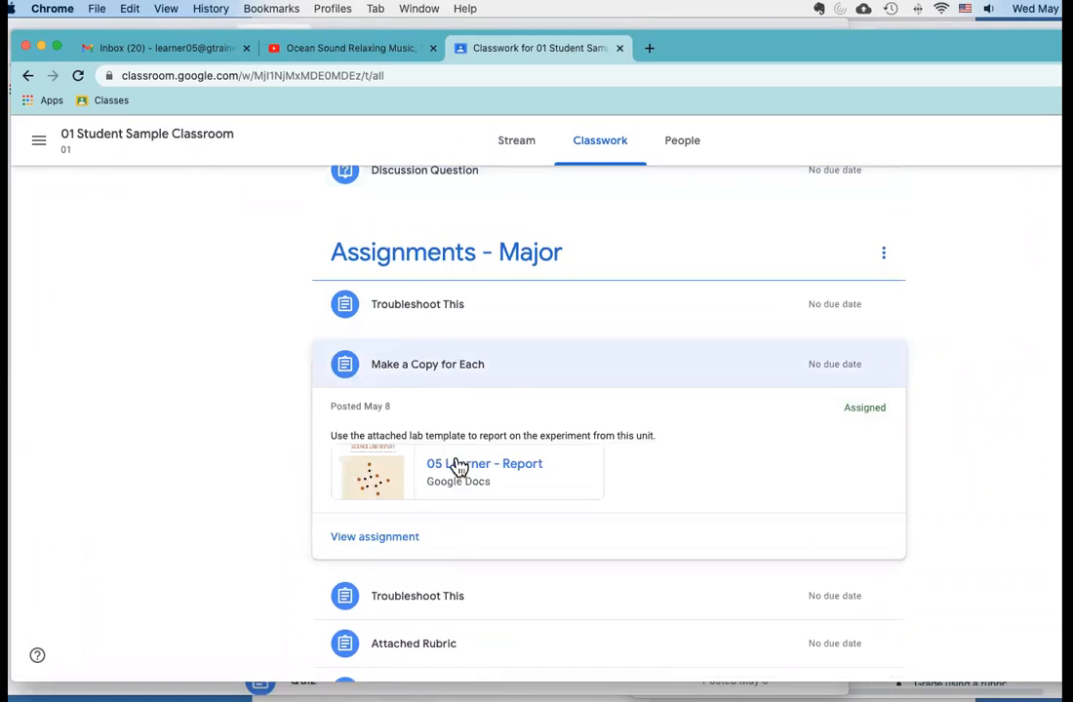
left_click(432, 363)
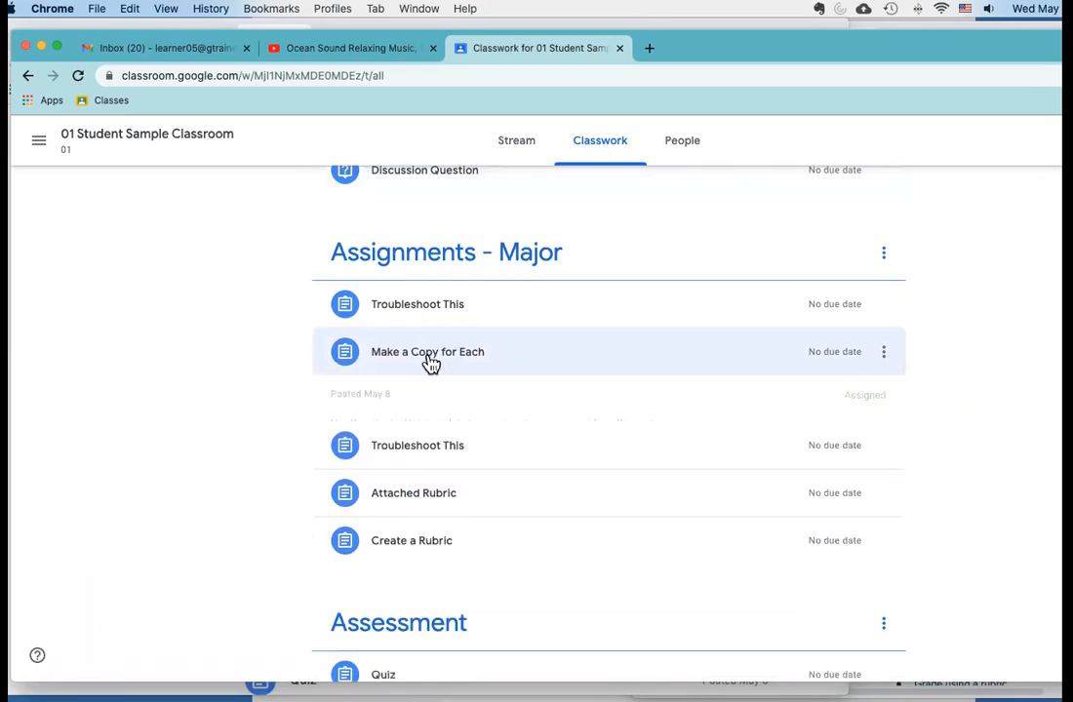
left_click(431, 362)
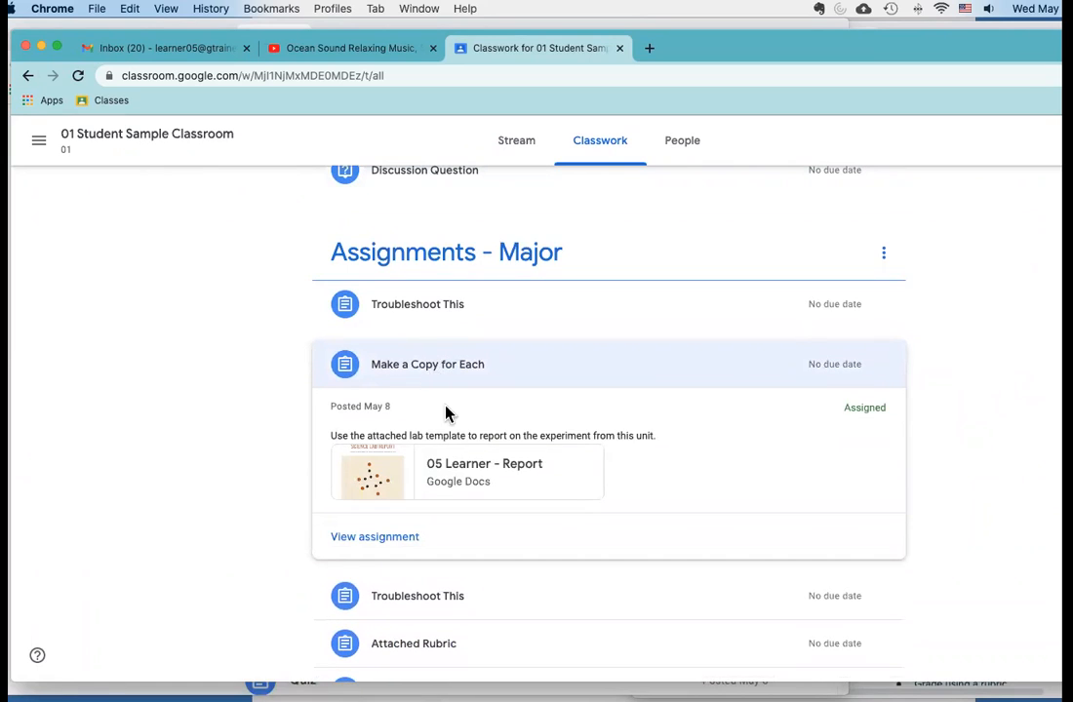
left_click(461, 469)
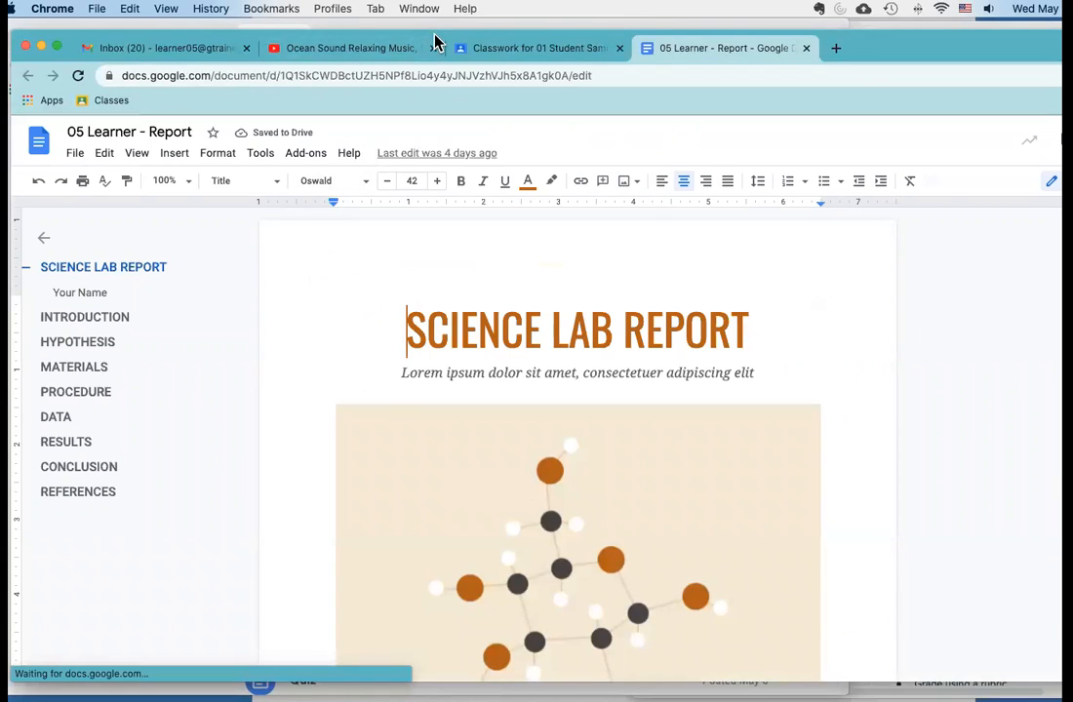
Move the student window aside and review the student work for Make a Copy for Each in the teacher's 01 class
left_click_drag(438, 47, 415, 431)
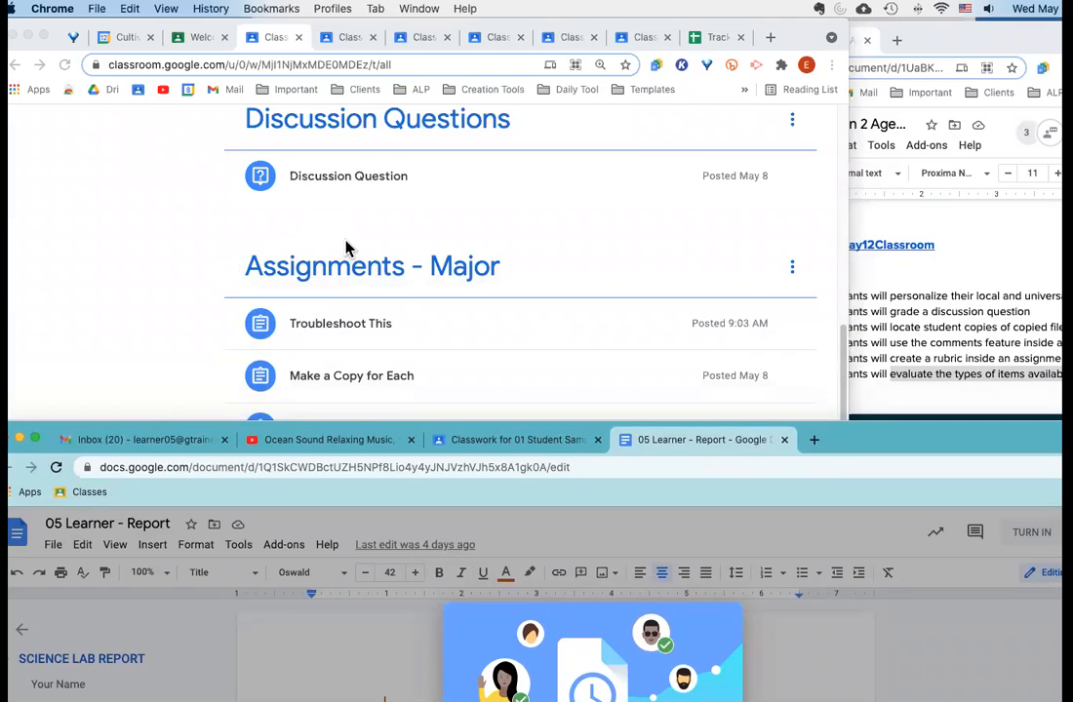
left_click(163, 230)
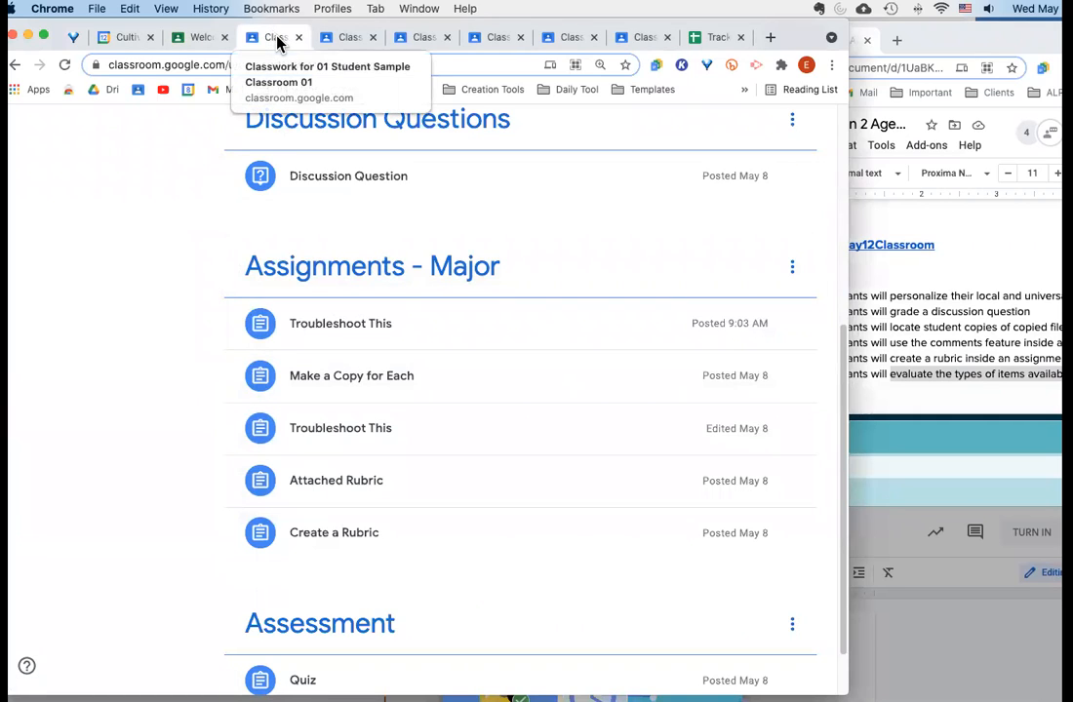
left_click(357, 383)
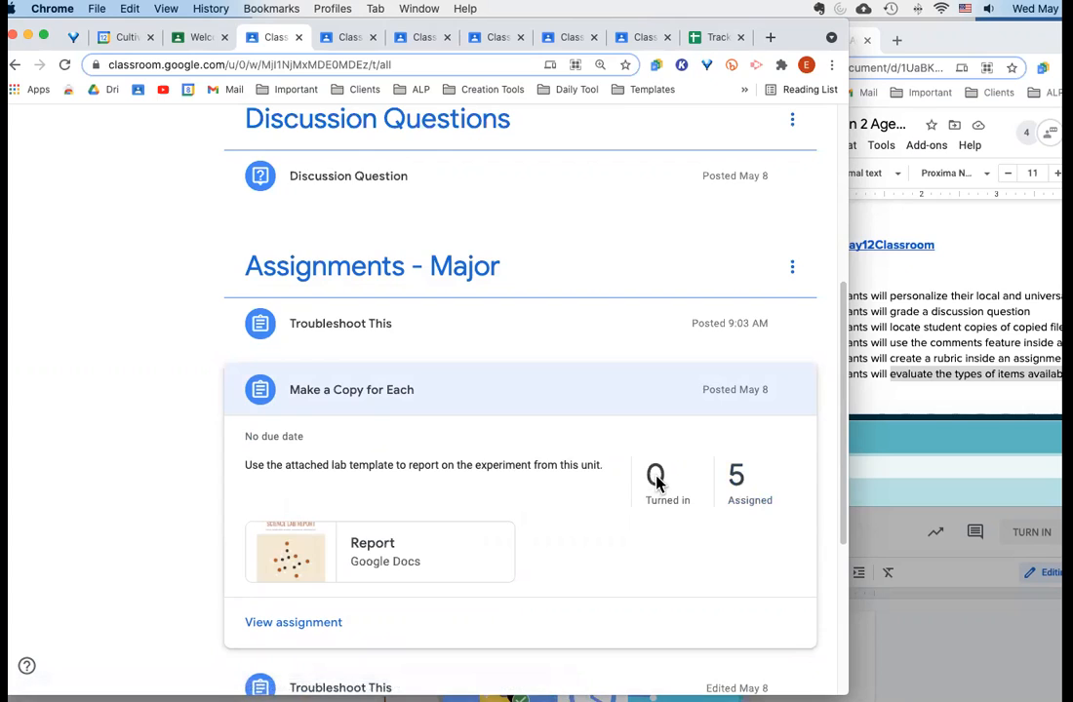
left_click(280, 629)
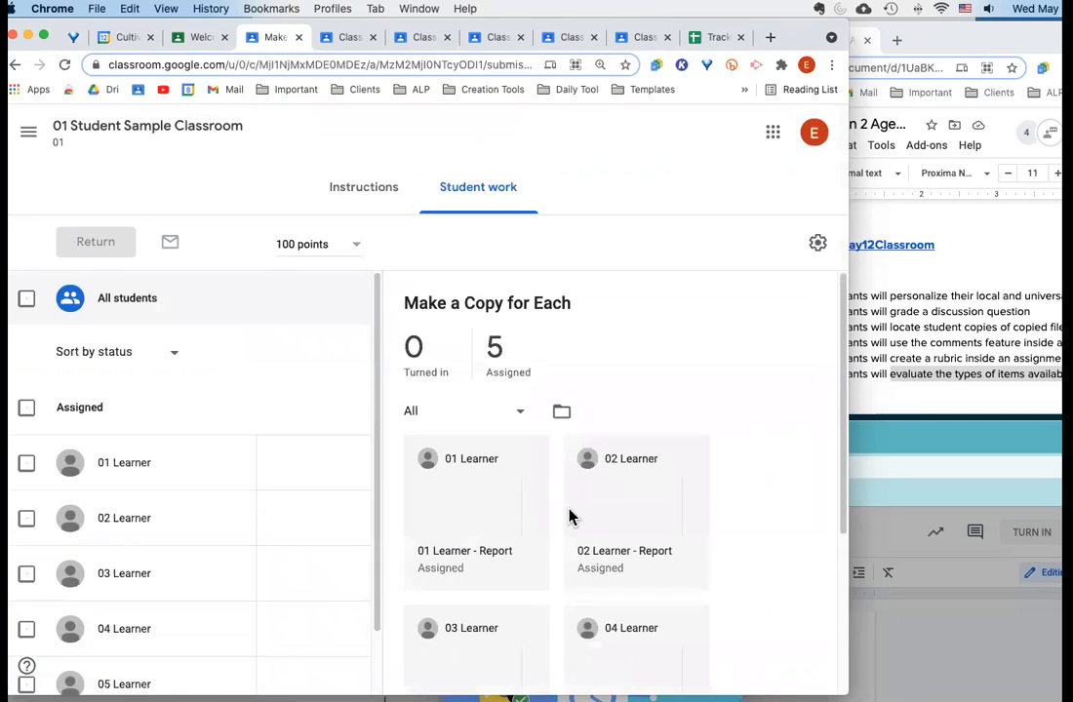
scroll(732, 402, "down", 5)
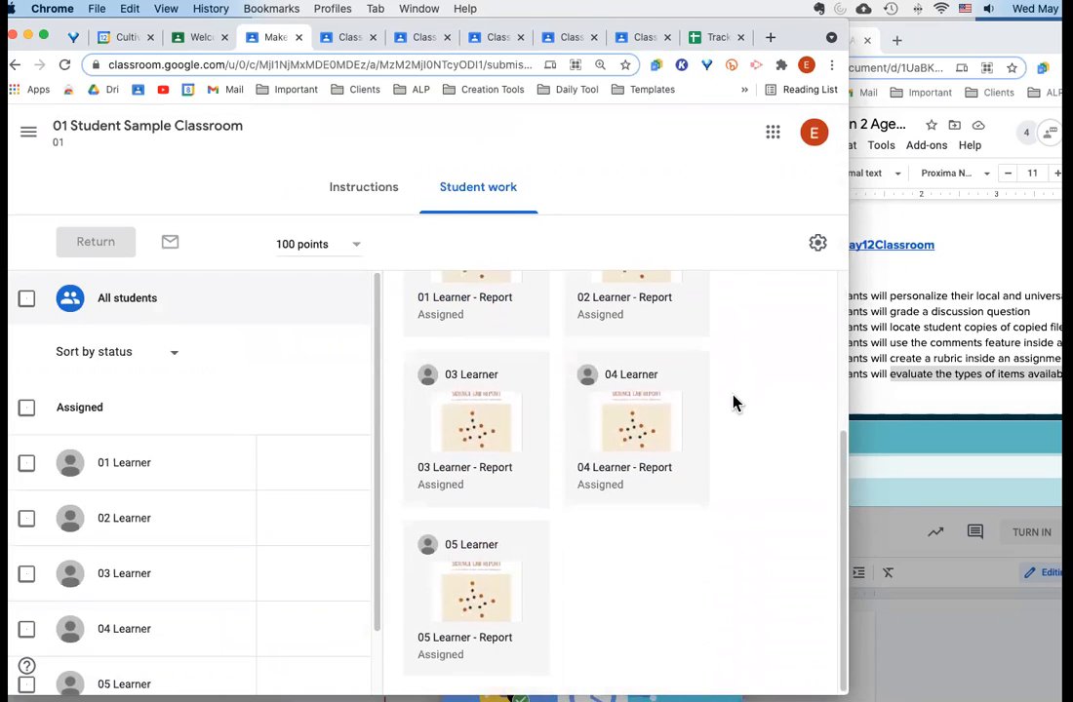
scroll(735, 403, "up", 3)
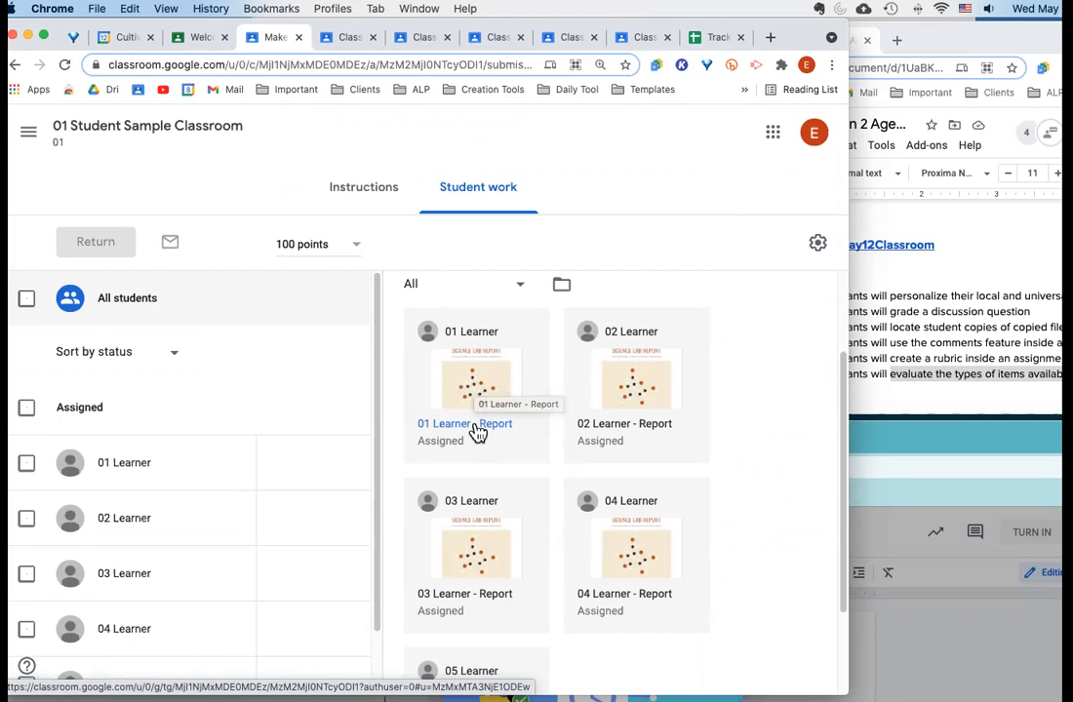
scroll(510, 575, "down", 3)
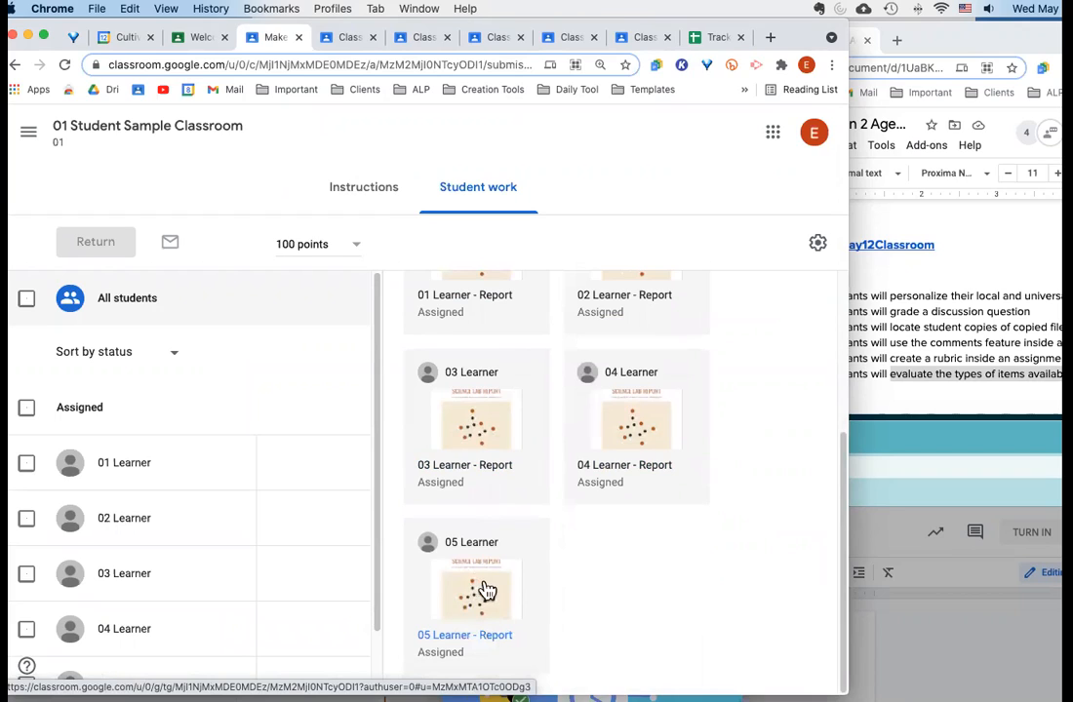
Open 01 Learner's report copy in the grading view and read through the document
left_click(472, 304)
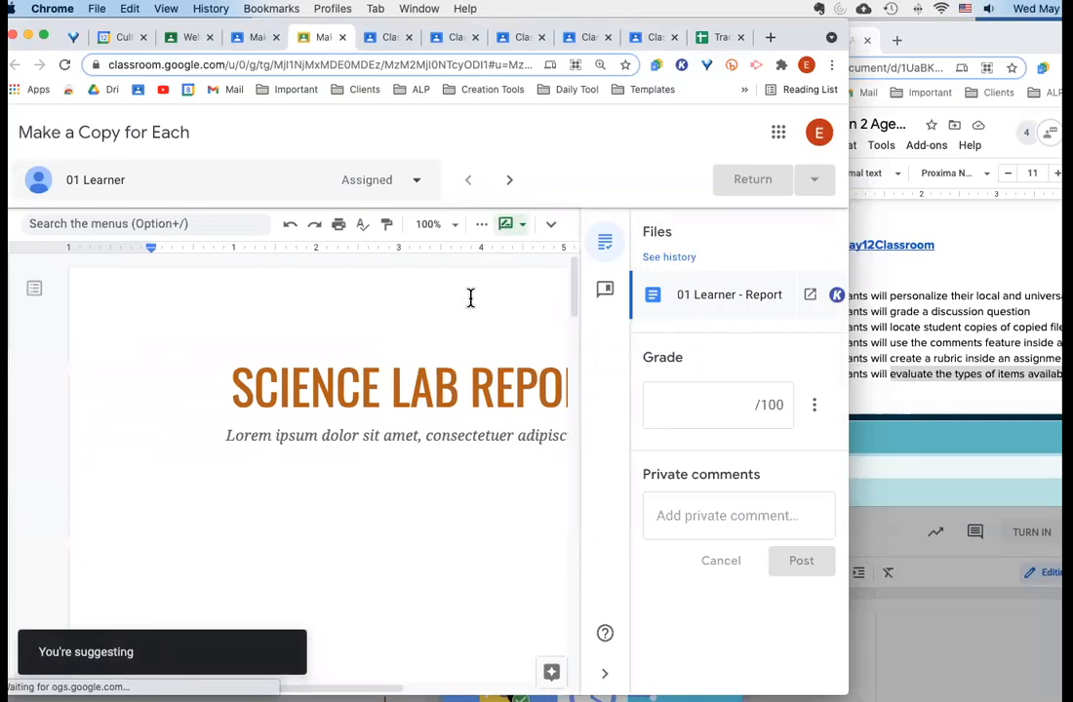
scroll(470, 297, "right", 5)
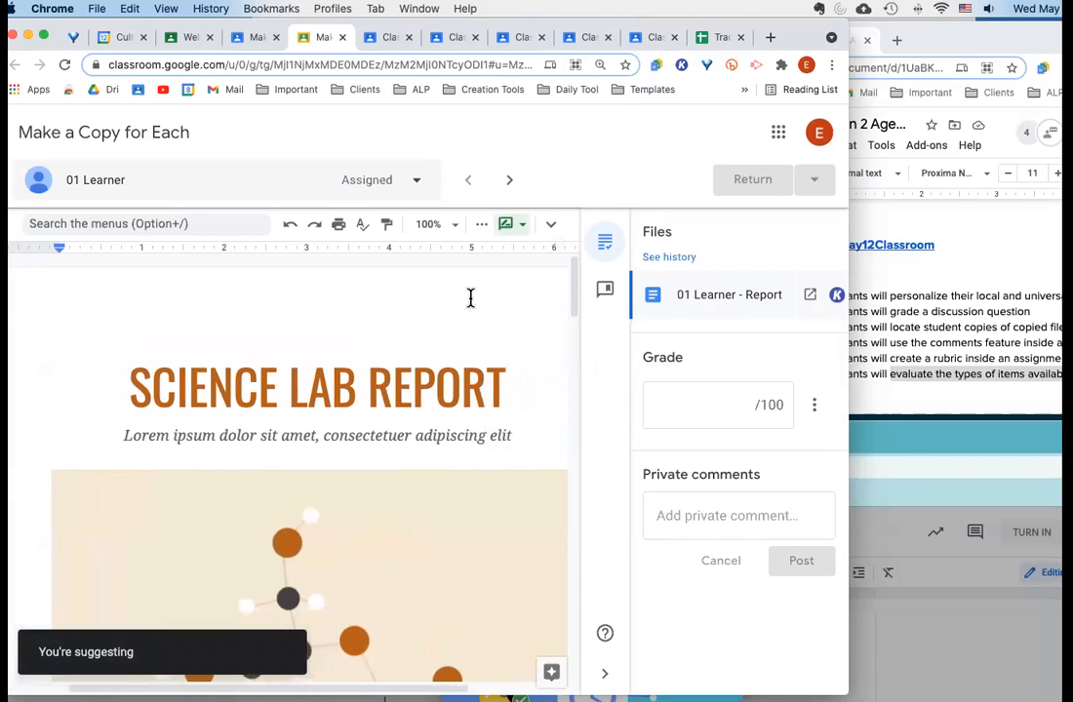
scroll(470, 297, "down", 10)
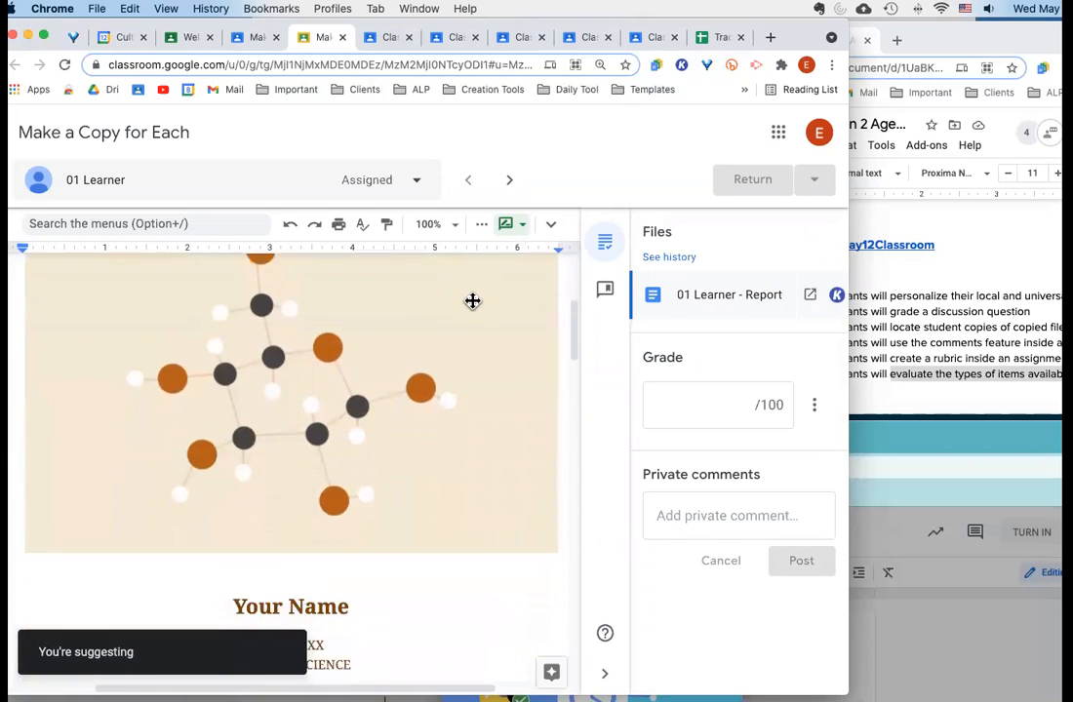
scroll(386, 455, "down", 10)
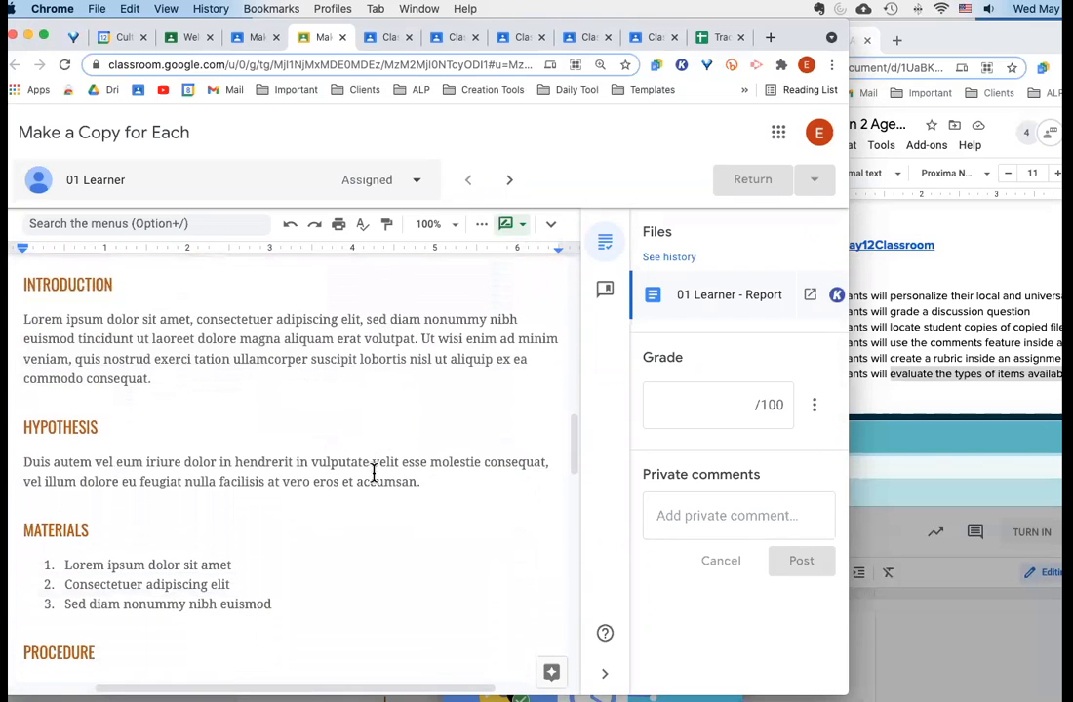
scroll(374, 477, "down", 6)
scroll(376, 477, "up", 15)
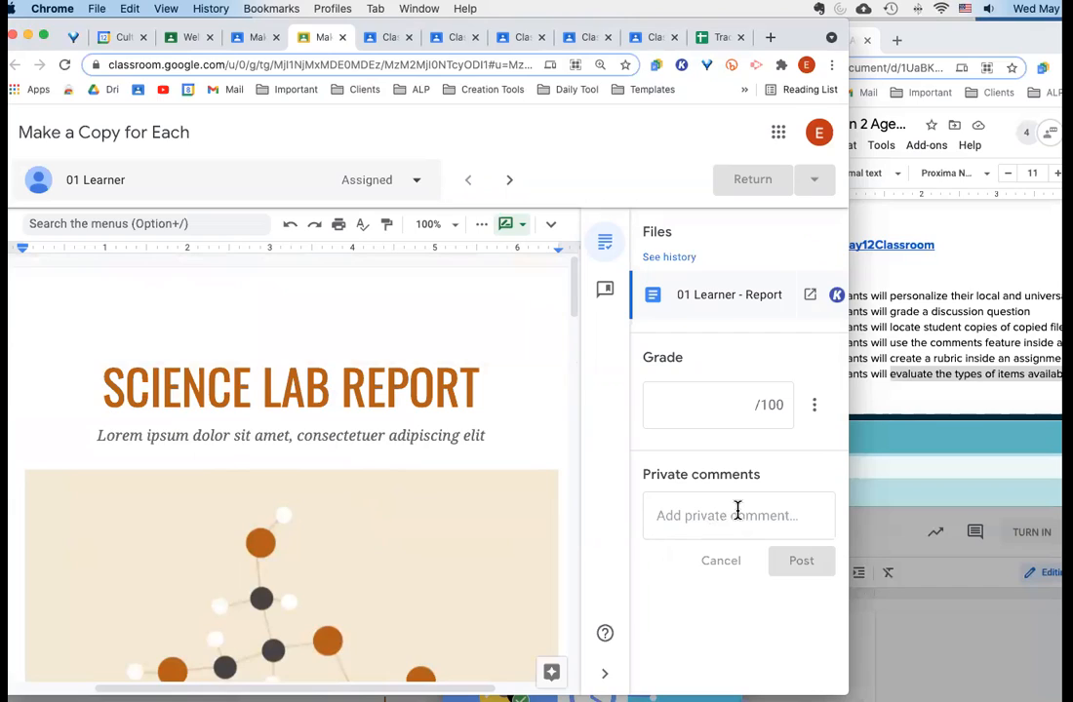
Post the private comment "Doing a great job!" on 01 Learner's report
left_click(738, 513)
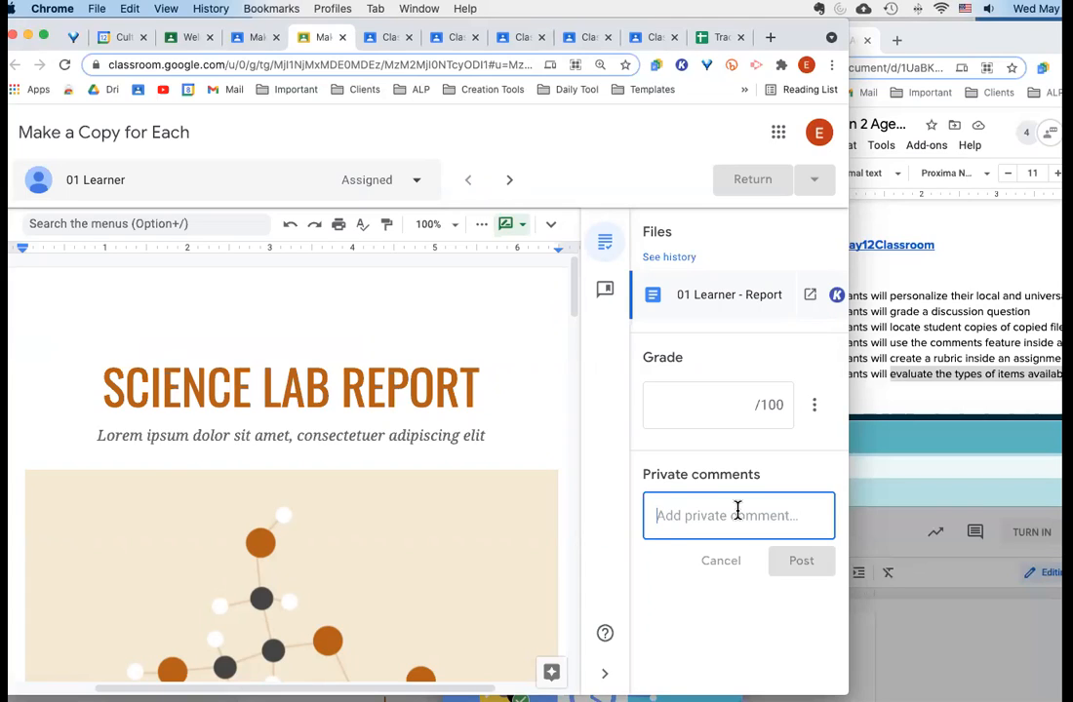
type("Don")
key("BackSpace")
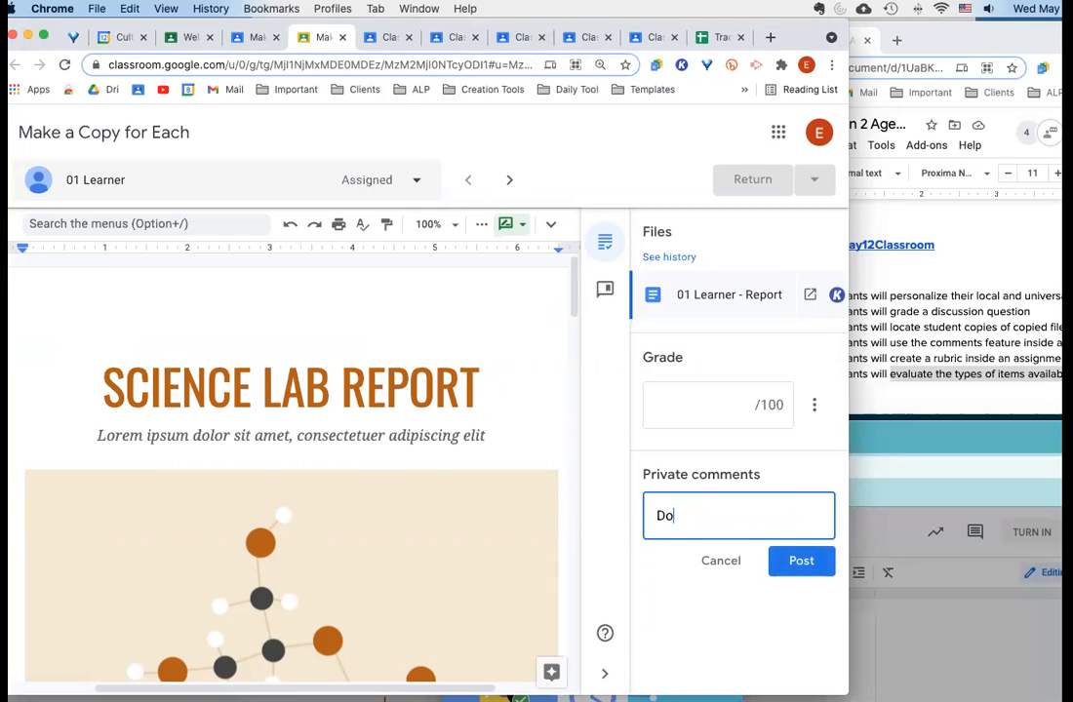
type("ing a great job")
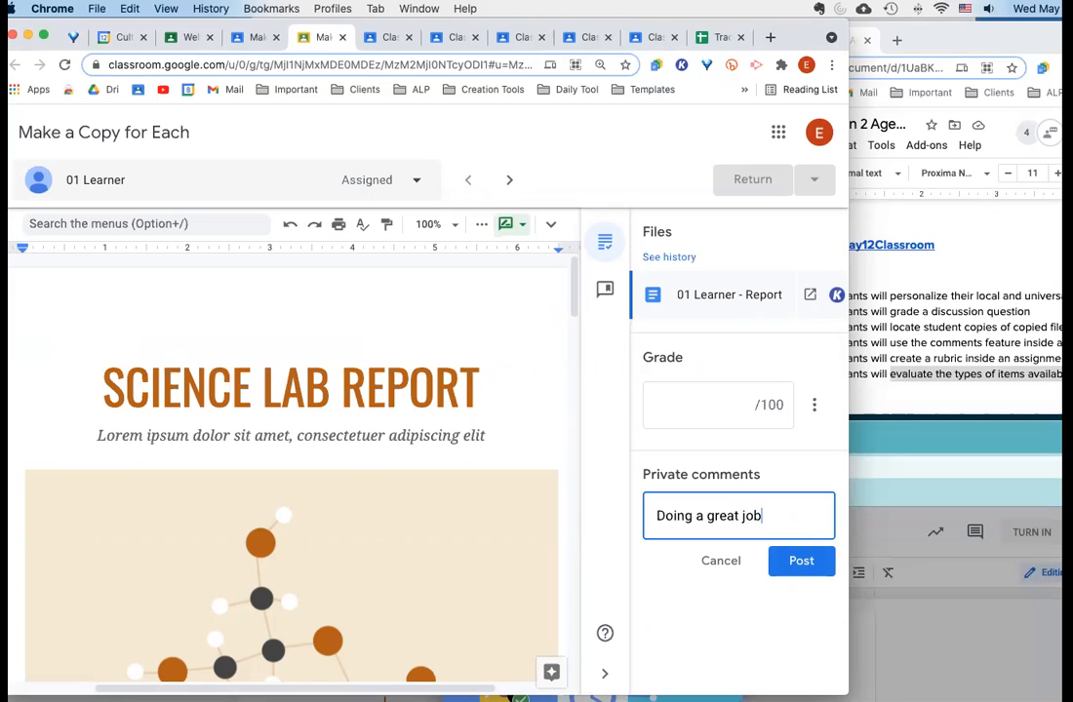
type("!")
left_click(790, 563)
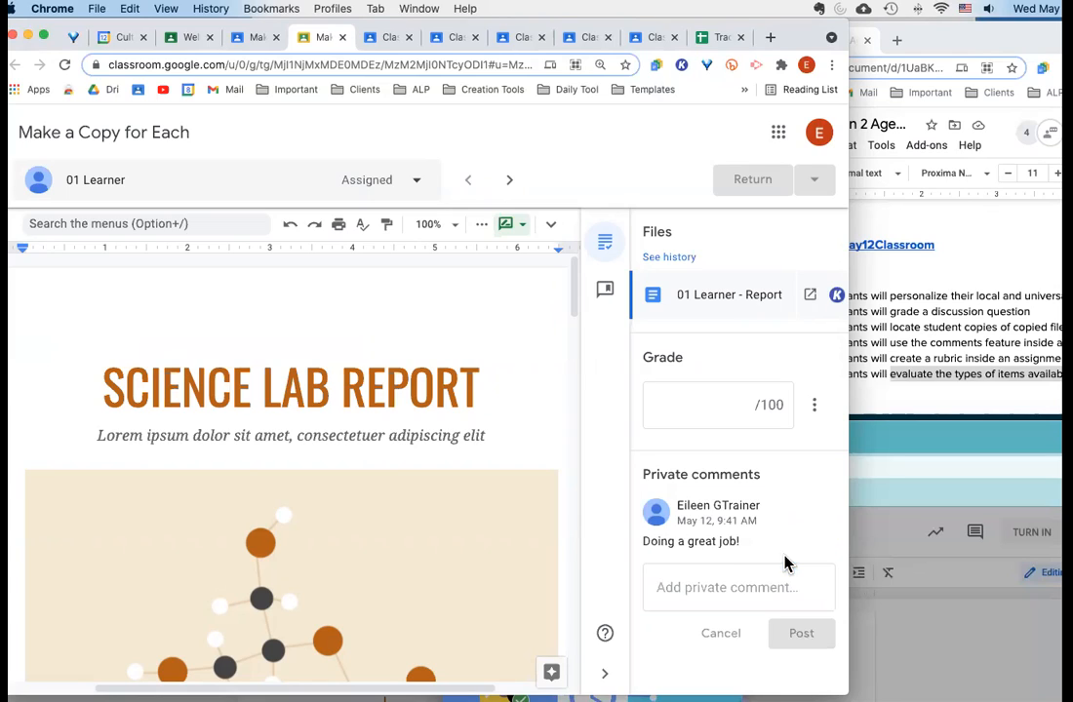
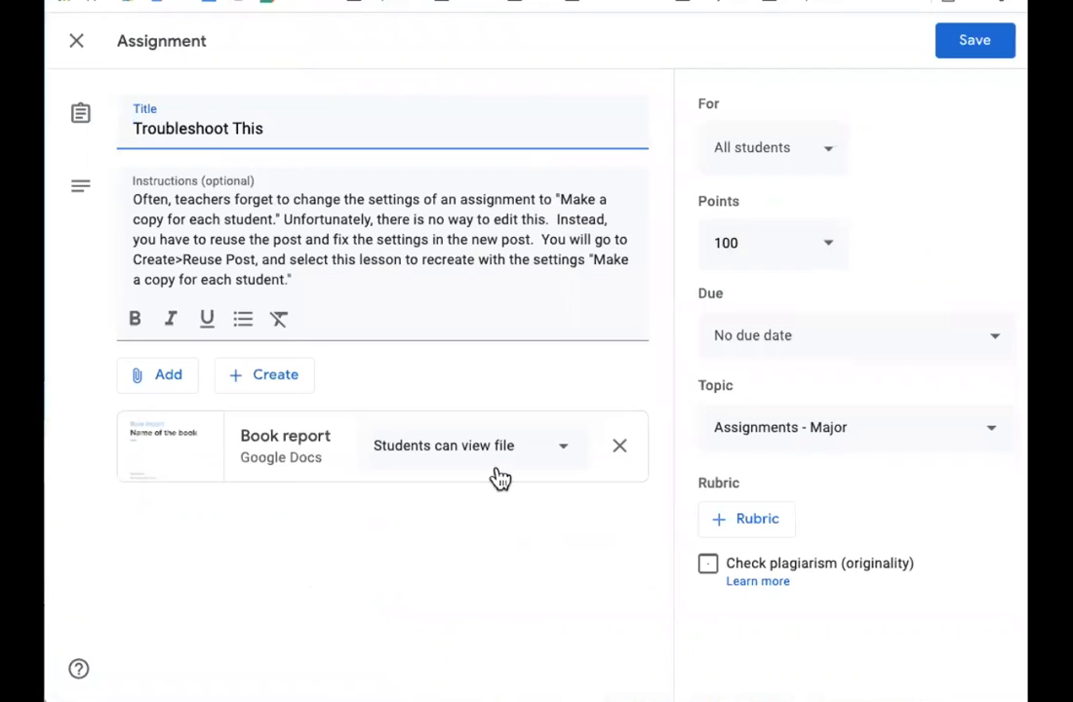
Check the student access options for the Book report file in Troubleshoot This, then close the assignment without changes
left_click(564, 456)
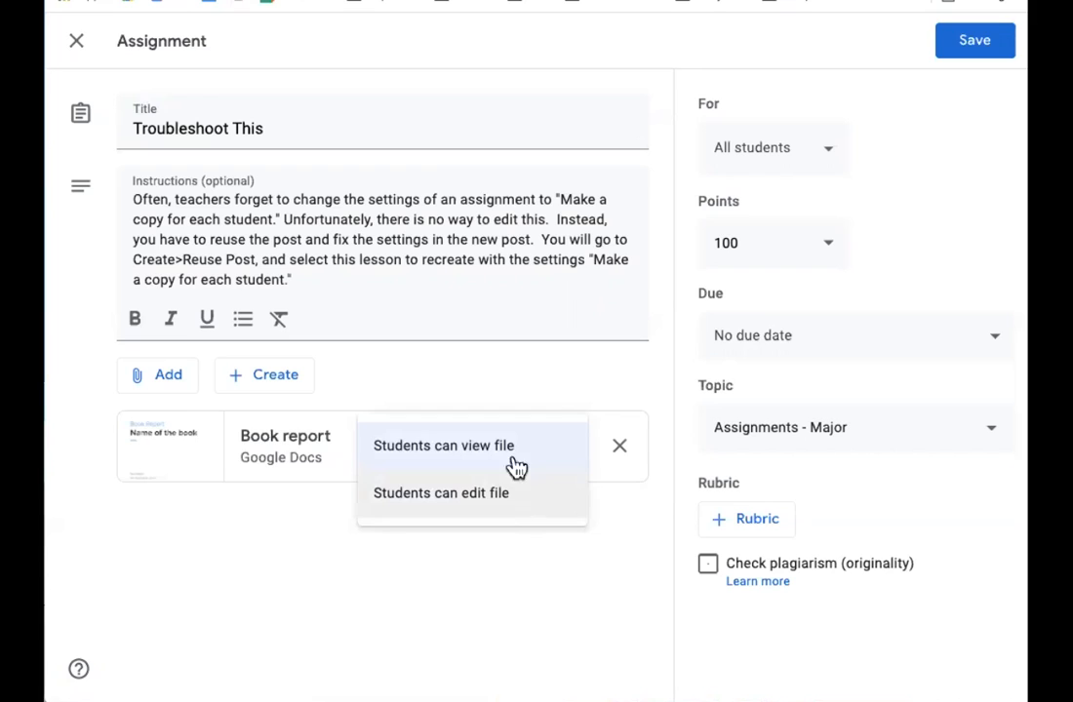
left_click(512, 585)
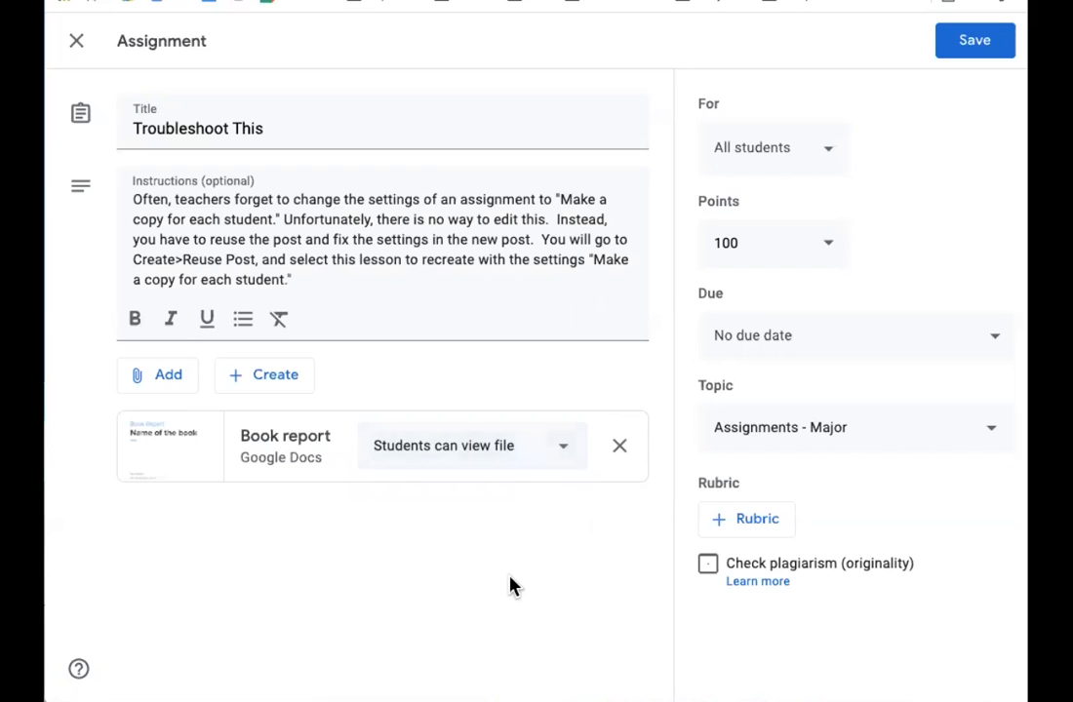
left_click(80, 46)
Reuse Eileen GTrainer's May 8 Troubleshoot This post from the 01 class without creating new attachment copies
scroll(485, 320, "up", 5)
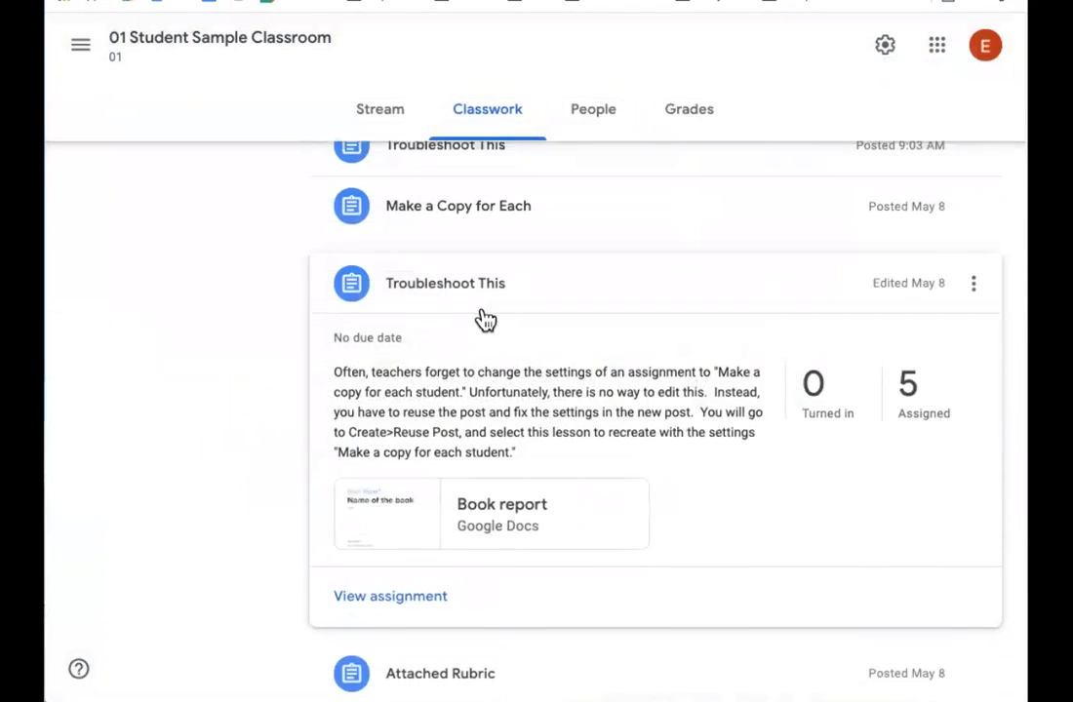
scroll(486, 320, "up", 3)
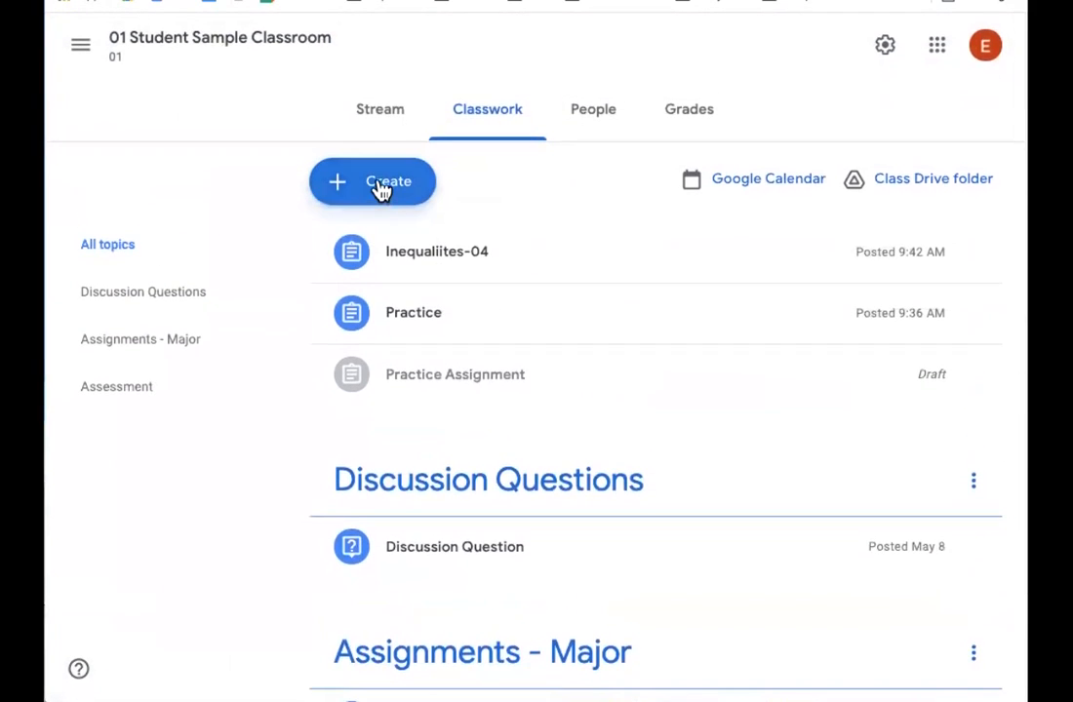
left_click(381, 194)
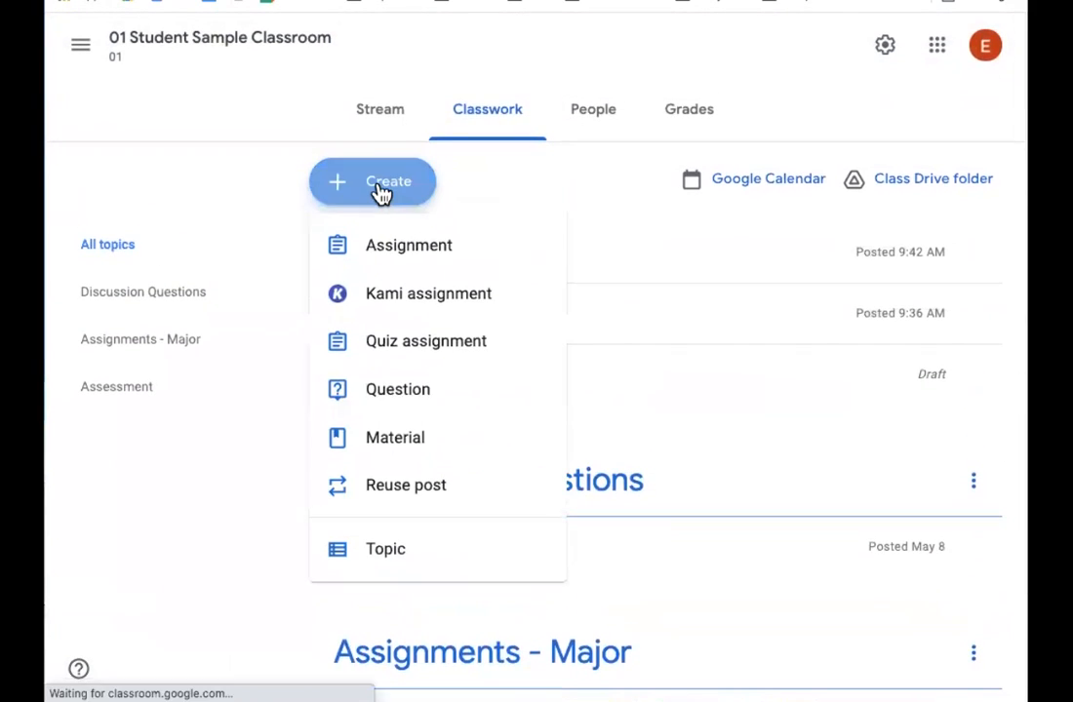
left_click(384, 488)
scroll(380, 494, "down", 5)
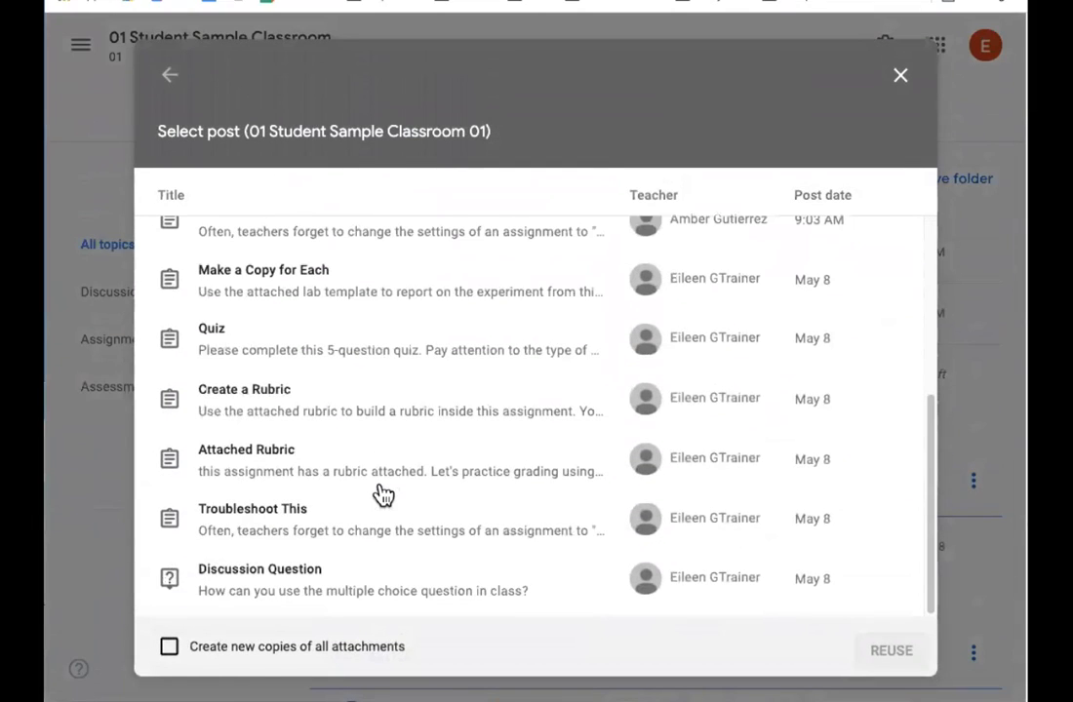
left_click(261, 523)
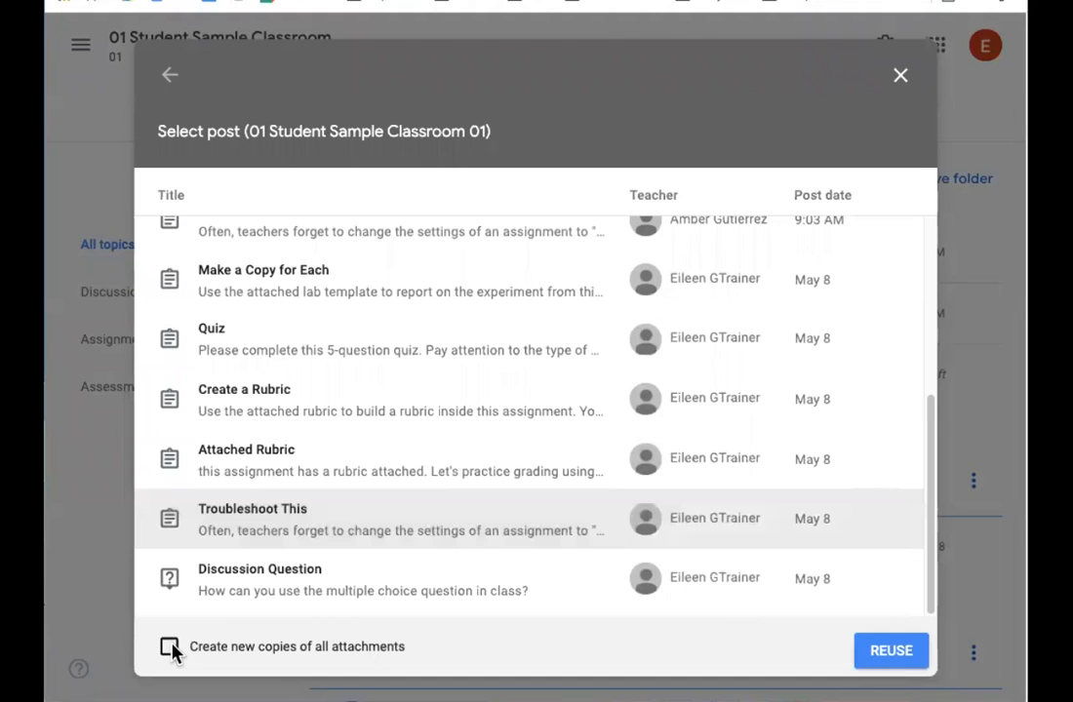
left_click(890, 652)
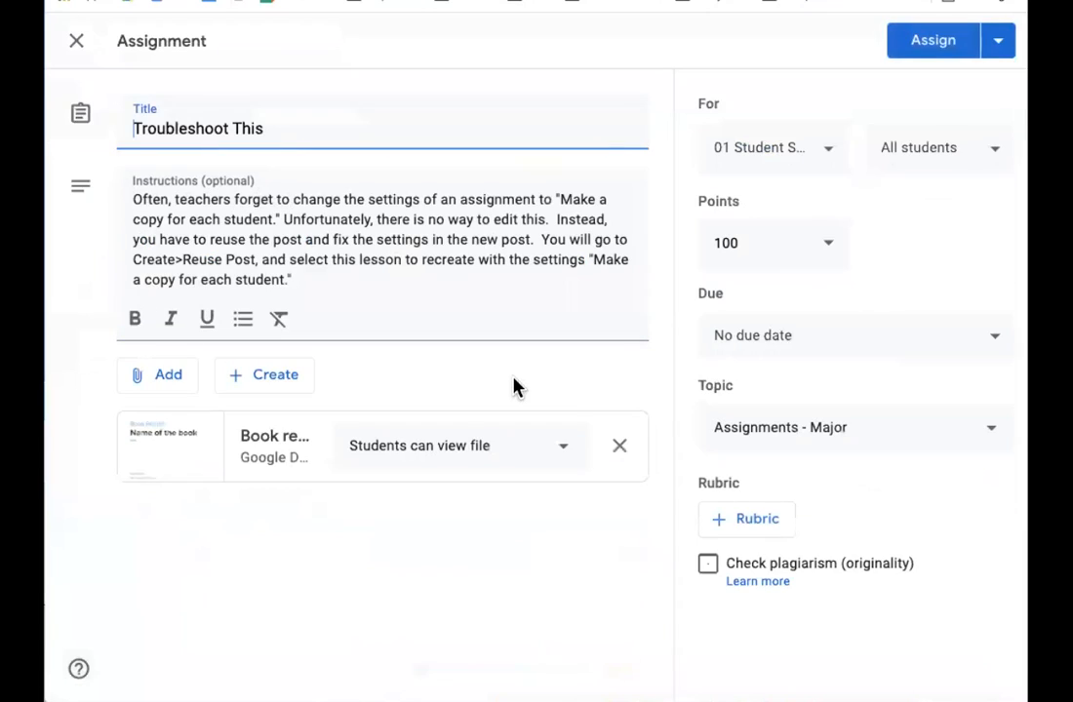
Set the Book report attachment to Make a copy for each student and assign the reused post
left_click(510, 445)
left_click(495, 544)
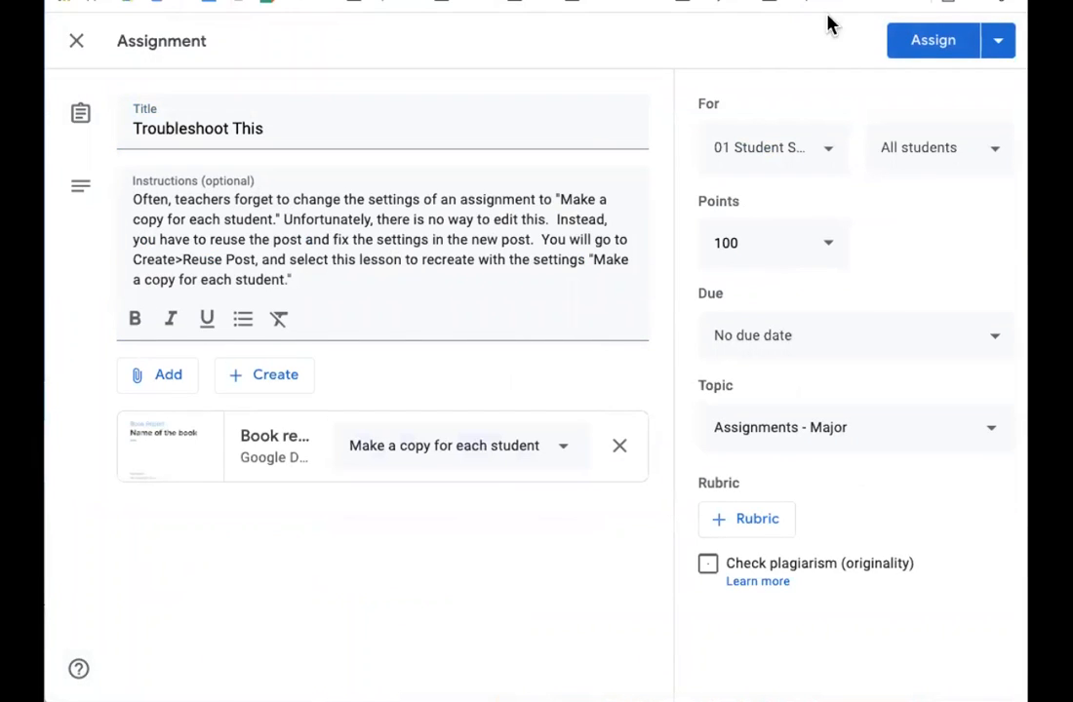
left_click(934, 43)
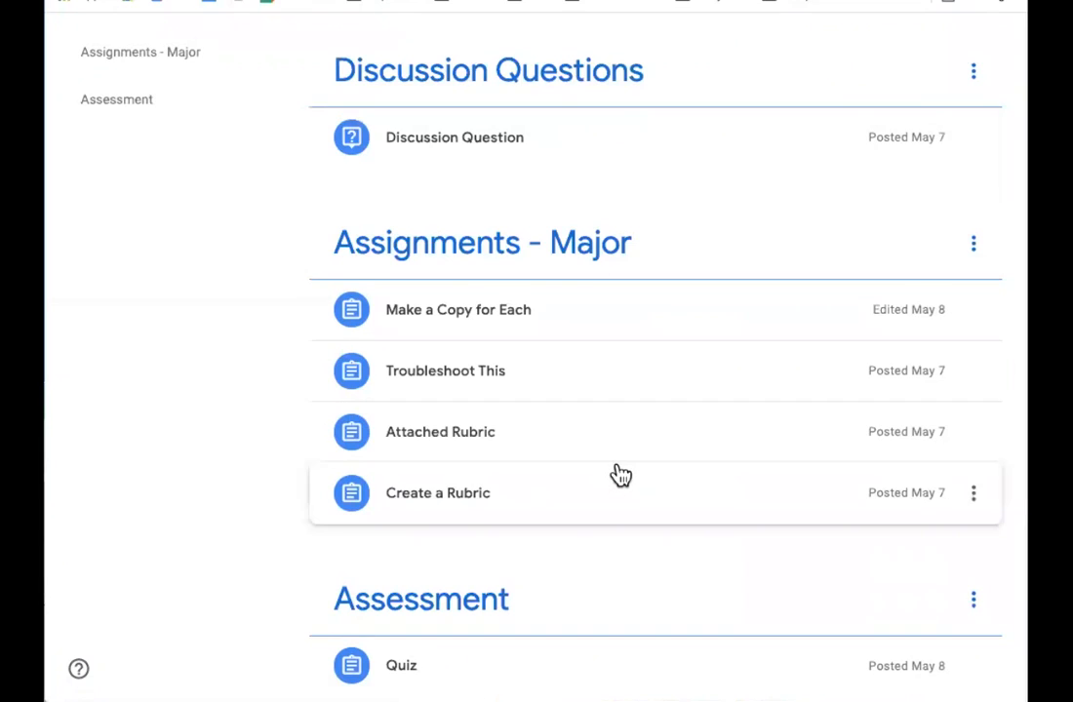
Open 01 Learner's Writing Sample 1 in the grading view from the Attached Rubric assignment's student work
scroll(619, 475, "down", 1)
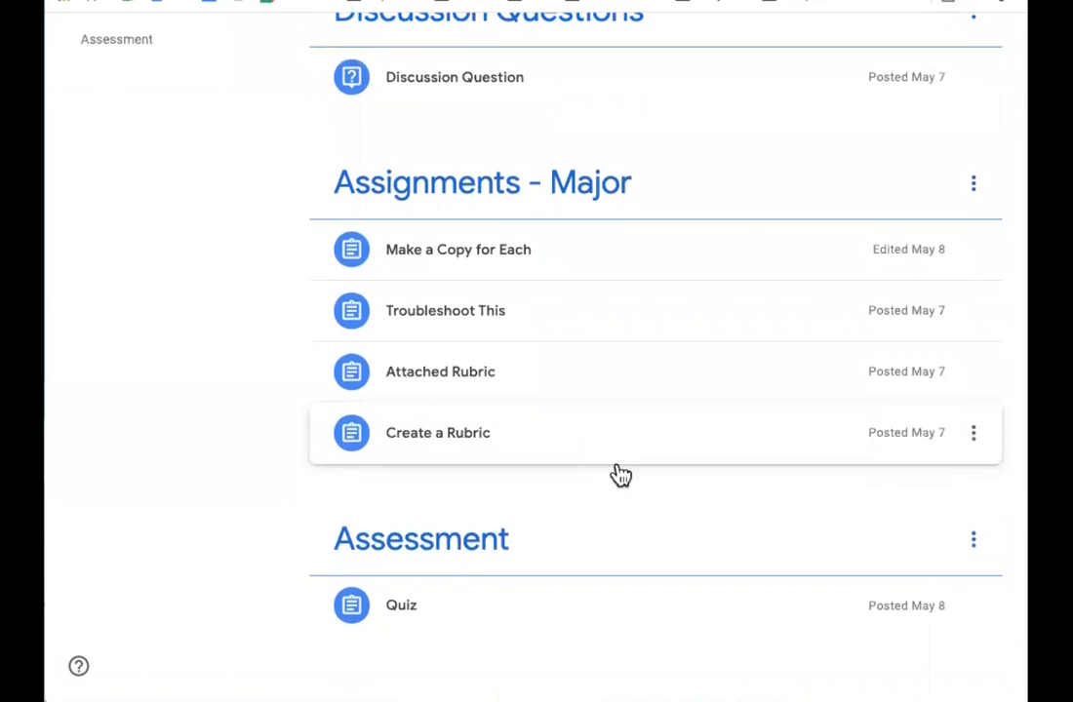
left_click(442, 379)
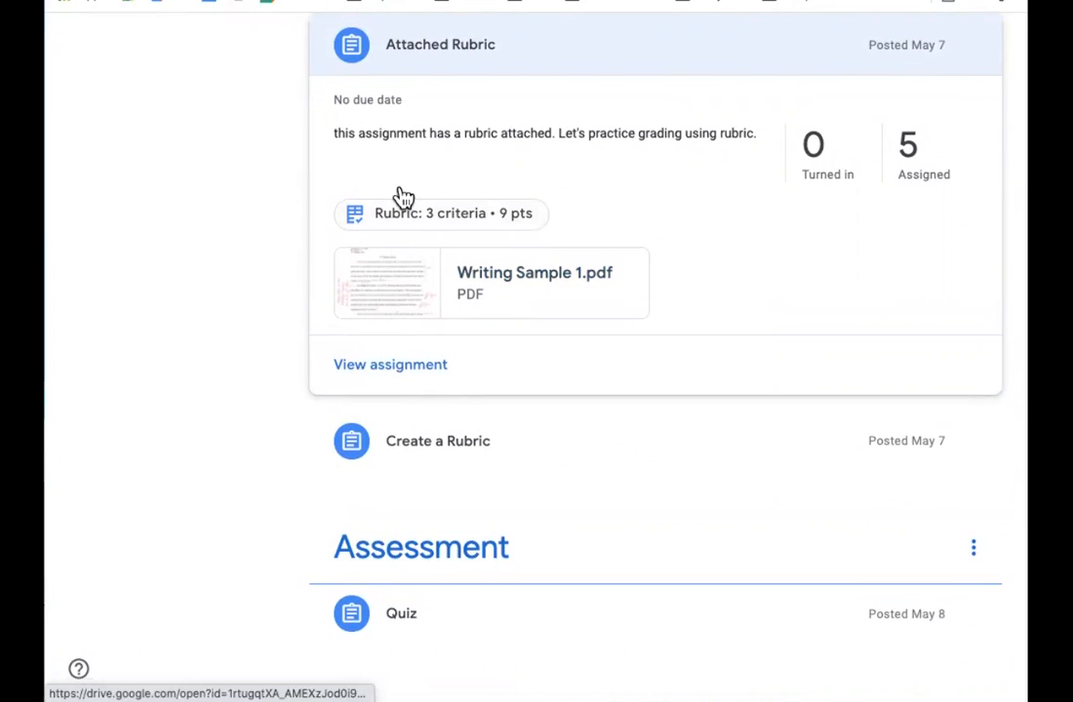
left_click(398, 367)
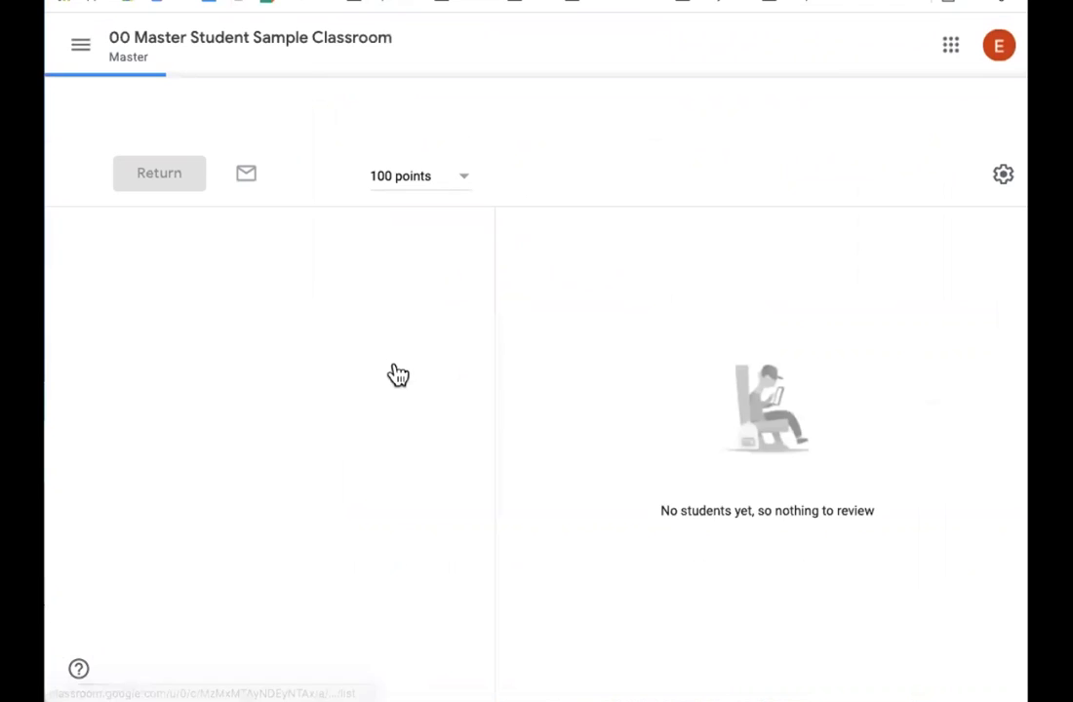
scroll(795, 288, "down", 2)
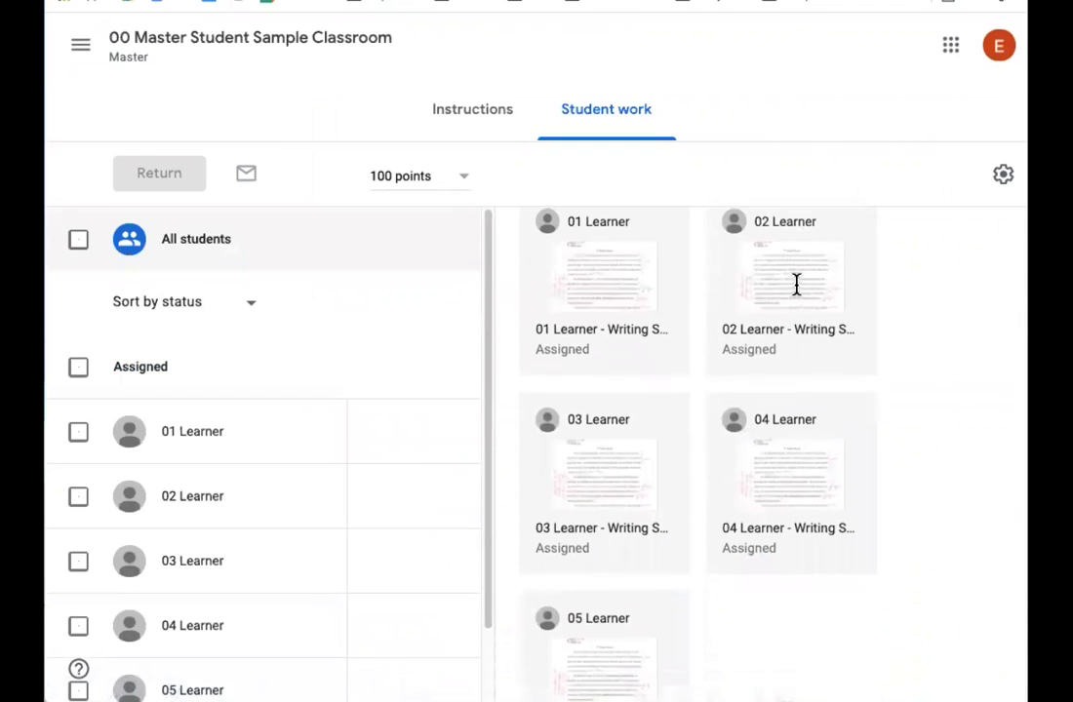
left_click(592, 288)
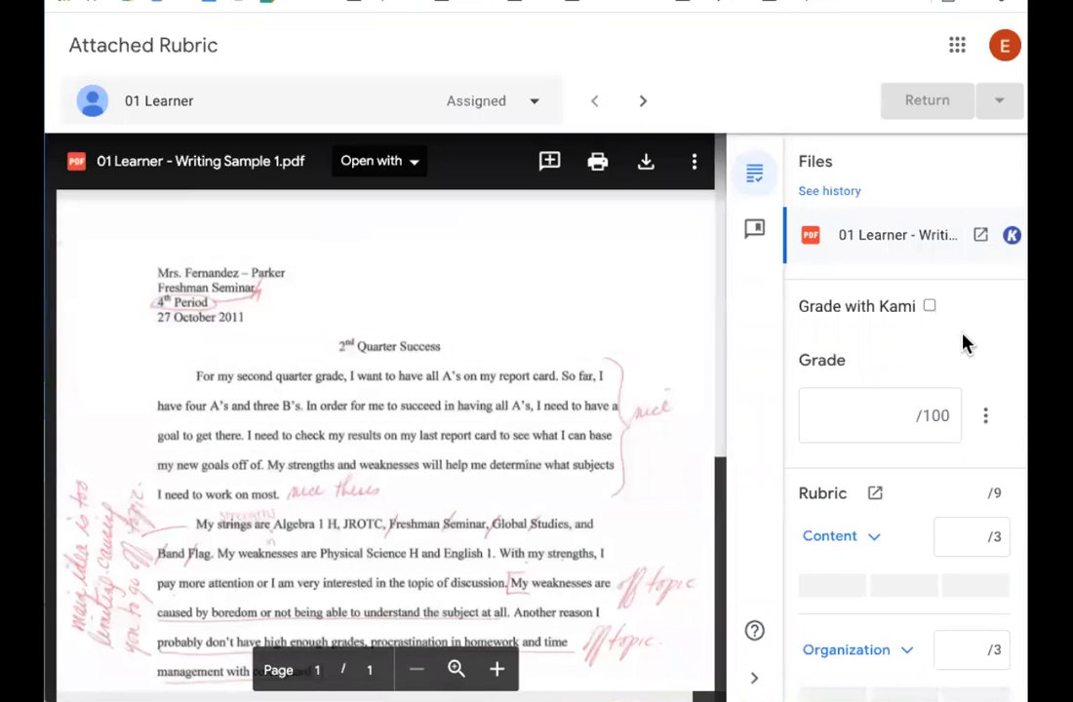
Read the writing sample and score its rubric: Content Beginner (1 pt), Organization 1, and Conventions 3
scroll(963, 342, "down", 3)
scroll(459, 553, "down", 3)
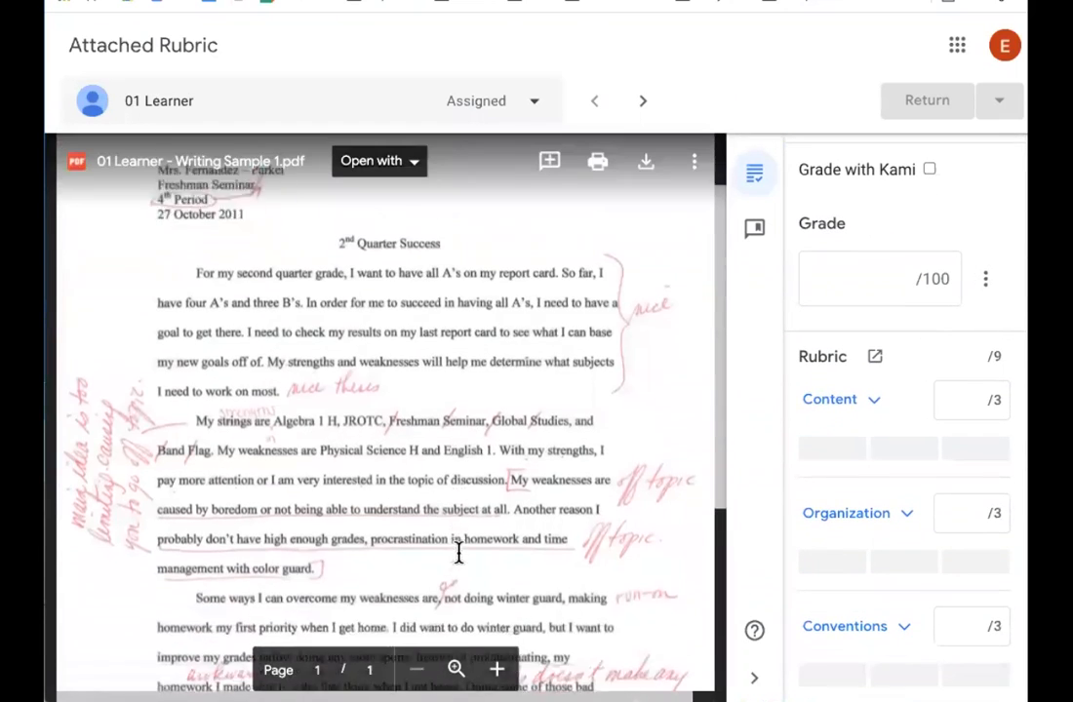
scroll(459, 554, "down", 3)
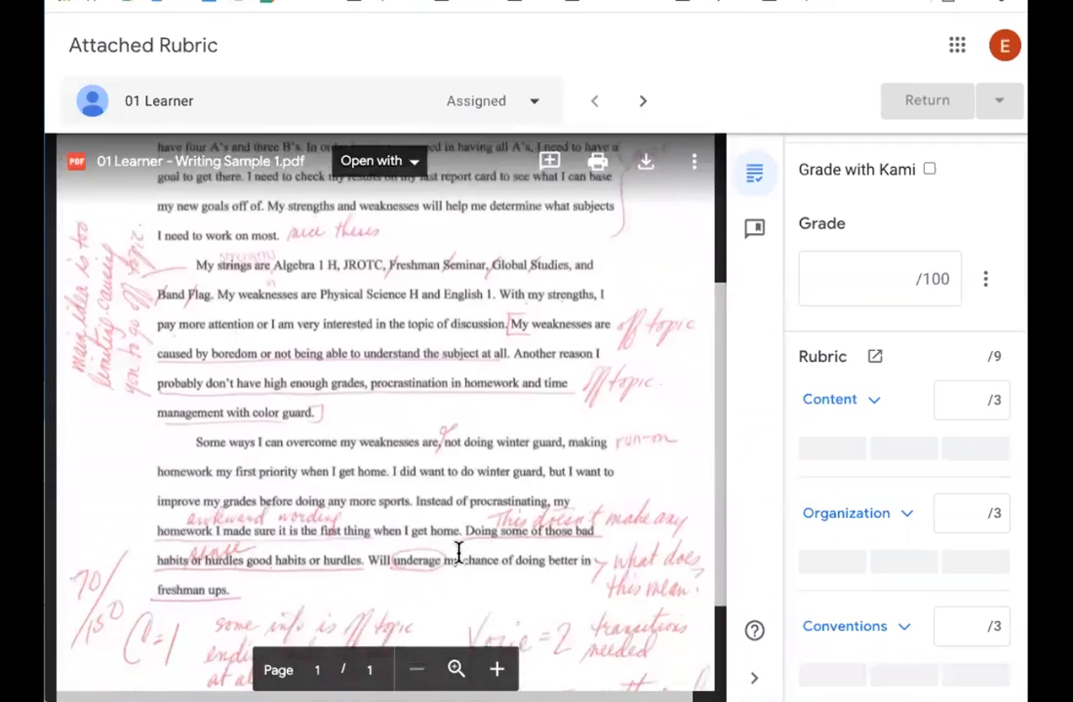
scroll(458, 553, "down", 1)
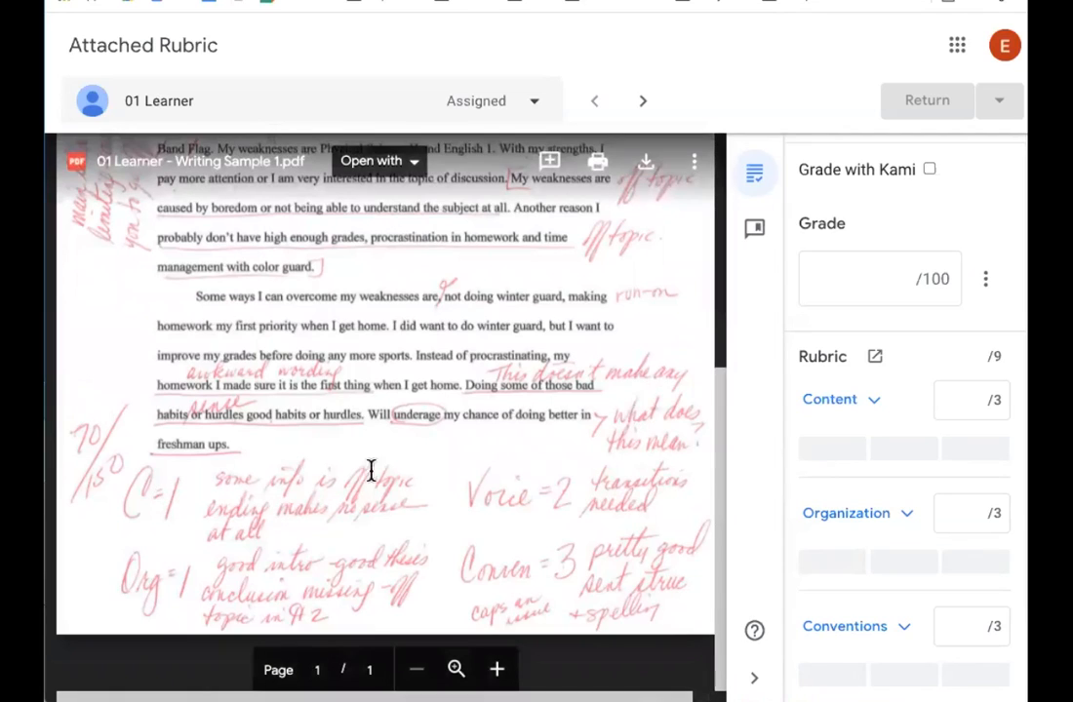
left_click(877, 402)
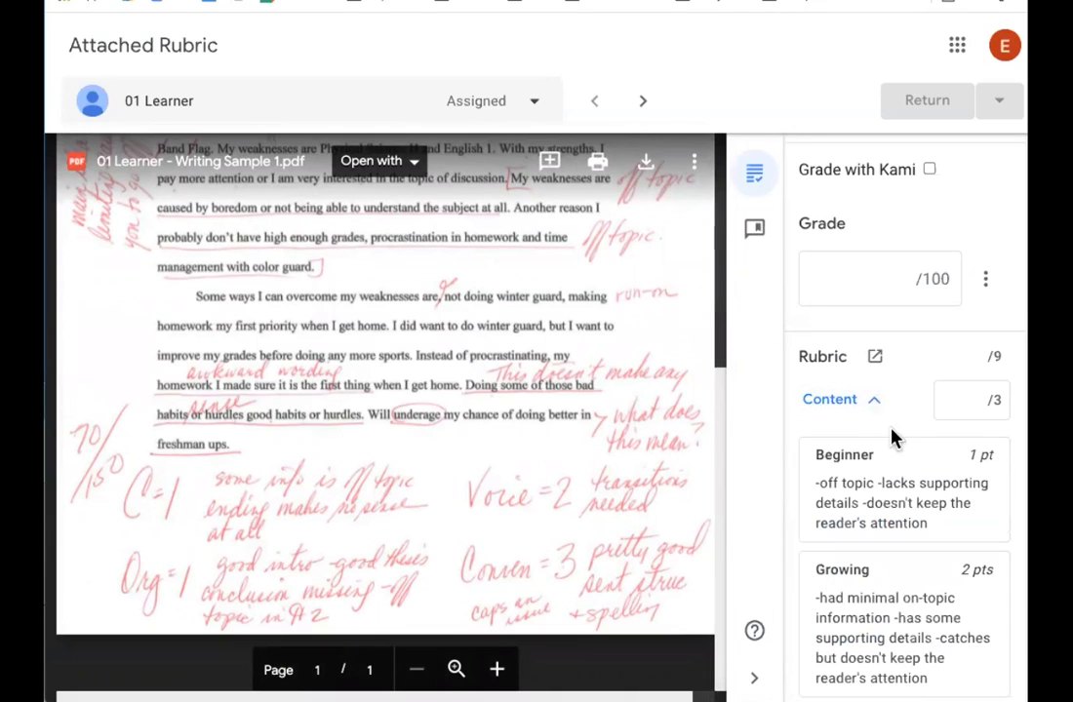
scroll(907, 517, "down", 3)
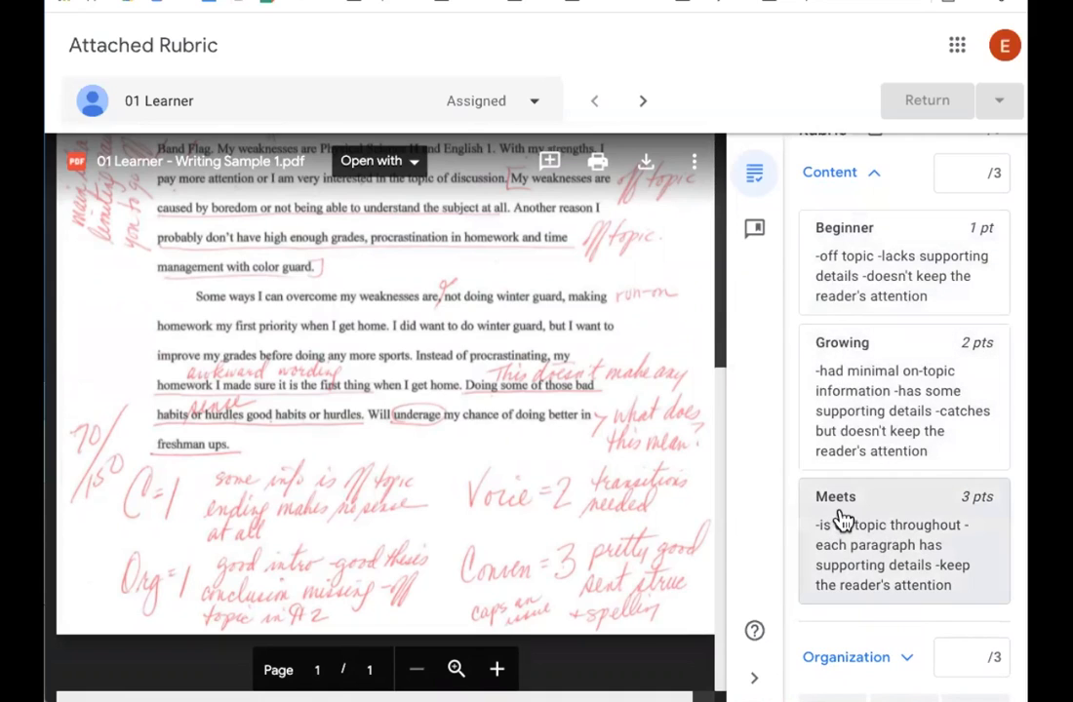
left_click(890, 258)
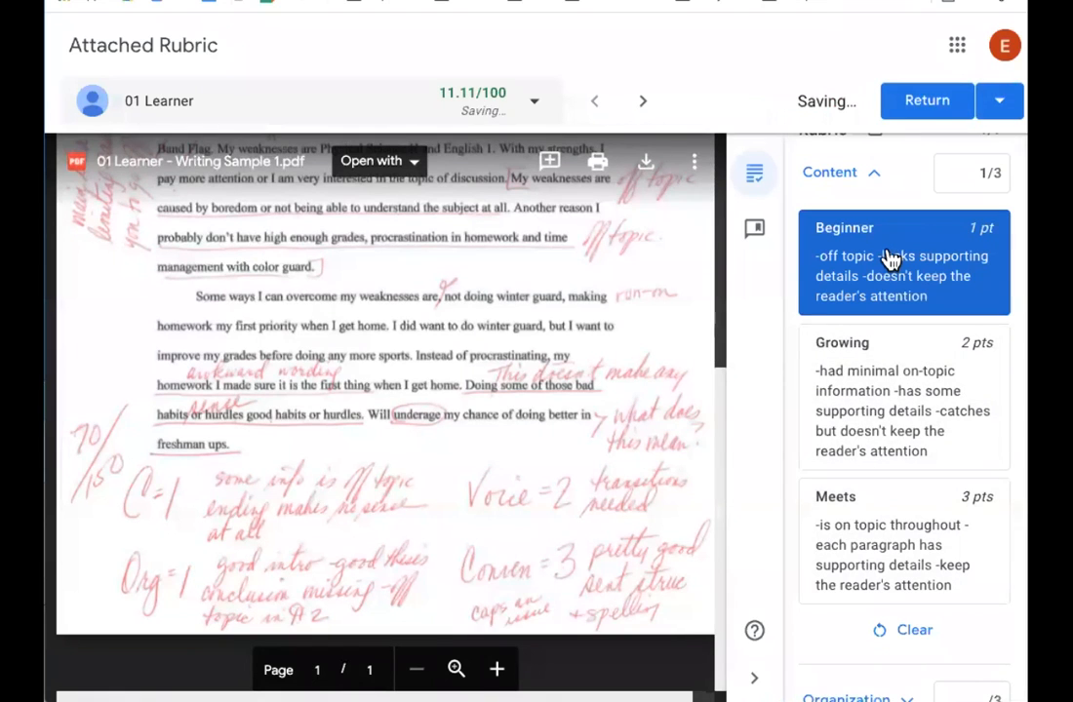
left_click(878, 179)
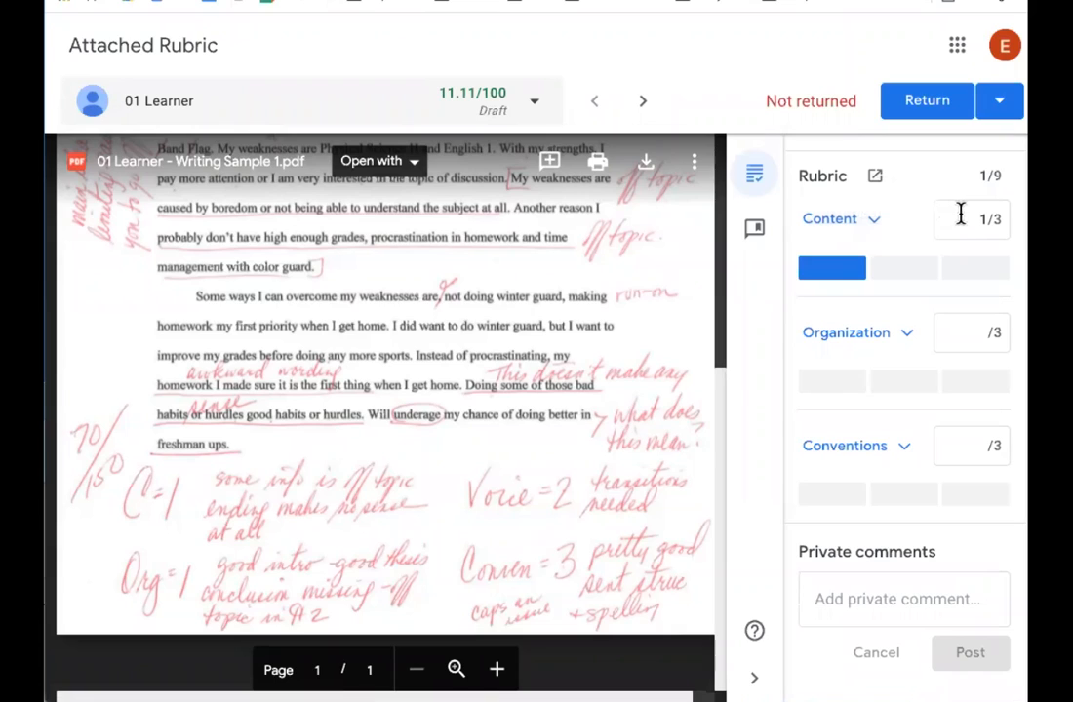
left_click(959, 216)
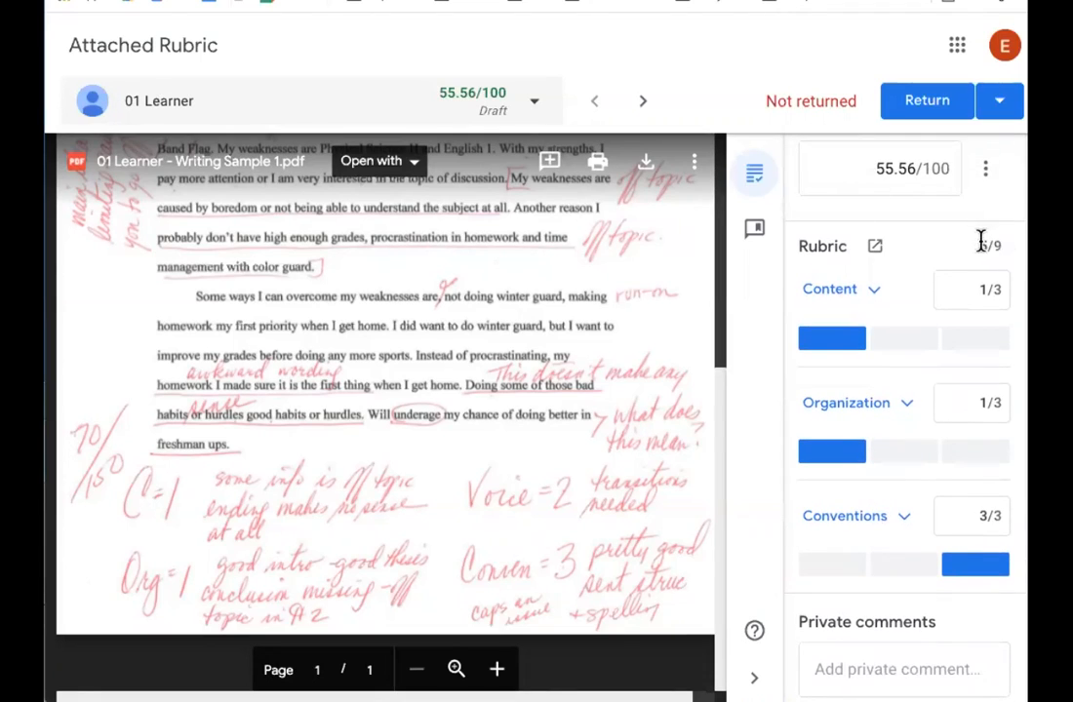
Review the rubric total, overall grade and private comment field for 01 Learner, then close the grading view without returning the work
left_click_drag(980, 245, 995, 244)
scroll(907, 262, "up", 2)
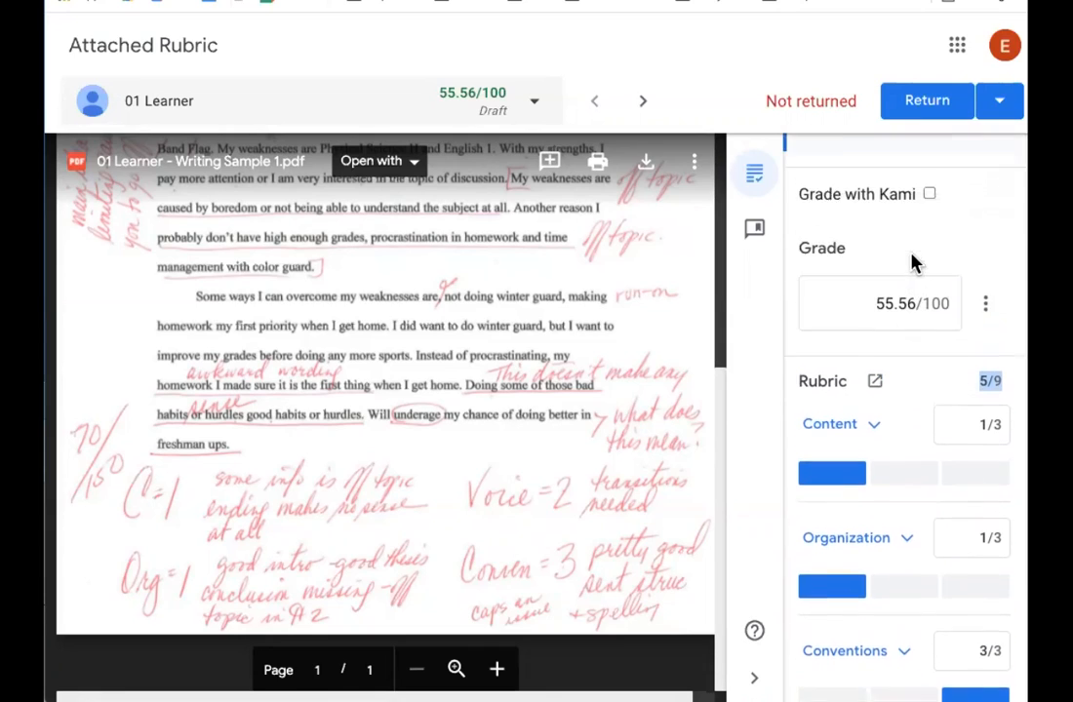
left_click_drag(863, 354, 956, 363)
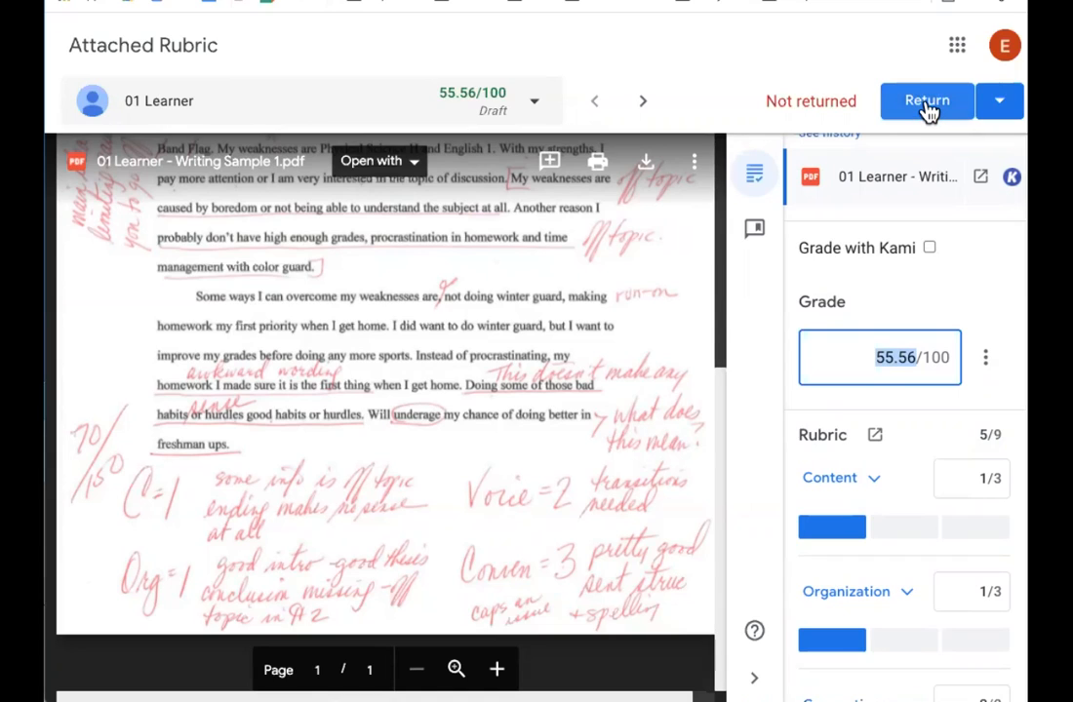
scroll(857, 317, "down", 3)
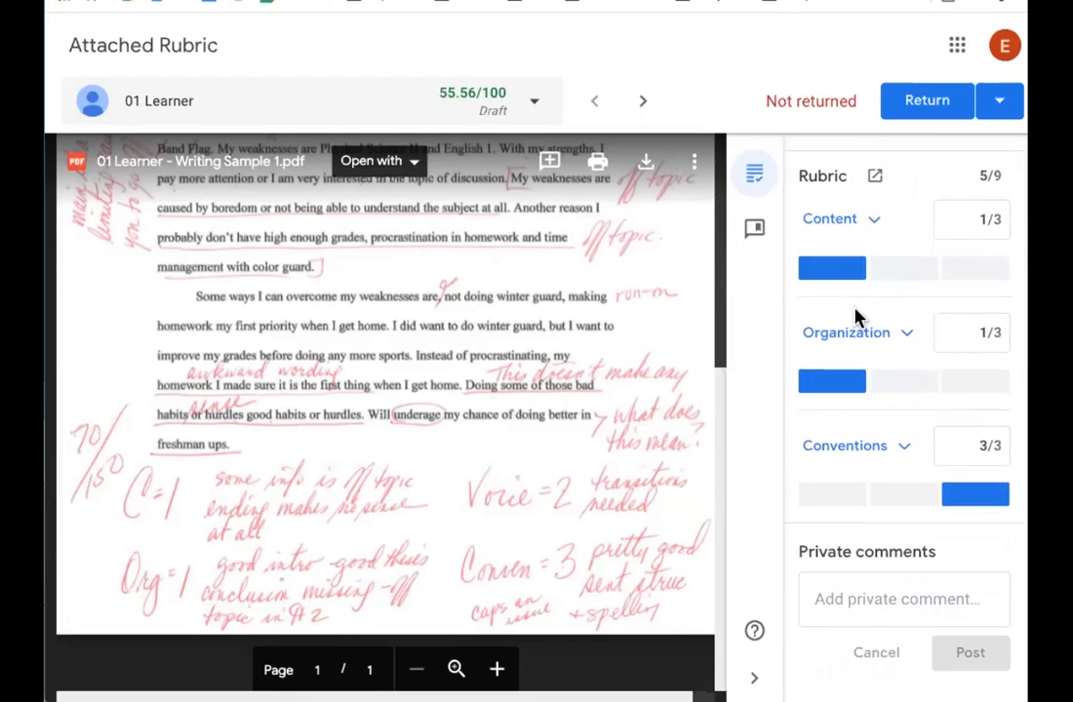
left_click(863, 599)
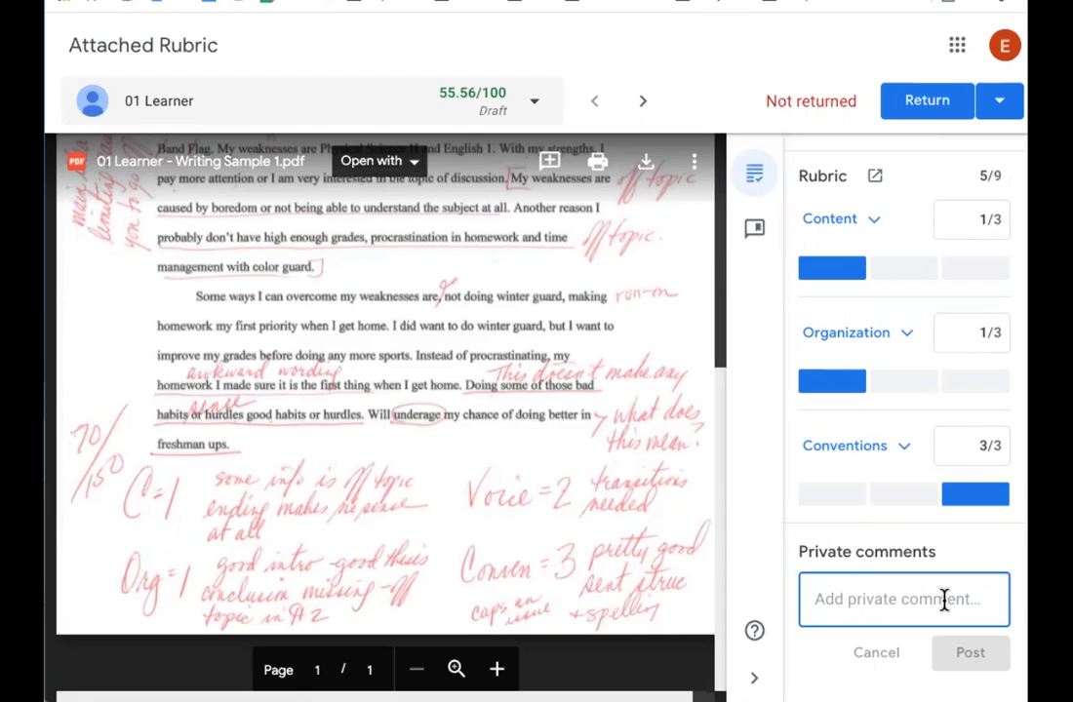
left_click(790, 58)
key("super+w")
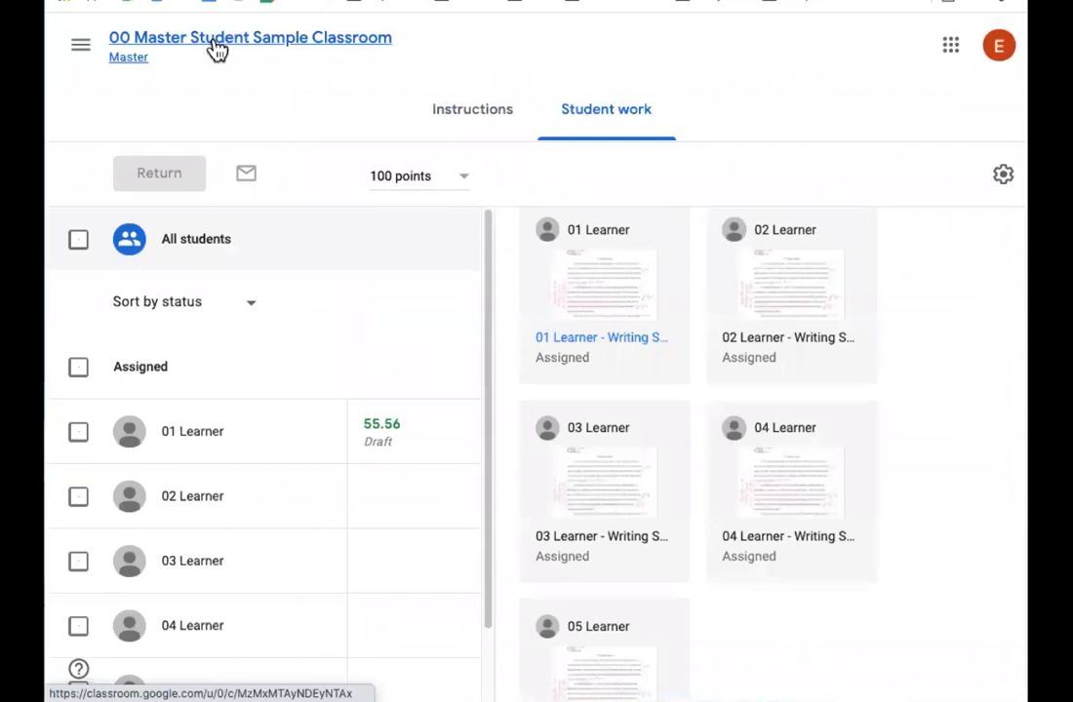
Return to the 00 Master Student Sample Classroom and compare how posts are organized in Classwork and Stream, ending on Classwork
left_click(216, 50)
left_click(490, 117)
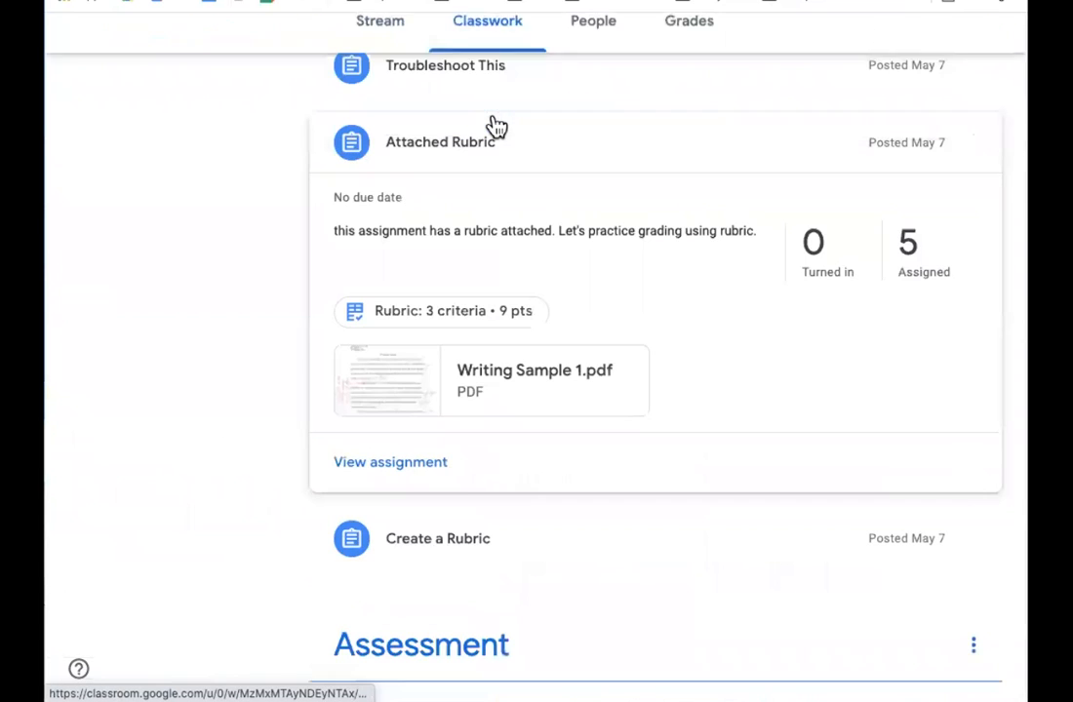
scroll(711, 342, "up", 6)
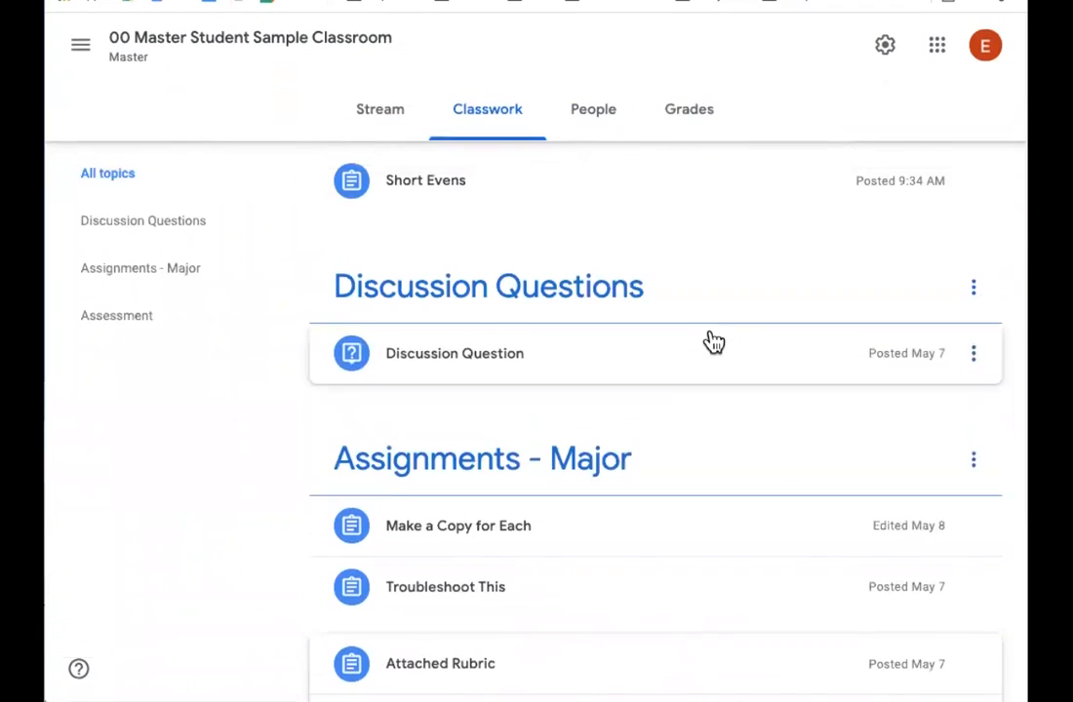
scroll(712, 340, "down", 3)
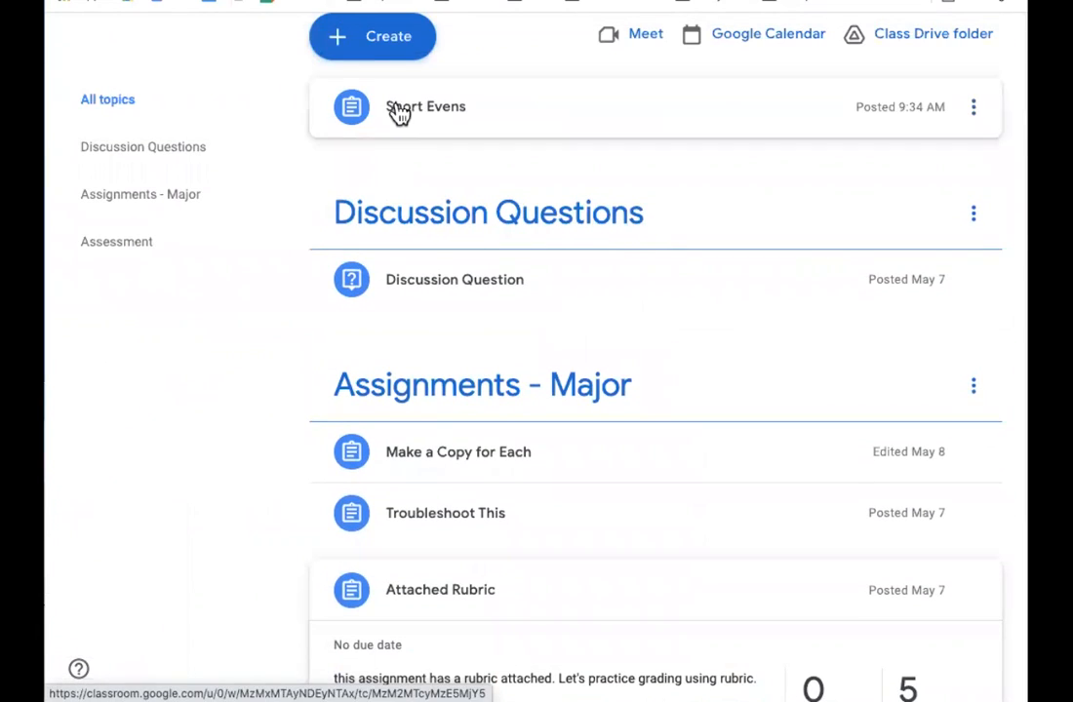
scroll(462, 79, "up", 3)
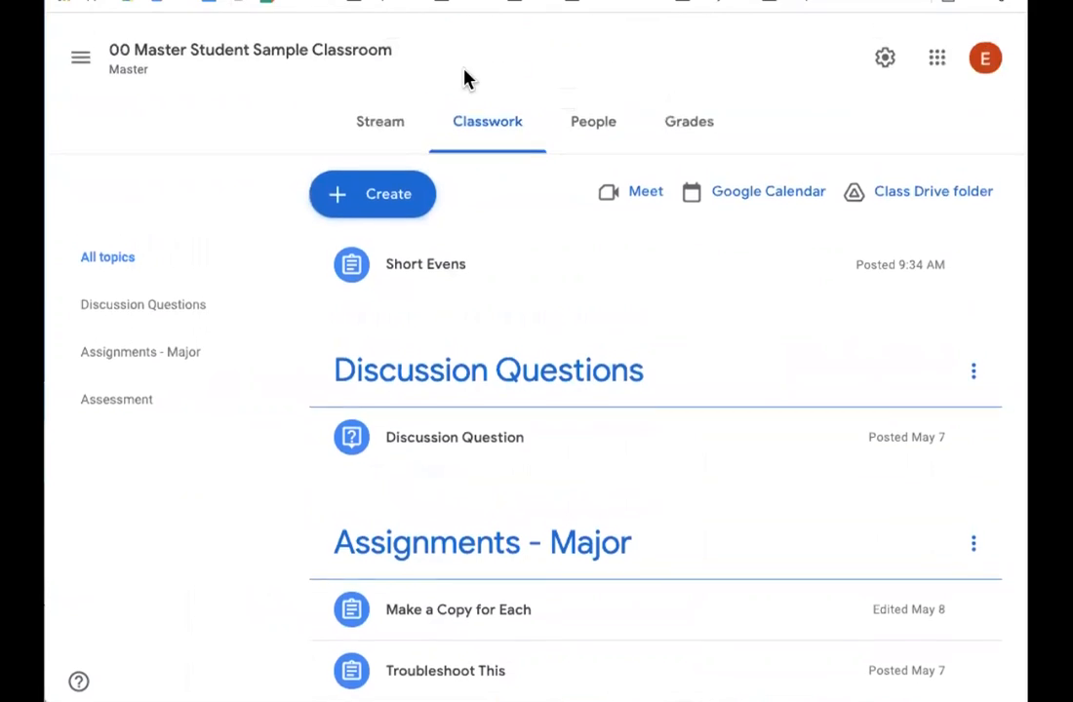
left_click(399, 107)
scroll(632, 520, "down", 7)
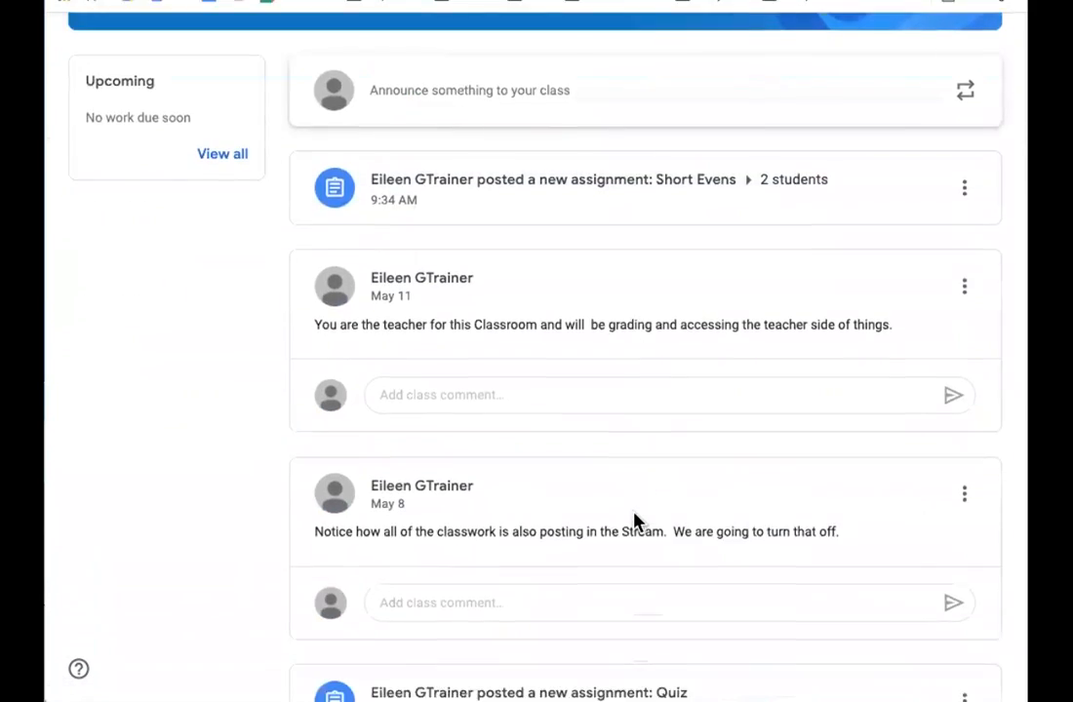
scroll(636, 525, "down", 3)
scroll(636, 522, "up", 10)
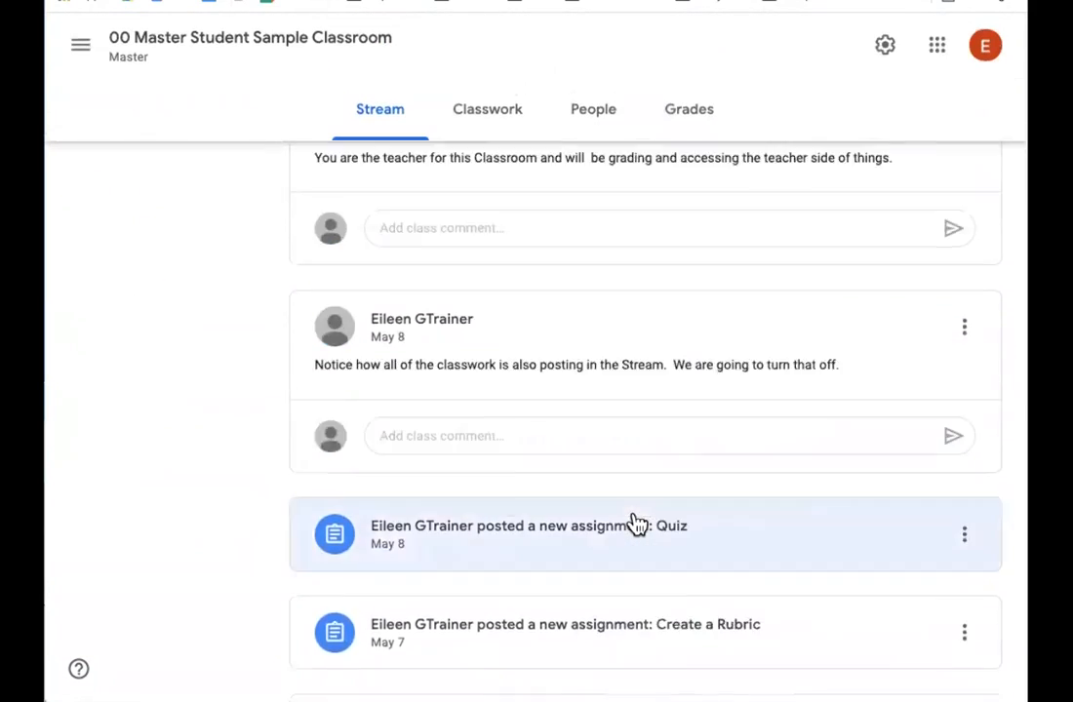
left_click(490, 111)
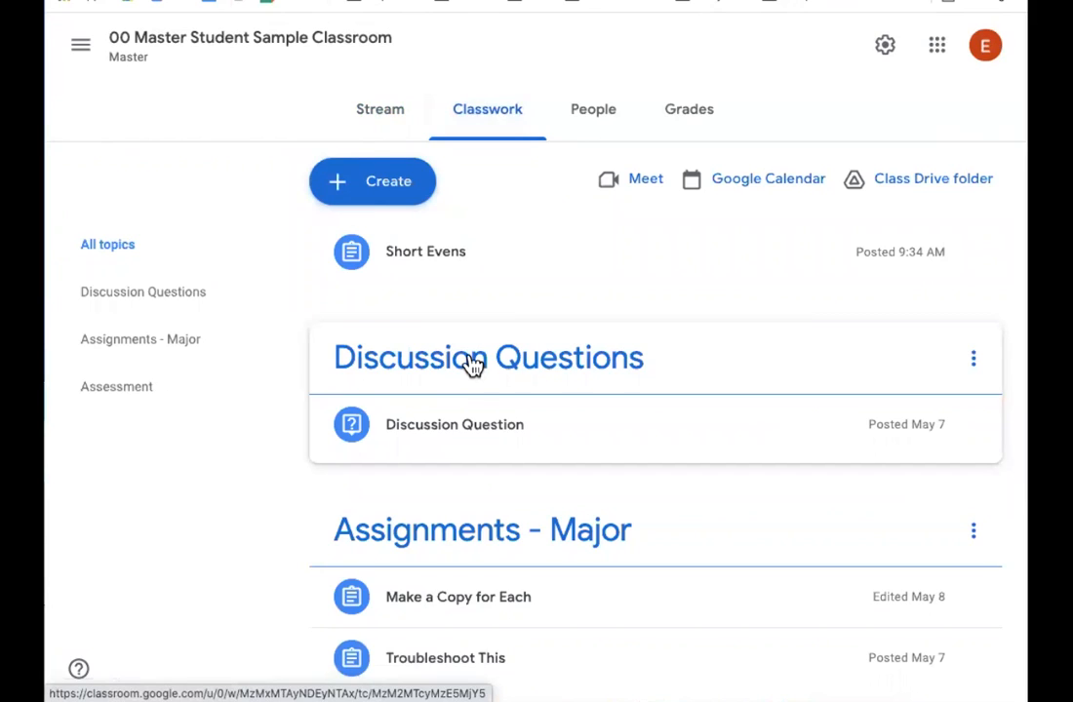
Start adding a new topic to the Classwork page
left_click(388, 185)
left_click(381, 548)
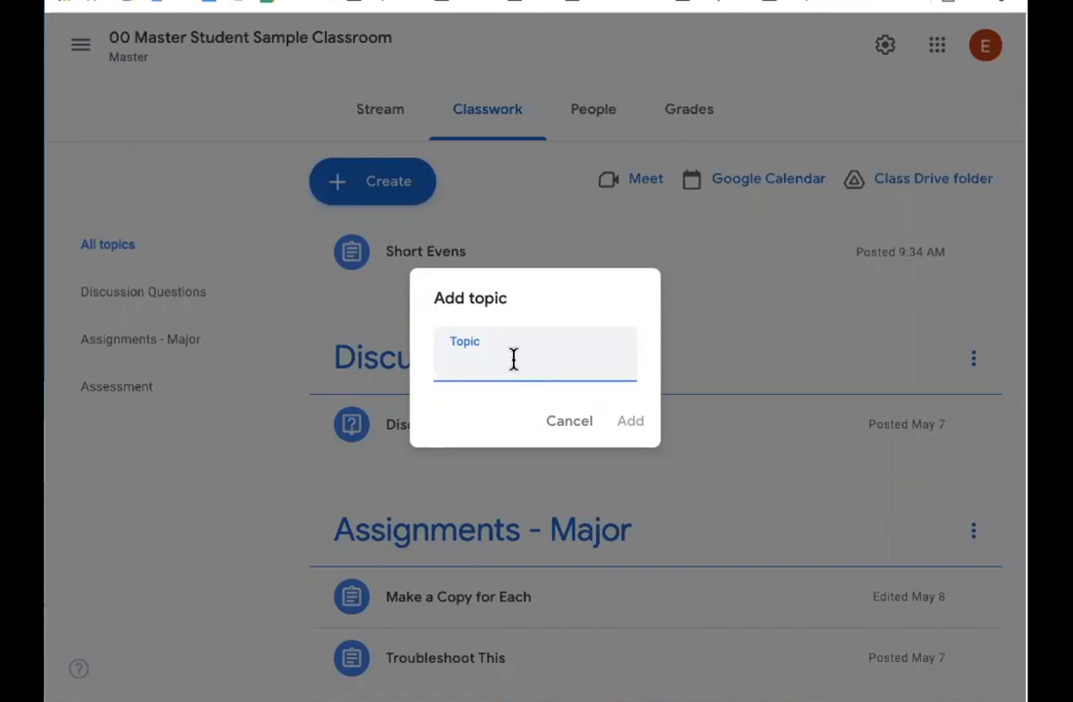
type("Week 1")
key("BackSpace")
key("BackSpace")
key("BackSpace")
key("BackSpace")
key("BackSpace")
key("BackSpace")
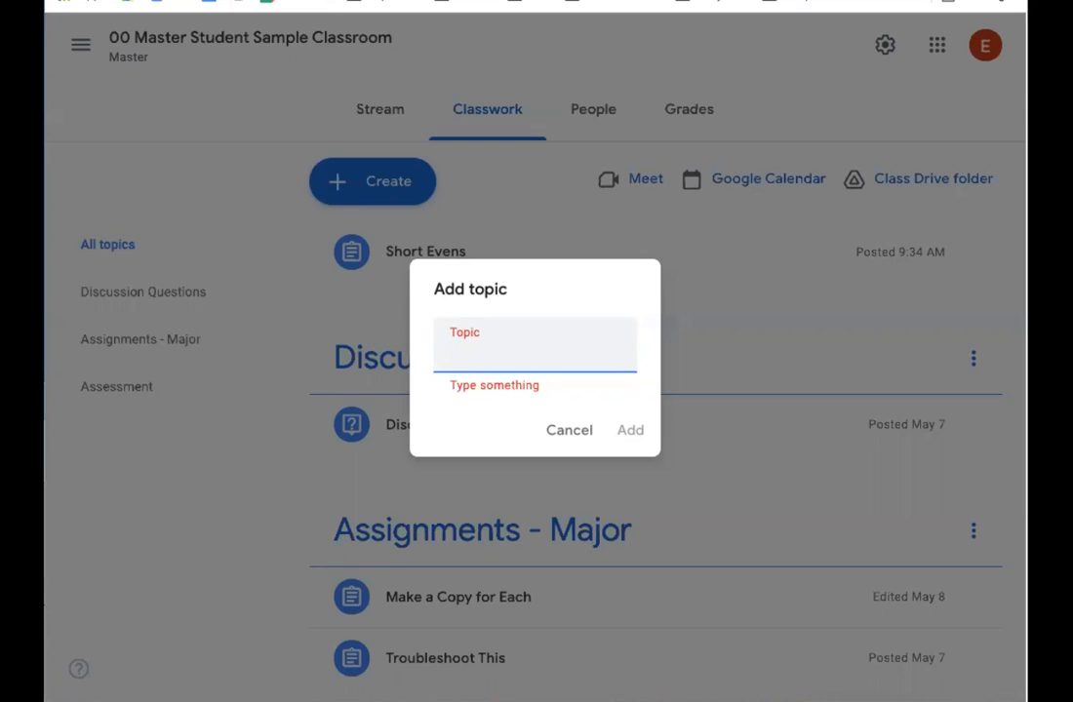
Name the new topic "Unit 1: Chapter 1" and add it to Classwork
type("UNit")
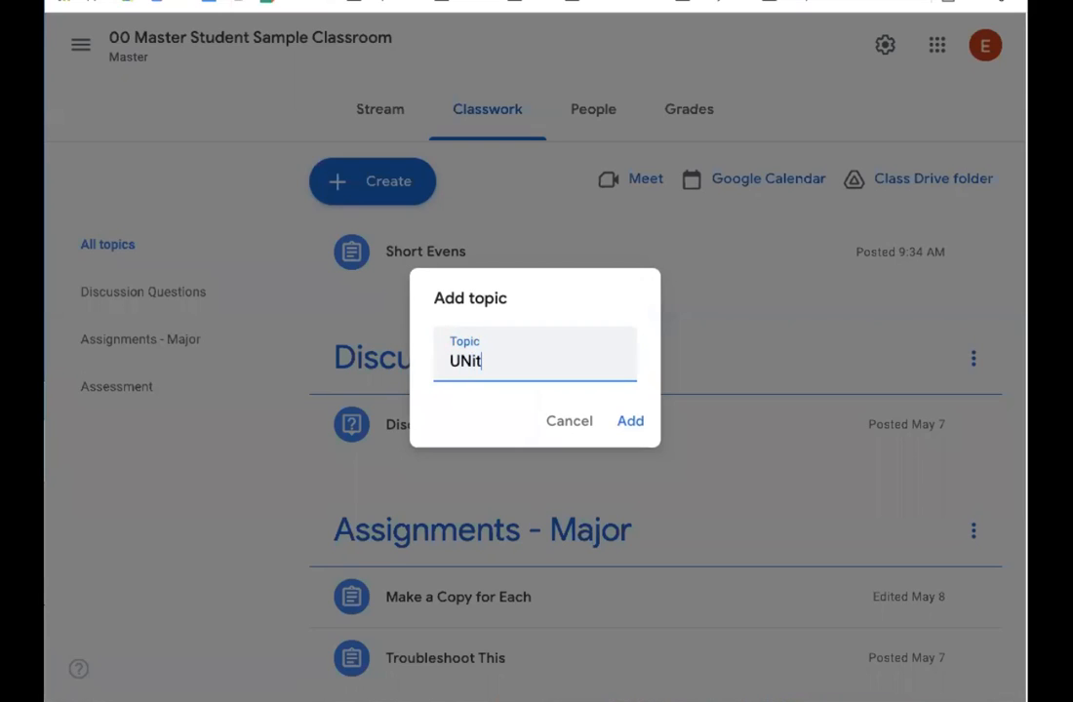
key("BackSpace")
key("BackSpace")
type("nit ")
type("1:")
type(" Cahp")
key("BackSpace")
key("BackSpace")
key("BackSpace")
type("hapter 1")
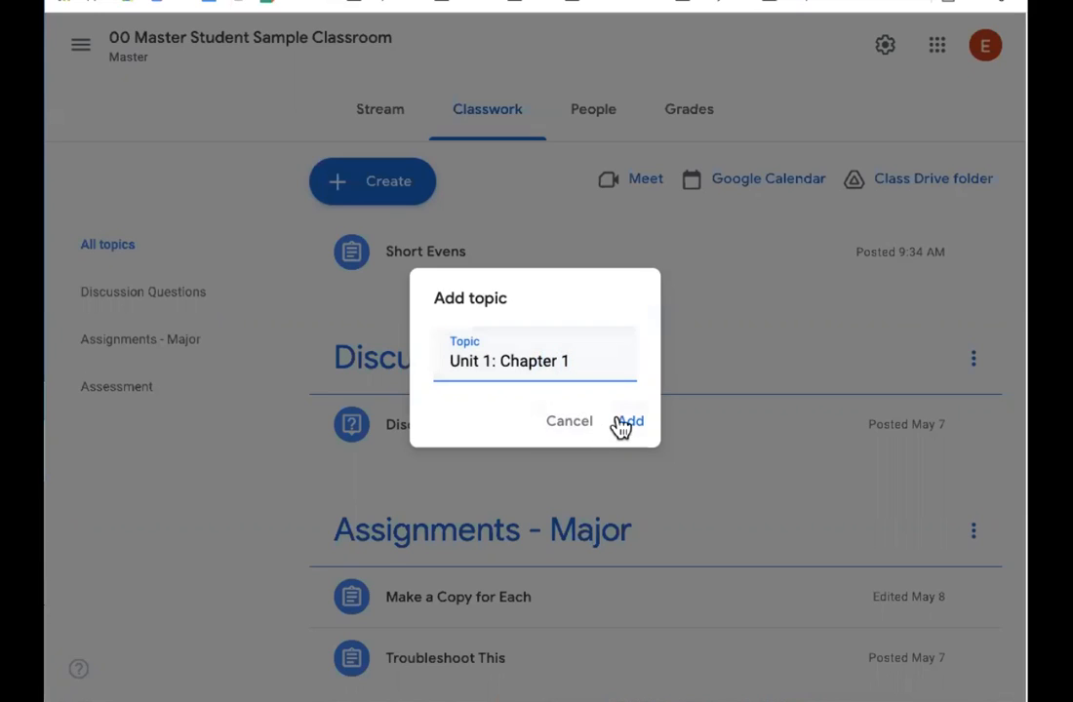
left_click(620, 424)
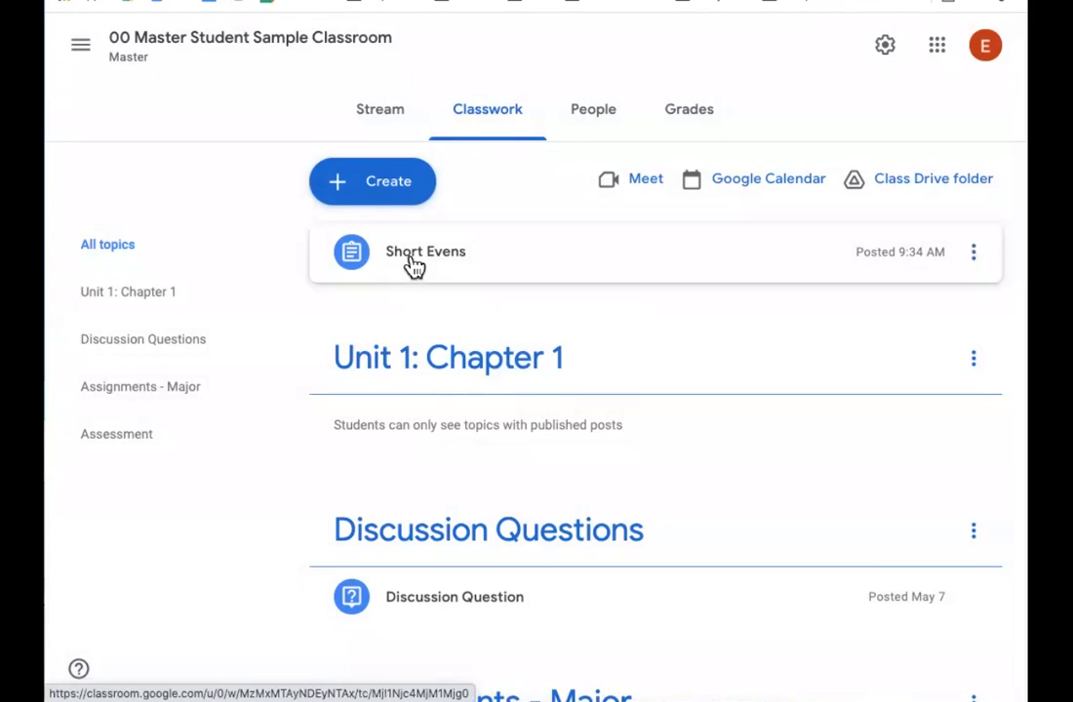
Add another Classwork topic named "Warm-ups"
left_click(379, 192)
left_click(392, 550)
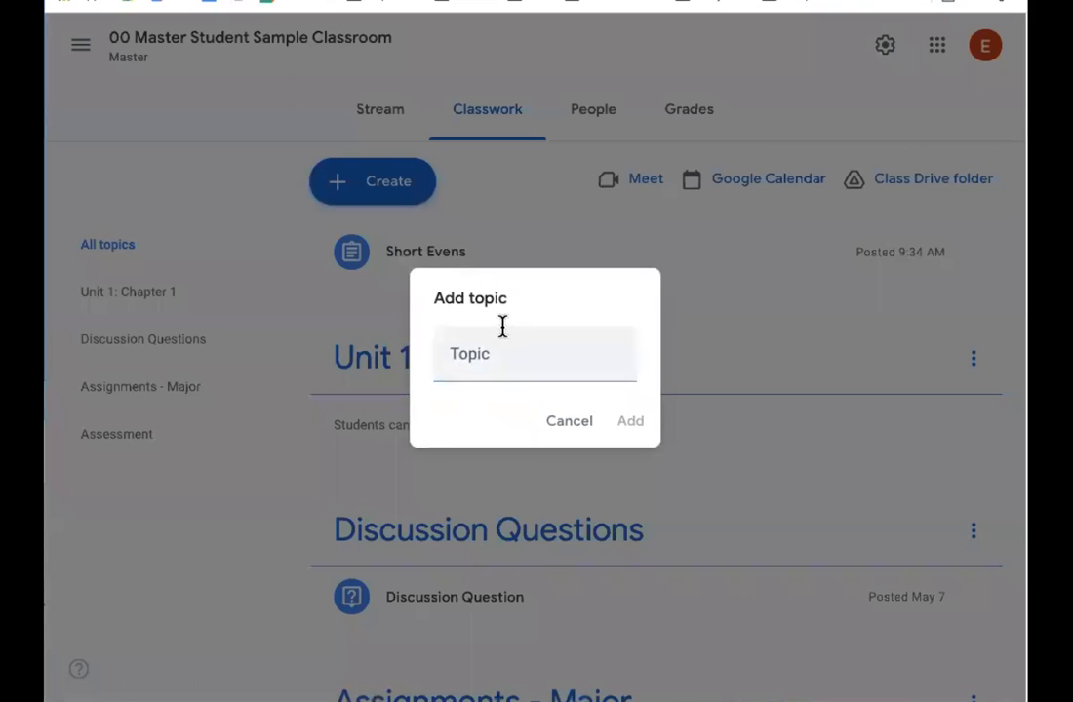
left_click(491, 364)
type("Warm")
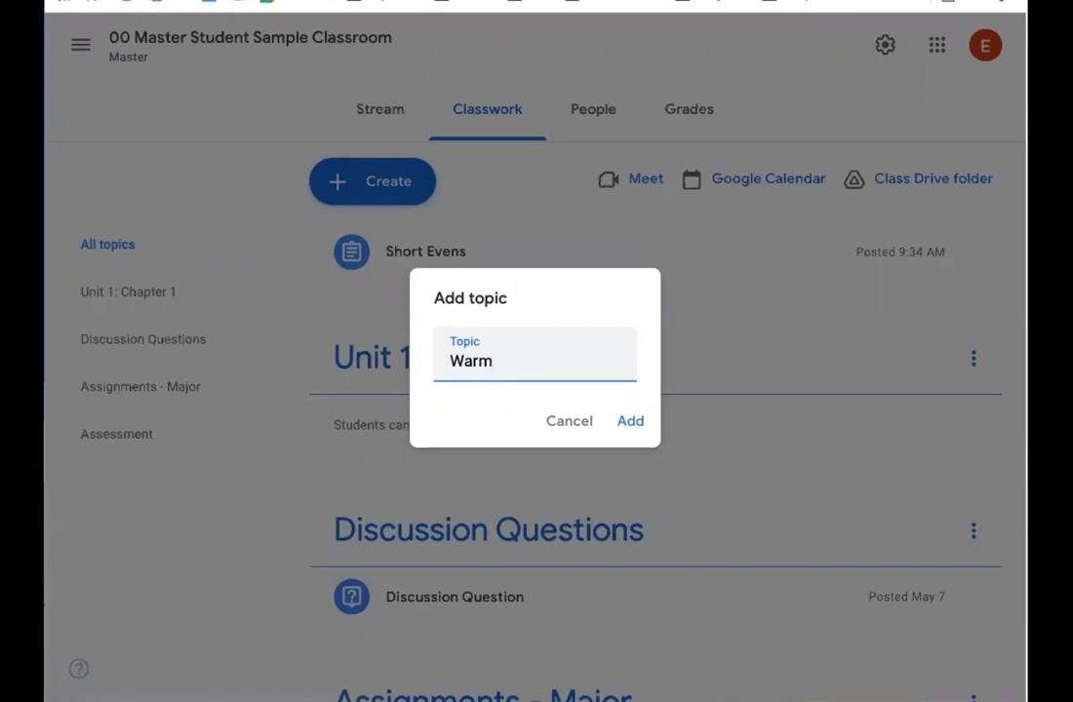
type("-ups")
left_click(635, 423)
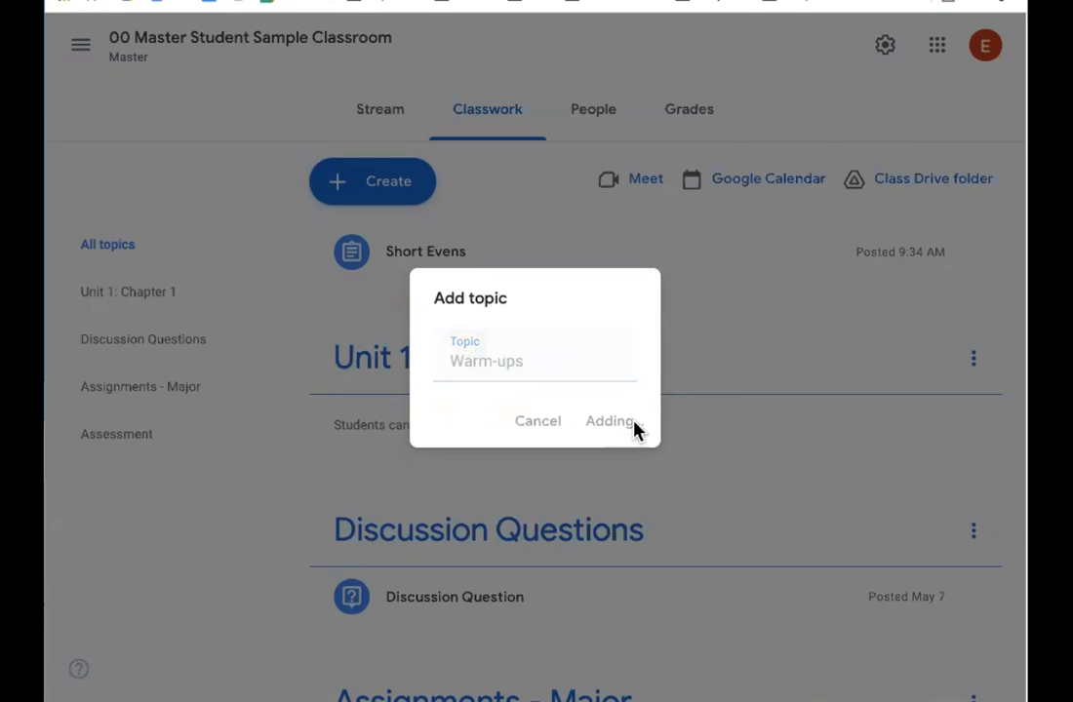
View the Warm-ups topic on its own and return to the full Classwork list
left_click(378, 185)
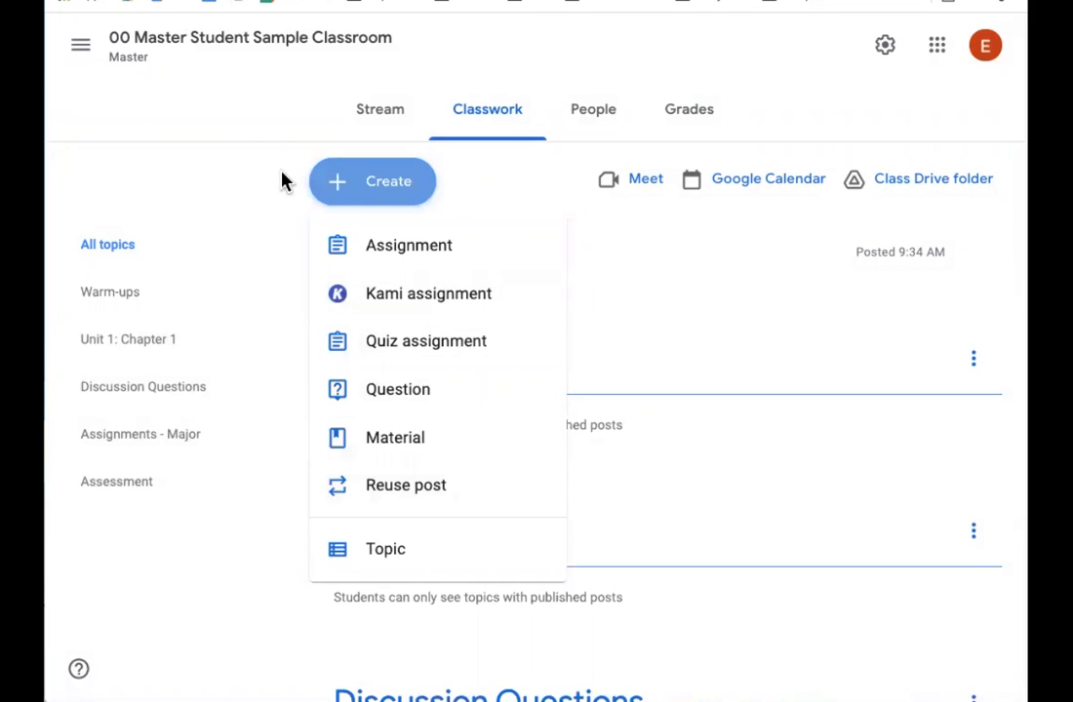
left_click(599, 337)
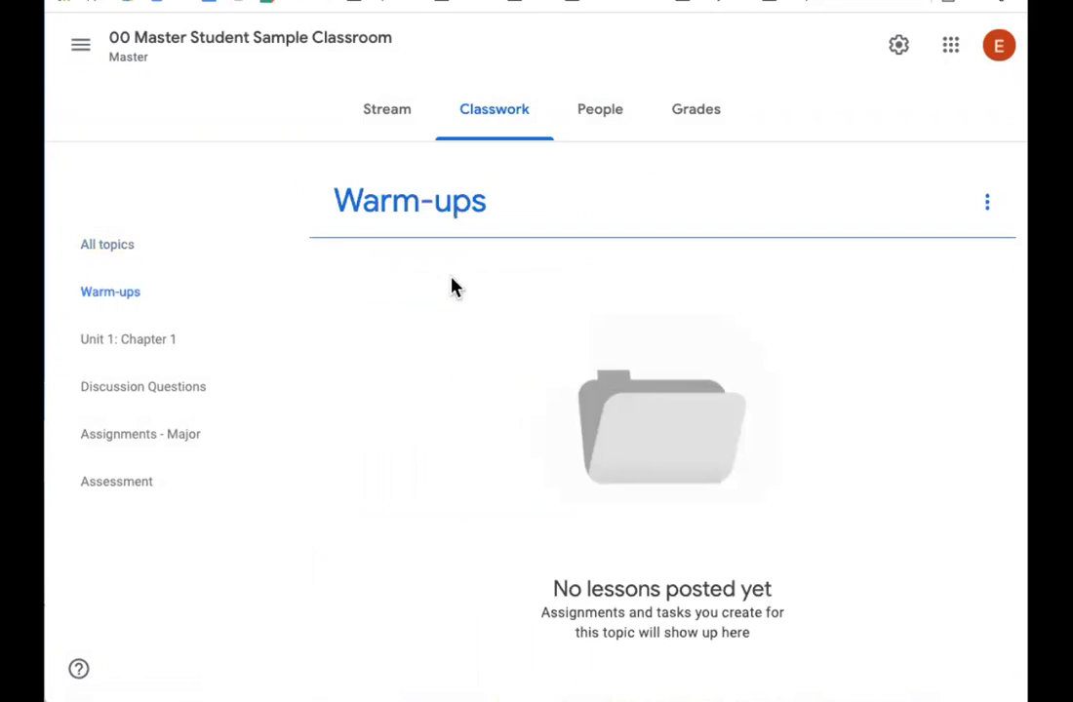
left_click(505, 105)
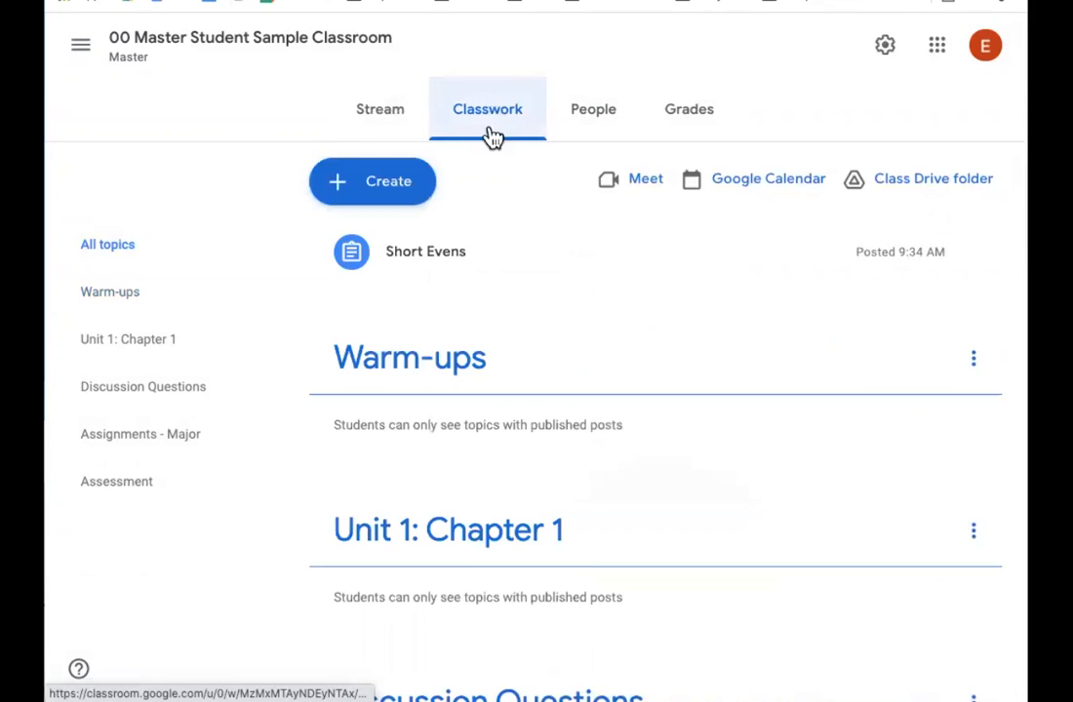
Check the Create Topics column in the training tracker spreadsheet, then return to Classwork and cancel the empty new topic
left_click(393, 186)
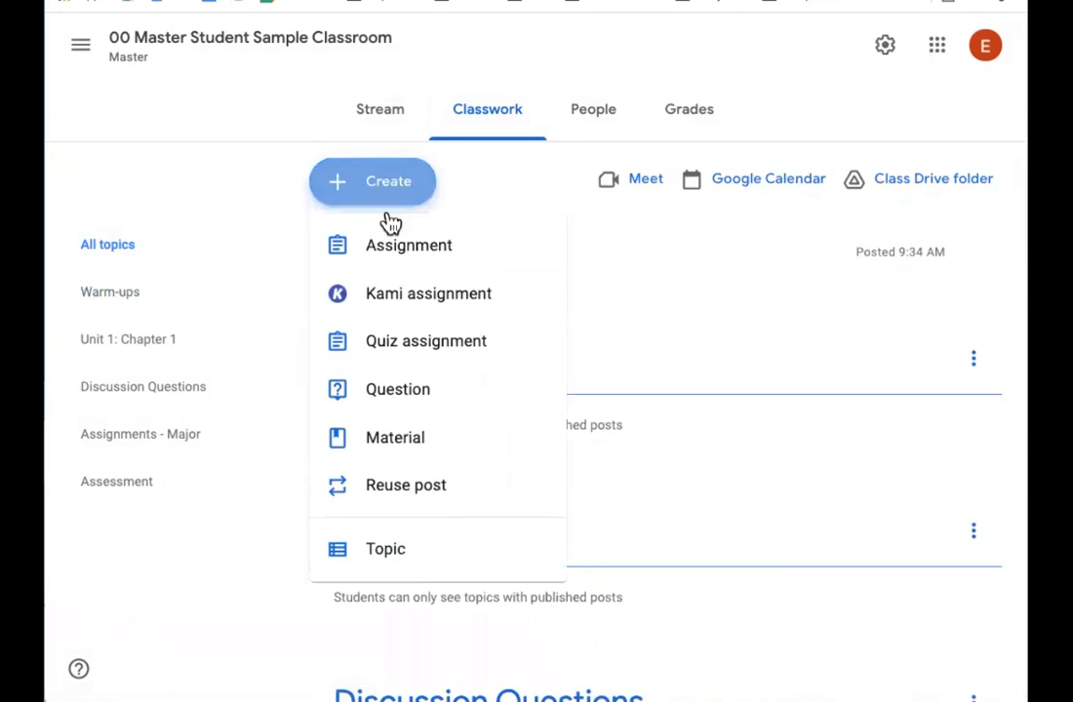
left_click(400, 557)
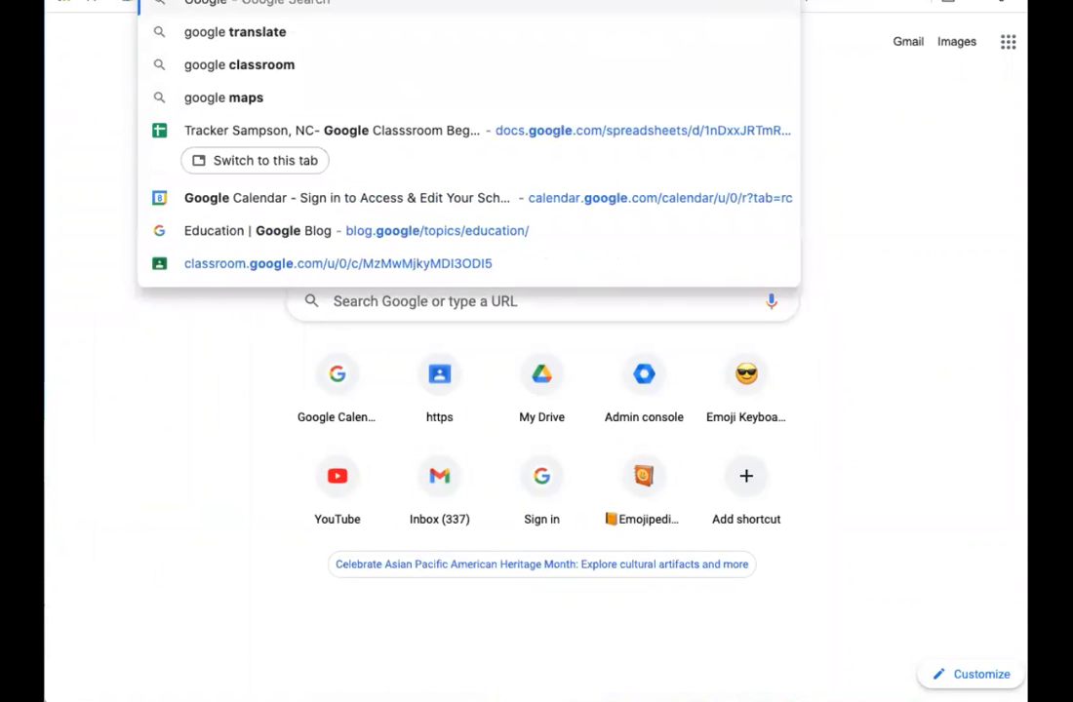
left_click(817, 1)
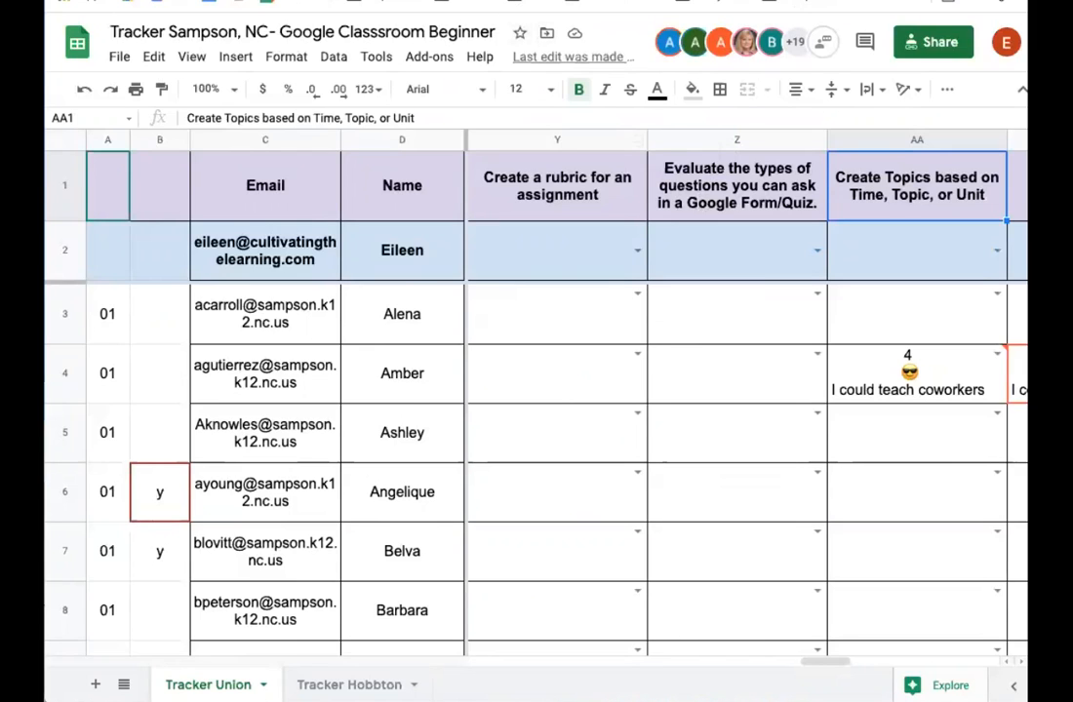
left_click(469, 1)
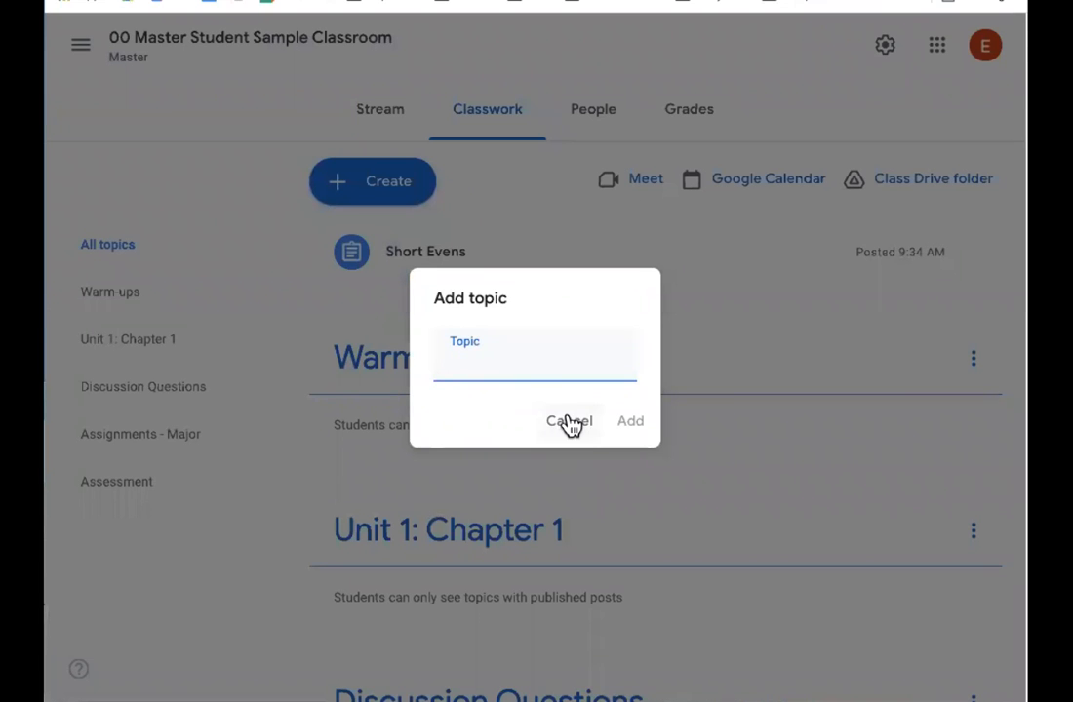
left_click(570, 424)
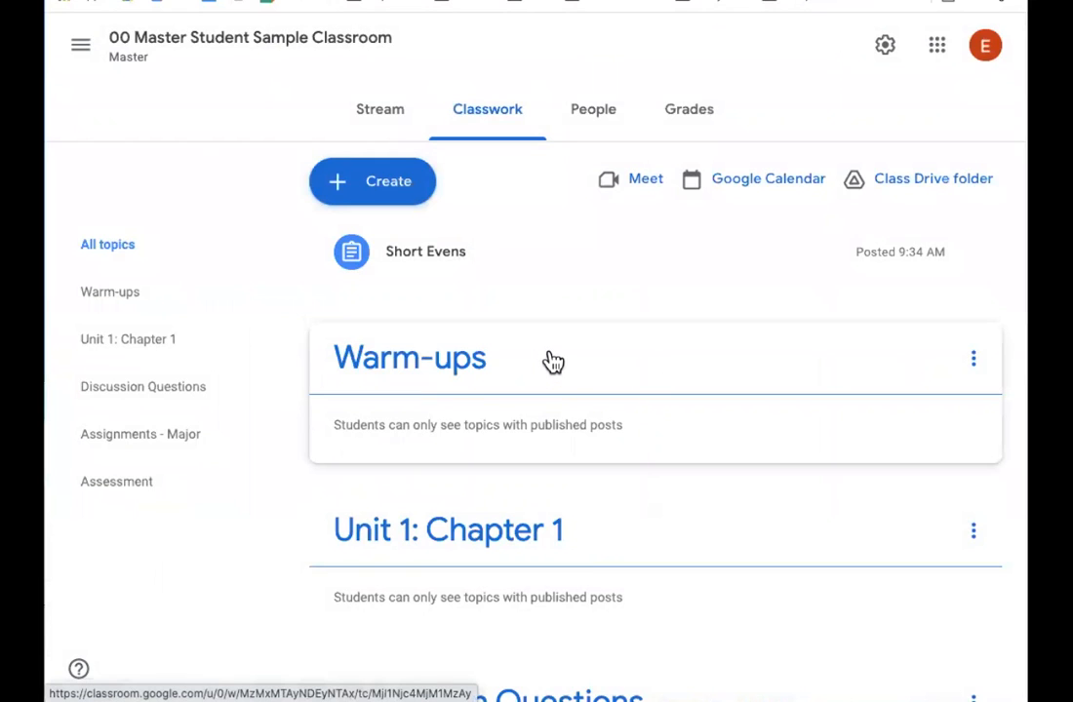
Move the Warm-ups topic below Unit 1: Chapter 1 and further down below Discussion Questions
left_click_drag(553, 362, 541, 525)
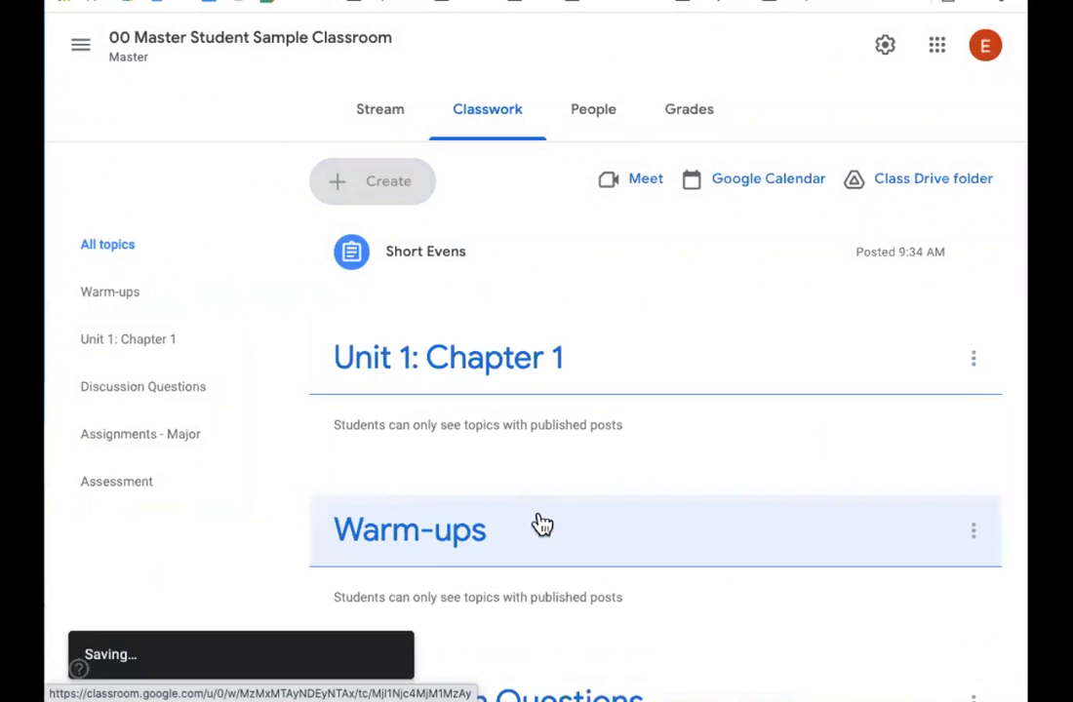
scroll(542, 523, "down", 2)
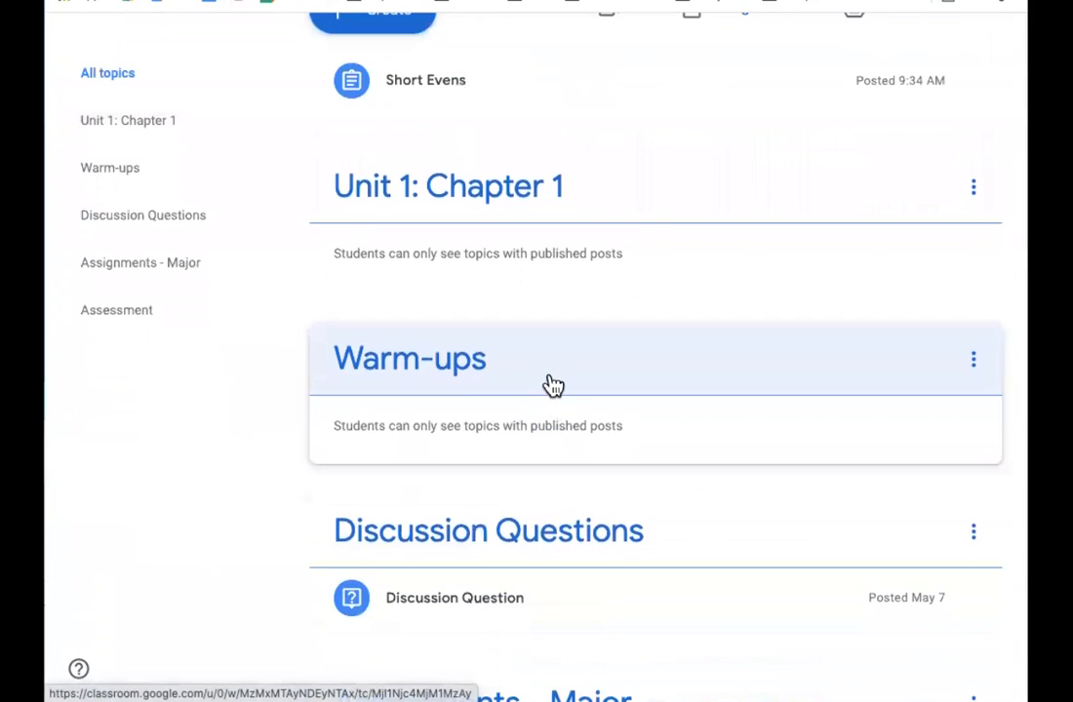
left_click_drag(558, 364, 533, 551)
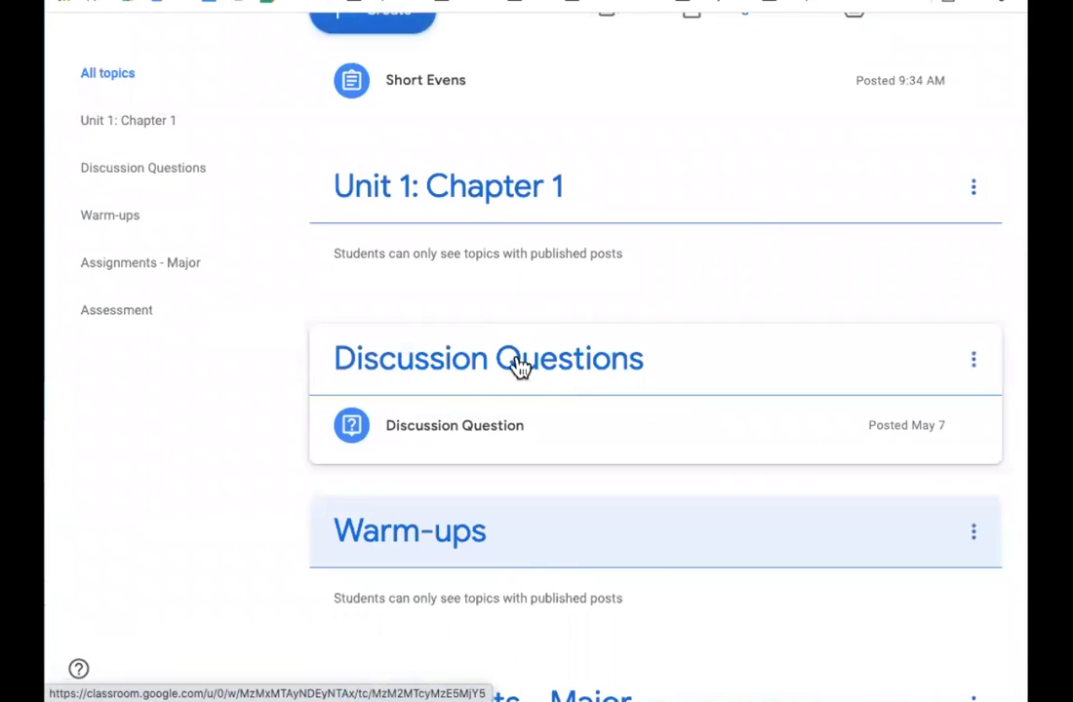
Try reordering the Make a Copy for Each assignment around the Assignments - Major topic
scroll(515, 371, "down", 5)
left_click_drag(481, 365, 489, 217)
left_click_drag(481, 403, 477, 331)
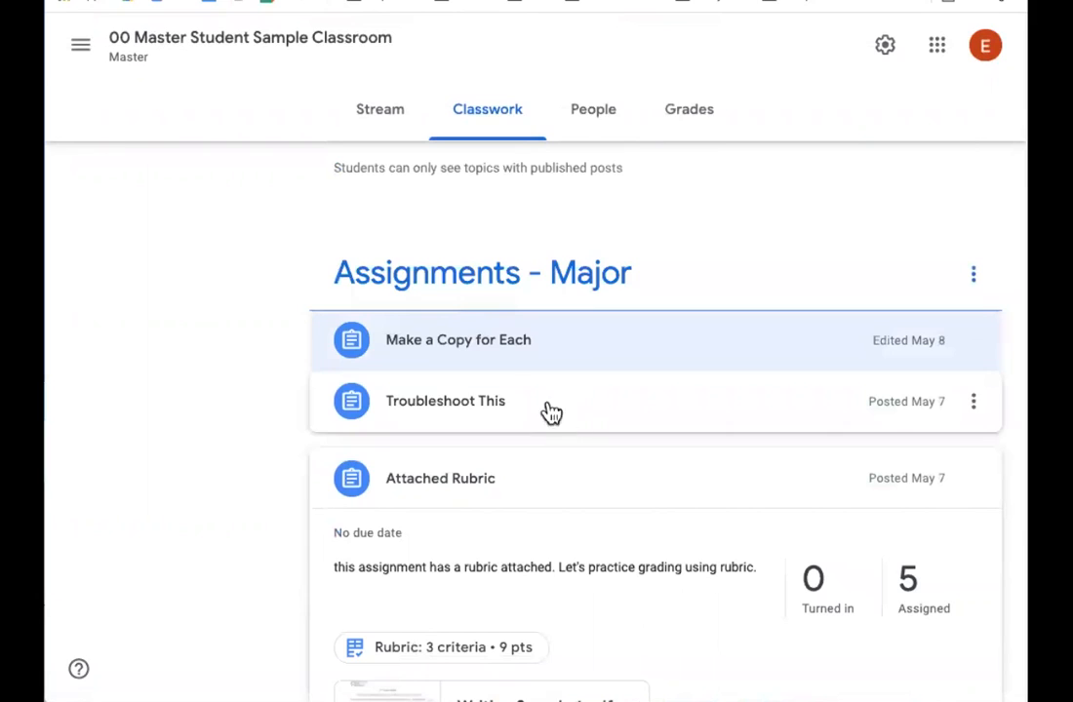
Edit the Make a Copy for Each assignment to change its topic to Assessment, and save it
left_click(479, 348)
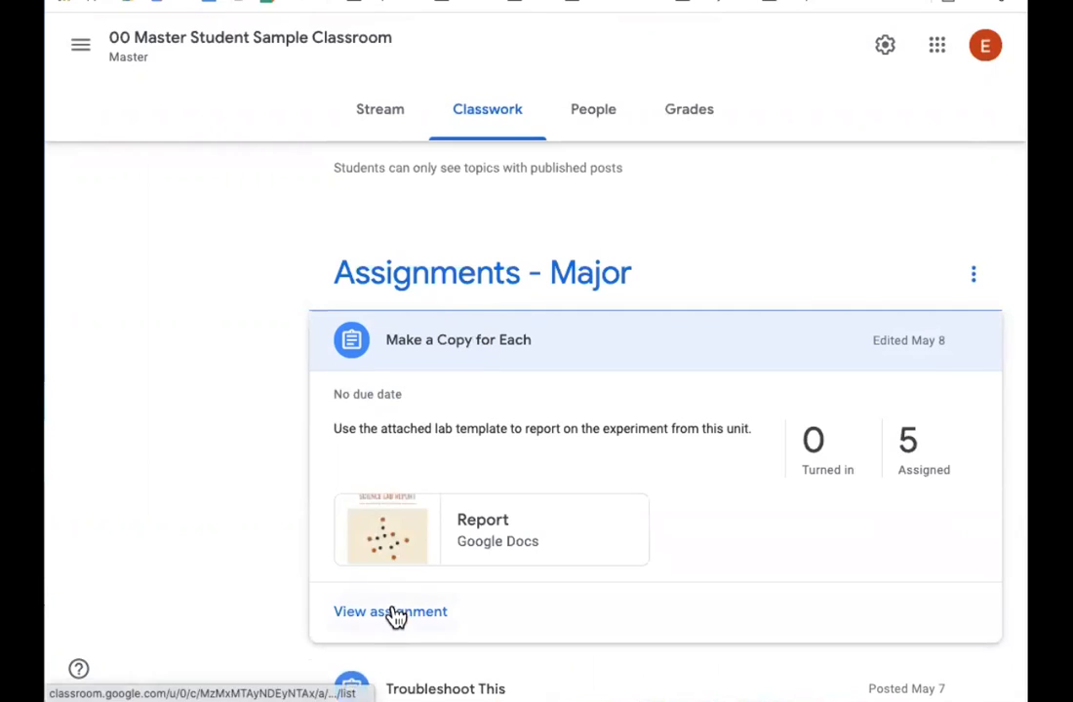
left_click(974, 341)
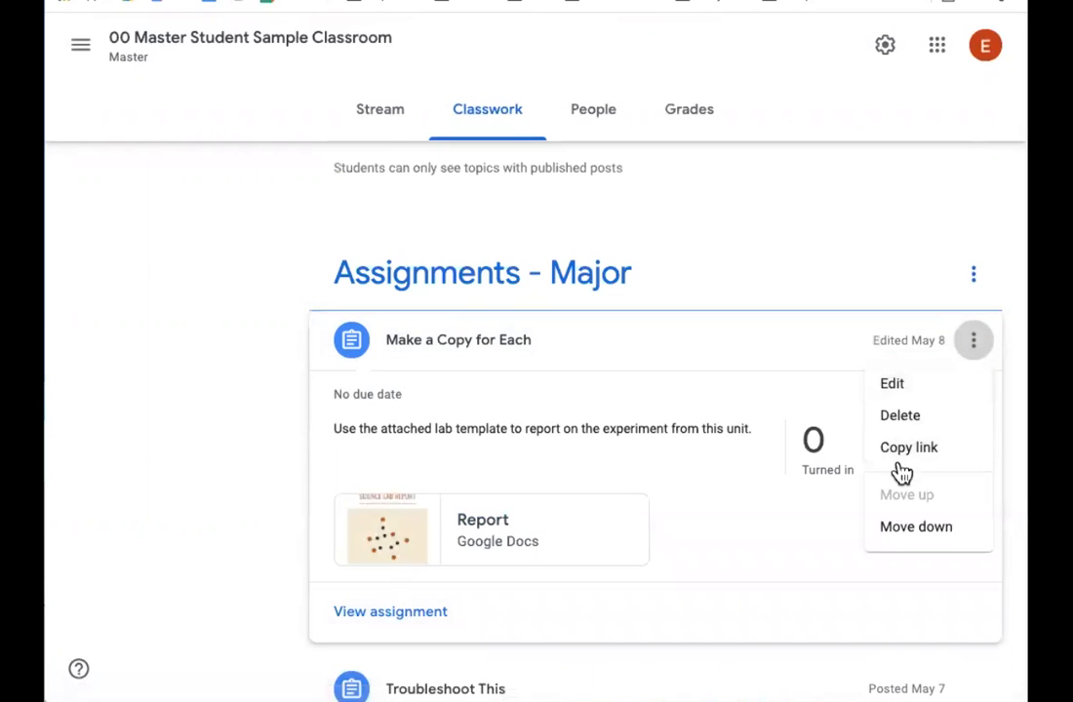
left_click(902, 391)
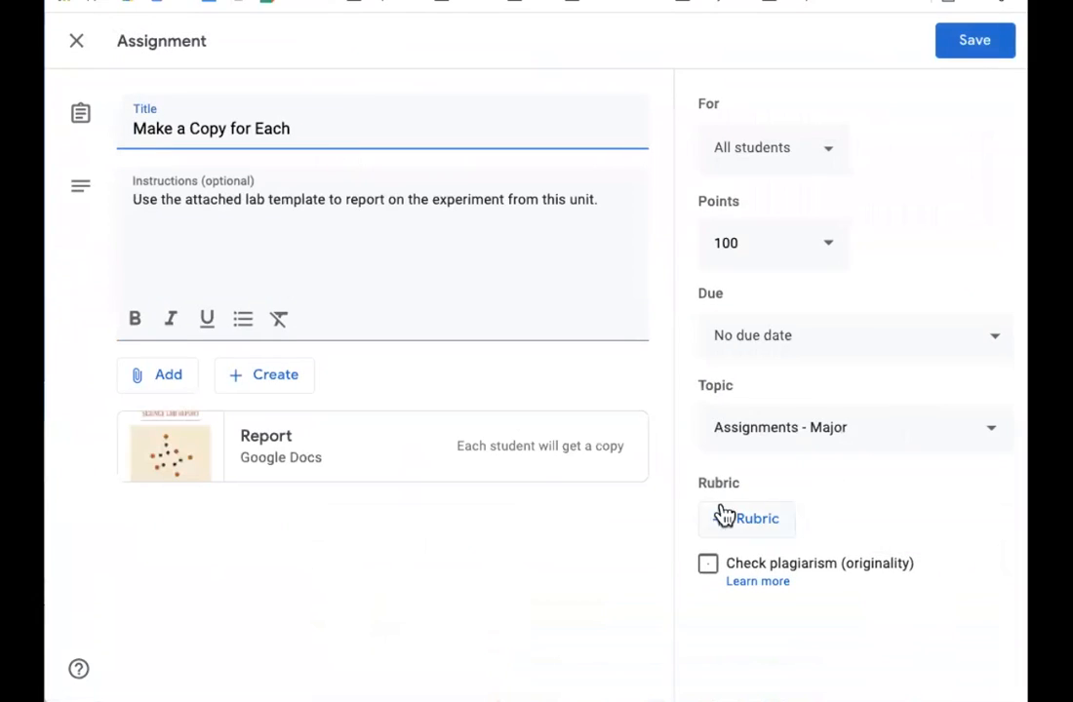
left_click(996, 434)
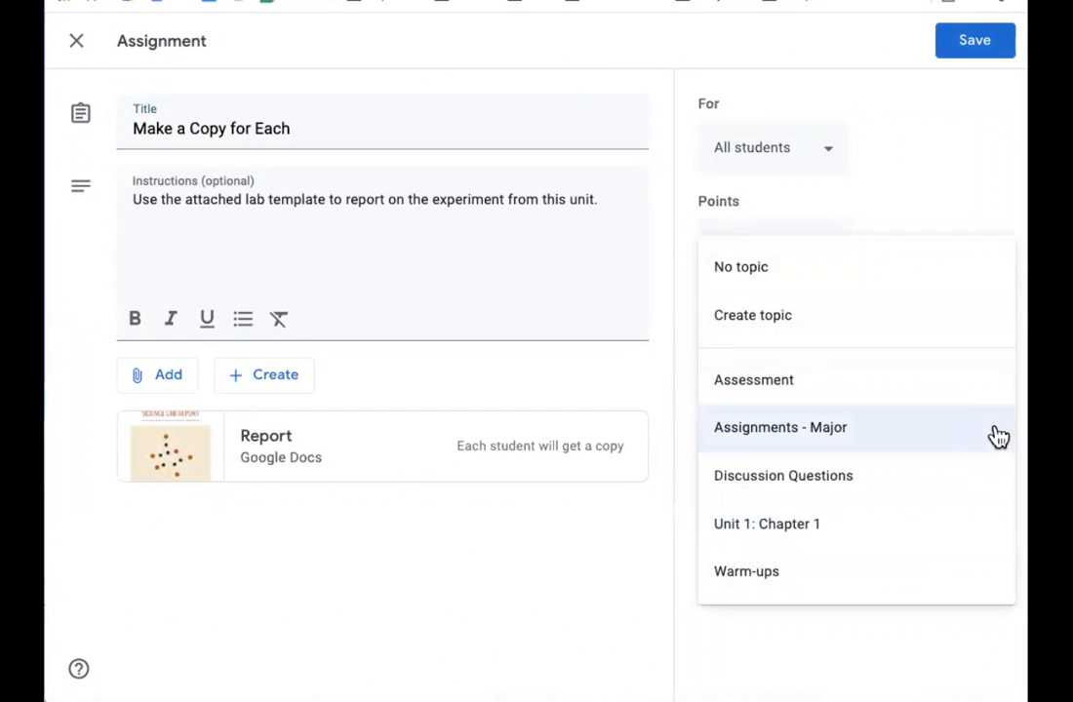
left_click(951, 387)
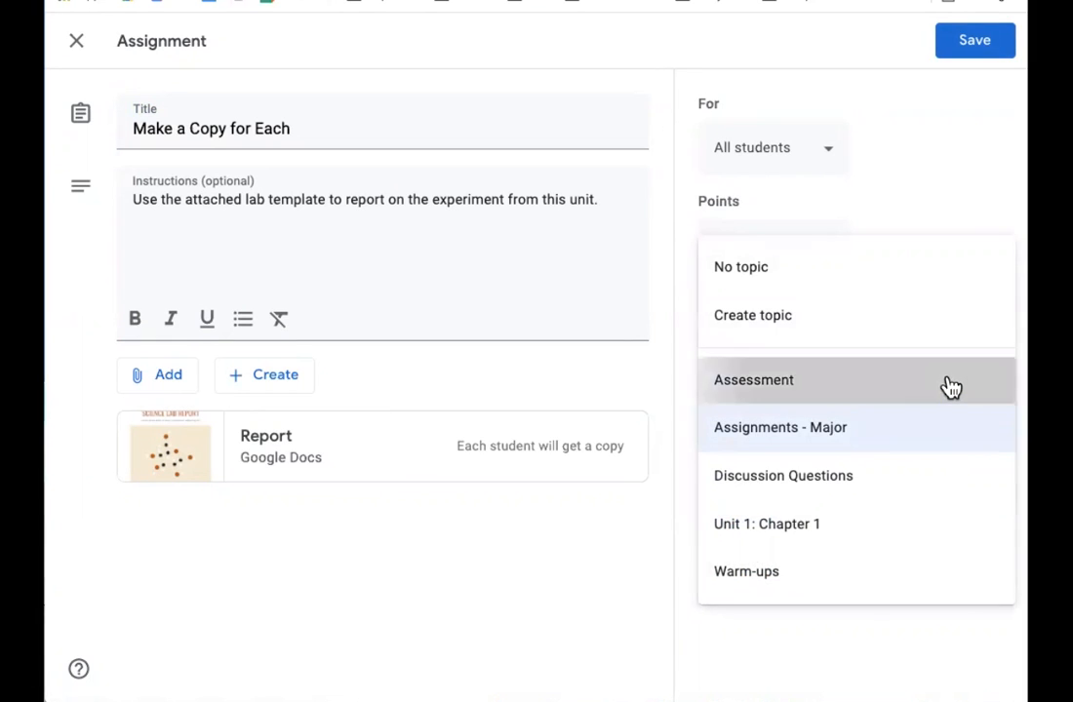
left_click(975, 43)
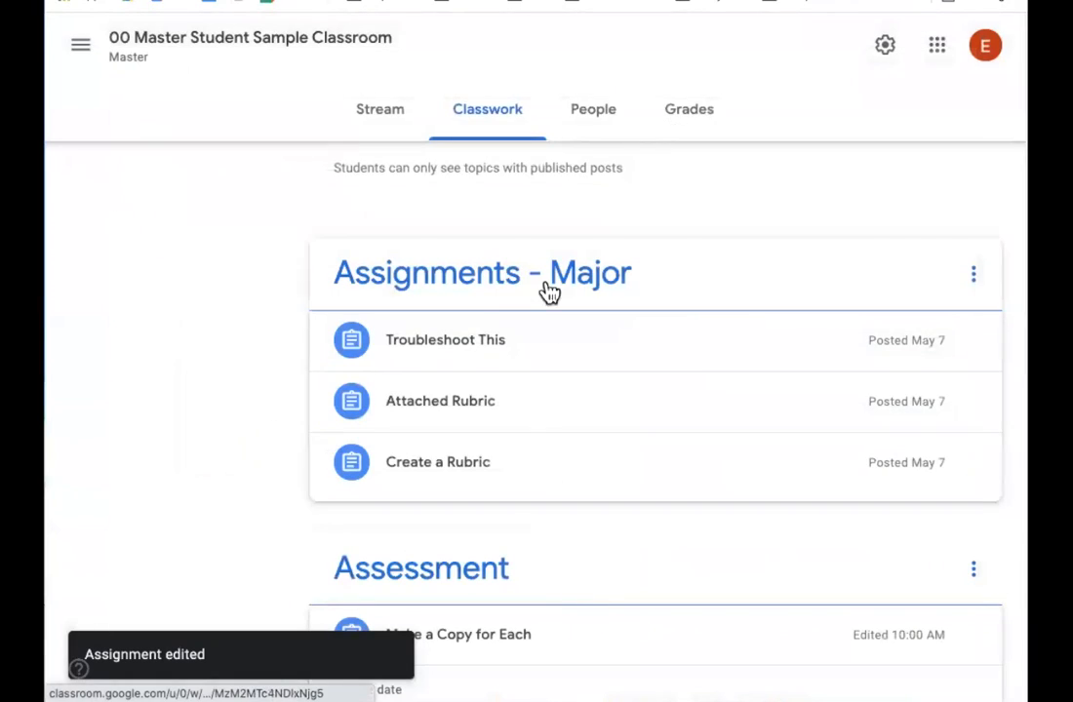
Review the order of topics and posts in Classwork, then show the options for creating new classwork
scroll(548, 288, "up", 3)
scroll(550, 287, "up", 2)
scroll(549, 287, "down", 8)
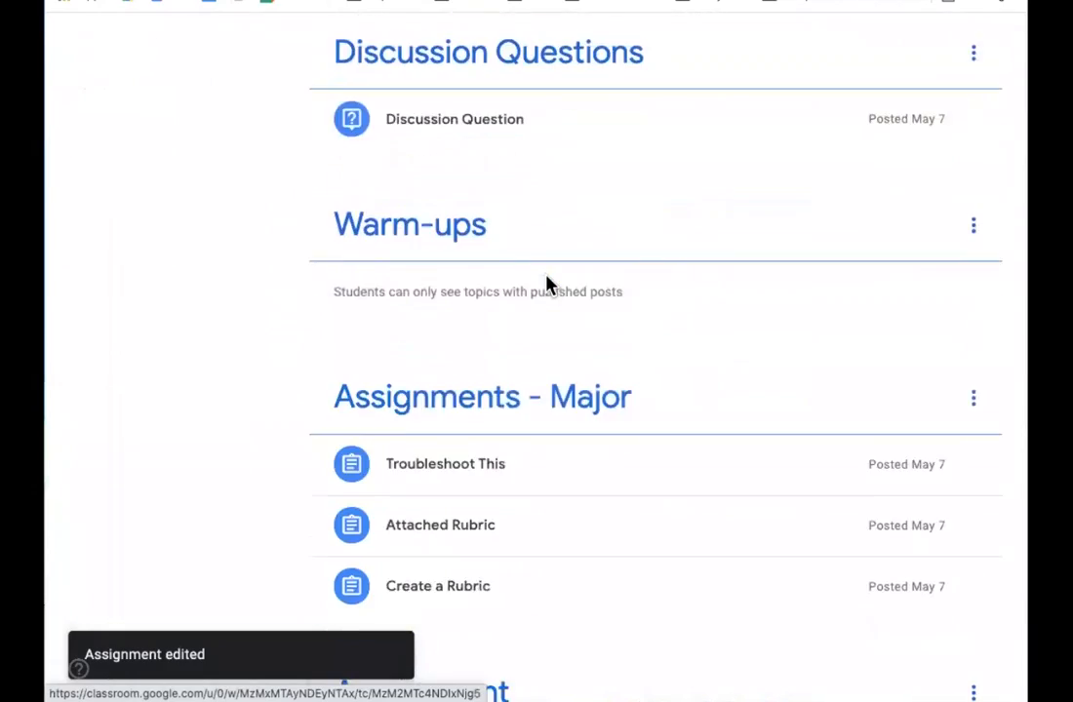
scroll(549, 287, "up", 5)
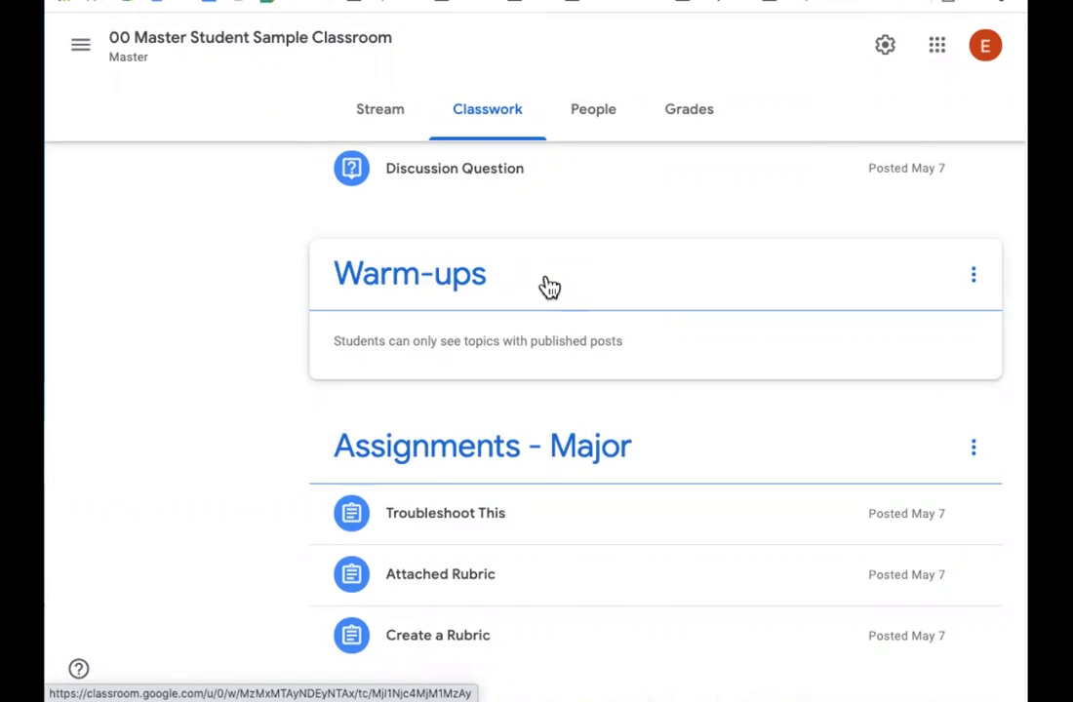
scroll(549, 286, "up", 5)
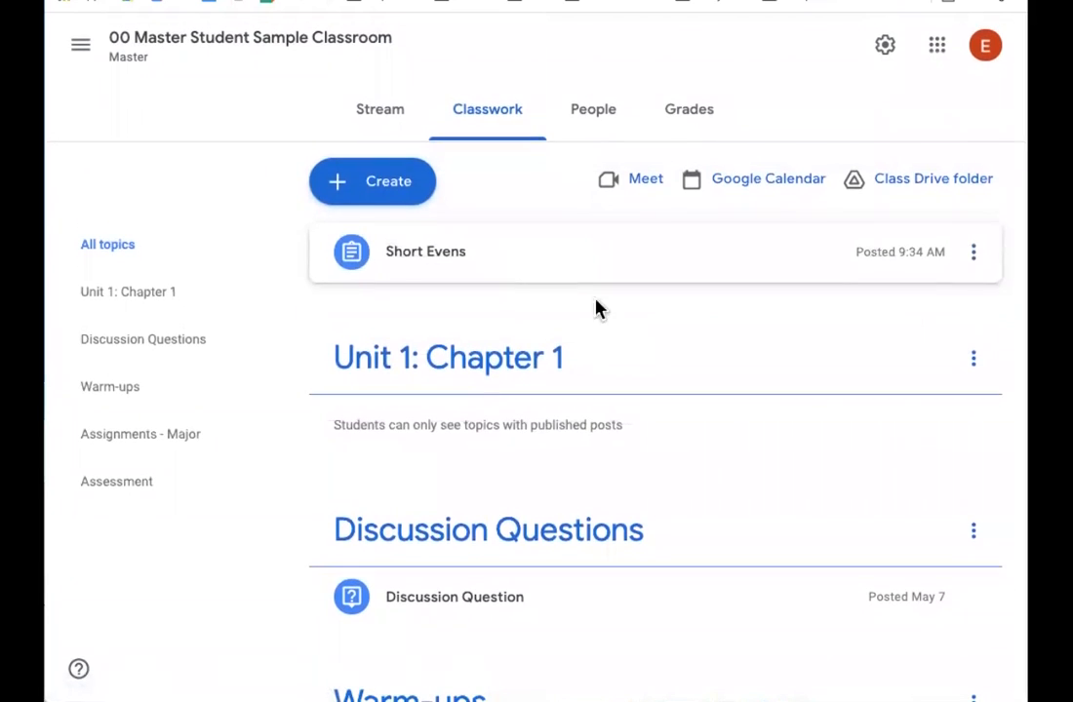
scroll(498, 393, "down", 1)
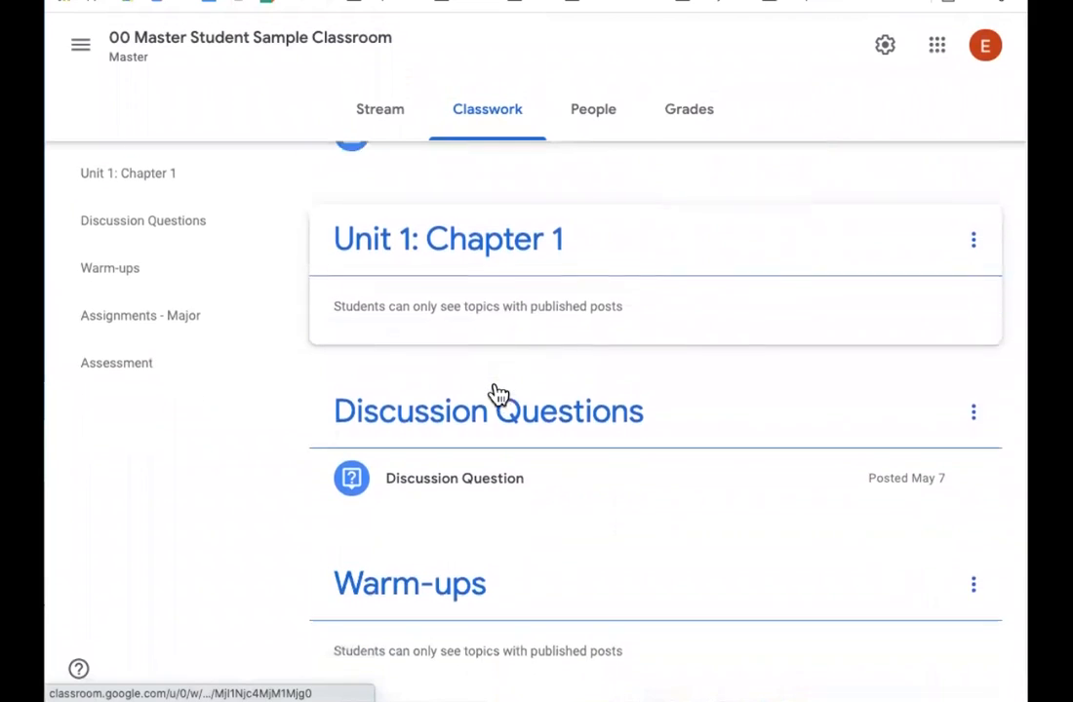
scroll(498, 393, "up", 1)
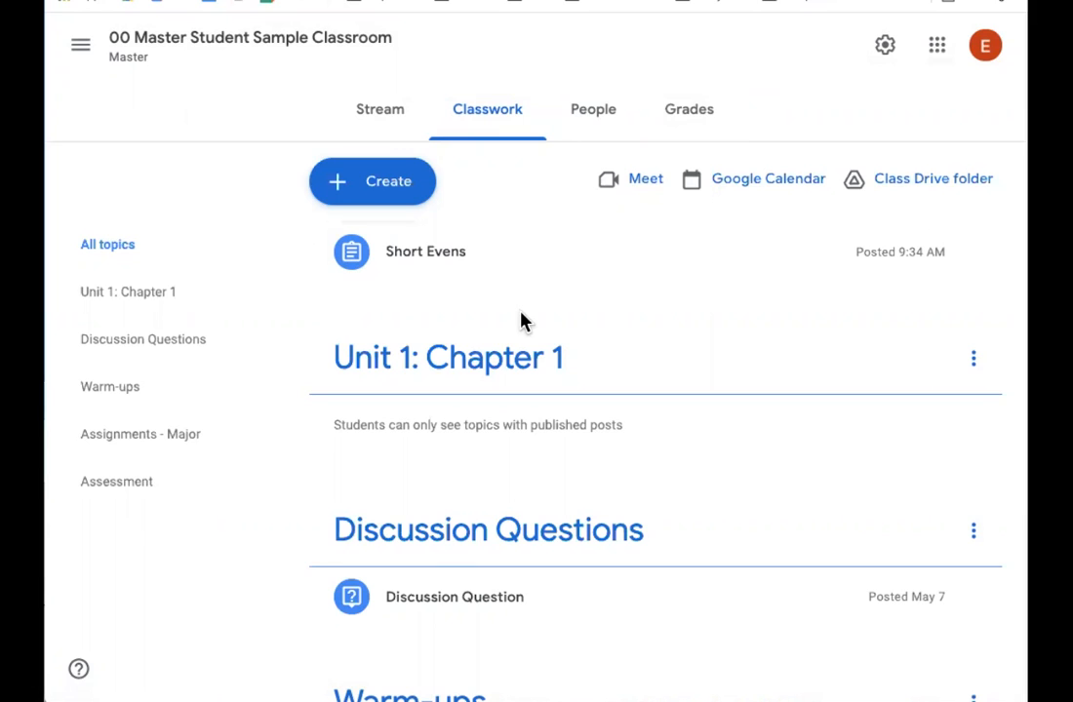
left_click(393, 186)
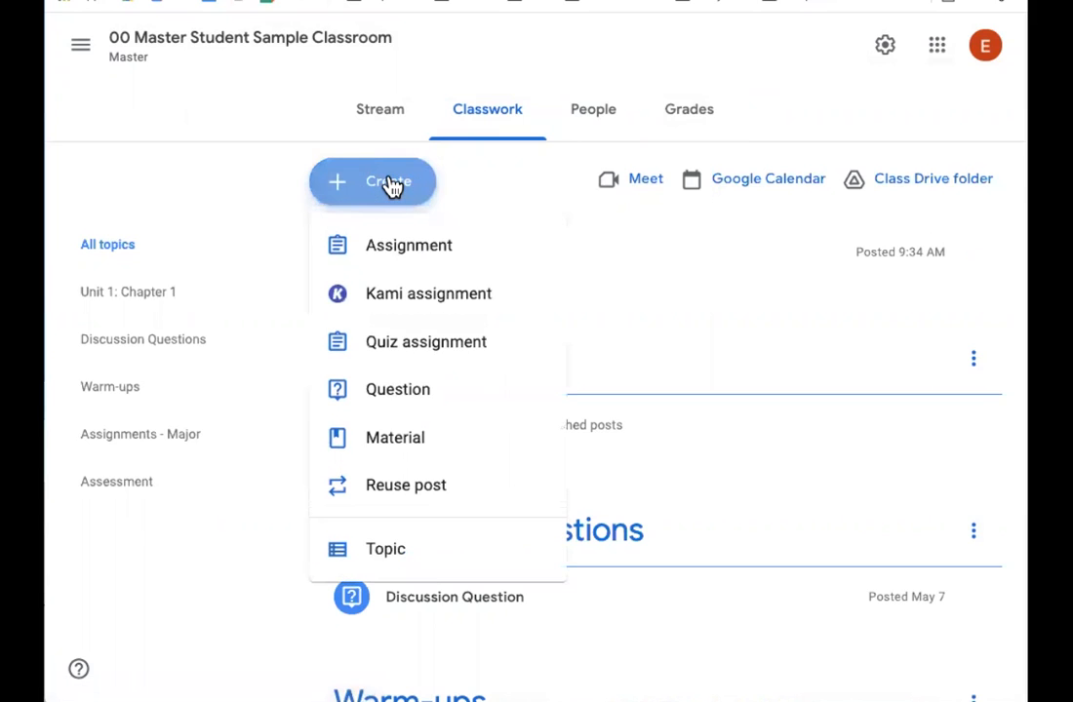